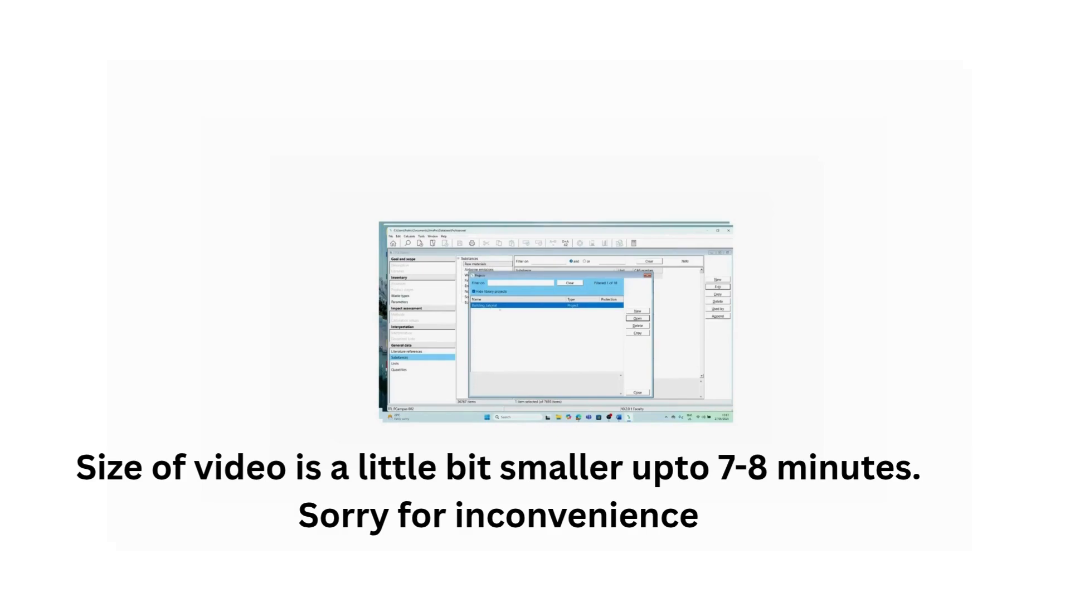
Open the Building_tutorial project, then switch to Word to review the walls and roofing entries in the inventory and return to SimaPro.
{"action": "left_click", "coordinate": [637, 318]}
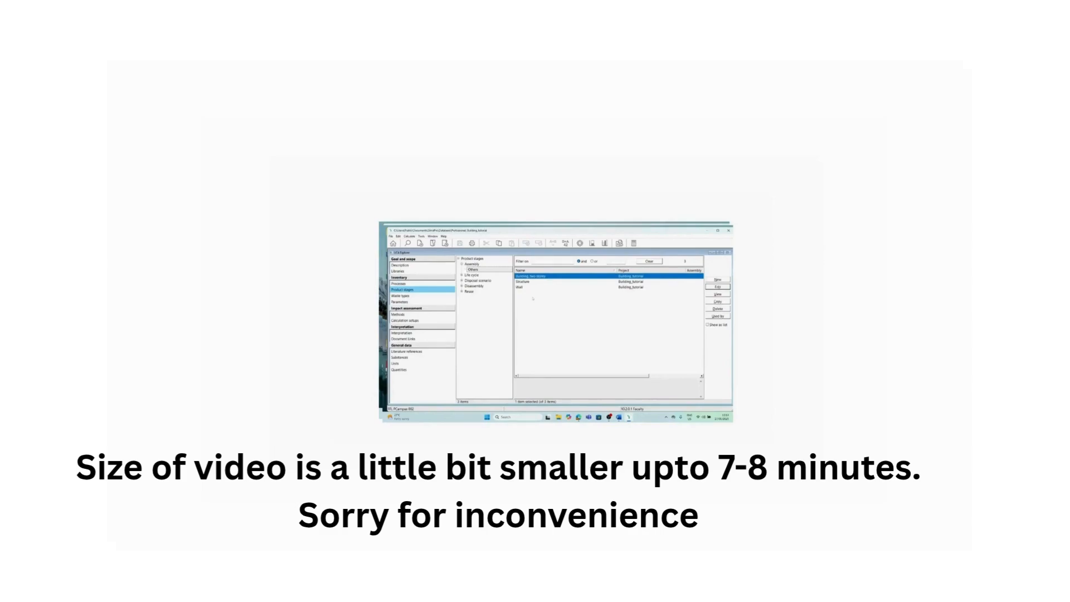
{"action": "left_click", "coordinate": [618, 417]}
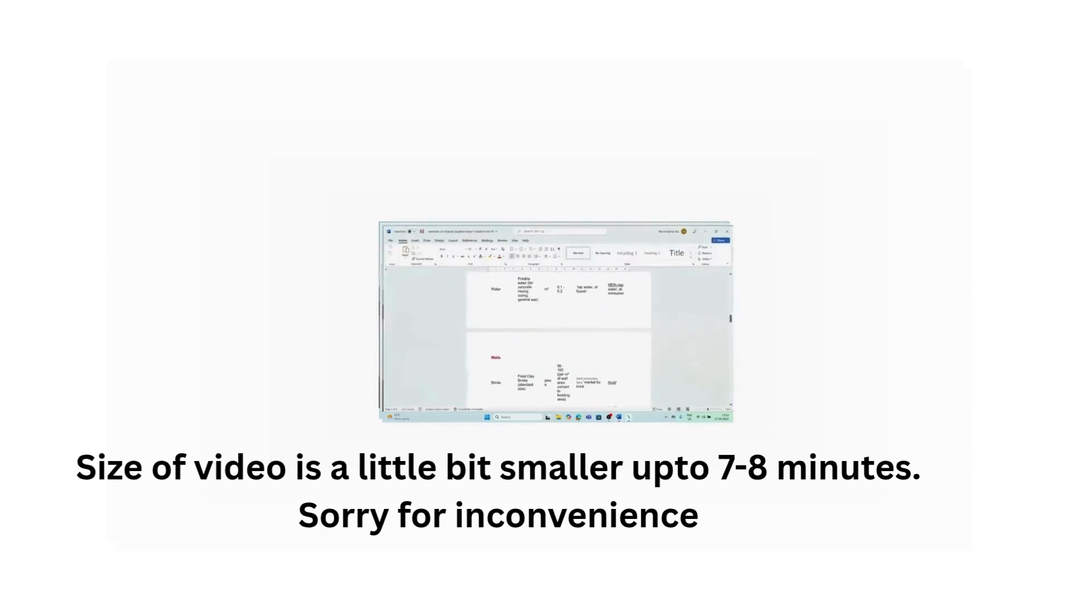
{"action": "mouse_move", "coordinate": [731, 317]}
{"action": "left_mouse_down"}
{"action": "mouse_move", "coordinate": [730, 330]}
{"action": "mouse_move", "coordinate": [723, 323]}
{"action": "left_mouse_up"}
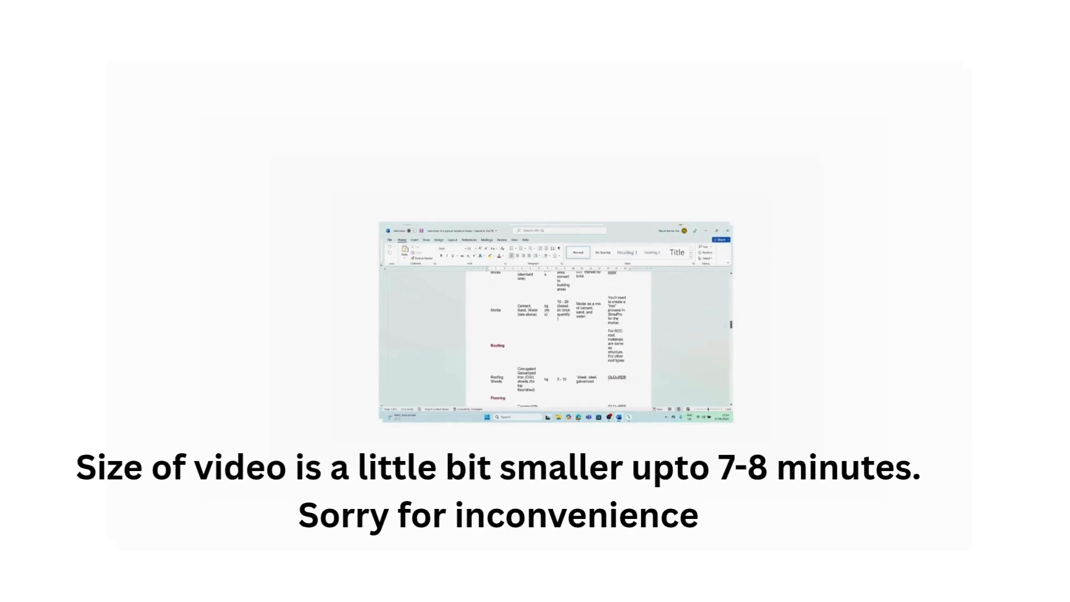
{"action": "left_click", "coordinate": [629, 417]}
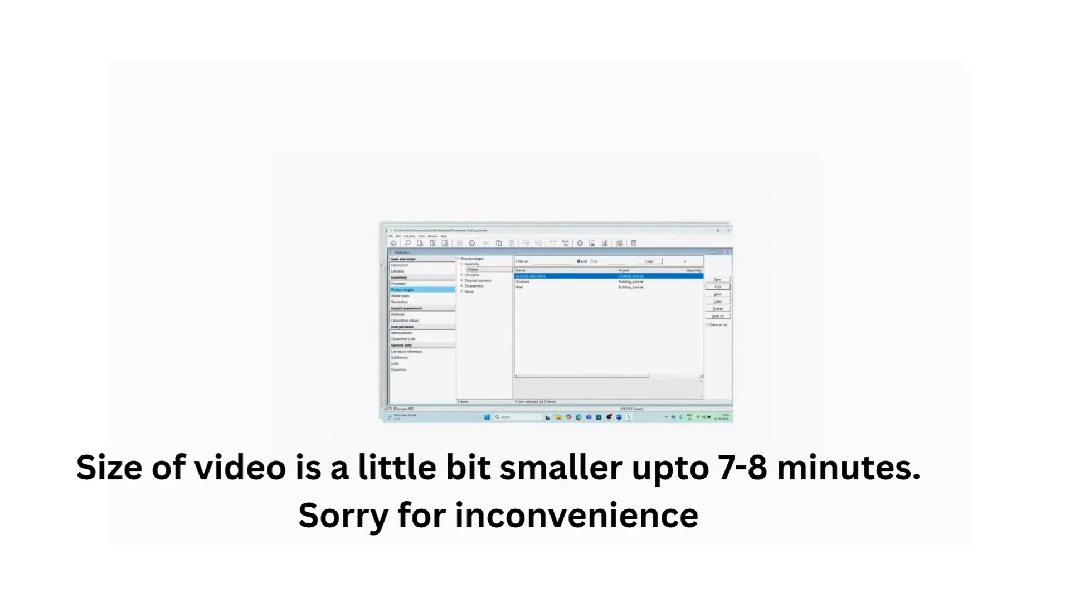
Create a new assembly in the Others category under Assembly and name it Roofing.
{"action": "left_click", "coordinate": [474, 269]}
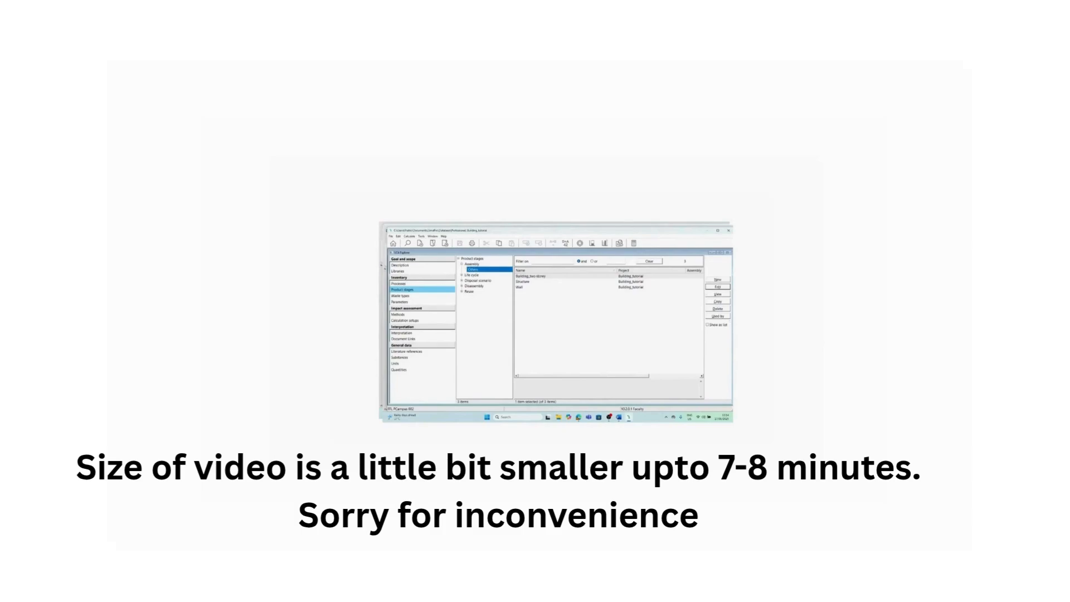
{"action": "left_click", "coordinate": [718, 279]}
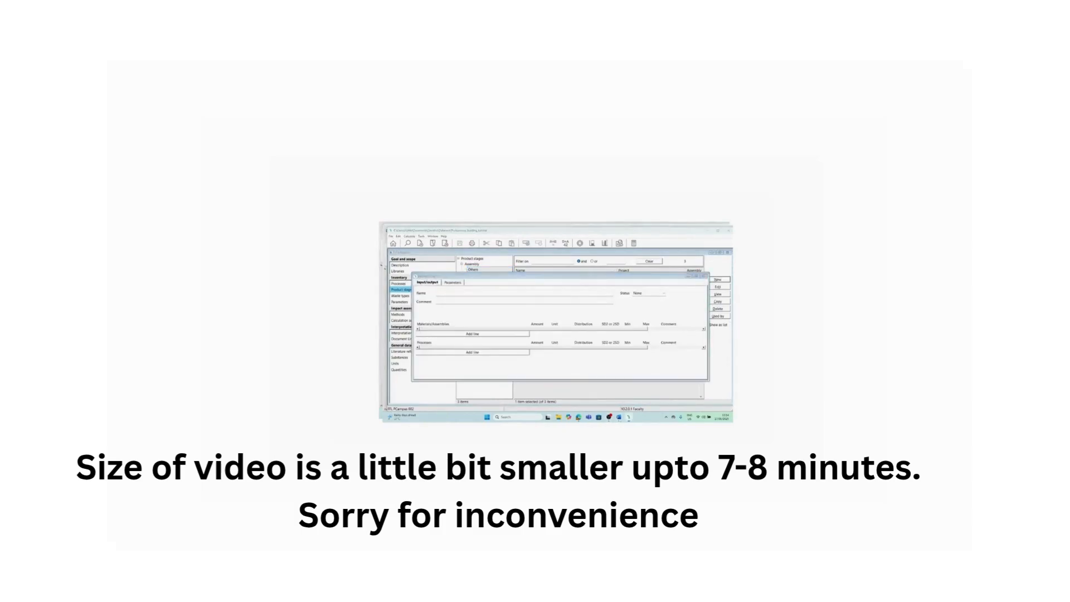
{"action": "left_click", "coordinate": [618, 417]}
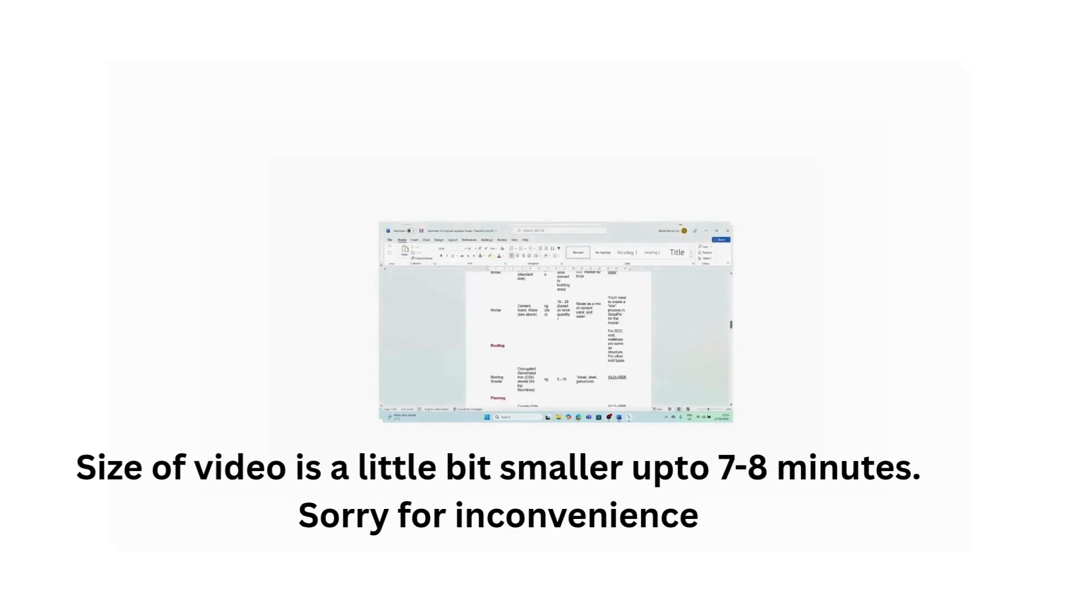
{"action": "left_click", "coordinate": [618, 417]}
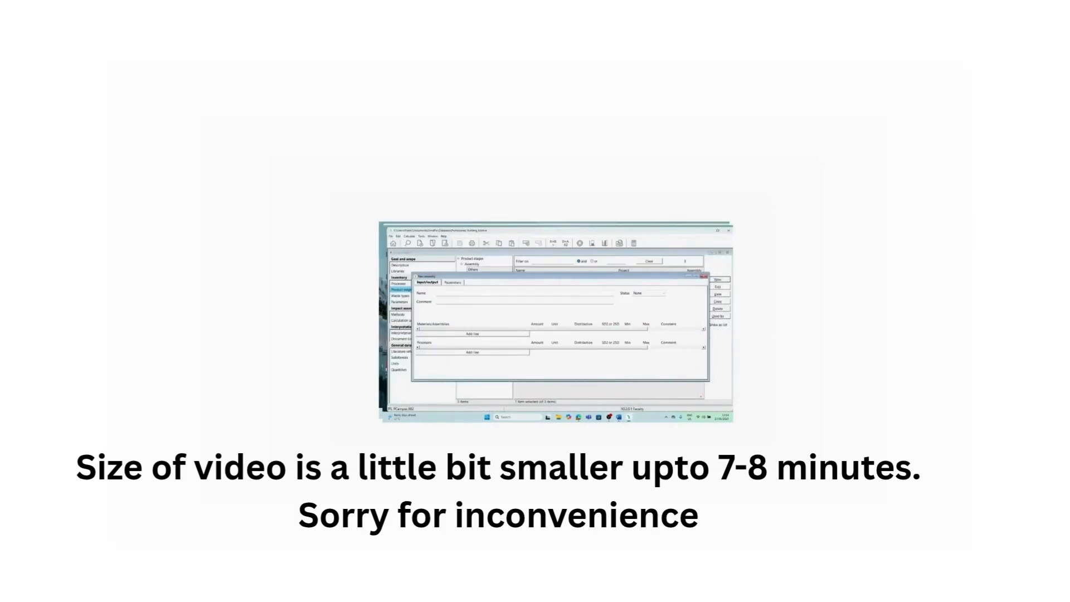
{"action": "left_click", "coordinate": [460, 294]}
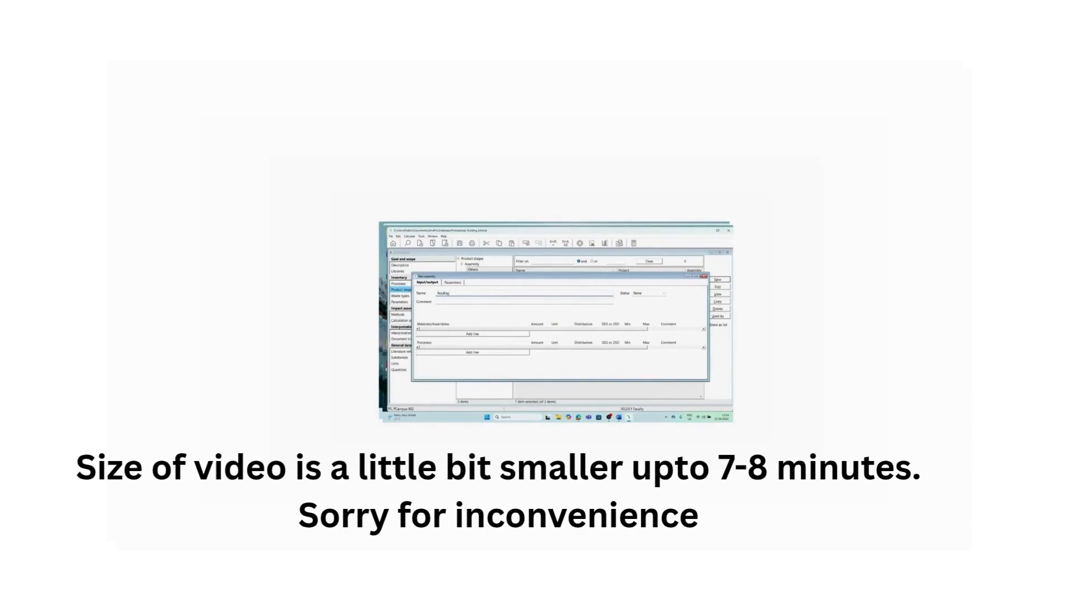
Switch to the Word inventory and copy the galvanized iron wording from the Roofing Sheets description.
{"action": "mouse_move", "coordinate": [609, 418]}
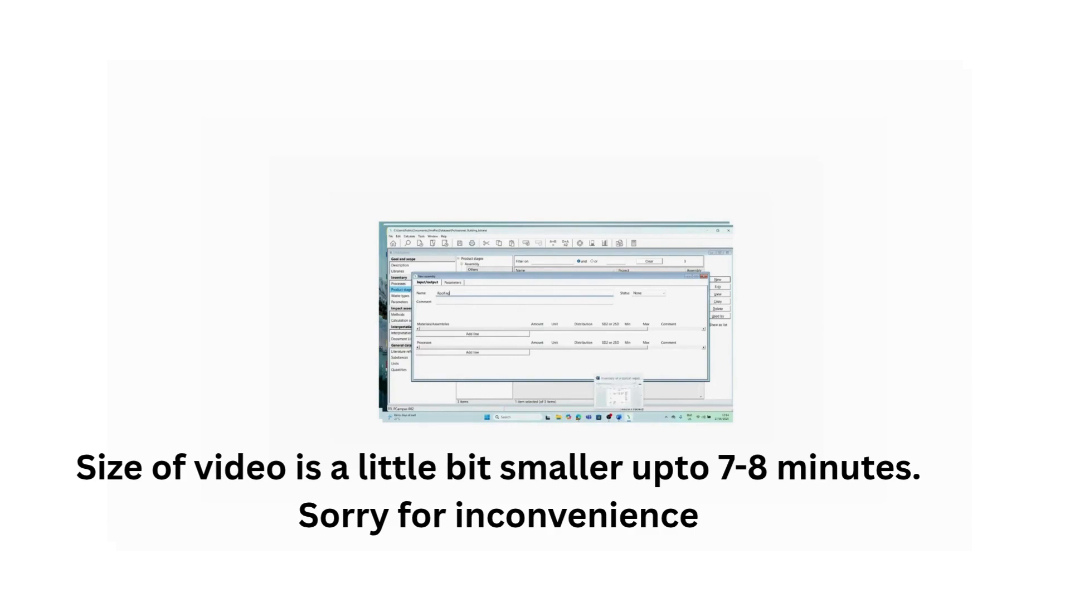
{"action": "left_click", "coordinate": [619, 417]}
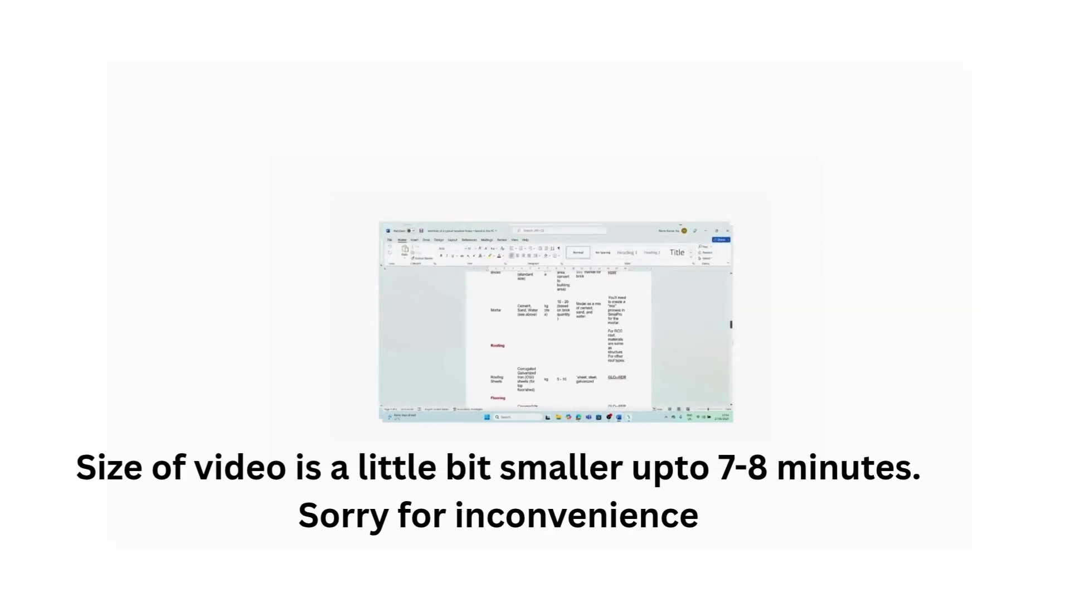
{"action": "scroll", "coordinate": [557, 340], "scroll_direction": "down", "scroll_amount": 3}
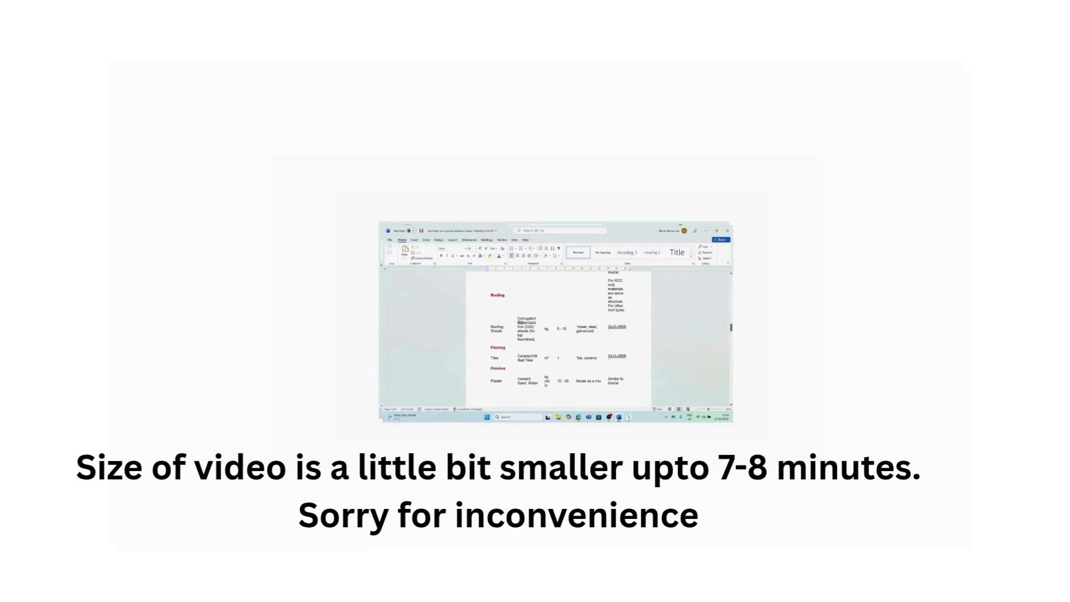
{"action": "mouse_move", "coordinate": [524, 323]}
{"action": "left_mouse_down"}
{"action": "mouse_move", "coordinate": [533, 323]}
{"action": "mouse_move", "coordinate": [523, 327]}
{"action": "left_mouse_up"}
{"action": "right_click", "coordinate": [523, 326]}
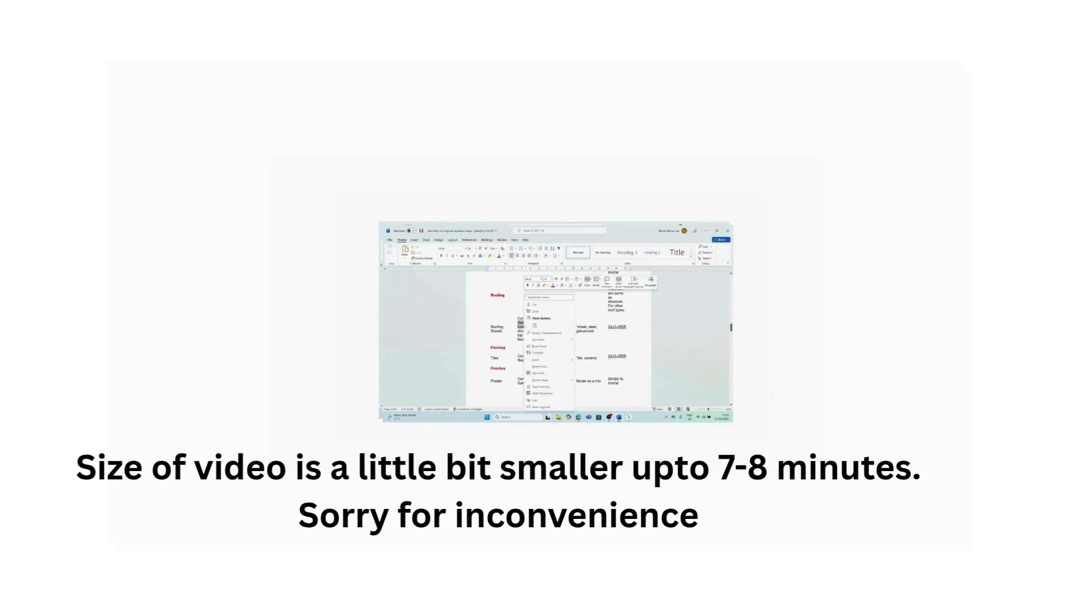
{"action": "left_click", "coordinate": [533, 311]}
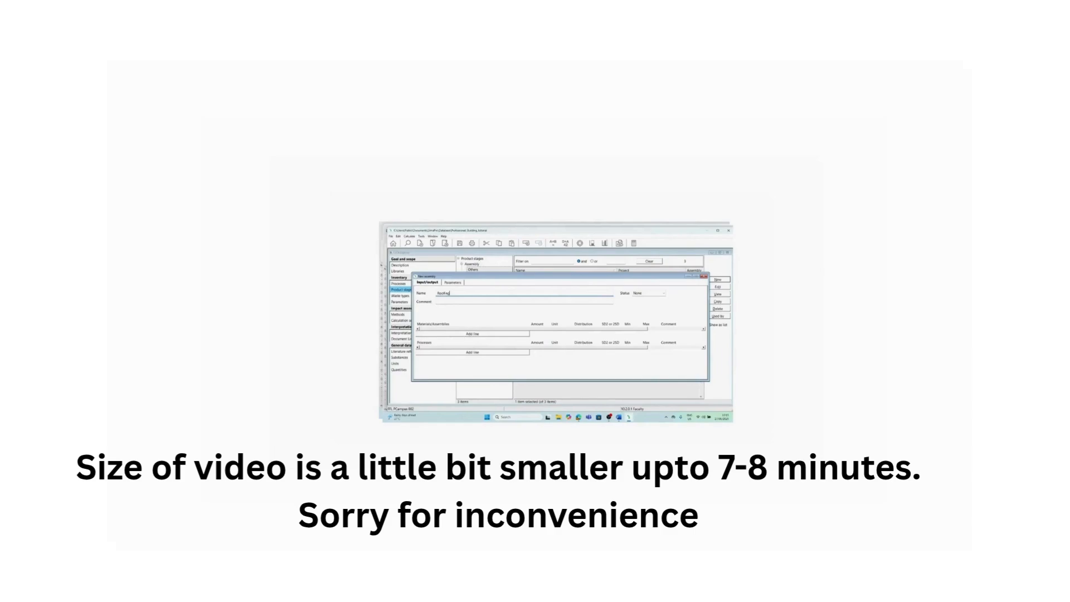
Add a Materials/Assemblies line to Roofing in SimaPro and filter the available assemblies by the copied text.
{"action": "left_click", "coordinate": [472, 333]}
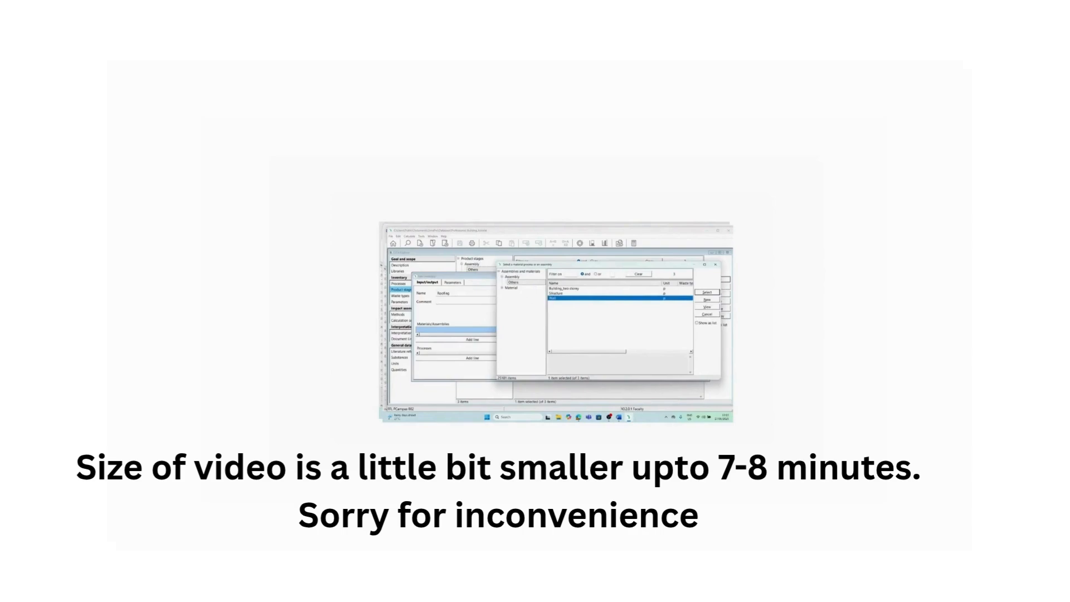
{"action": "left_click", "coordinate": [572, 274]}
{"action": "right_click", "coordinate": [571, 273]}
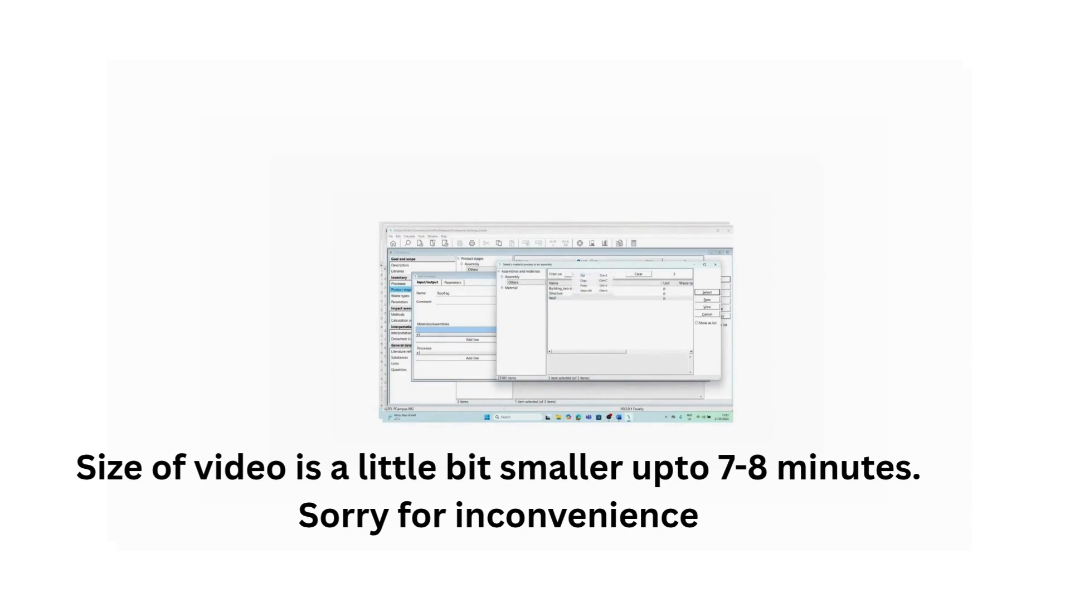
{"action": "left_click", "coordinate": [583, 285]}
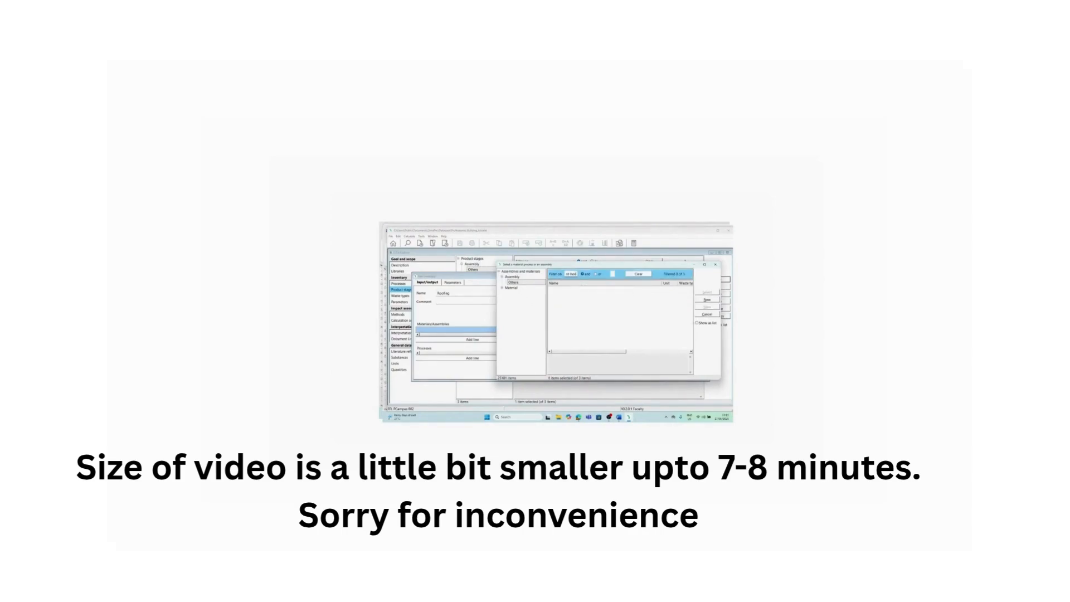
{"action": "left_click", "coordinate": [696, 322]}
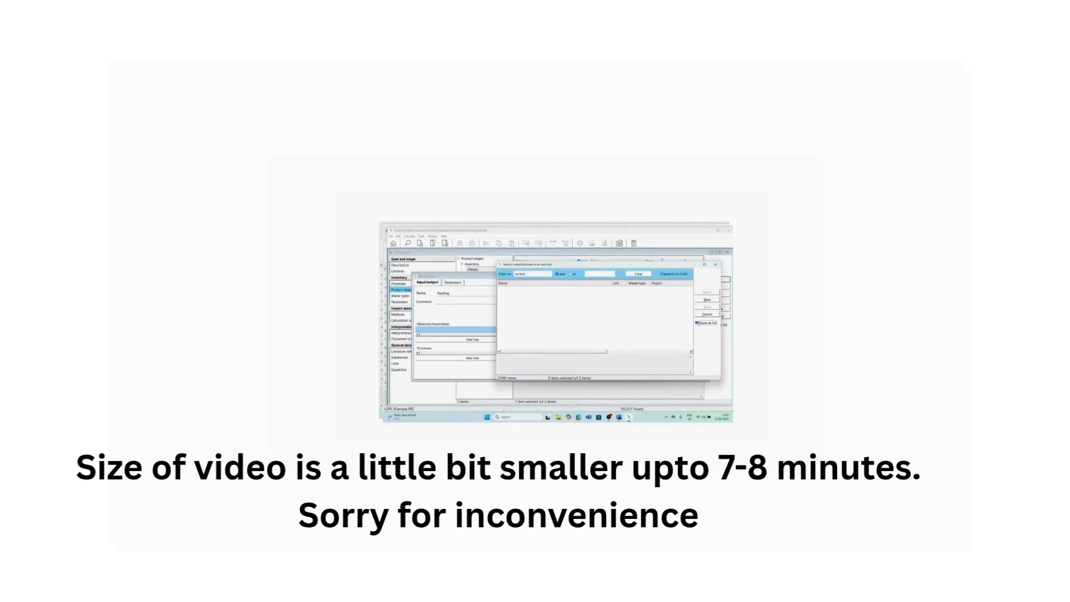
{"action": "left_click", "coordinate": [696, 322]}
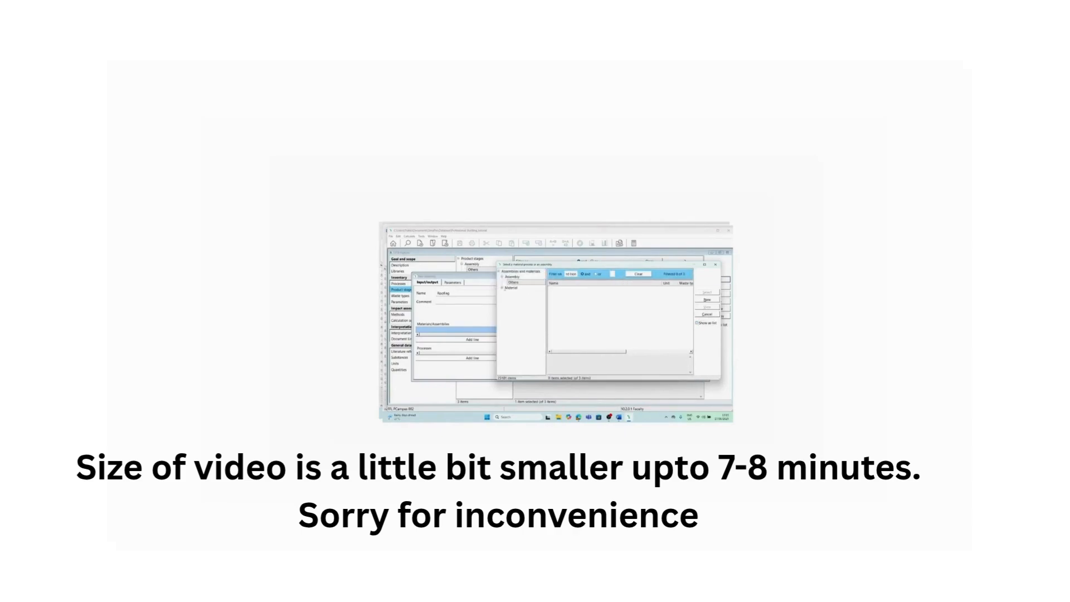
Expand the Material category and search its entries as a list with the copied text.
{"action": "left_click", "coordinate": [503, 288]}
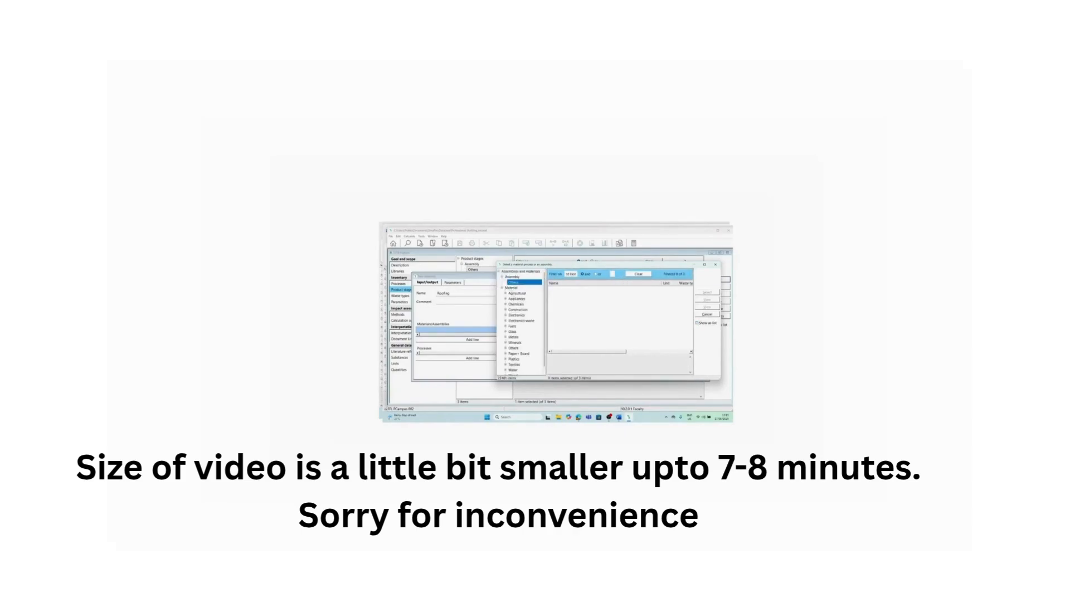
{"action": "left_click", "coordinate": [534, 288]}
{"action": "left_click", "coordinate": [697, 322]}
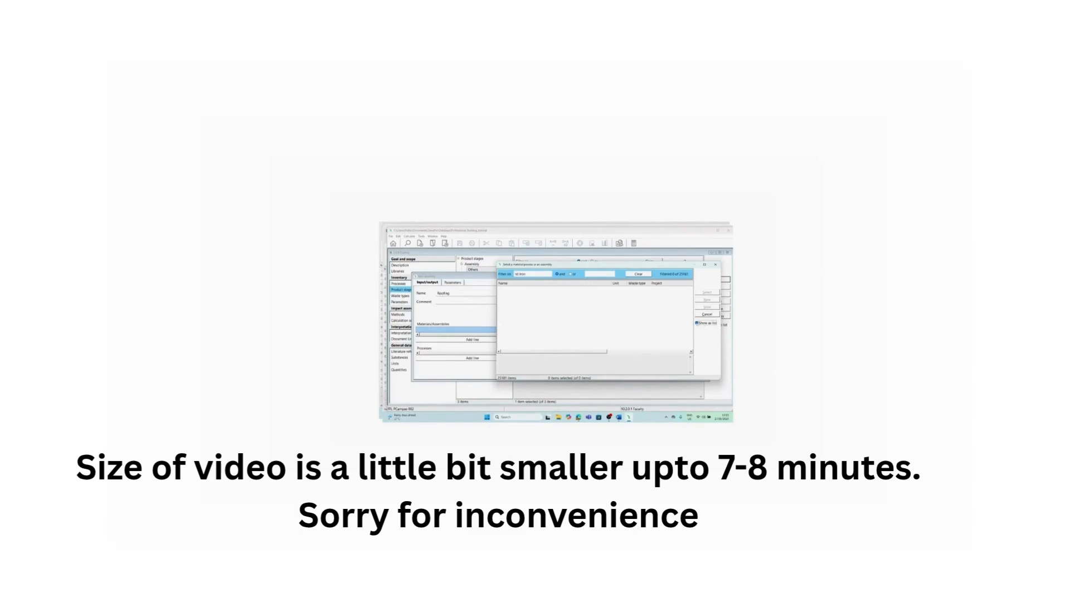
{"action": "left_click", "coordinate": [697, 323]}
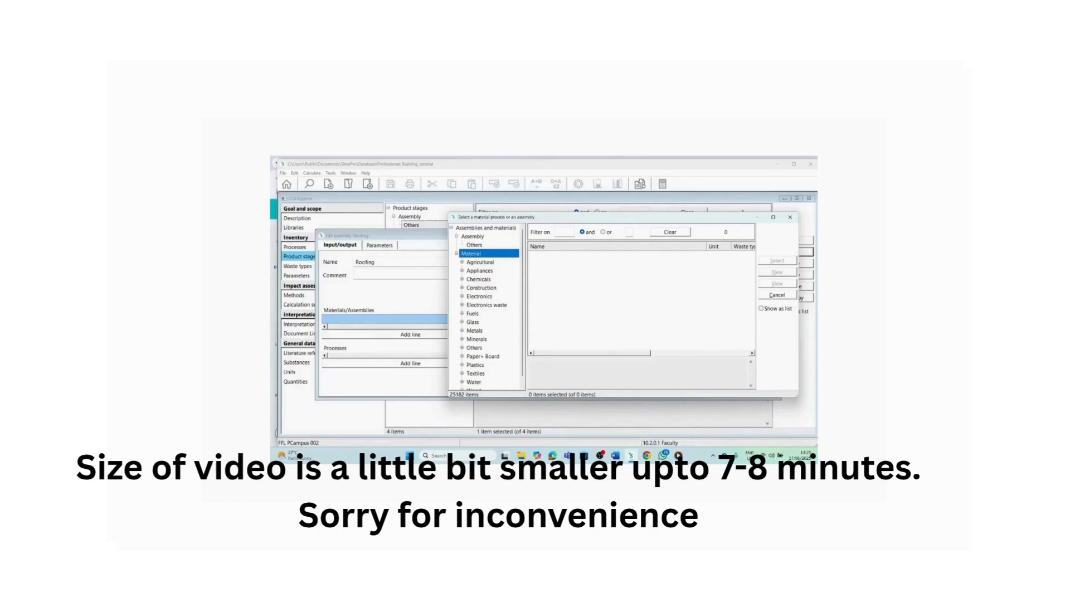
Check the Roofing Sheets entry in Word, then list the Market materials under Metals, Ferro in SimaPro's material selection.
{"action": "left_click", "coordinate": [615, 456]}
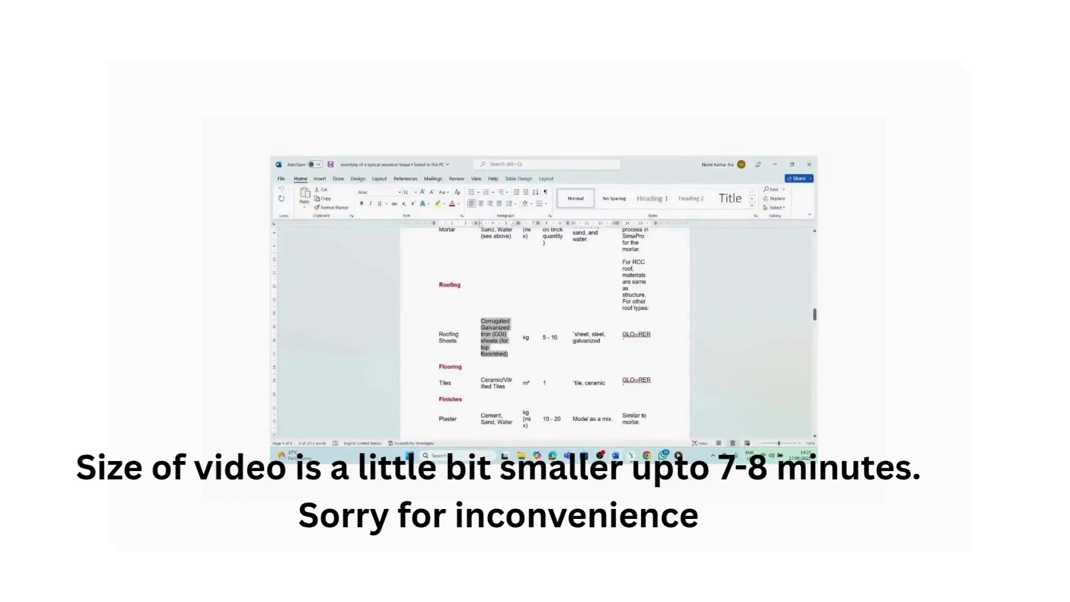
{"action": "left_click", "coordinate": [631, 455]}
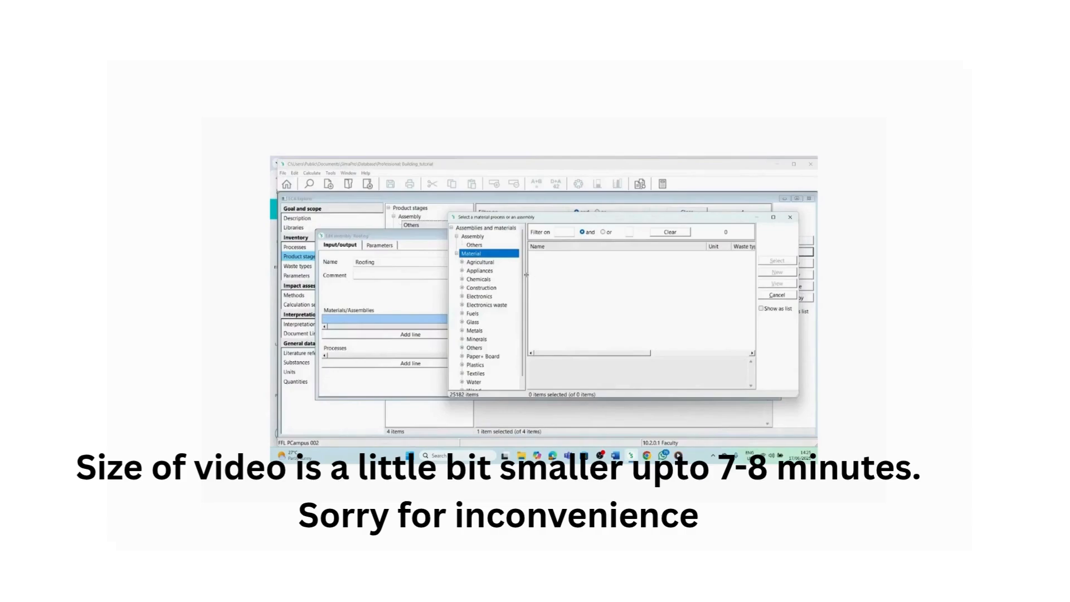
{"action": "left_click_drag", "start_coordinate": [522, 277], "coordinate": [523, 284]}
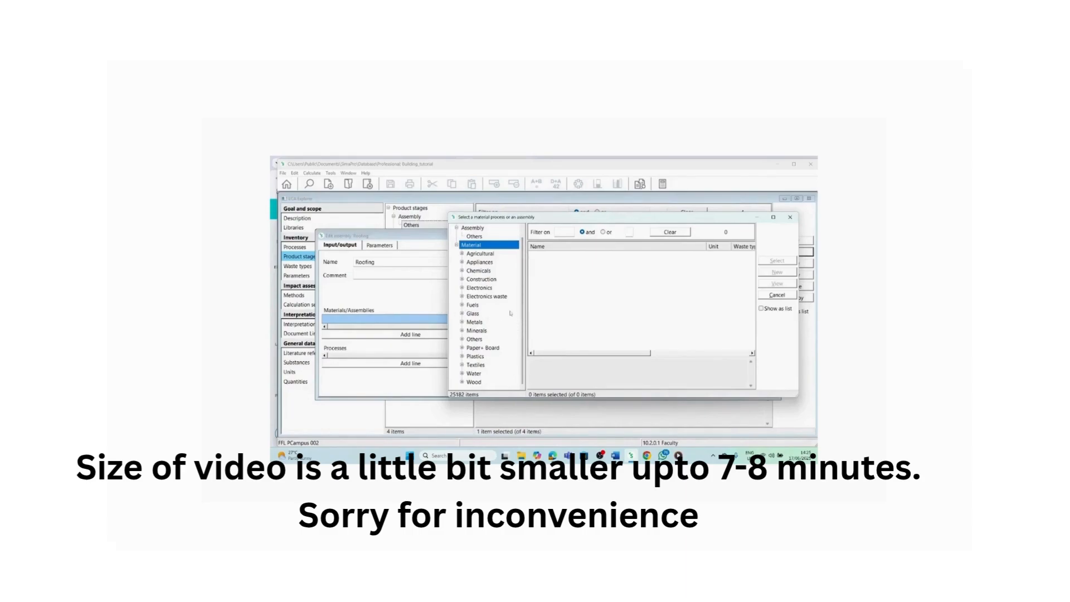
{"action": "left_click", "coordinate": [462, 322]}
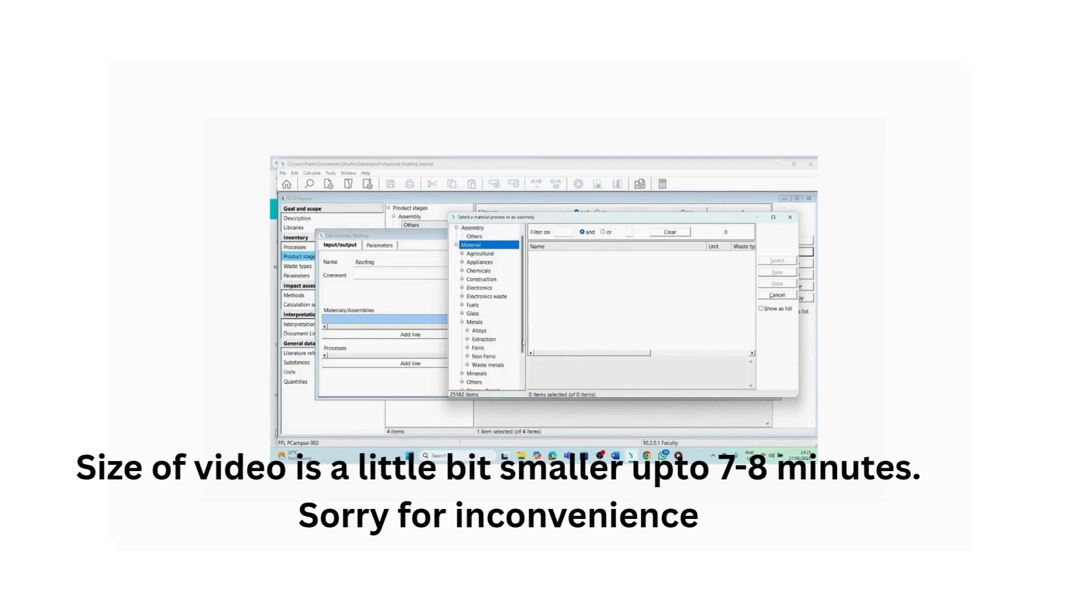
{"action": "scroll", "coordinate": [485, 323], "scroll_direction": "down", "scroll_amount": 1}
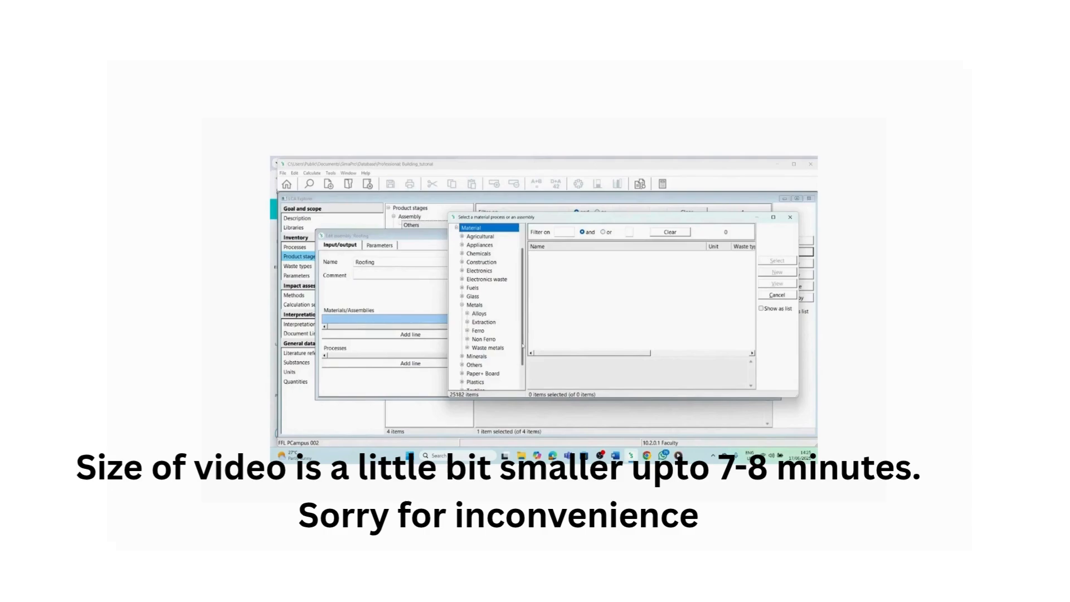
{"action": "left_click_drag", "start_coordinate": [523, 346], "coordinate": [522, 350]}
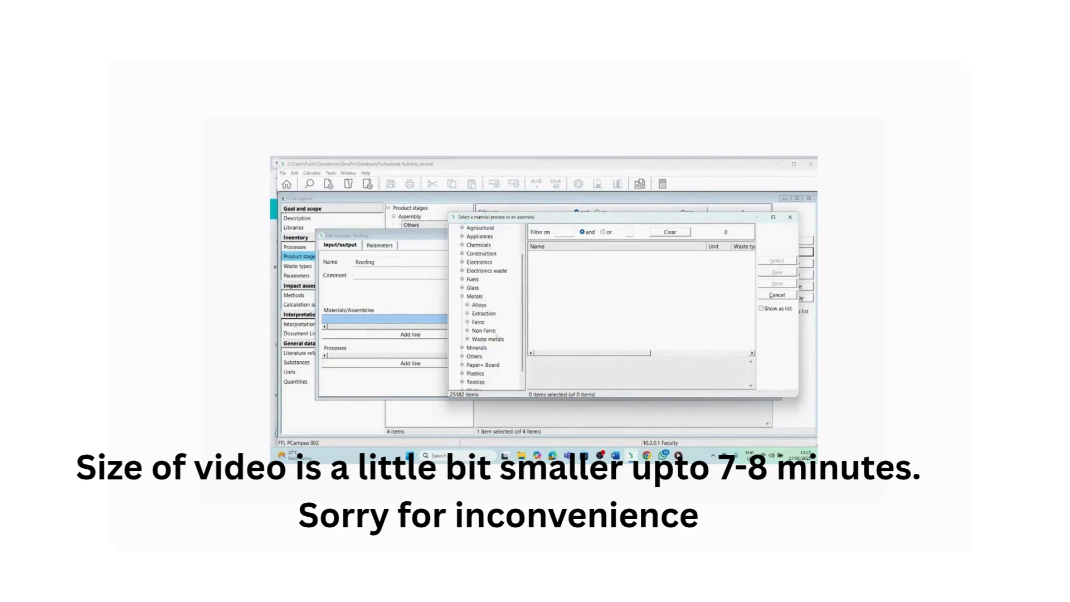
{"action": "left_click", "coordinate": [468, 322]}
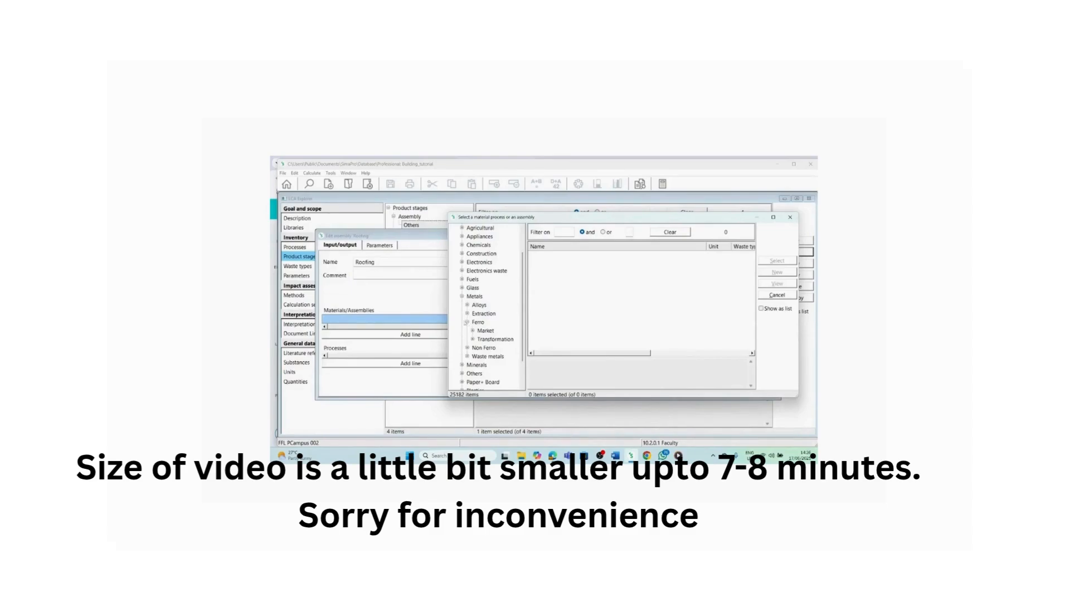
{"action": "left_click", "coordinate": [484, 331]}
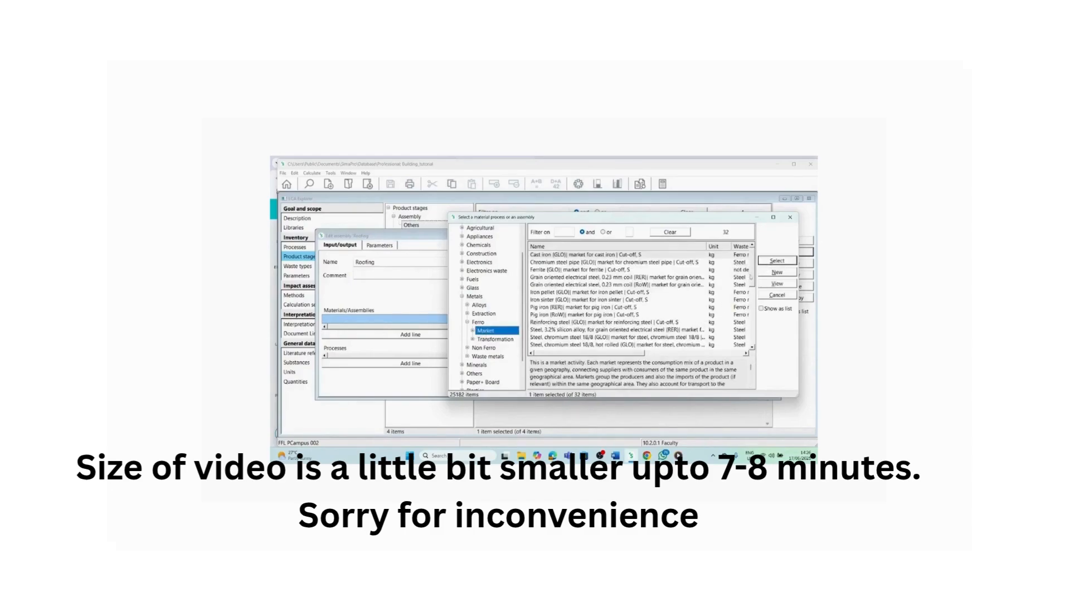
Add "Steel, low-alloyed {GLO}| market for steel, low-alloyed | Cut-off, S" as the material of the Roofing assembly.
{"action": "left_click_drag", "start_coordinate": [752, 279], "coordinate": [754, 320]}
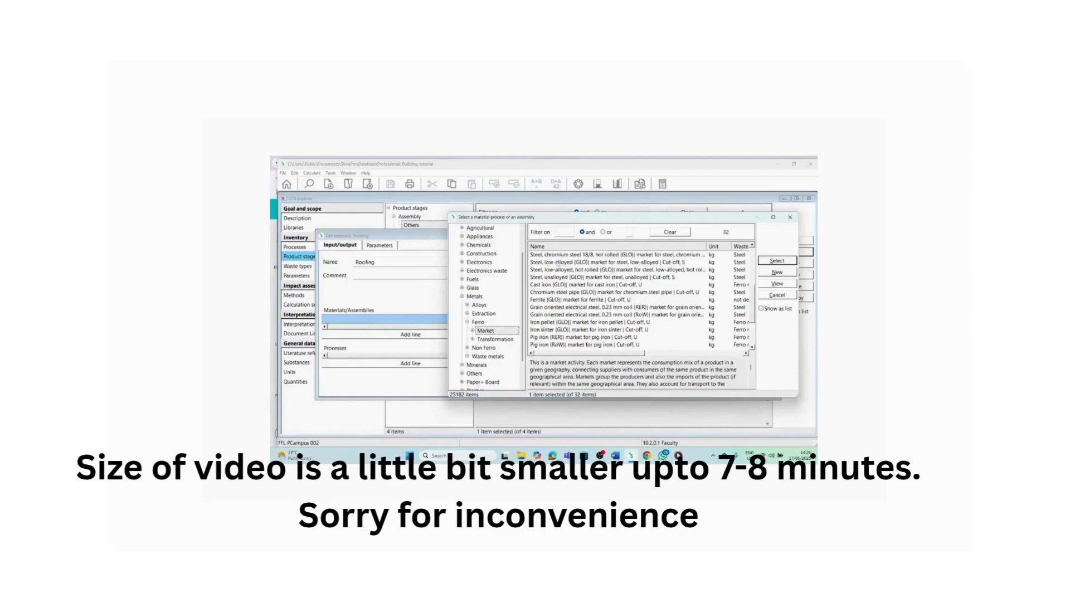
{"action": "left_click", "coordinate": [557, 262]}
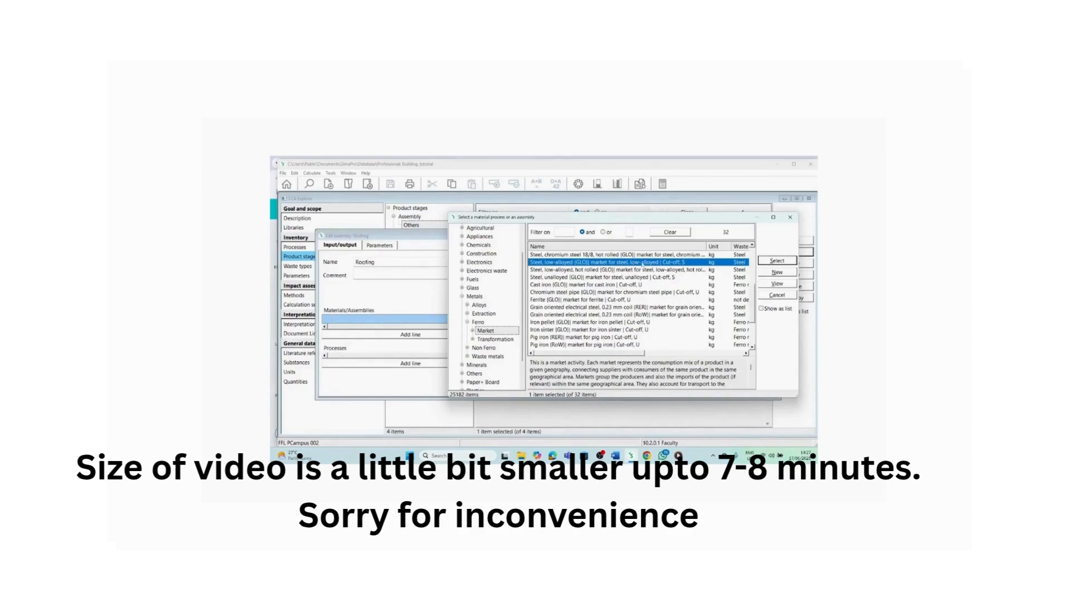
{"action": "double_click", "coordinate": [642, 263]}
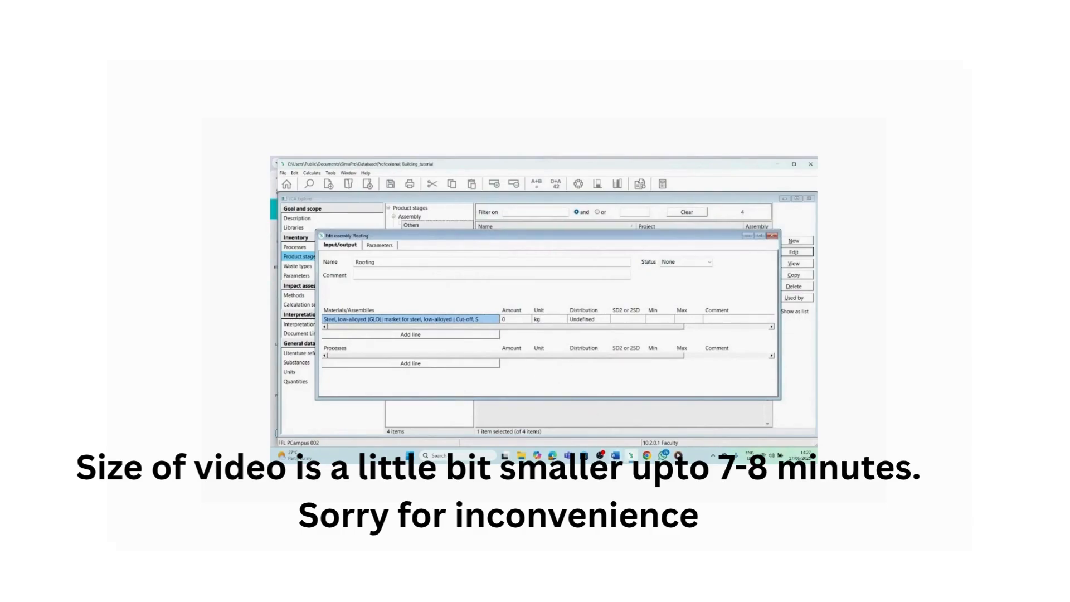
Check the Roofing Sheets quantity in Word, then set the steel amount in SimaPro's Roofing assembly to 10 kg, save and close it.
{"action": "left_click", "coordinate": [615, 455]}
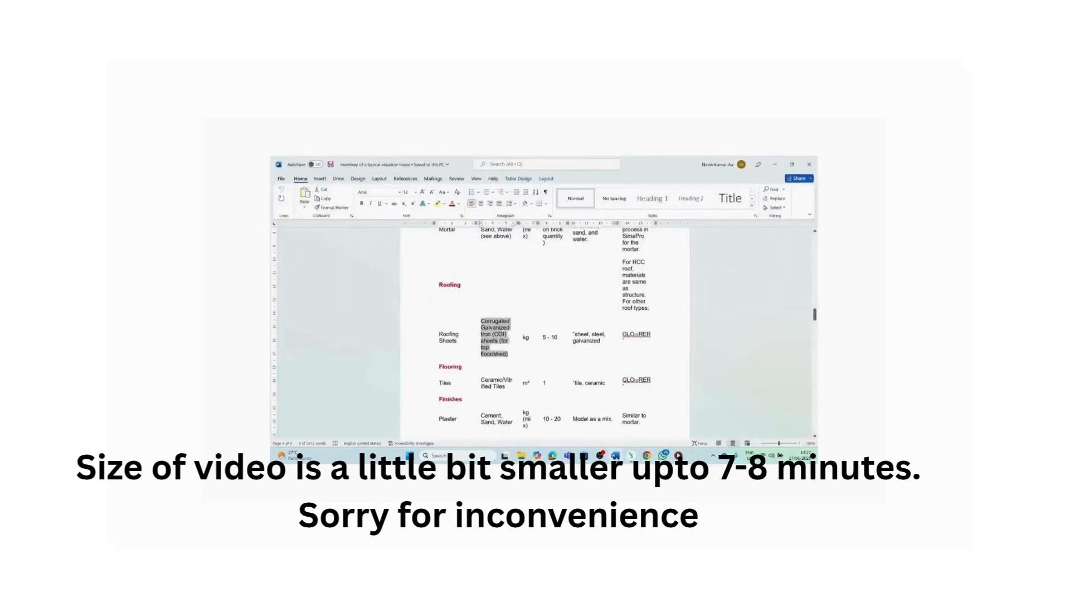
{"action": "left_click", "coordinate": [615, 455]}
{"action": "left_click", "coordinate": [503, 319]}
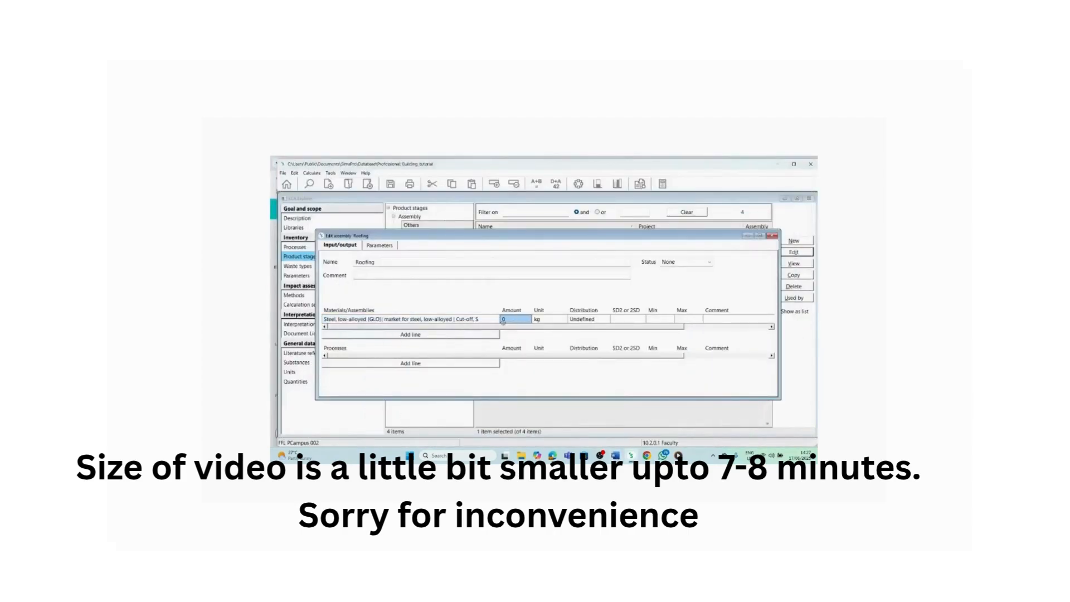
{"action": "type", "text": "10"}
{"action": "left_click", "coordinate": [390, 184]}
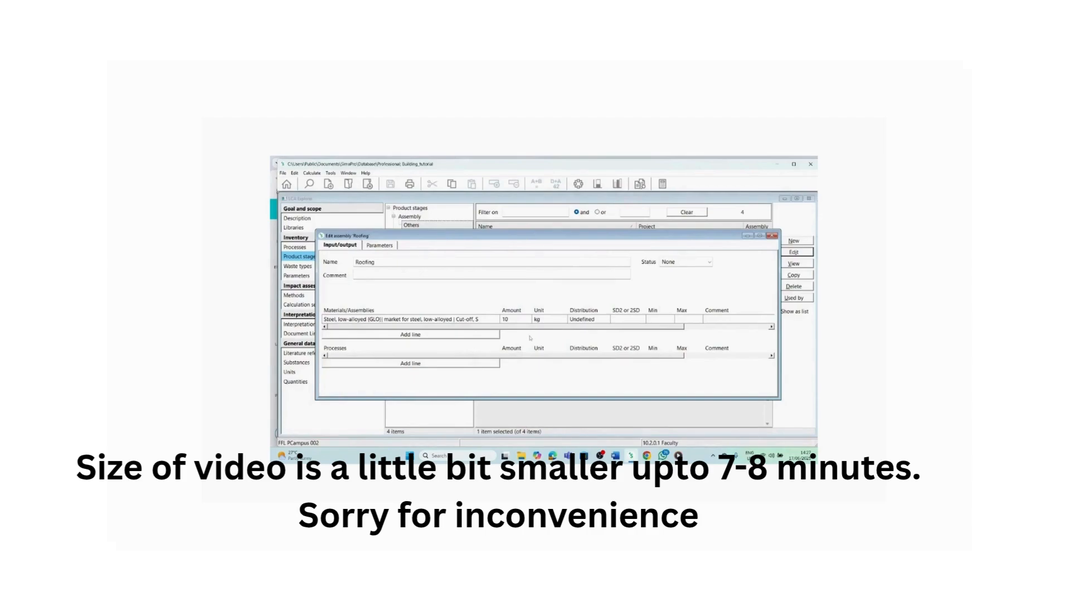
{"action": "key", "text": "Escape"}
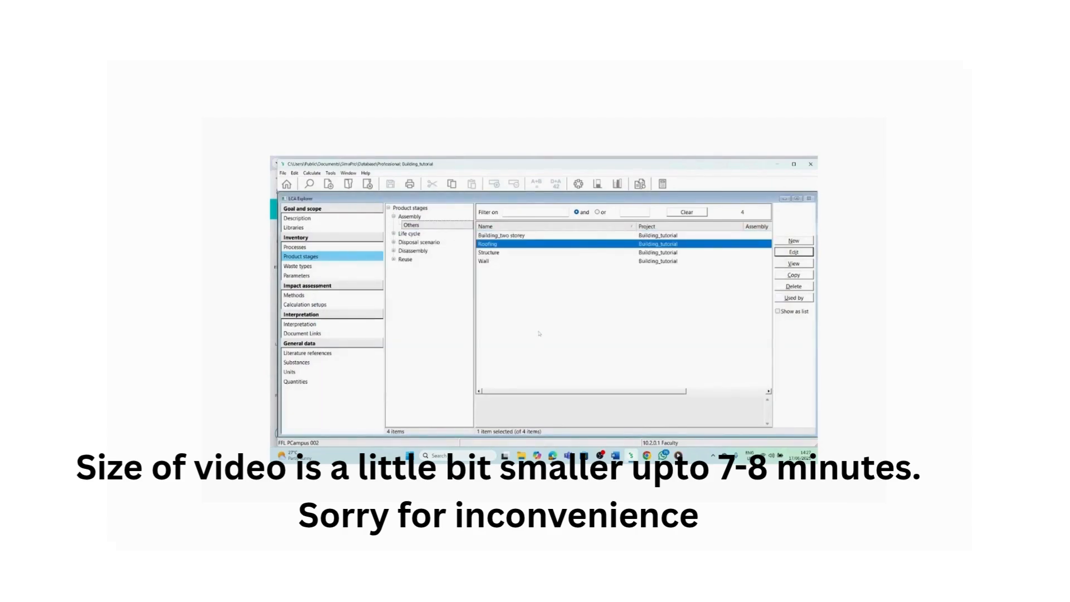
Check the next inventory section in Word, then create a new assembly named Flooring in SimaPro.
{"action": "left_click", "coordinate": [615, 455]}
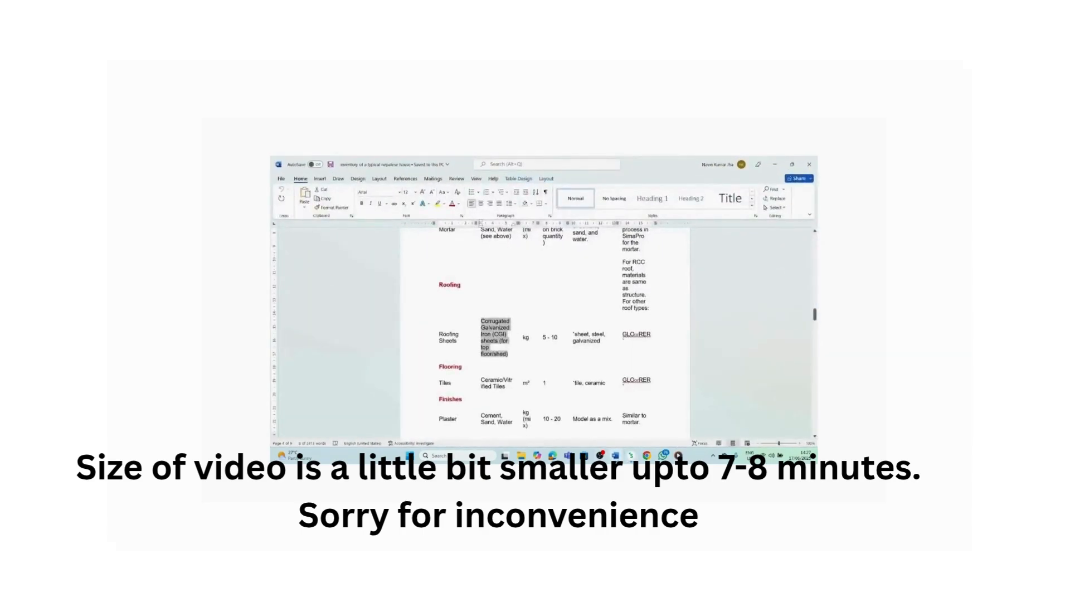
{"action": "left_click", "coordinate": [631, 455]}
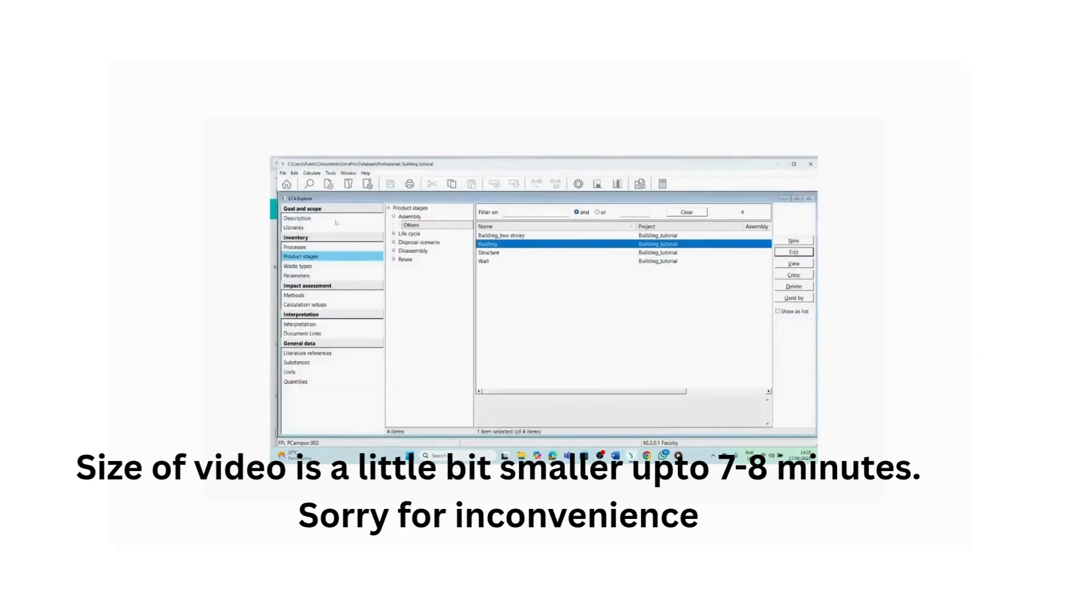
{"action": "left_click", "coordinate": [789, 244]}
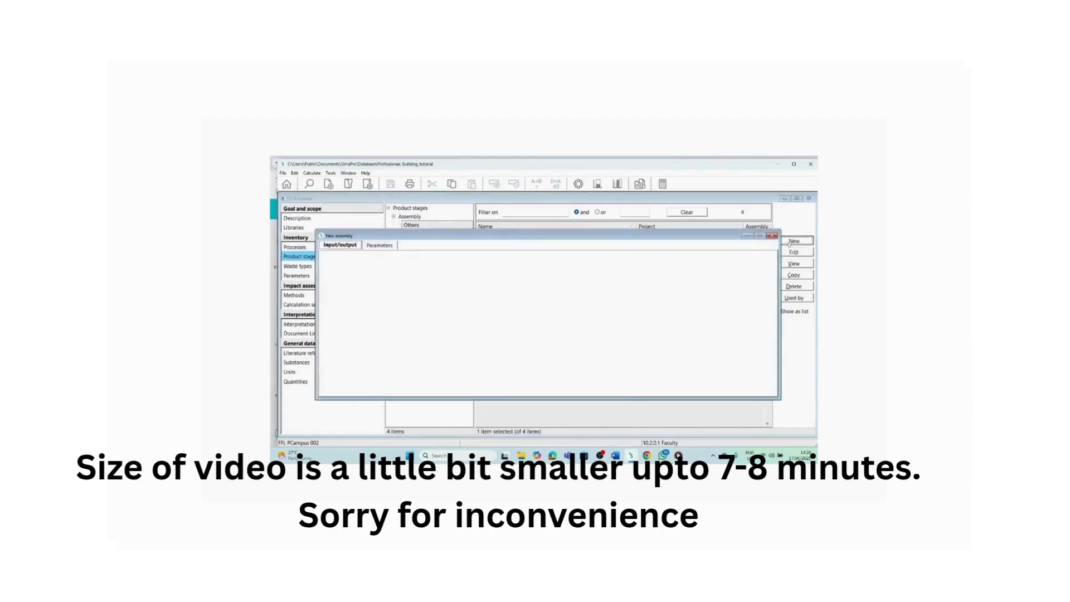
{"action": "left_click", "coordinate": [370, 265]}
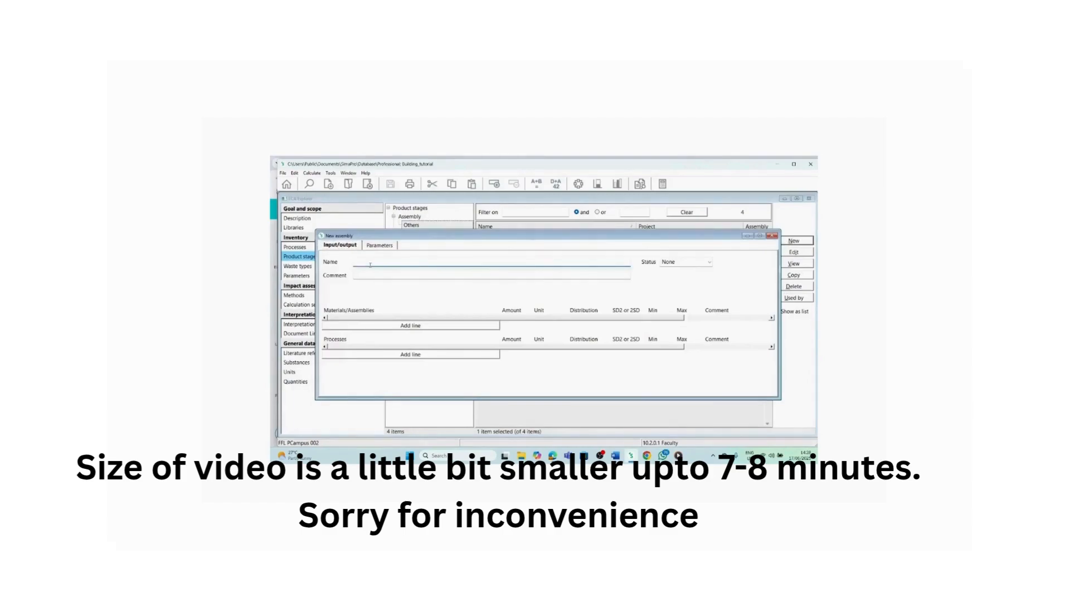
{"action": "type", "text": "Floorin"}
{"action": "key", "text": "BackSpace"}
{"action": "key", "text": "BackSpace"}
{"action": "key", "text": "BackSpace"}
{"action": "type", "text": "oring"}
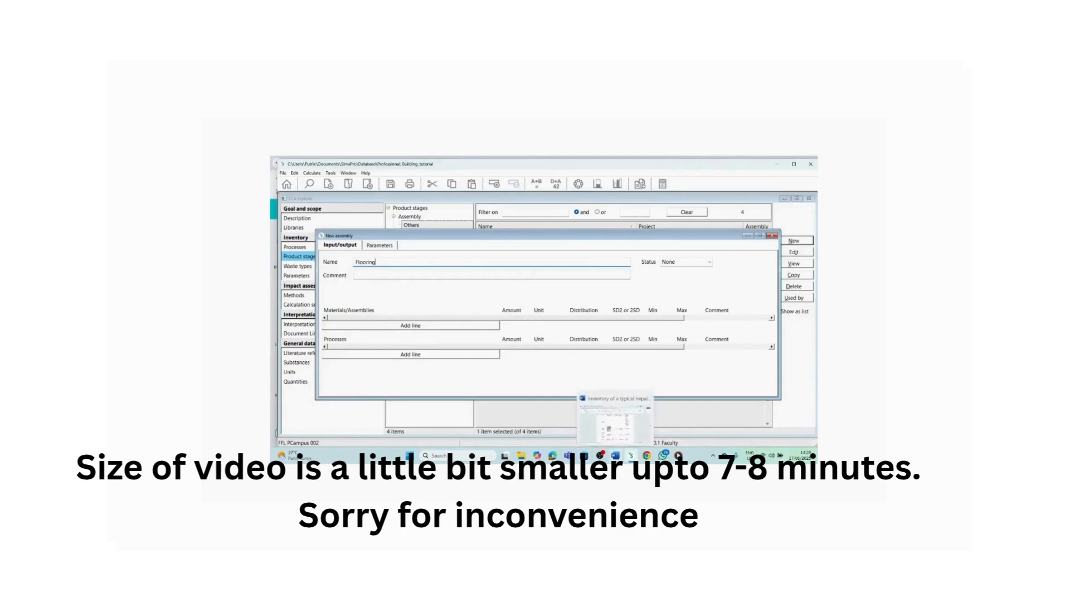
Copy the word "Ceramic" from the Tiles row under Flooring in the Word inventory.
{"action": "left_click", "coordinate": [615, 455]}
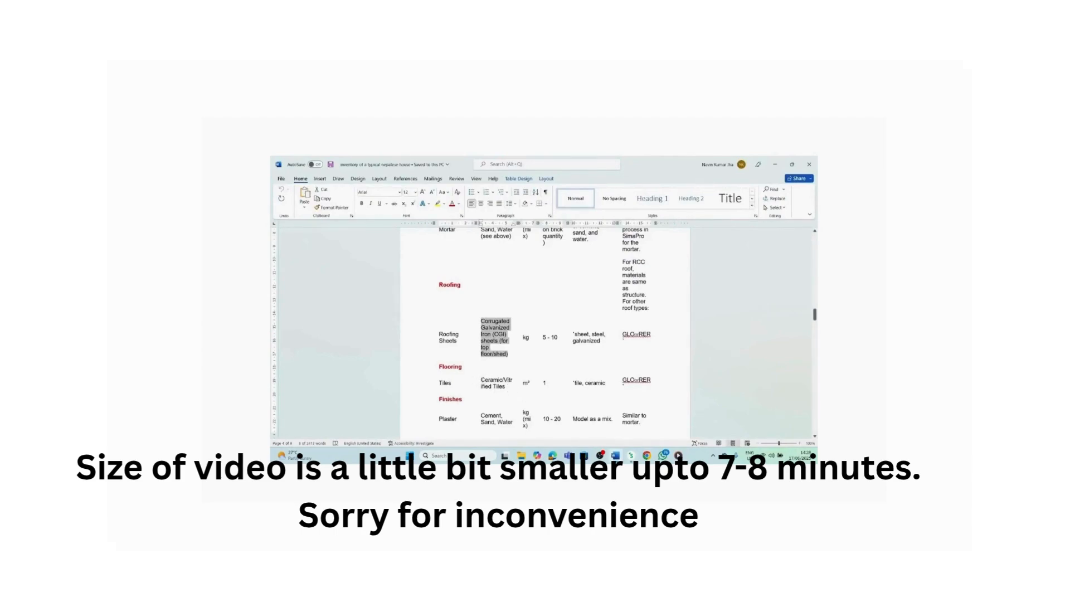
{"action": "left_click_drag", "start_coordinate": [481, 380], "coordinate": [503, 380]}
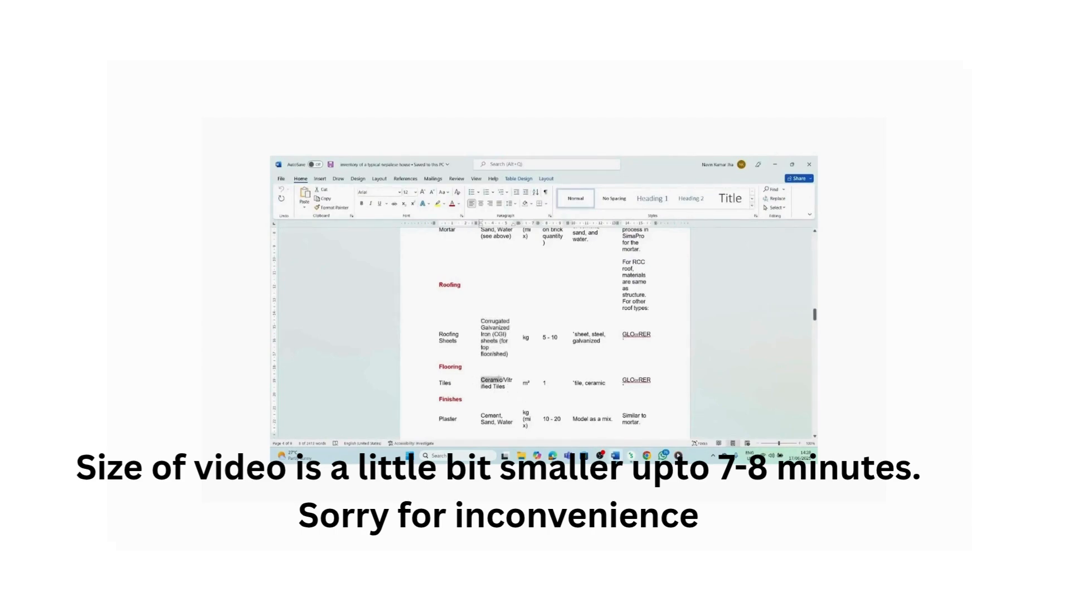
{"action": "right_click", "coordinate": [496, 379]}
{"action": "left_click", "coordinate": [527, 222]}
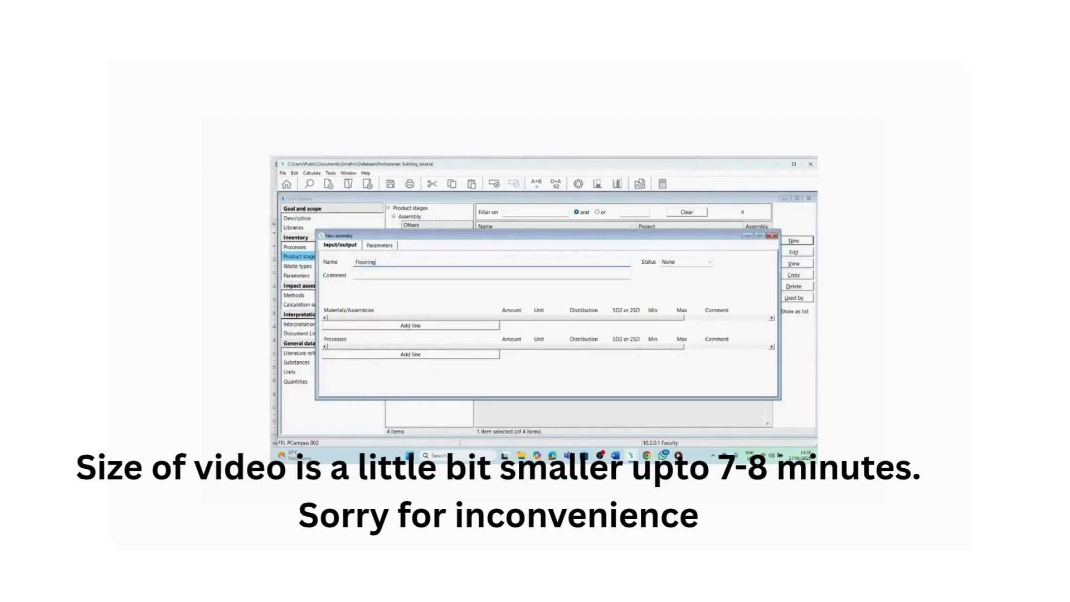
Add a Materials/Assemblies line to Flooring in SimaPro and filter all materials, shown as a list, by the copied text.
{"action": "left_click", "coordinate": [410, 326]}
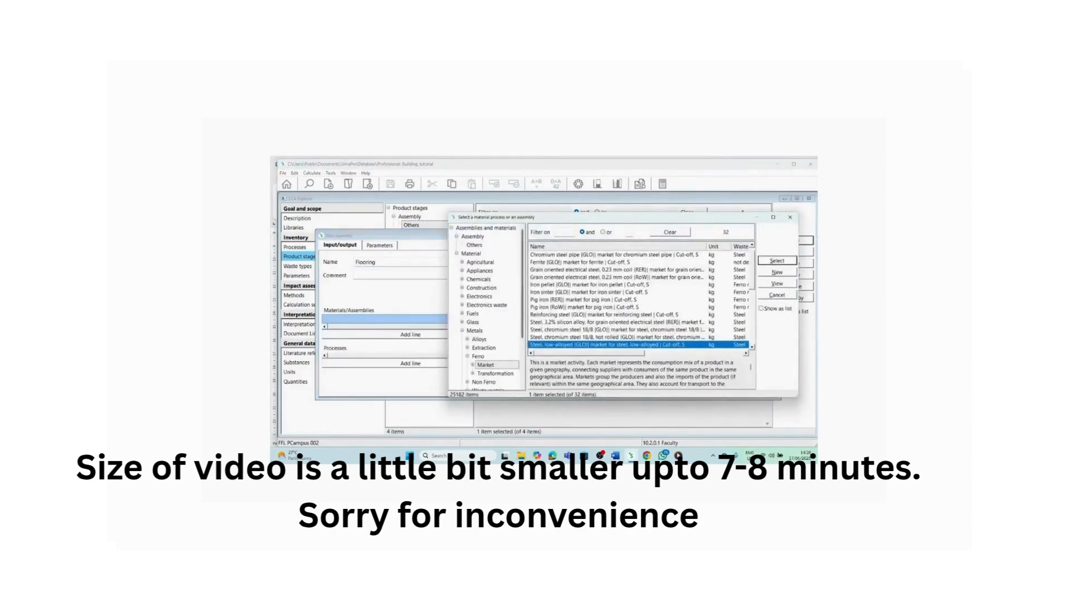
{"action": "left_click", "coordinate": [558, 232]}
{"action": "right_click", "coordinate": [559, 232]}
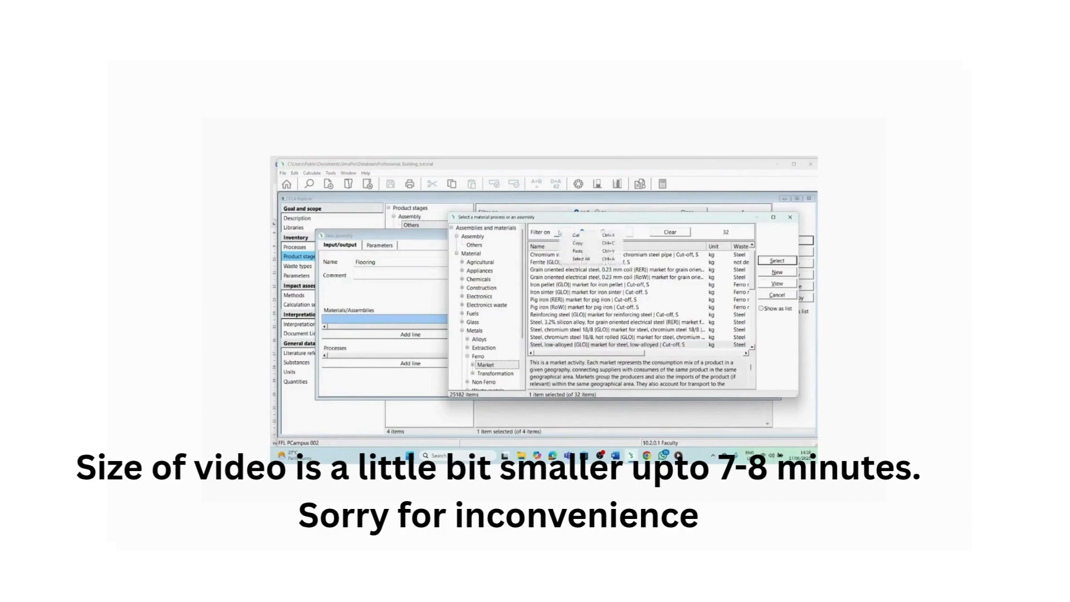
{"action": "left_click", "coordinate": [577, 250]}
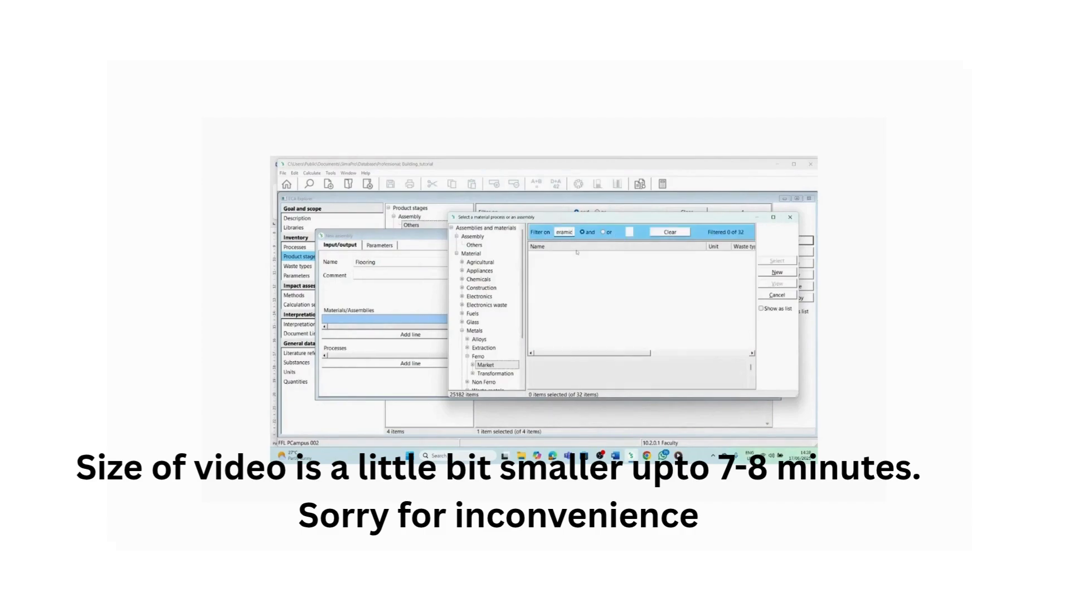
{"action": "left_click", "coordinate": [765, 310]}
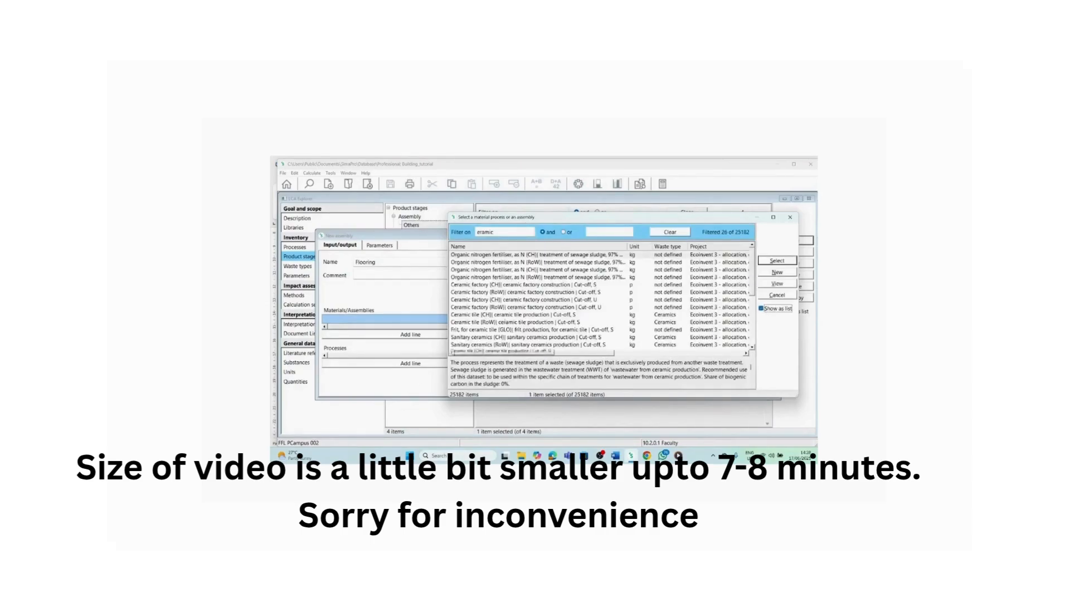
Check the Tiles entry in Word, then add "Ceramic tile {RoW}| ceramic tile production | Cut-off, S" to Flooring in SimaPro.
{"action": "mouse_move", "coordinate": [615, 455]}
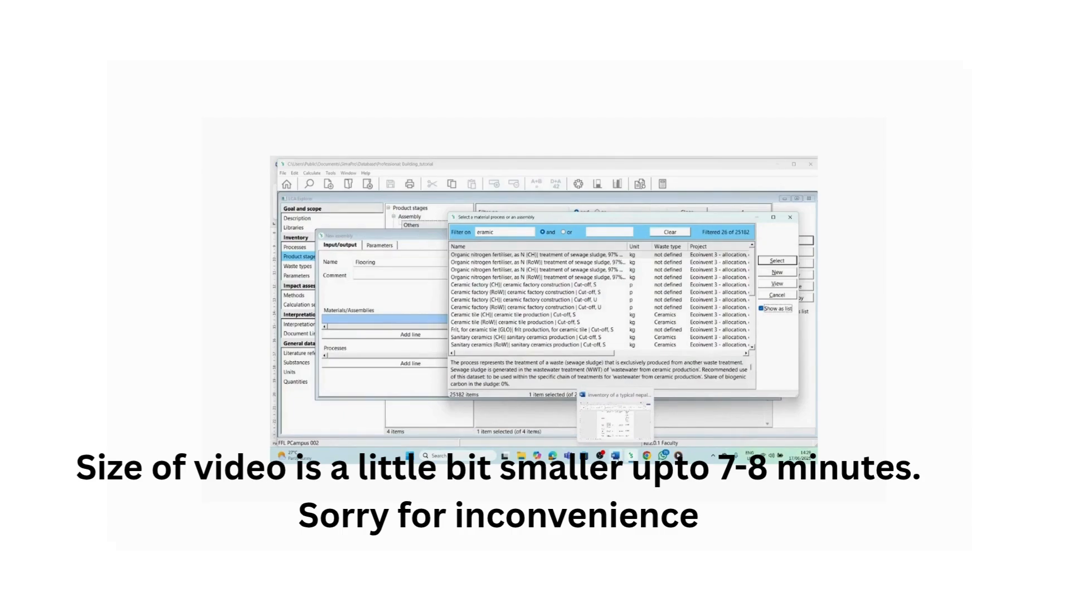
{"action": "left_click", "coordinate": [615, 415]}
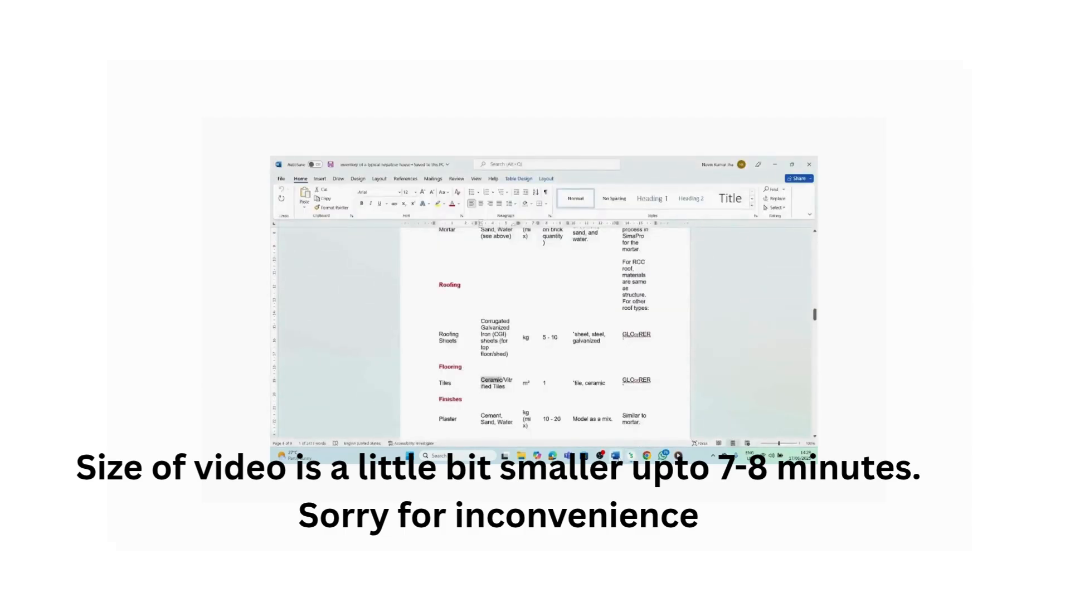
{"action": "left_click", "coordinate": [617, 456]}
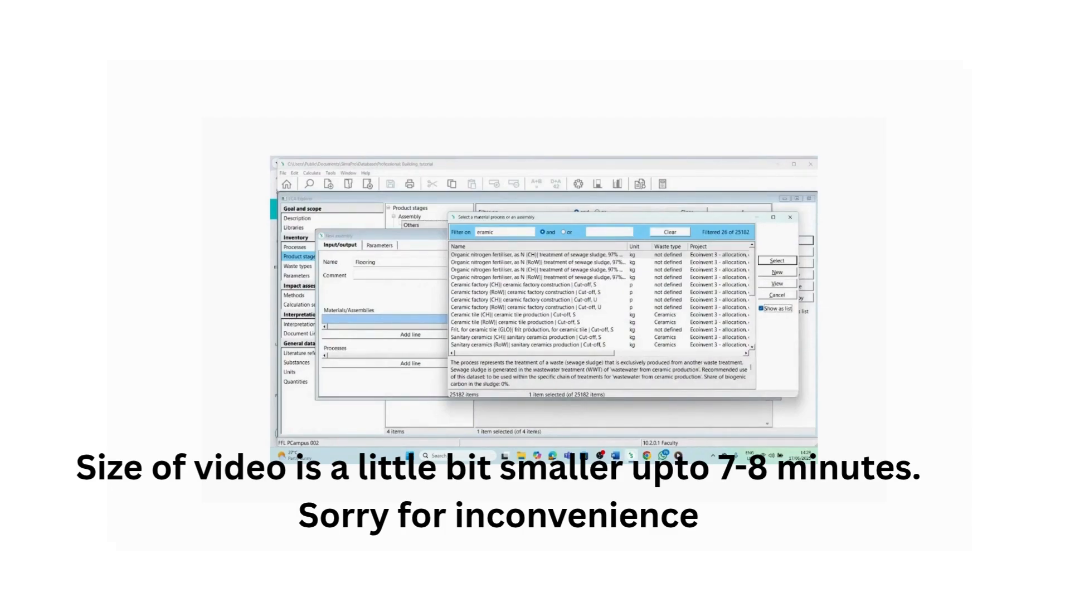
{"action": "double_click", "coordinate": [529, 322]}
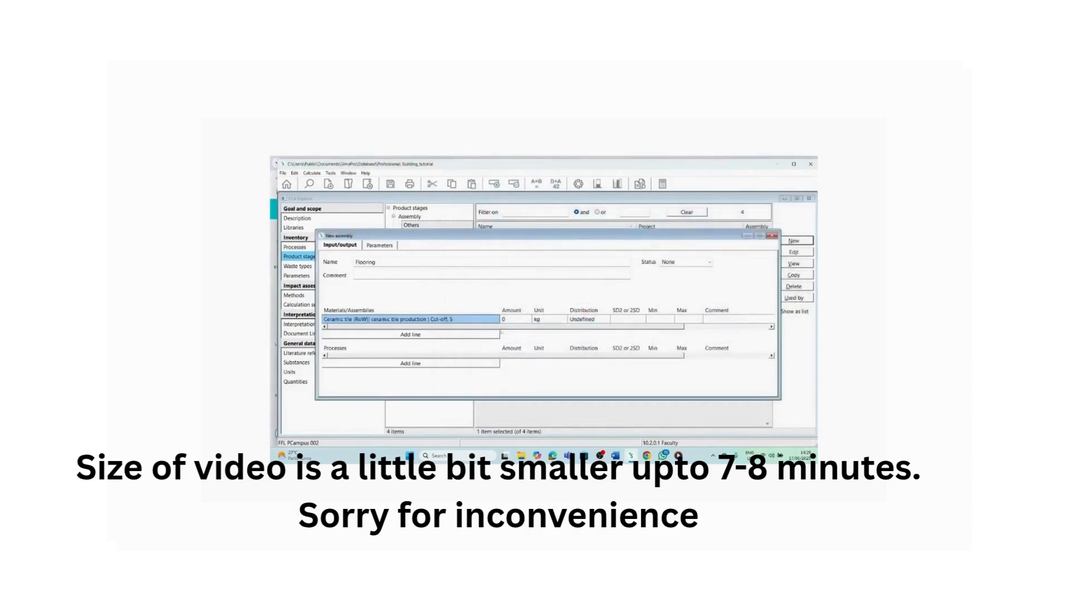
Recheck the Tiles quantity in Word, then set the ceramic tile amount in SimaPro to 5*5 kg and save the Flooring assembly.
{"action": "left_click", "coordinate": [614, 455]}
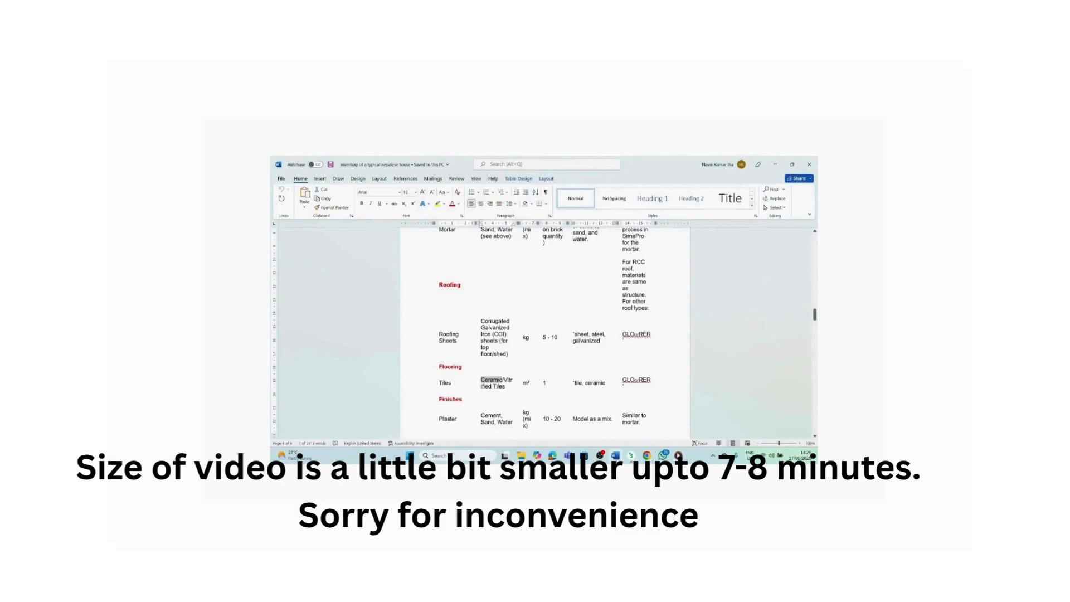
{"action": "left_click", "coordinate": [614, 456]}
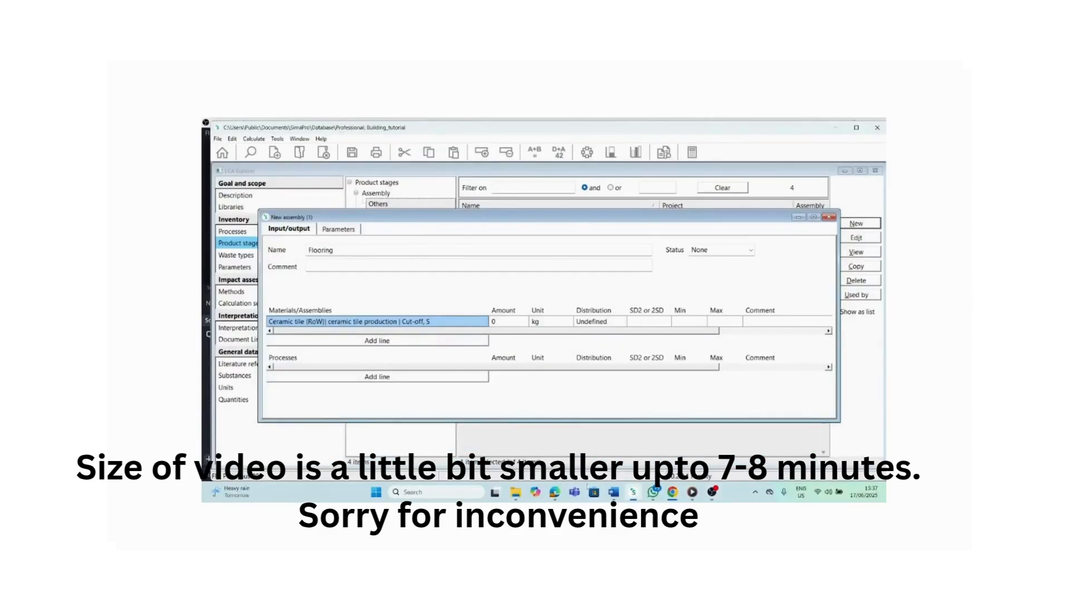
{"action": "left_click", "coordinate": [613, 492]}
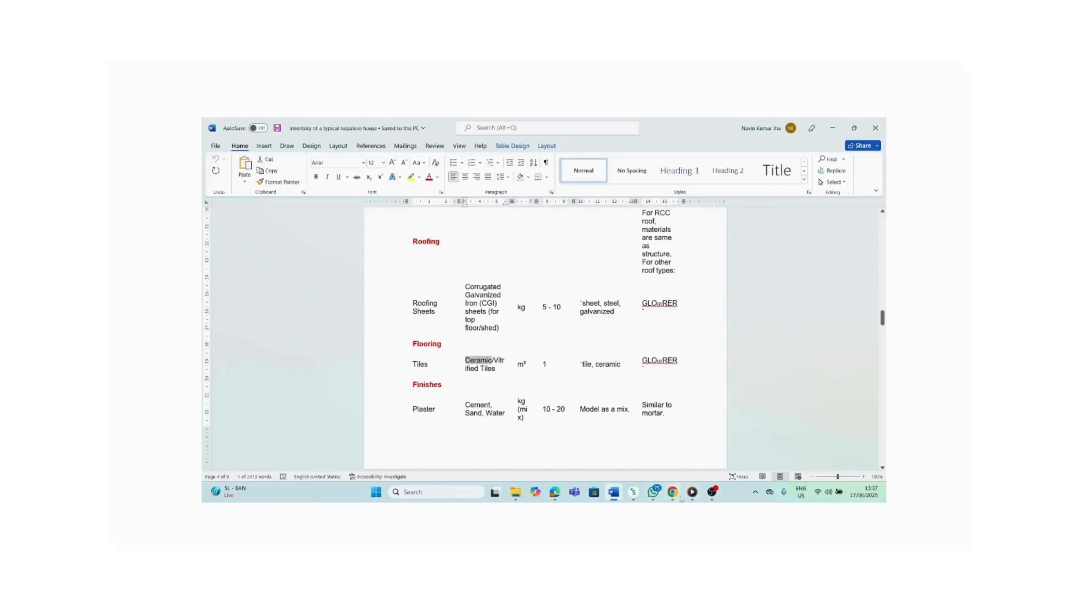
{"action": "left_click", "coordinate": [633, 493]}
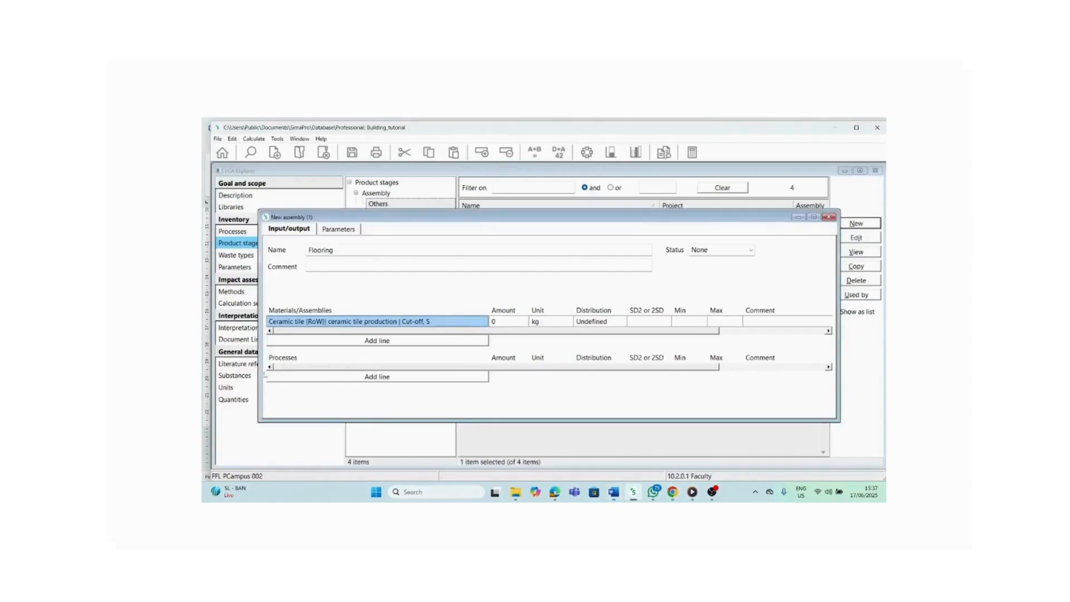
{"action": "left_click", "coordinate": [511, 322]}
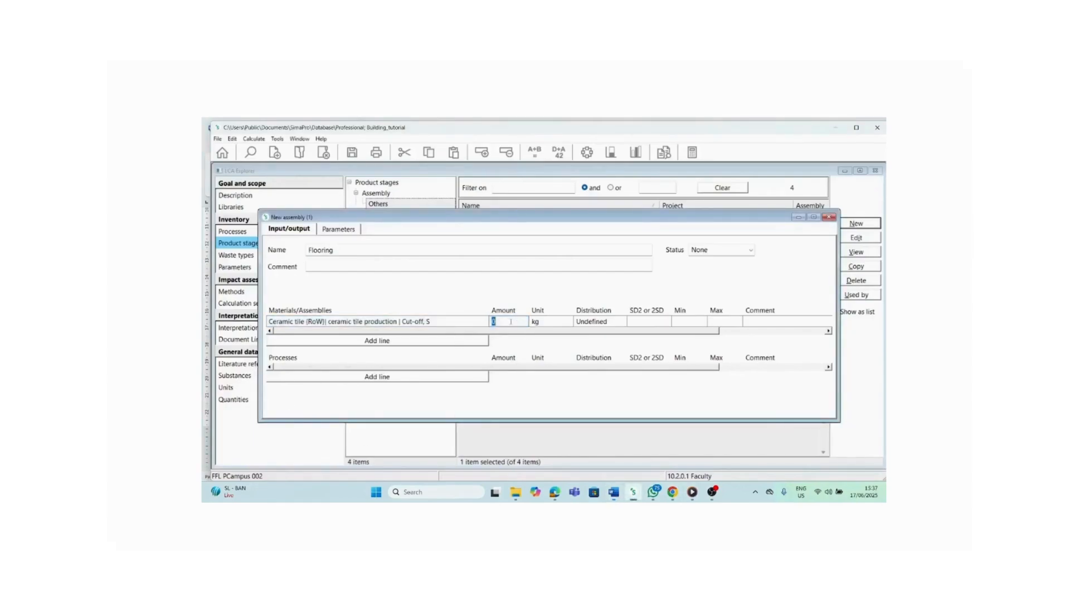
{"action": "type", "text": "2"}
{"action": "key", "text": "BackSpace"}
{"action": "type", "text": "5*5"}
{"action": "key", "text": "ctrl+s"}
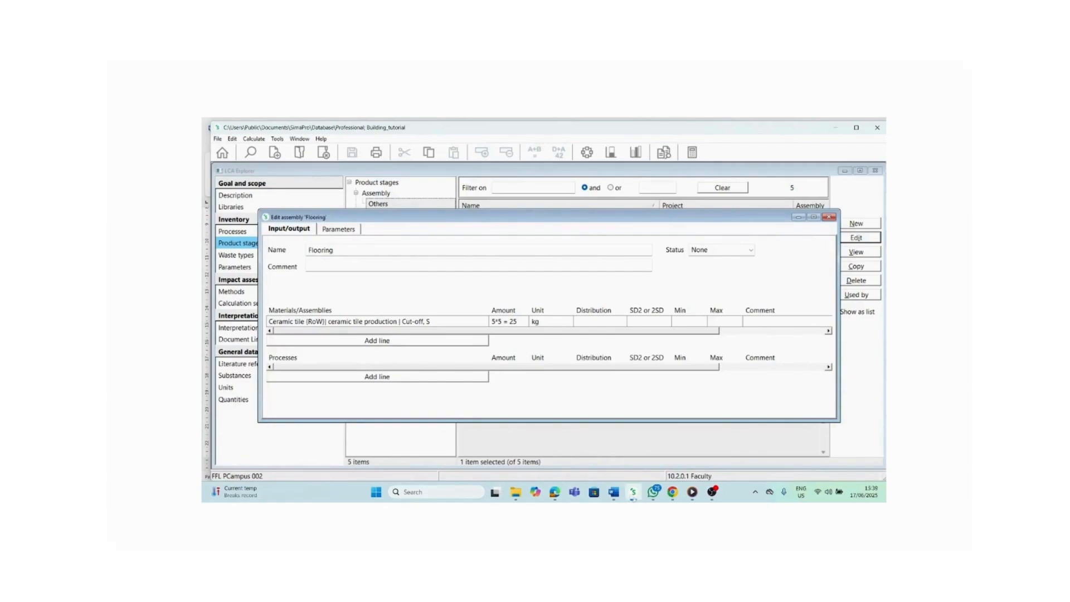
Review the Finishes section of the Word inventory, then close the Flooring assembly in SimaPro.
{"action": "left_click", "coordinate": [614, 492]}
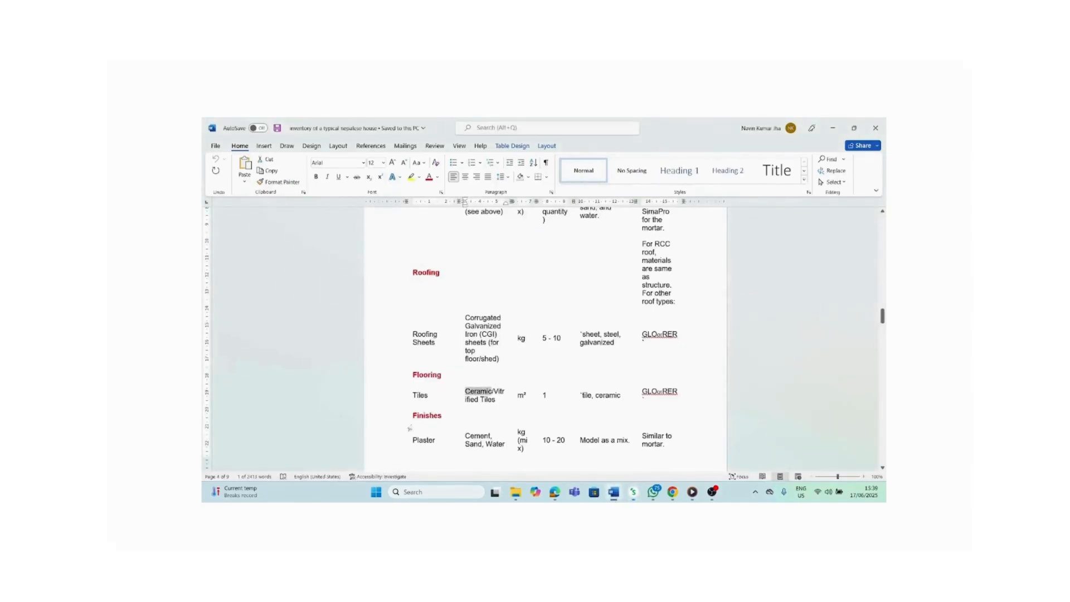
{"action": "left_click_drag", "start_coordinate": [881, 316], "coordinate": [882, 345]}
{"action": "left_click", "coordinate": [633, 492]}
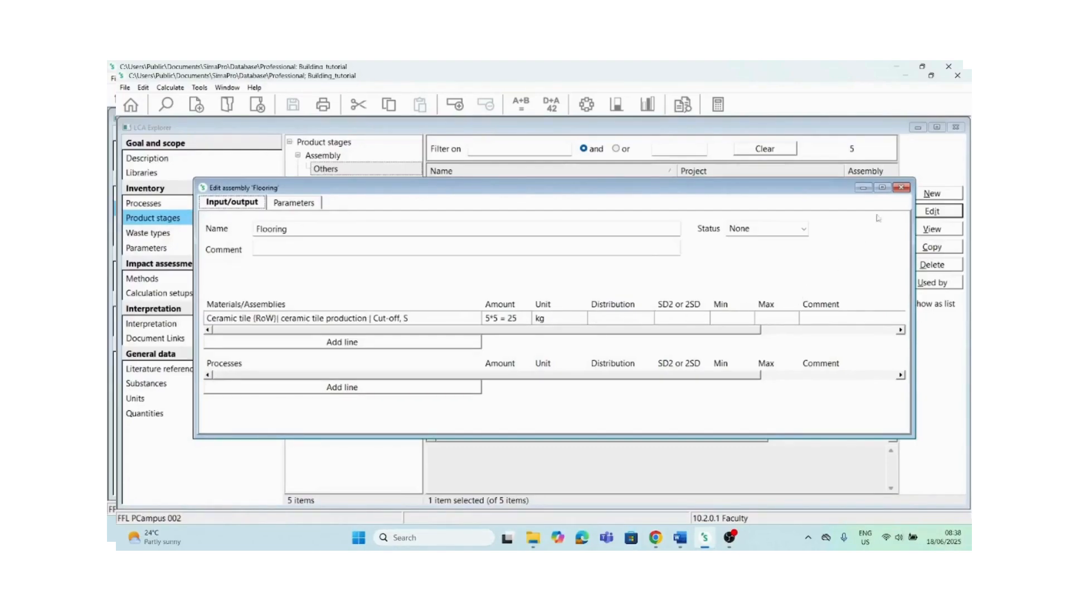
{"action": "left_click", "coordinate": [901, 188]}
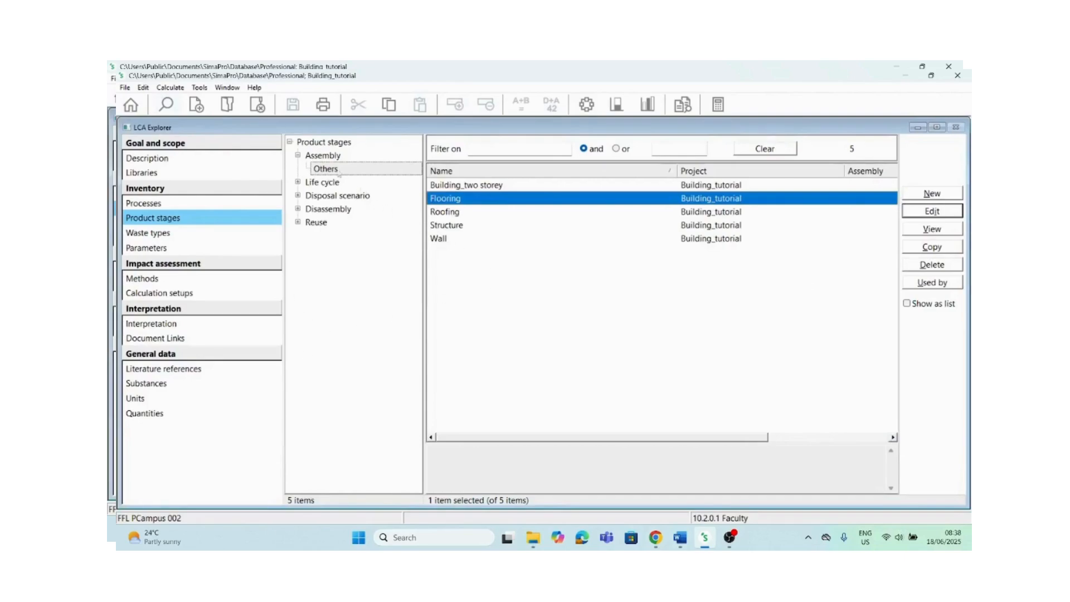
Create a new assembly named Finishes in the Others category under Assembly.
{"action": "left_click", "coordinate": [334, 174]}
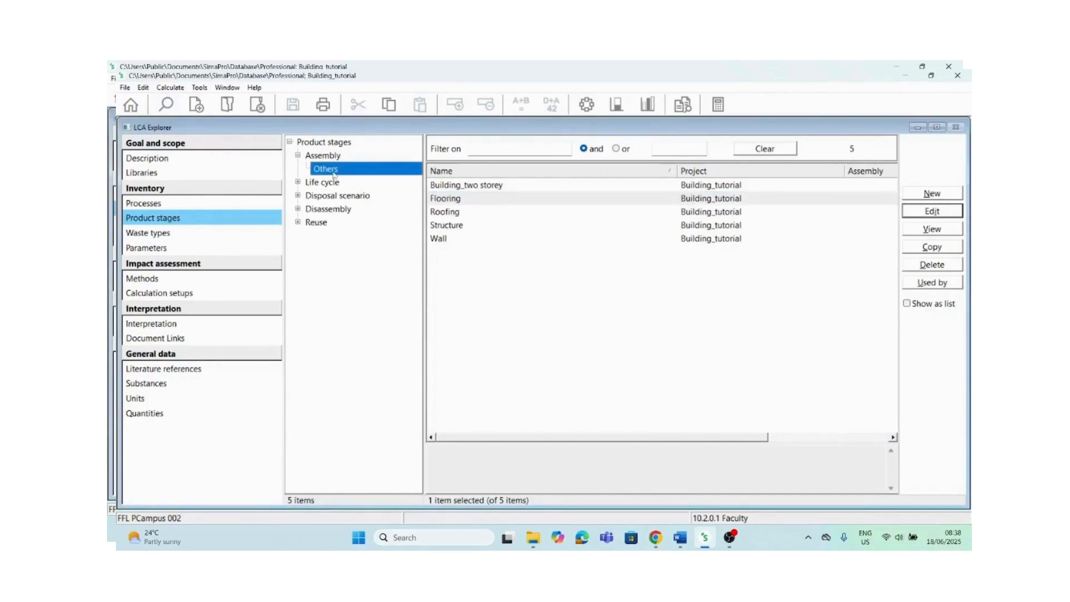
{"action": "left_click", "coordinate": [925, 195]}
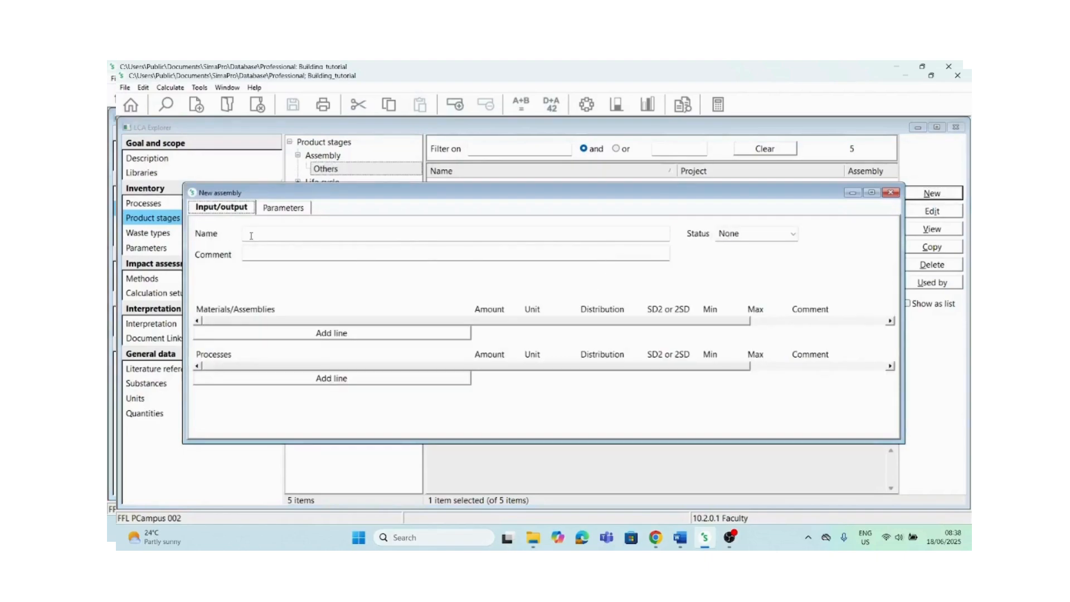
{"action": "type", "text": "Finis"}
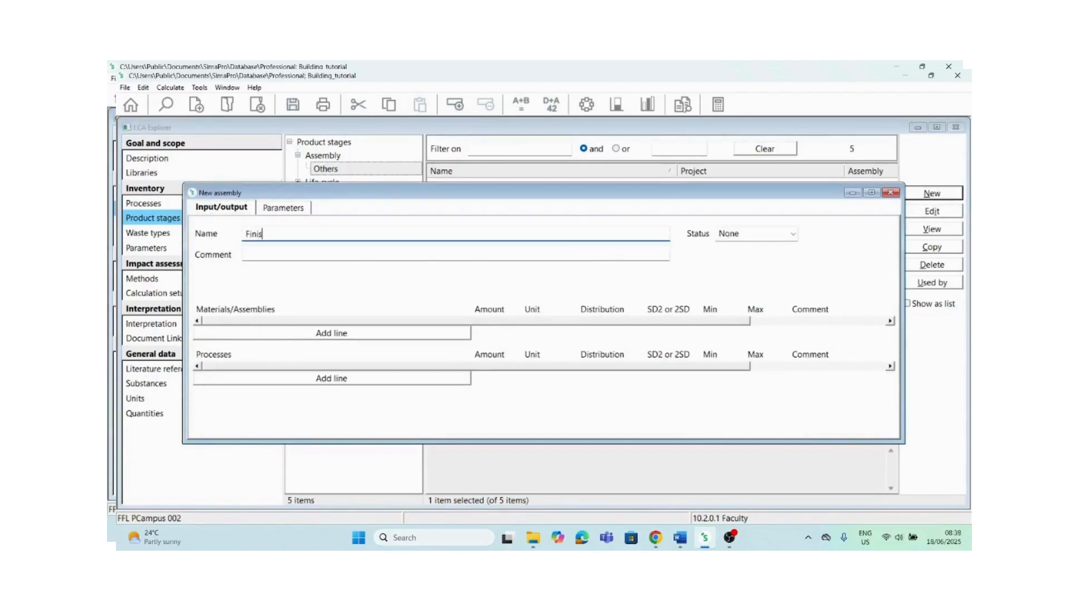
{"action": "type", "text": "hes"}
Check the Plaster entry in Word, then add "Cement, CEM II/A {RoW}| market for cement, CEM II/A | Cut-off, S" to Finishes in SimaPro.
{"action": "left_click", "coordinate": [329, 334]}
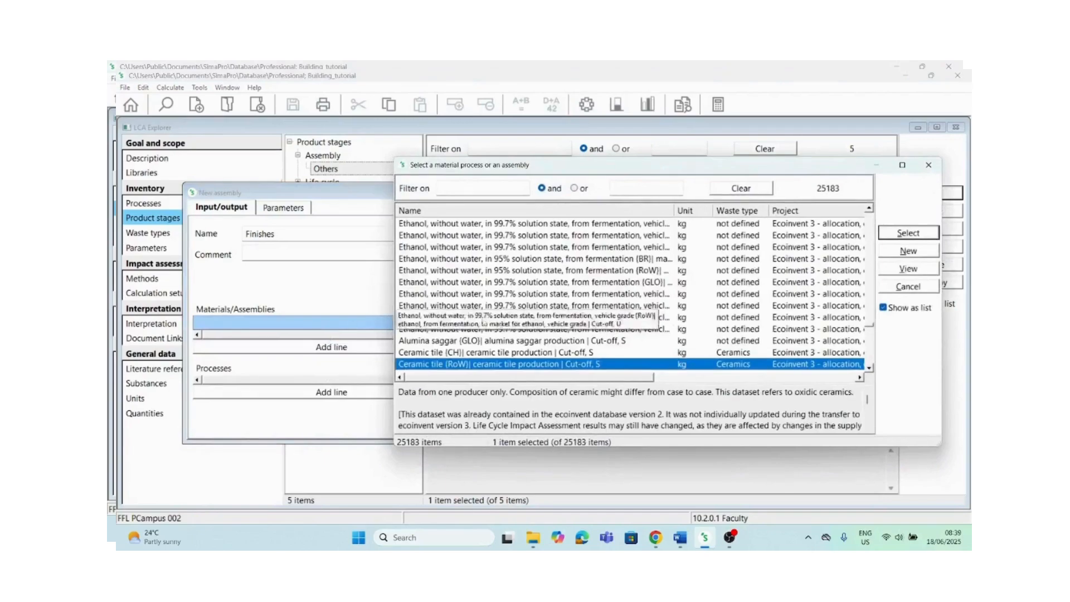
{"action": "left_click", "coordinate": [688, 544]}
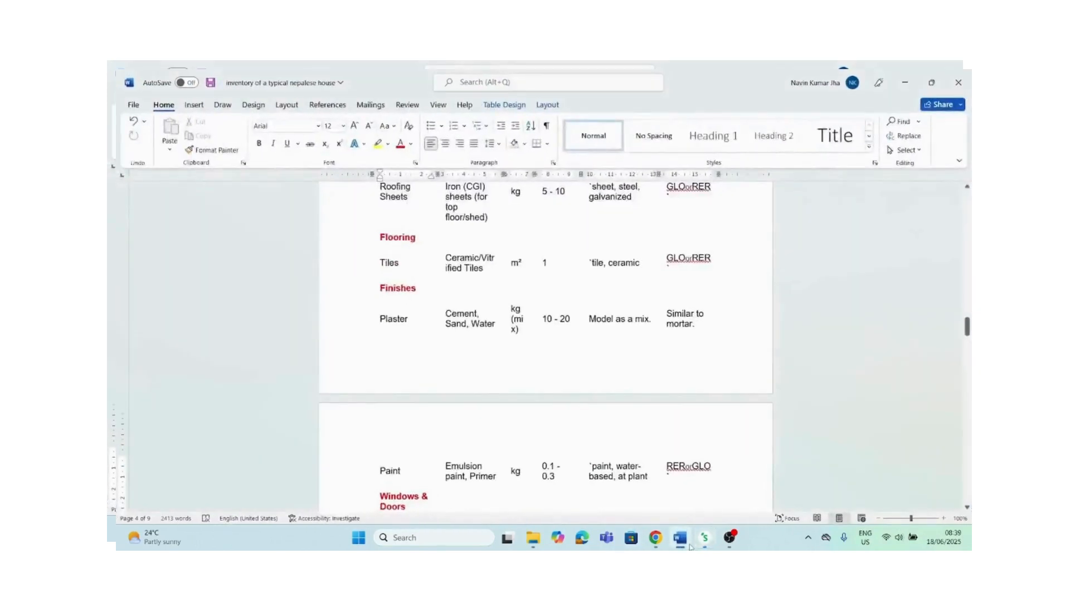
{"action": "left_click", "coordinate": [690, 545]}
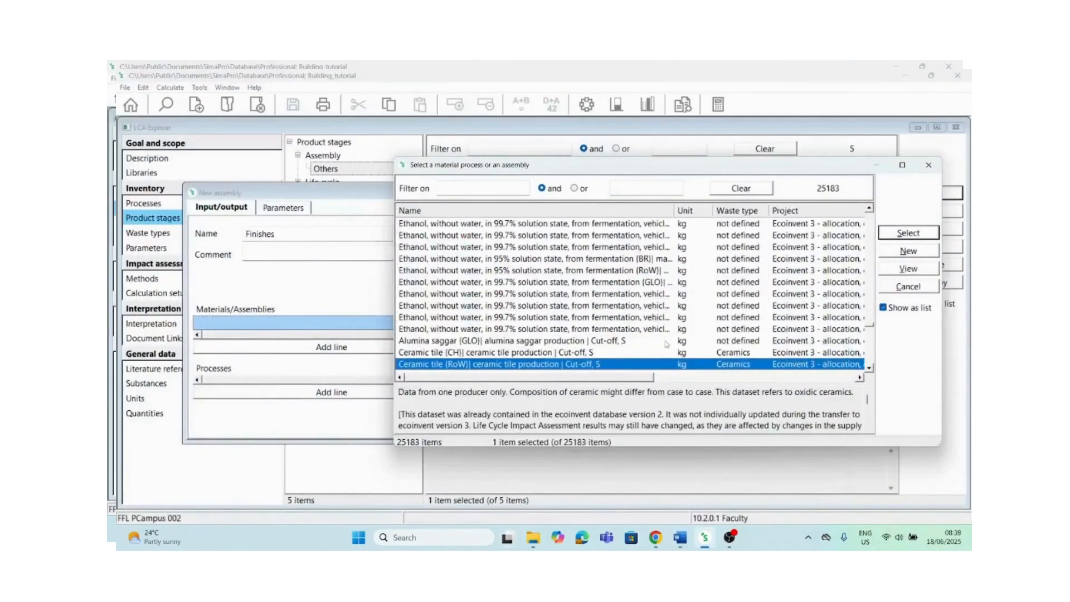
{"action": "left_click", "coordinate": [882, 307]}
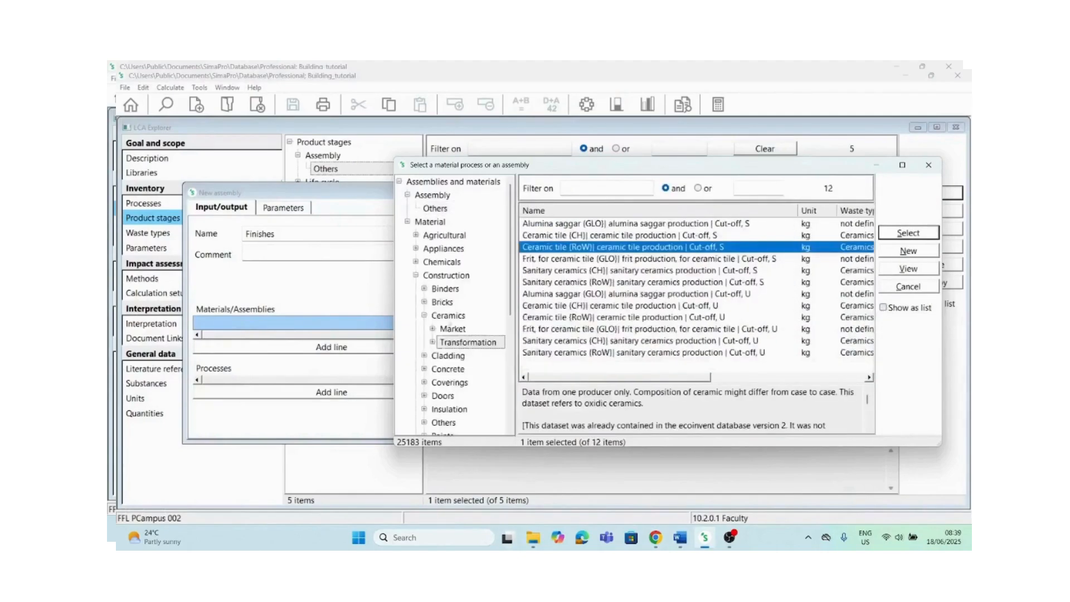
{"action": "left_click", "coordinate": [424, 289]}
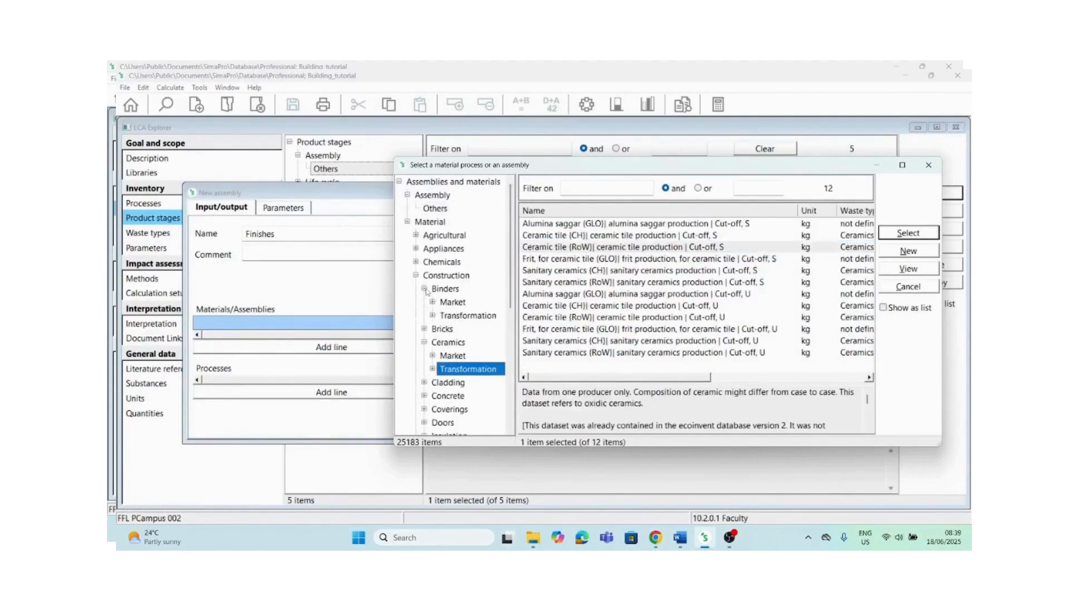
{"action": "left_click", "coordinate": [486, 302]}
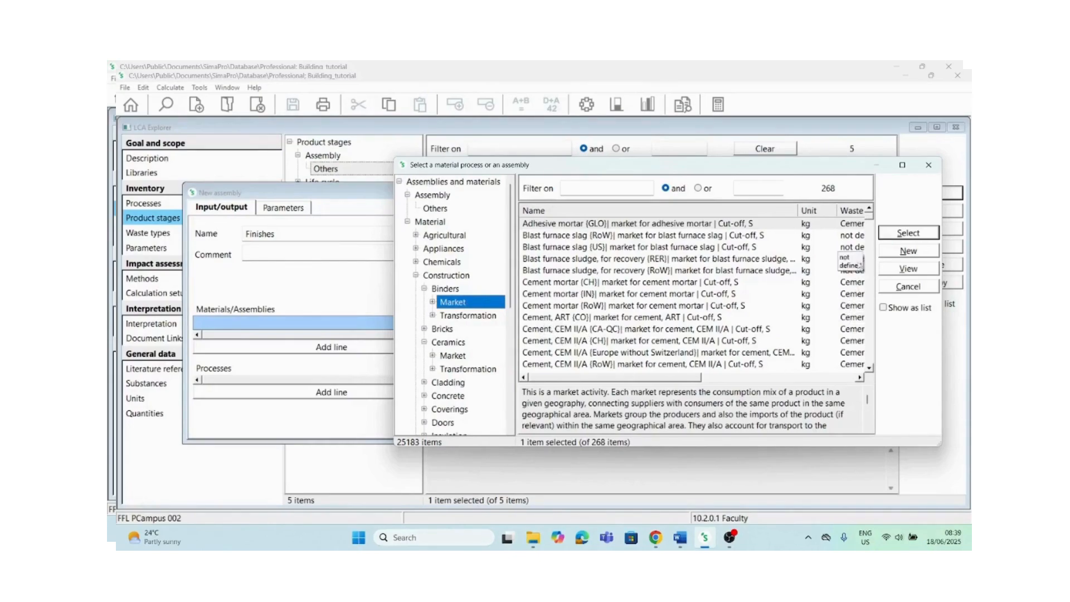
{"action": "scroll", "coordinate": [870, 222], "scroll_direction": "down", "scroll_amount": 1}
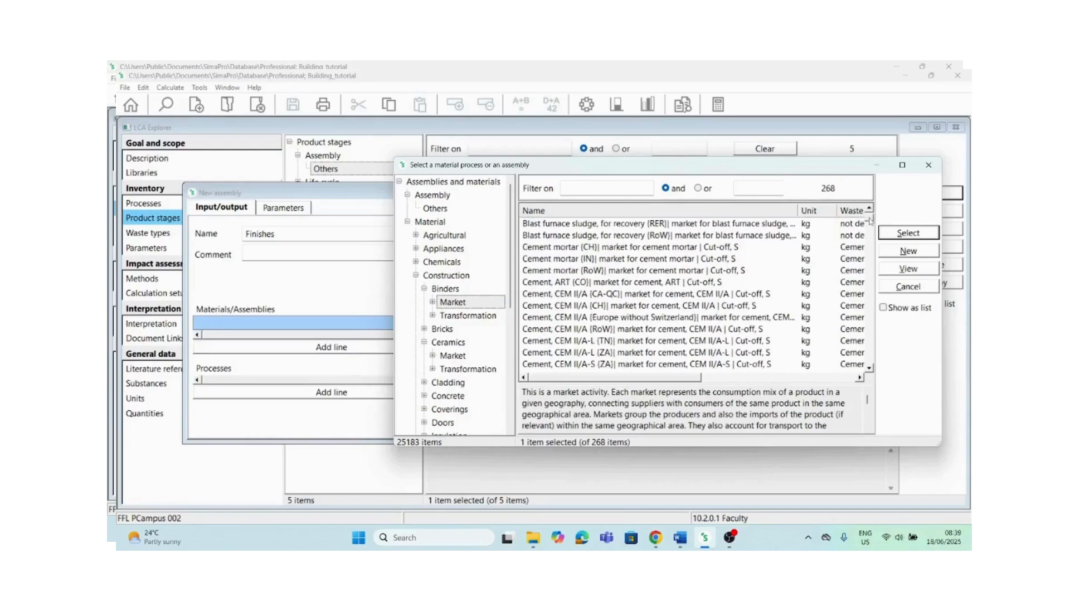
{"action": "scroll", "coordinate": [870, 221], "scroll_direction": "up", "scroll_amount": 1}
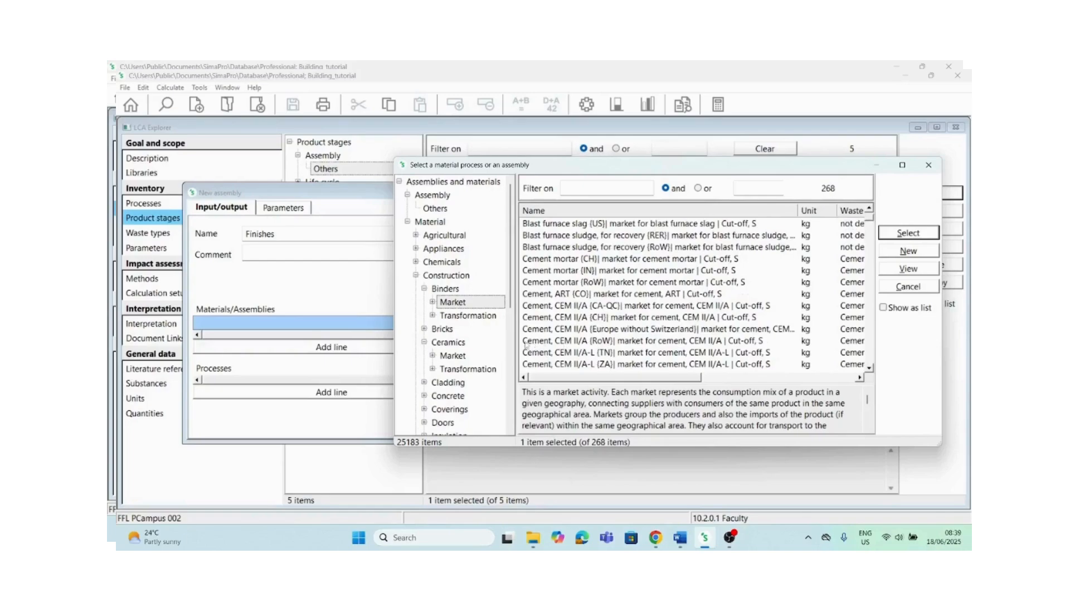
{"action": "double_click", "coordinate": [554, 341]}
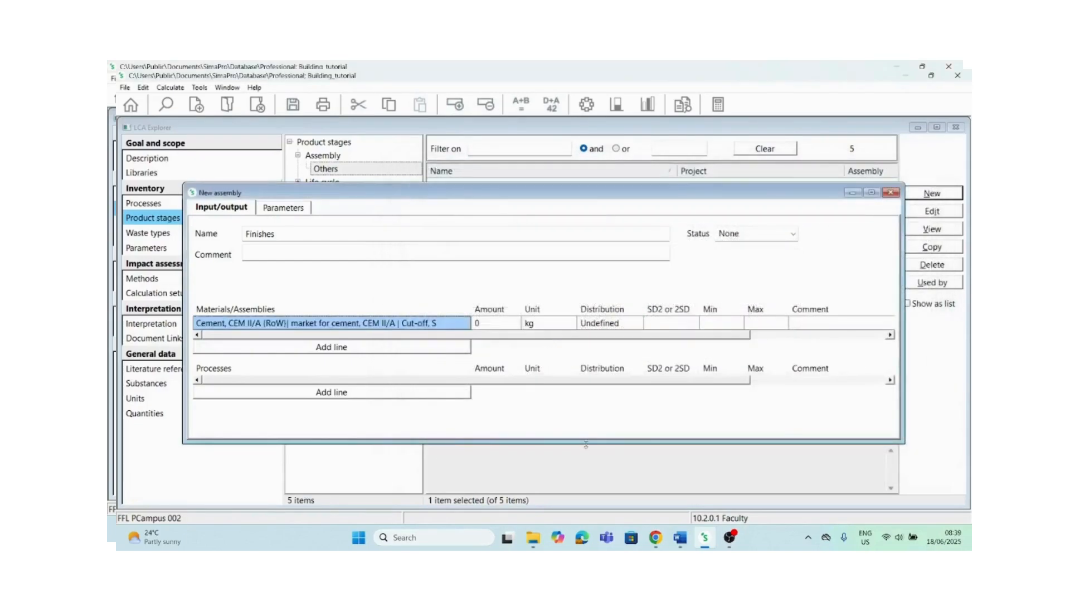
Recheck the Plaster quantity in Word, then set the cement amount in the SimaPro Finishes assembly to 5 kg.
{"action": "left_click", "coordinate": [681, 538]}
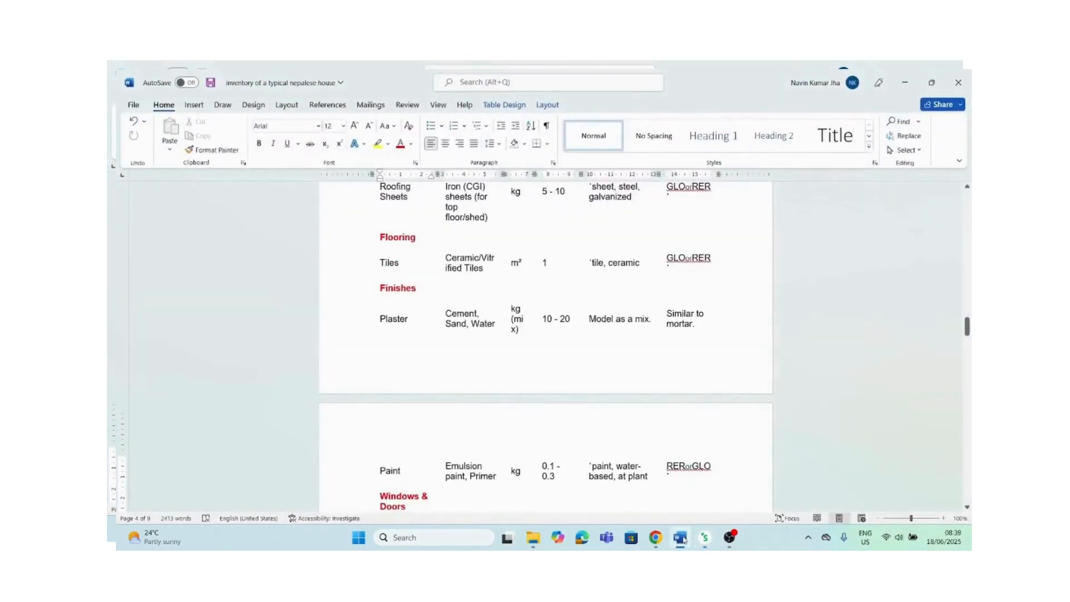
{"action": "left_click", "coordinate": [681, 538]}
{"action": "left_click", "coordinate": [484, 322]}
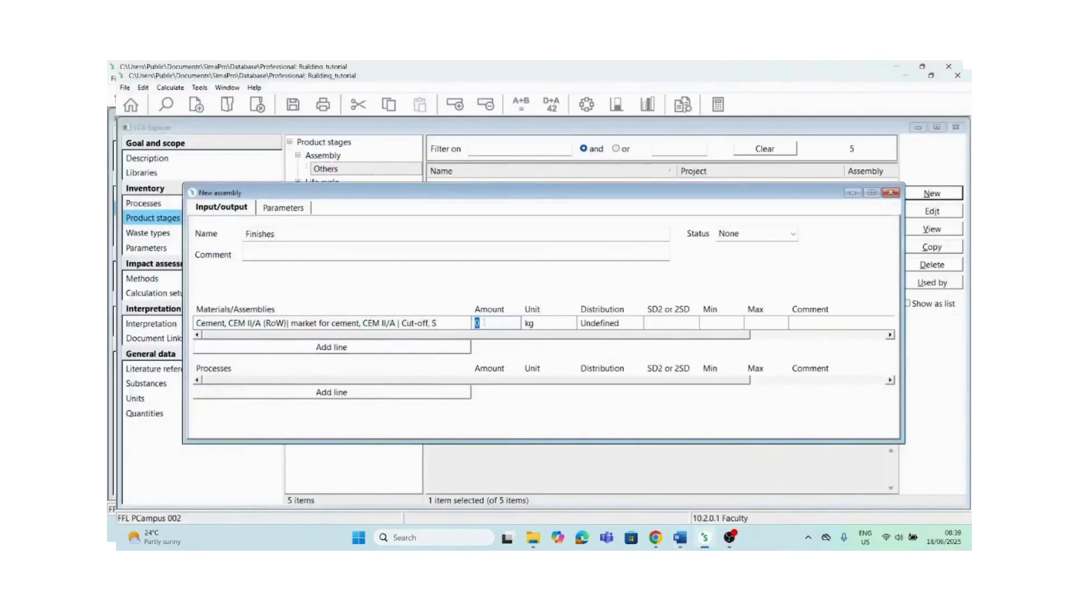
{"action": "type", "text": "5"}
Search the full material list for sand and add "Sand {BR}| market for sand | Cut-off, S" to the Finishes assembly.
{"action": "left_click", "coordinate": [336, 349]}
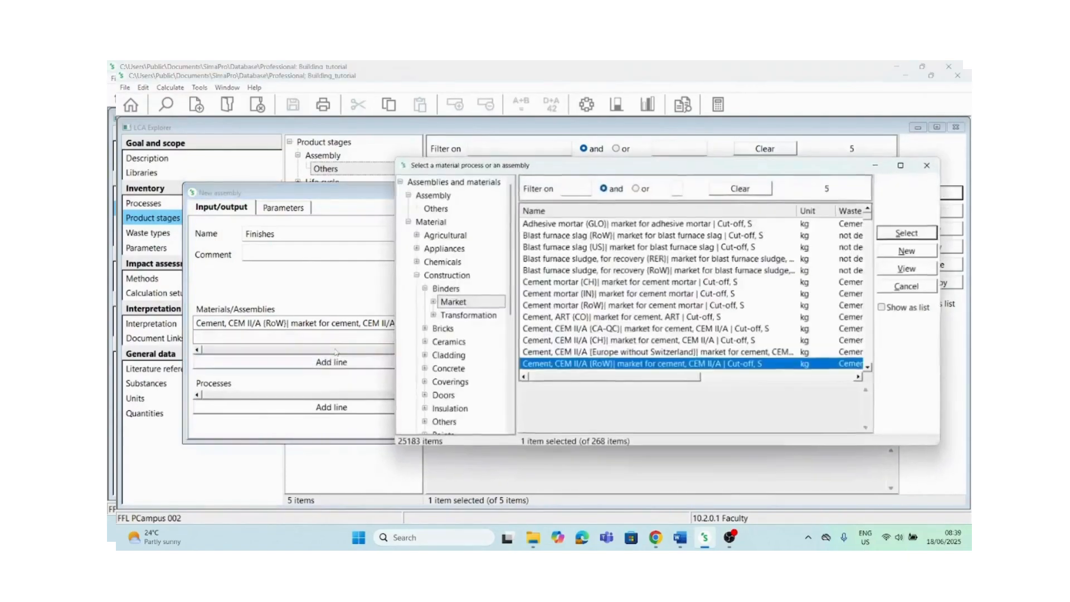
{"action": "left_click", "coordinate": [416, 276]}
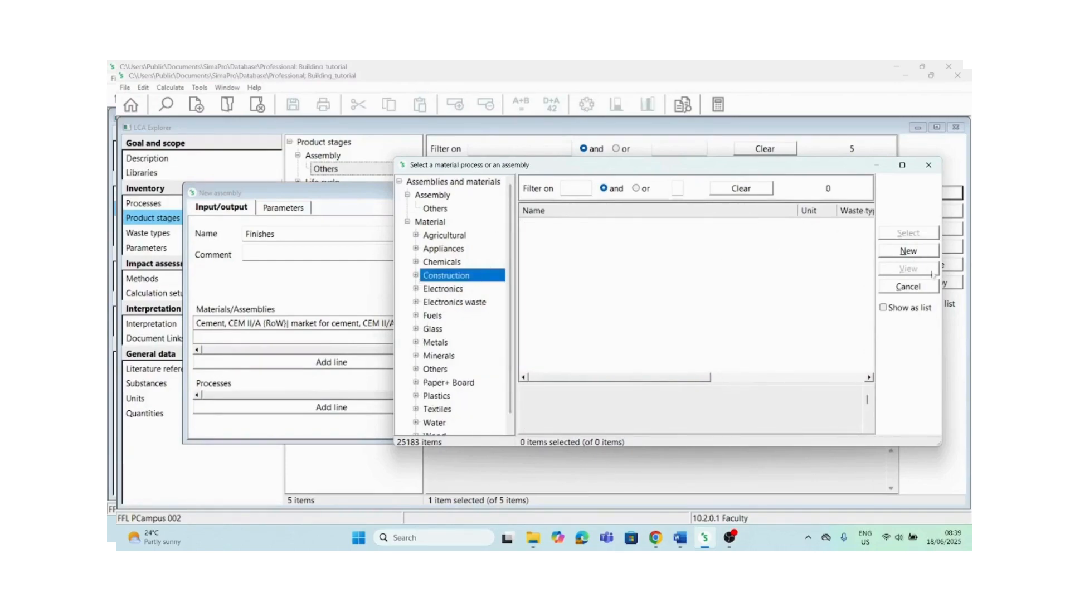
{"action": "left_click", "coordinate": [582, 187]}
{"action": "type", "text": "sa"}
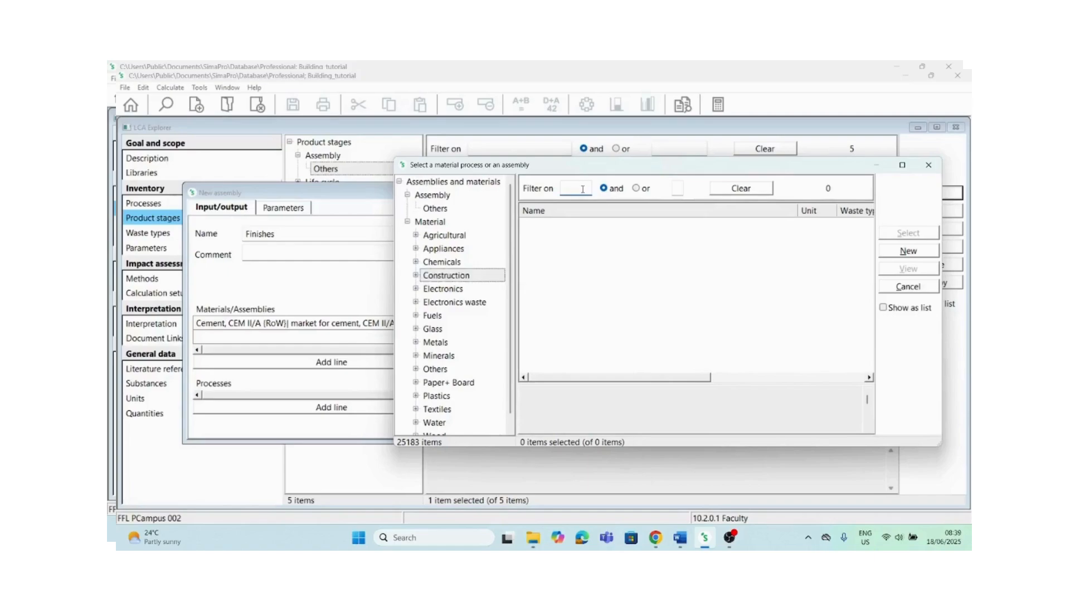
{"action": "type", "text": "nd"}
{"action": "left_click", "coordinate": [883, 307]}
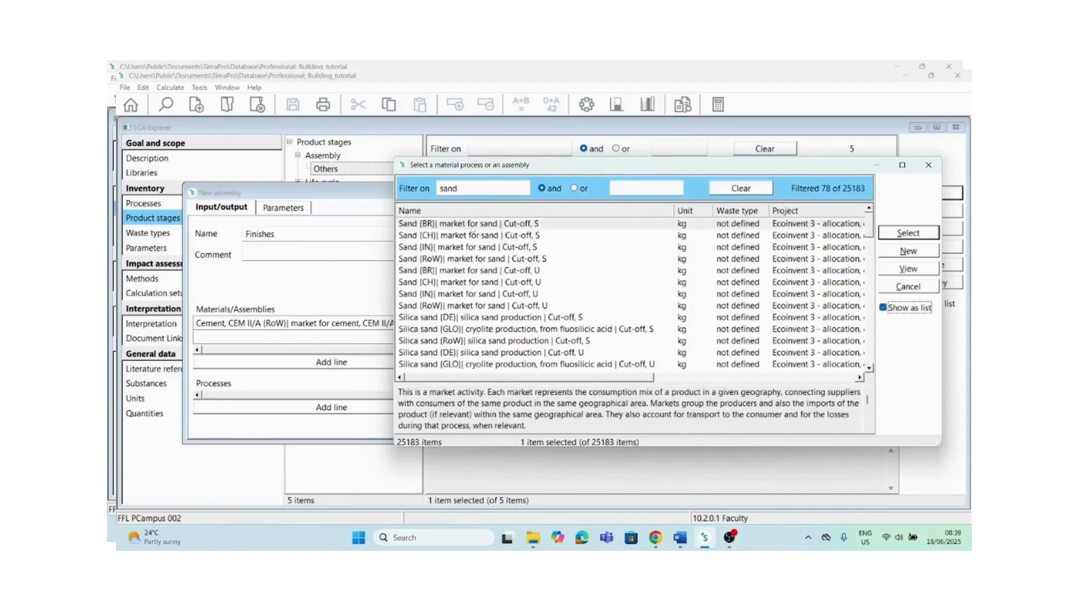
{"action": "double_click", "coordinate": [472, 228]}
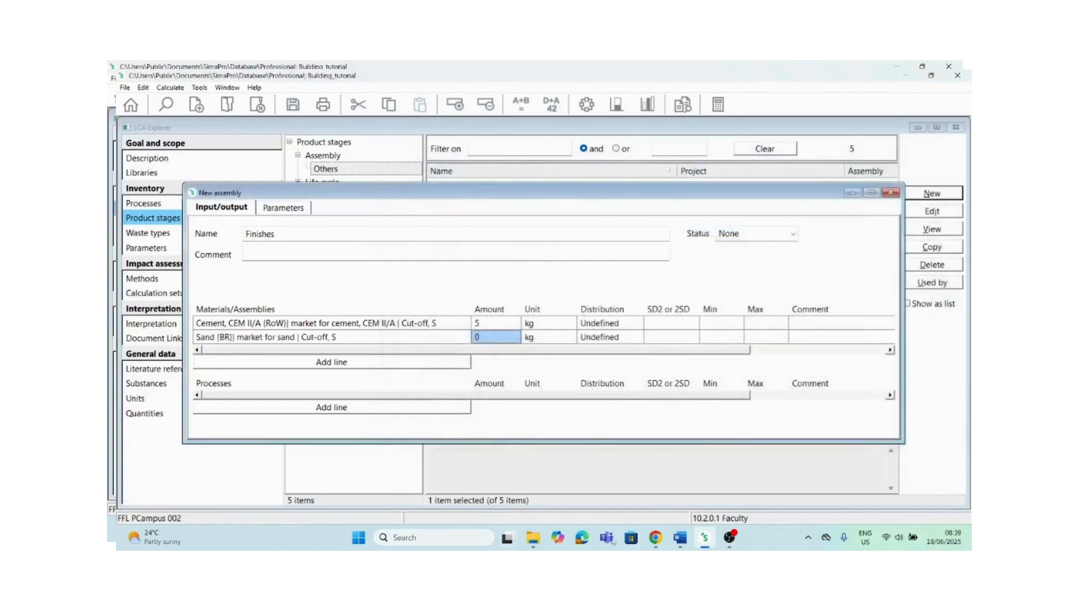
Consult the Plaster mix in Word again, then set the sand amount in SimaPro to 5 kg.
{"action": "left_click", "coordinate": [675, 542]}
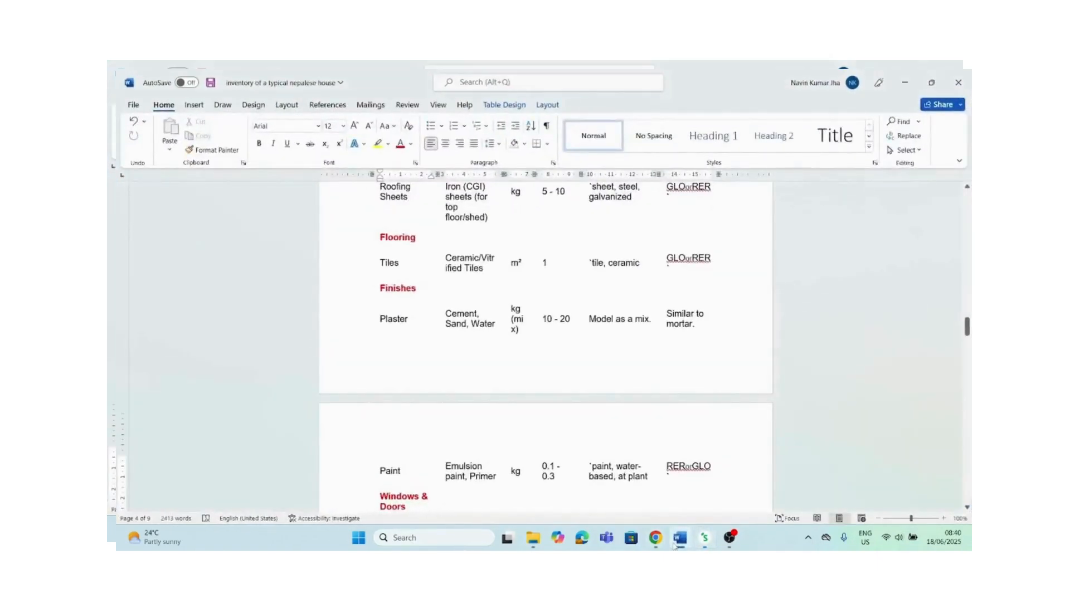
{"action": "left_click", "coordinate": [675, 544]}
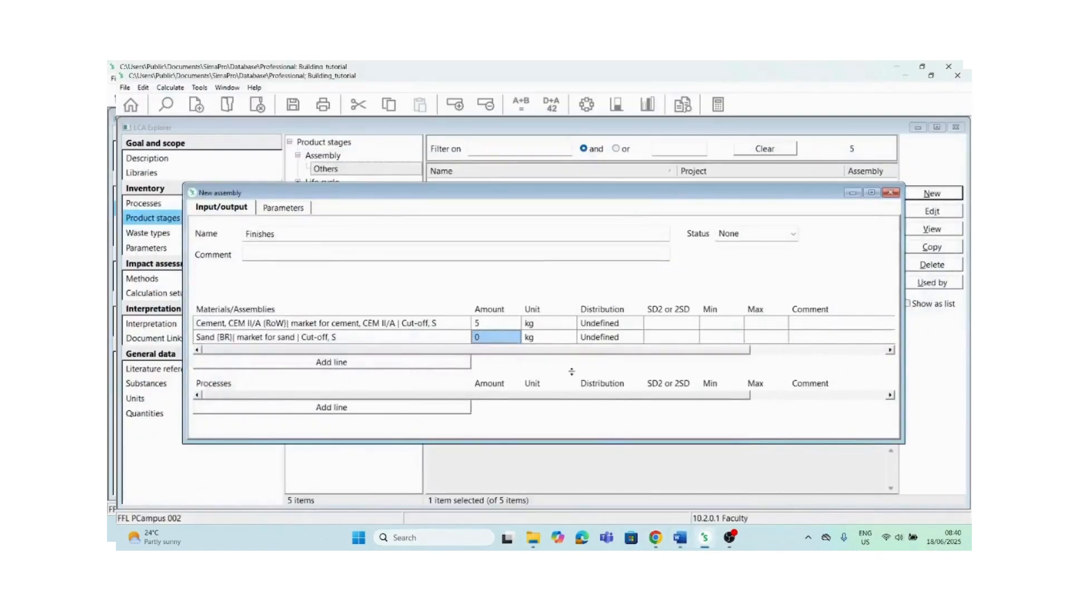
{"action": "type", "text": "5"}
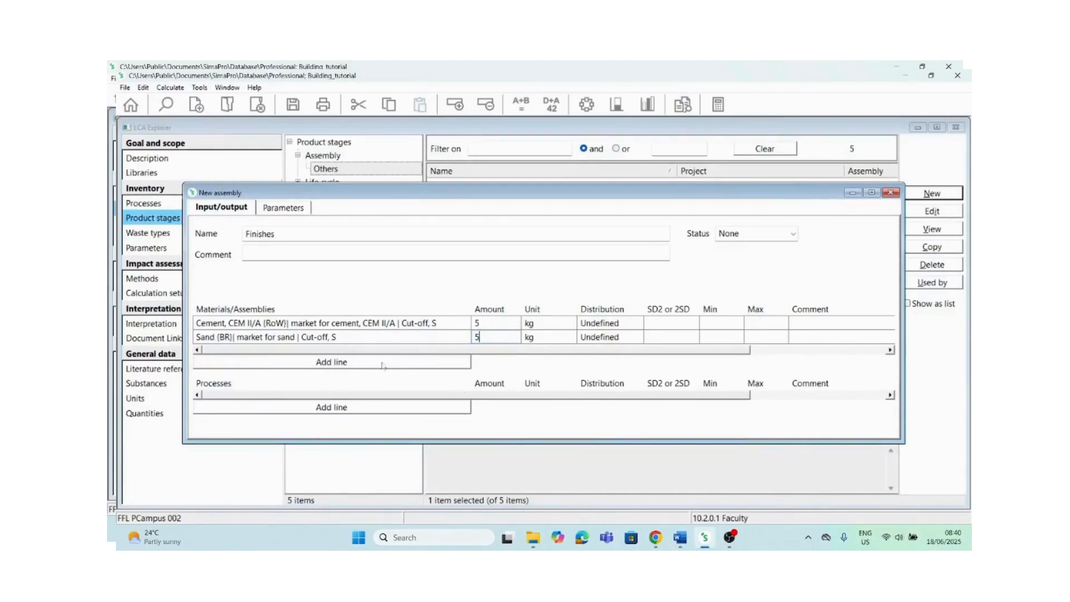
Check the Plaster ingredients in Word, then filter SimaPro materials by water and tap and add "Tap water {CA-QC}| tap water production, conventional treatment" to Finishes.
{"action": "left_click", "coordinate": [362, 366]}
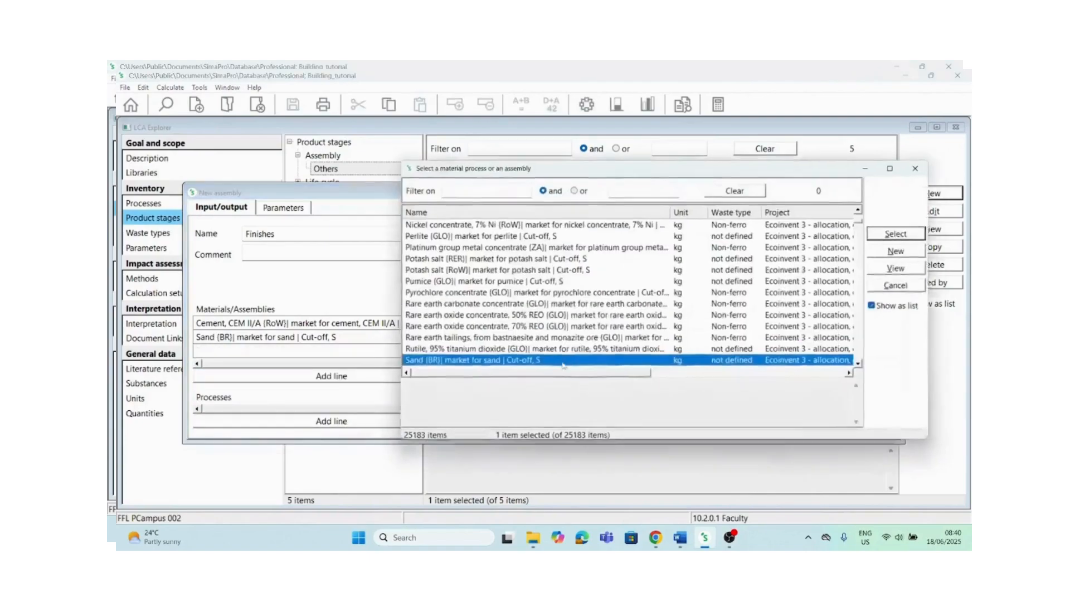
{"action": "left_click", "coordinate": [883, 310]}
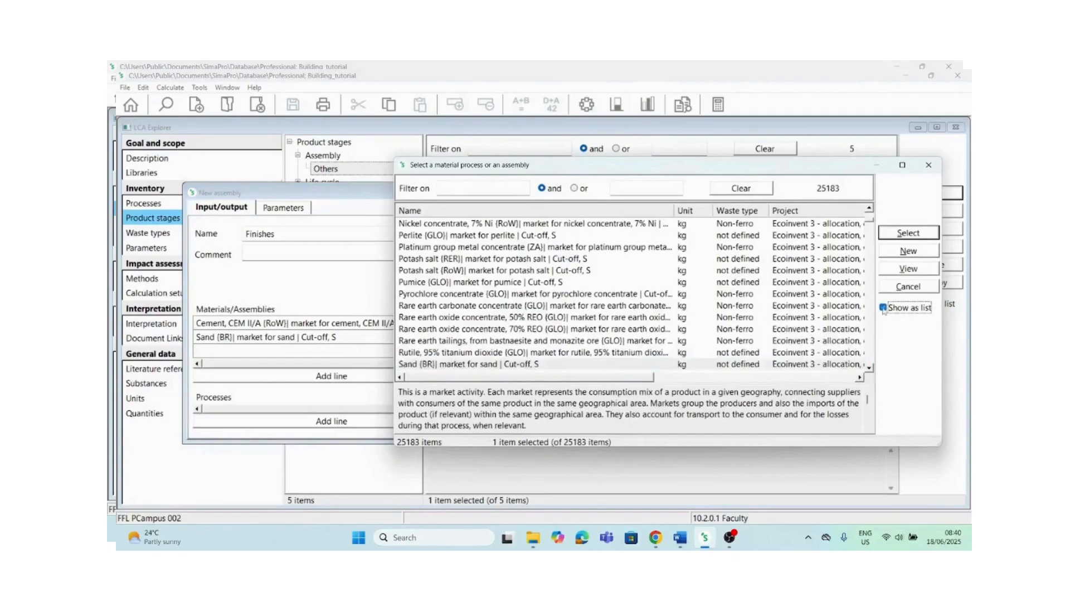
{"action": "left_click", "coordinate": [679, 538]}
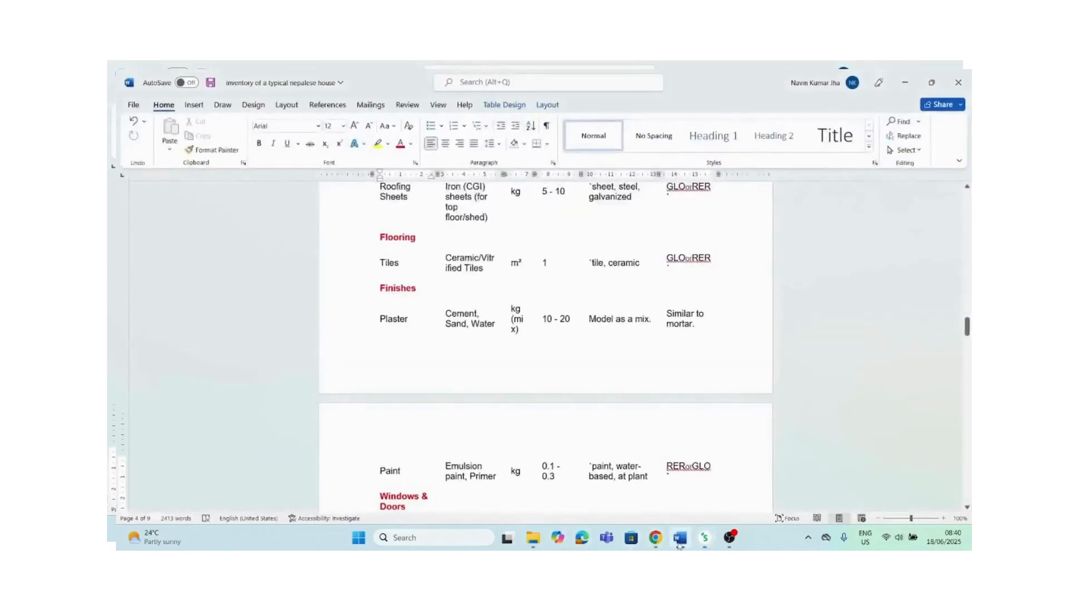
{"action": "left_click", "coordinate": [679, 544]}
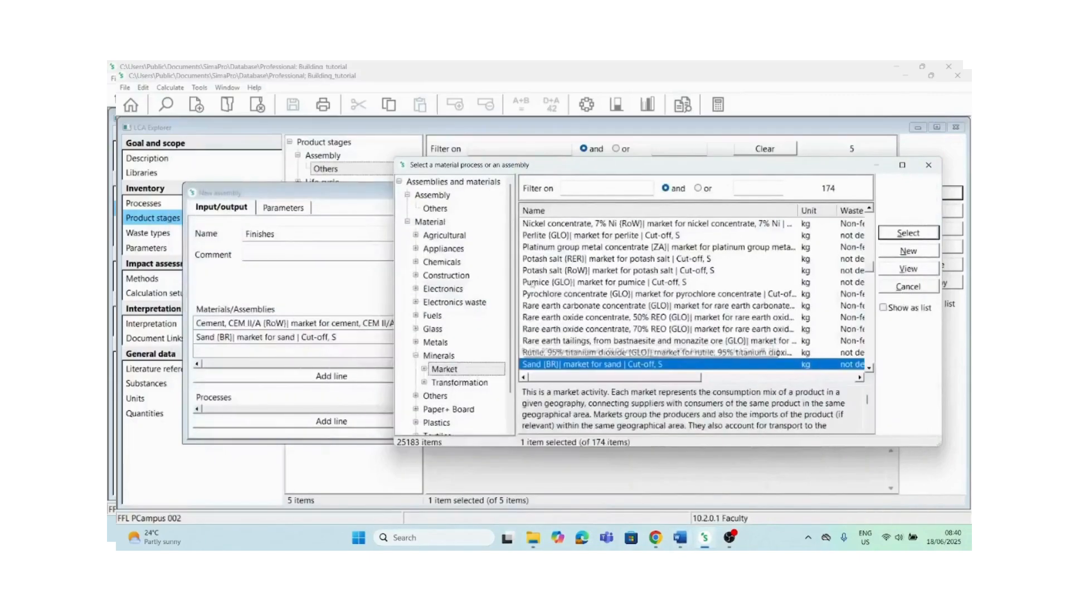
{"action": "left_click", "coordinate": [595, 188]}
{"action": "type", "text": "water"}
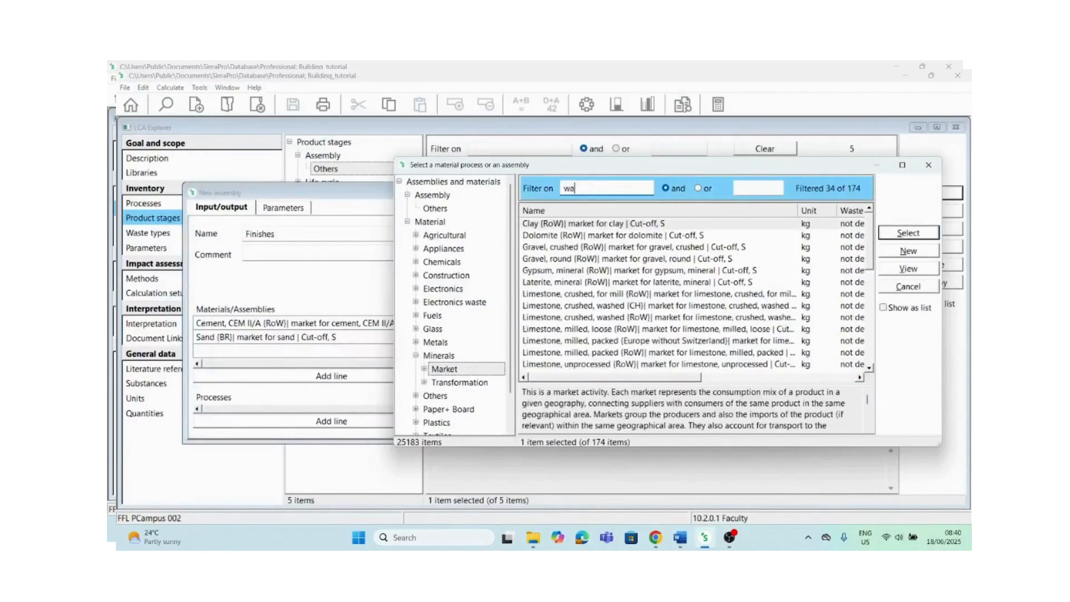
{"action": "left_click", "coordinate": [769, 188]}
{"action": "type", "text": "tap"}
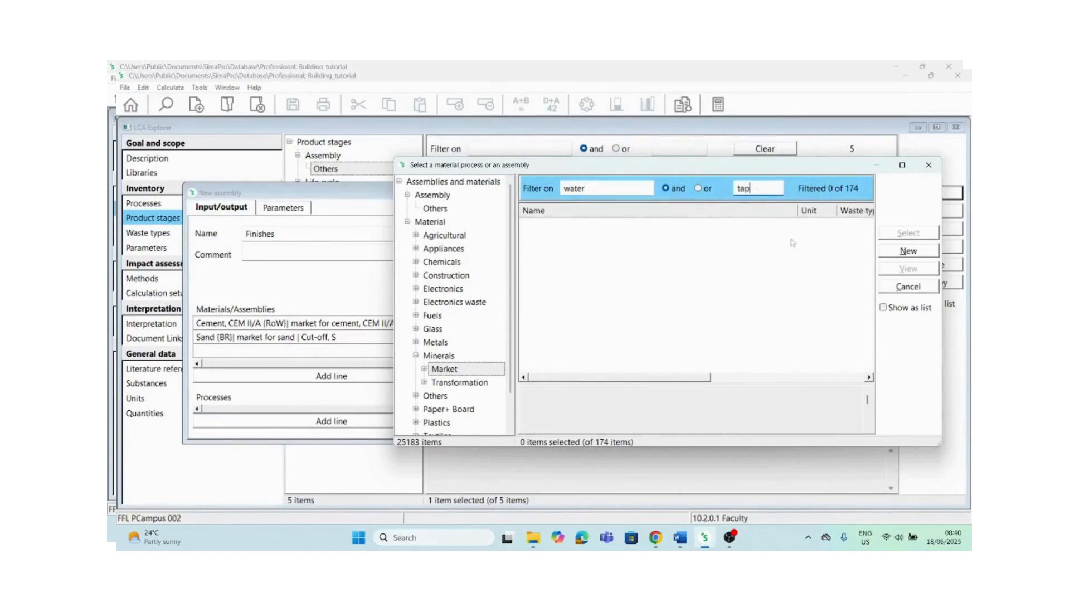
{"action": "left_click", "coordinate": [883, 307]}
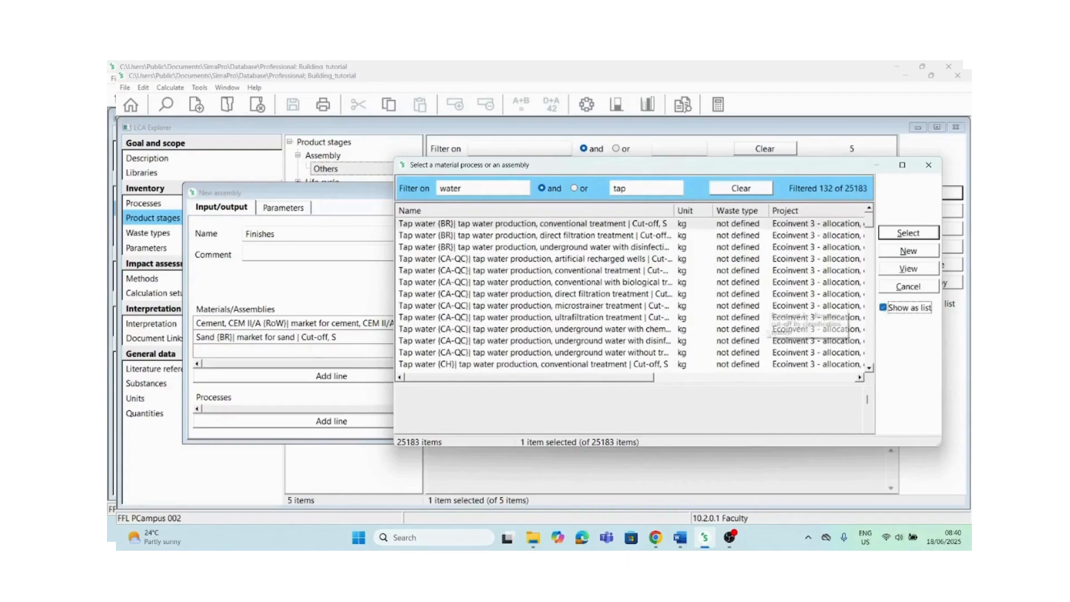
{"action": "double_click", "coordinate": [422, 273]}
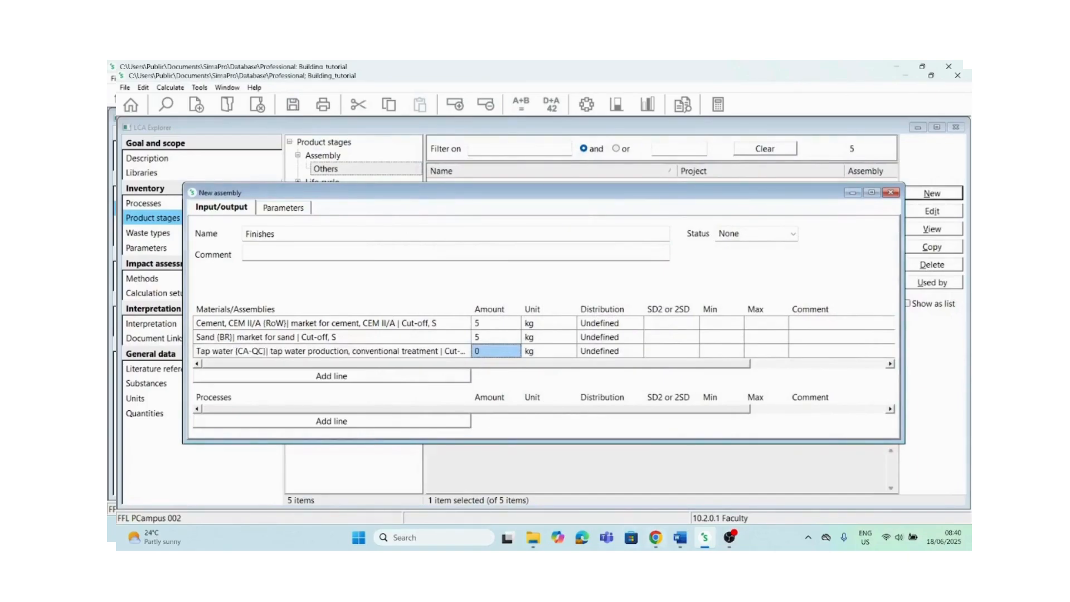
Set the tap water amount to 10 kg, then save and close the Finishes assembly.
{"action": "type", "text": "1"}
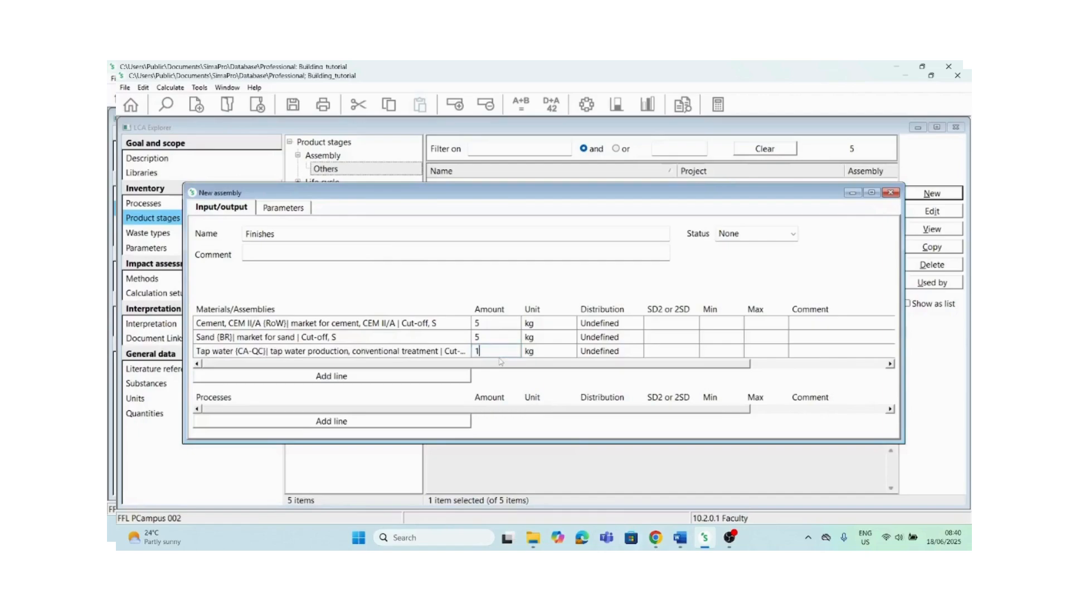
{"action": "type", "text": "0"}
{"action": "left_click", "coordinate": [292, 104]}
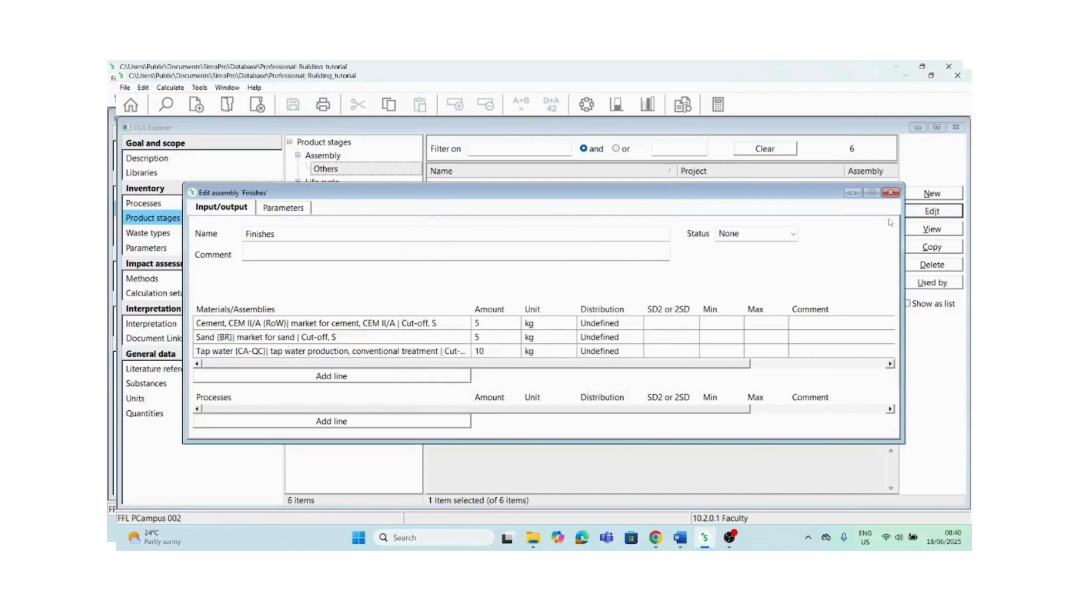
{"action": "left_click", "coordinate": [889, 192]}
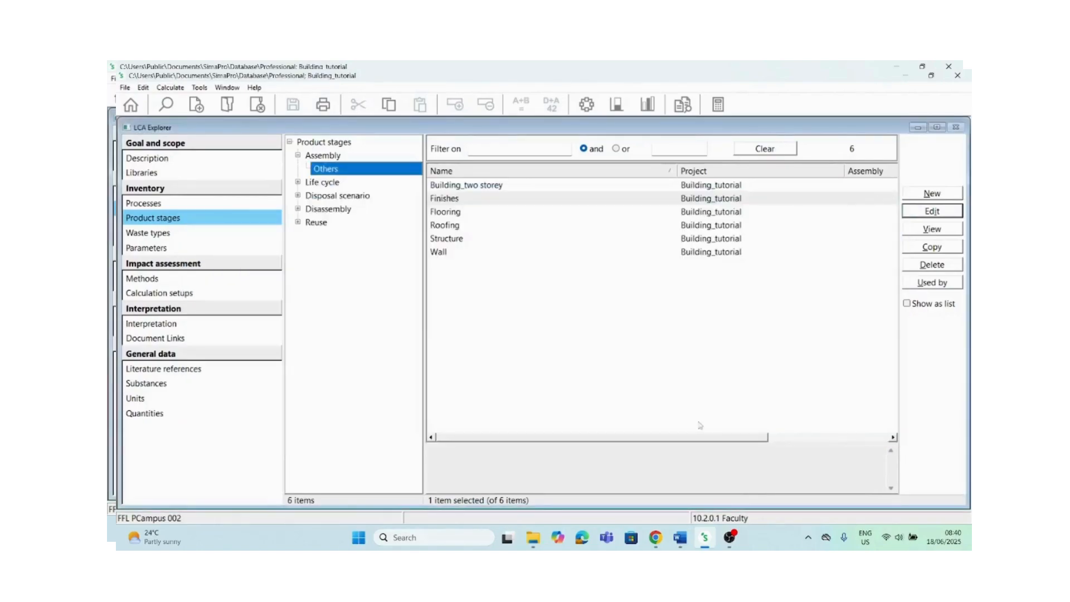
Check the next inventory section in Word, then create a new SimaPro assembly named "Windows & doors" in the Others category.
{"action": "left_click", "coordinate": [677, 539]}
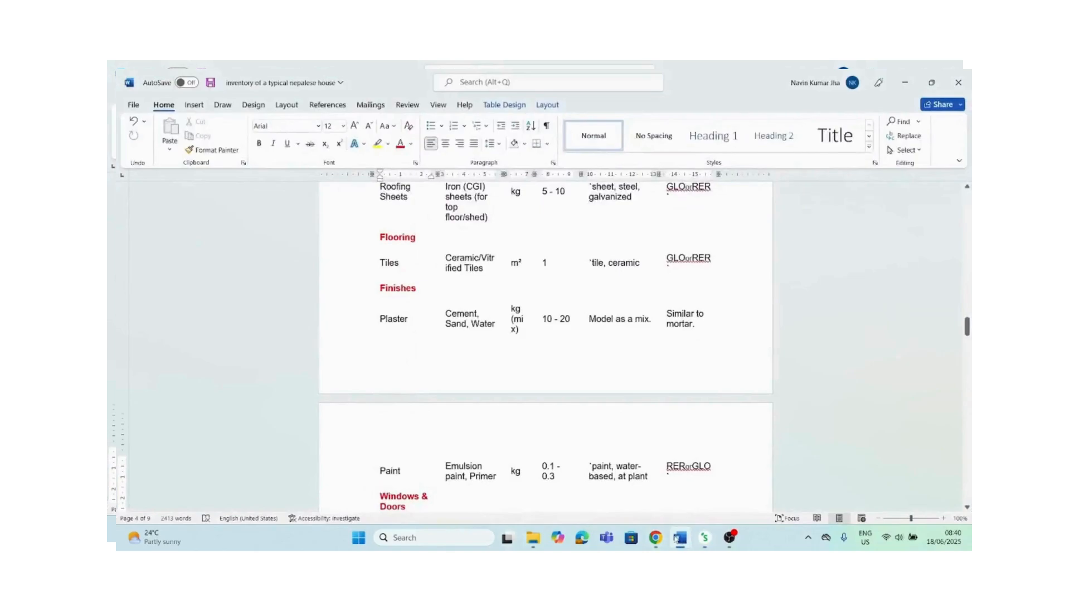
{"action": "left_click", "coordinate": [676, 538]}
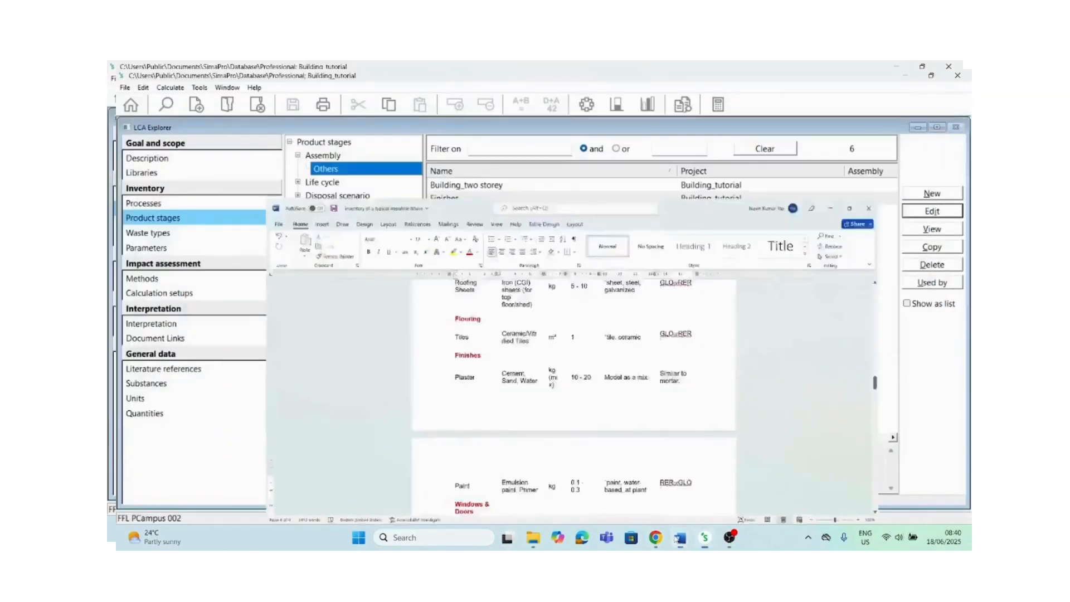
{"action": "left_click", "coordinate": [920, 195]}
{"action": "left_click", "coordinate": [284, 232]}
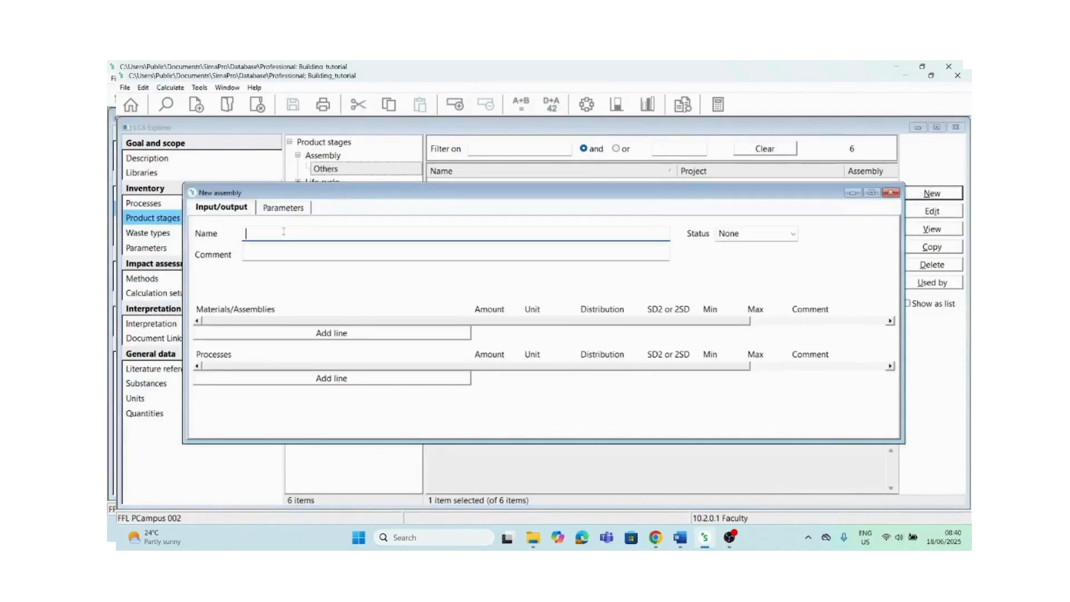
{"action": "type", "text": "Windows & doors"}
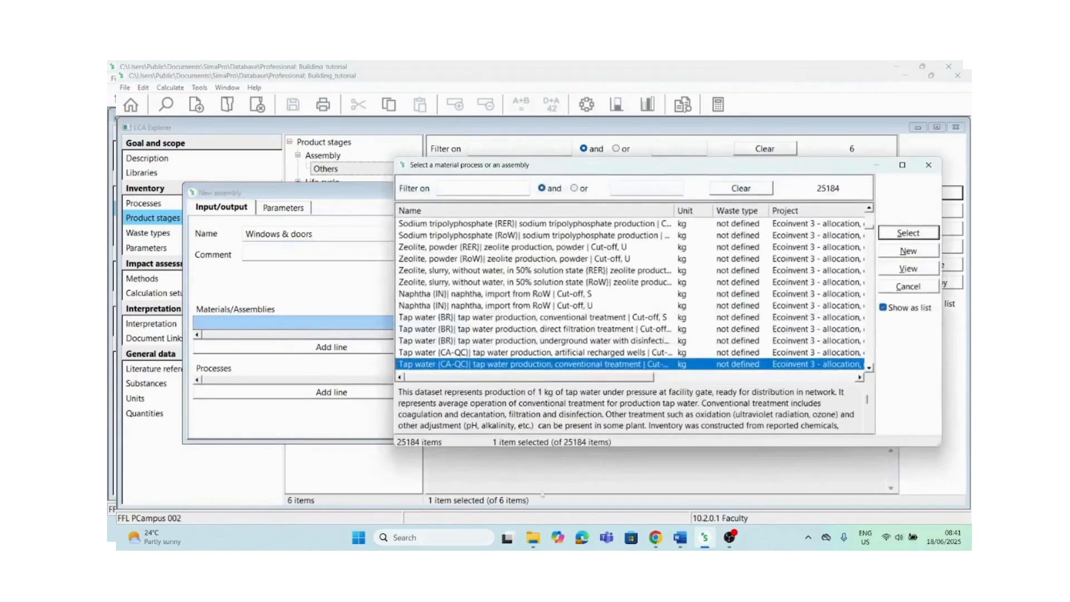
Consult the Windows & Doors section of the Word inventory for its materials and units, then return to SimaPro.
{"action": "left_click", "coordinate": [677, 538]}
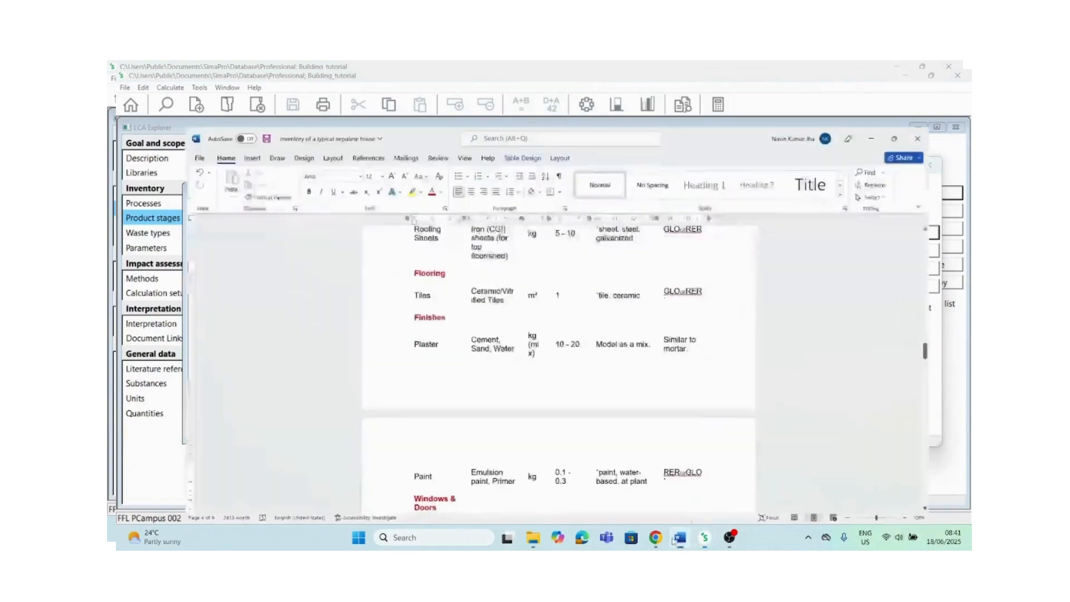
{"action": "left_click_drag", "start_coordinate": [967, 336], "coordinate": [952, 353]}
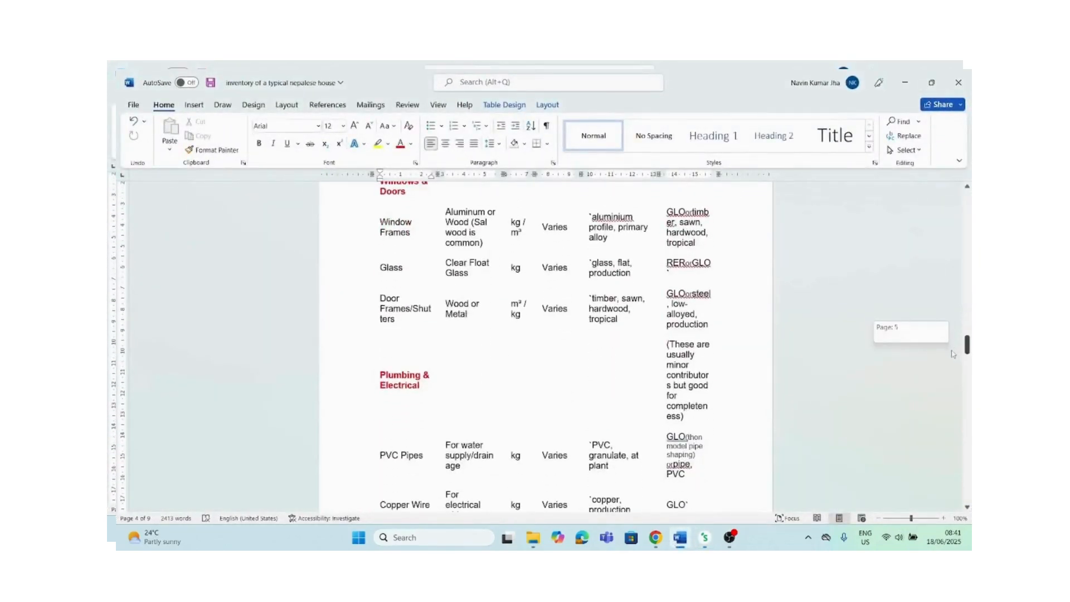
{"action": "left_click", "coordinate": [704, 539]}
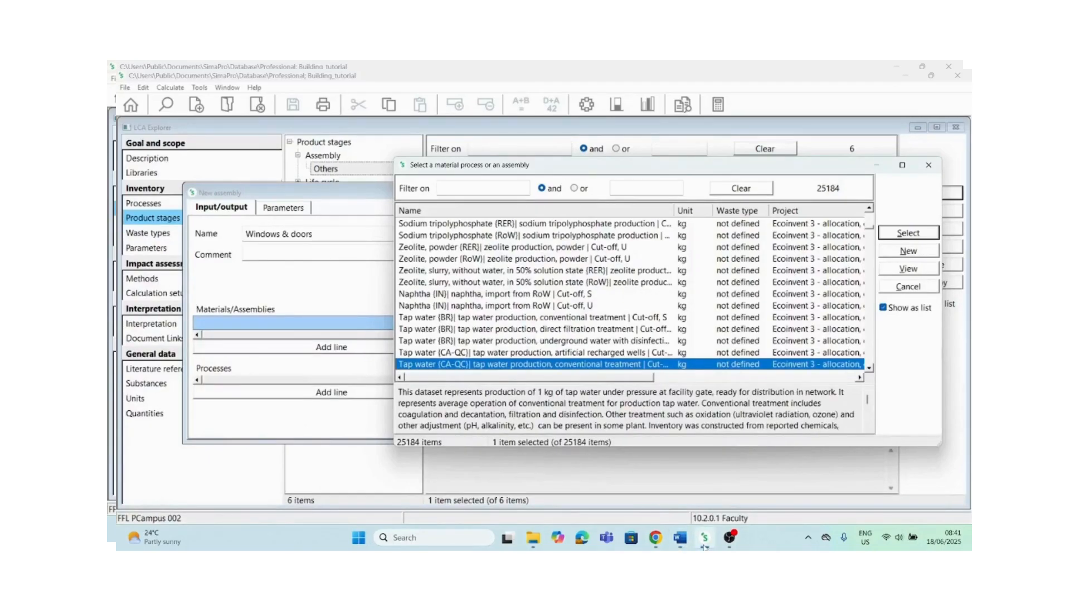
{"action": "left_click", "coordinate": [675, 542]}
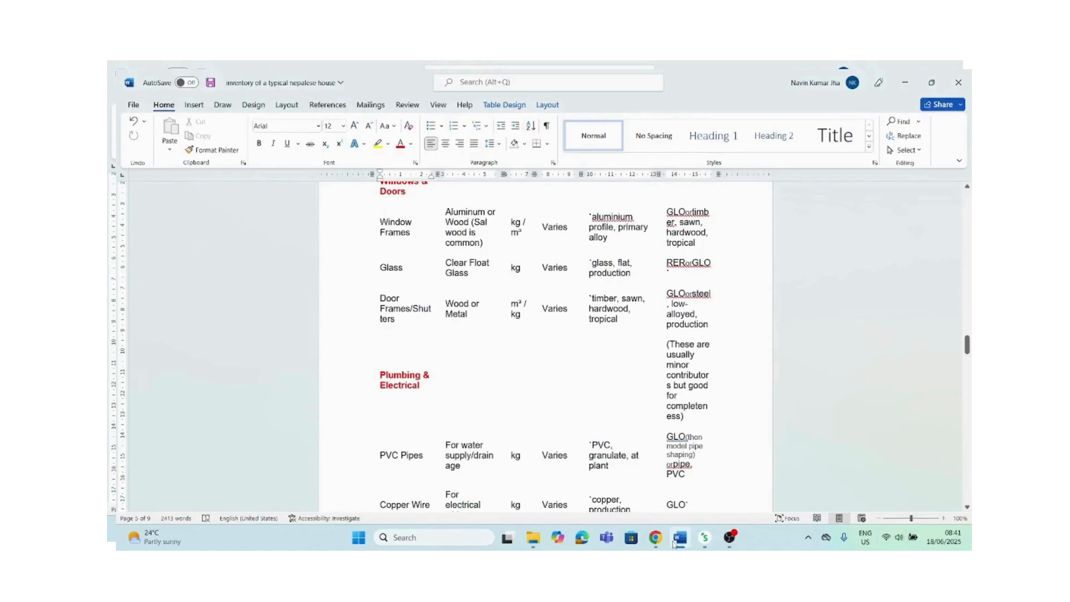
{"action": "left_click", "coordinate": [675, 544]}
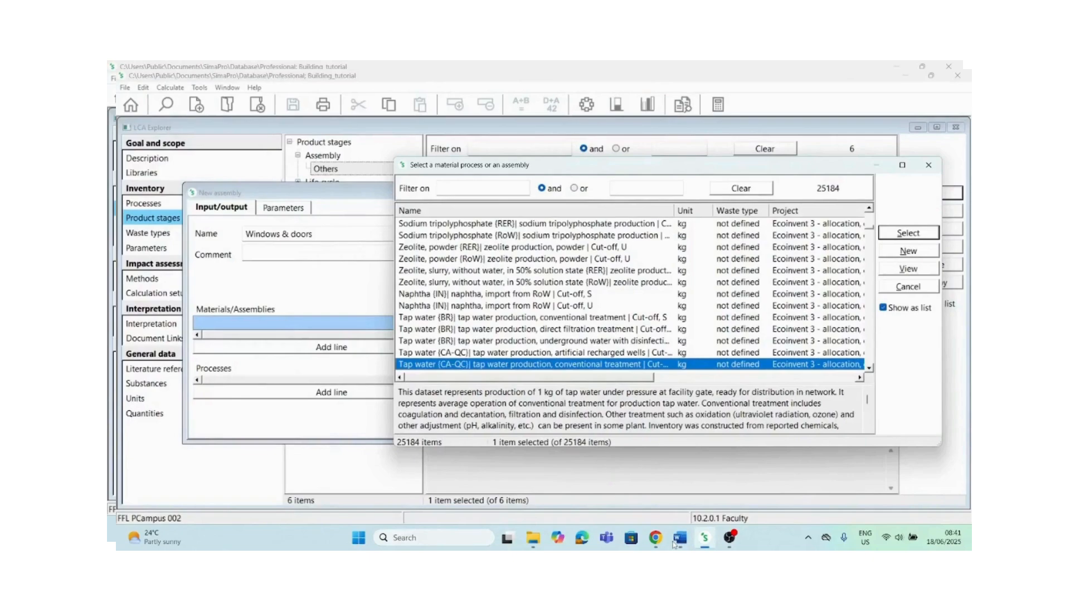
{"action": "left_click", "coordinate": [674, 544]}
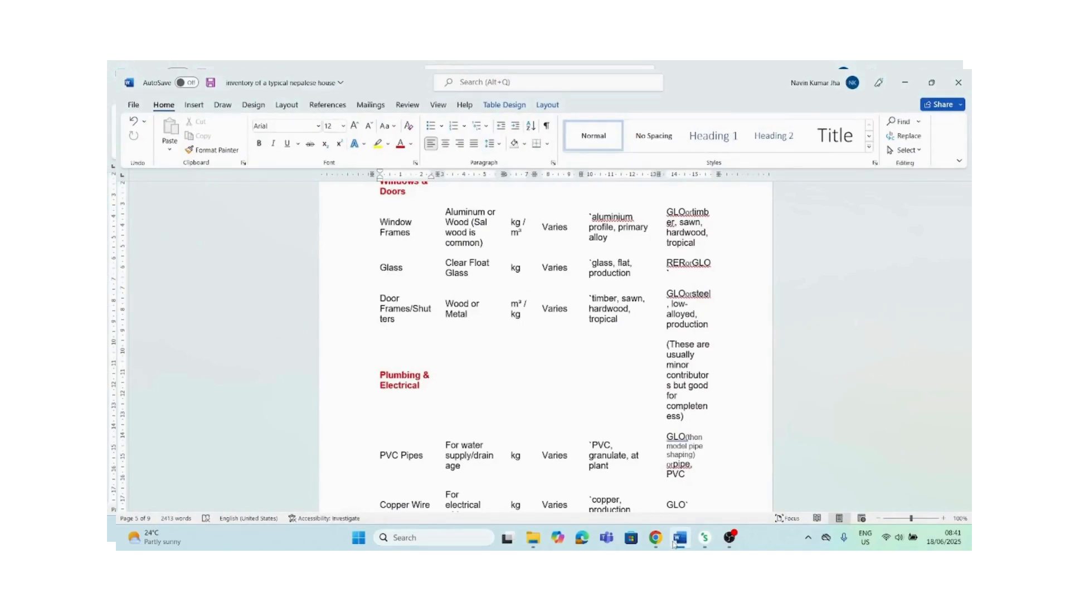
{"action": "left_click", "coordinate": [674, 543]}
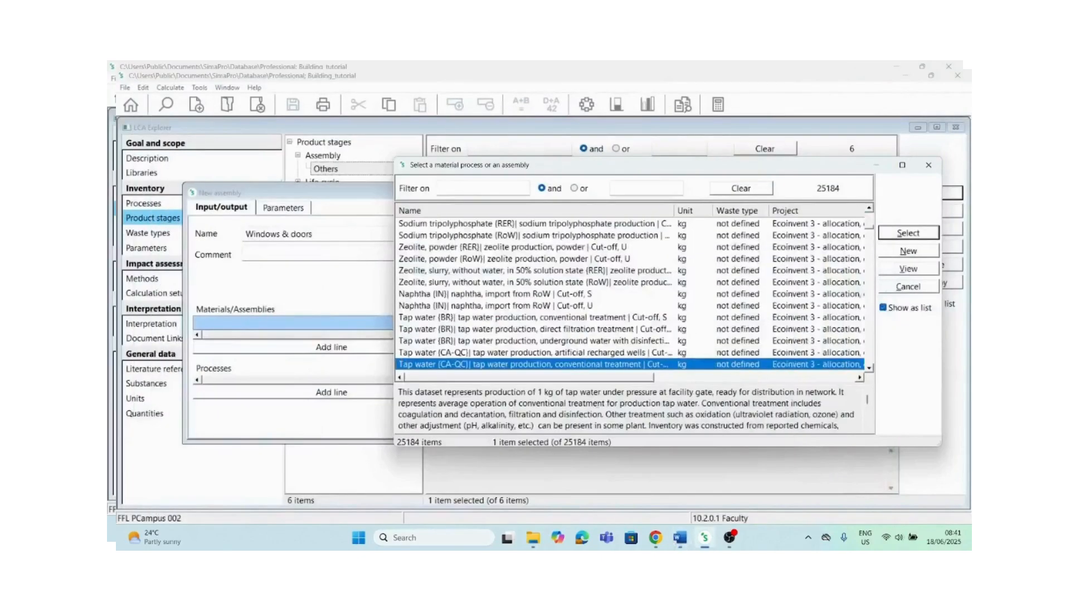
Filter the complete SimaPro material list, shown as a list, by "wood".
{"action": "left_click", "coordinate": [883, 308]}
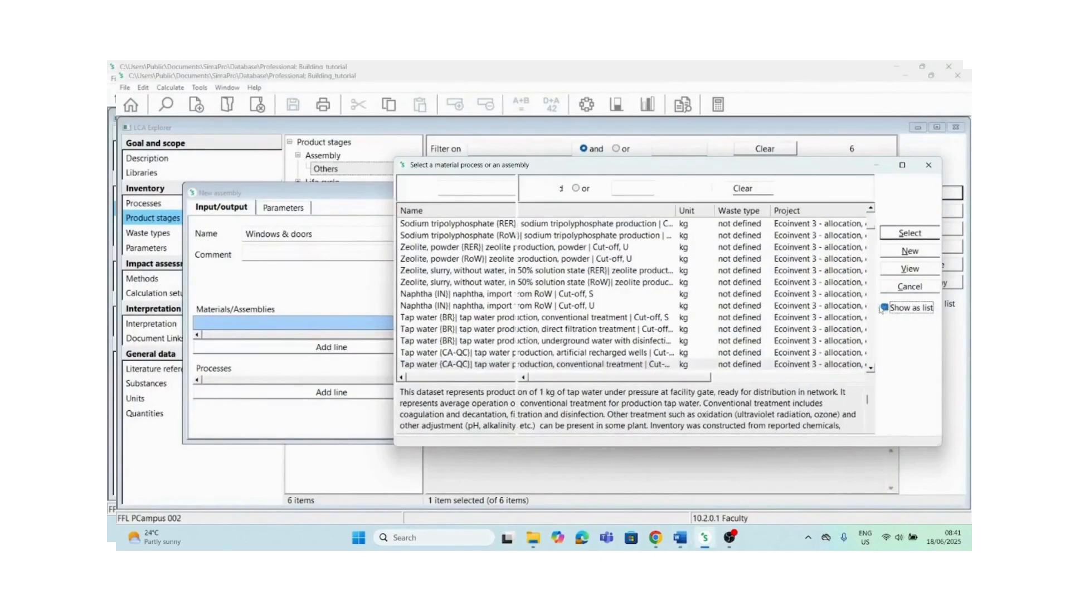
{"action": "left_click", "coordinate": [580, 189]}
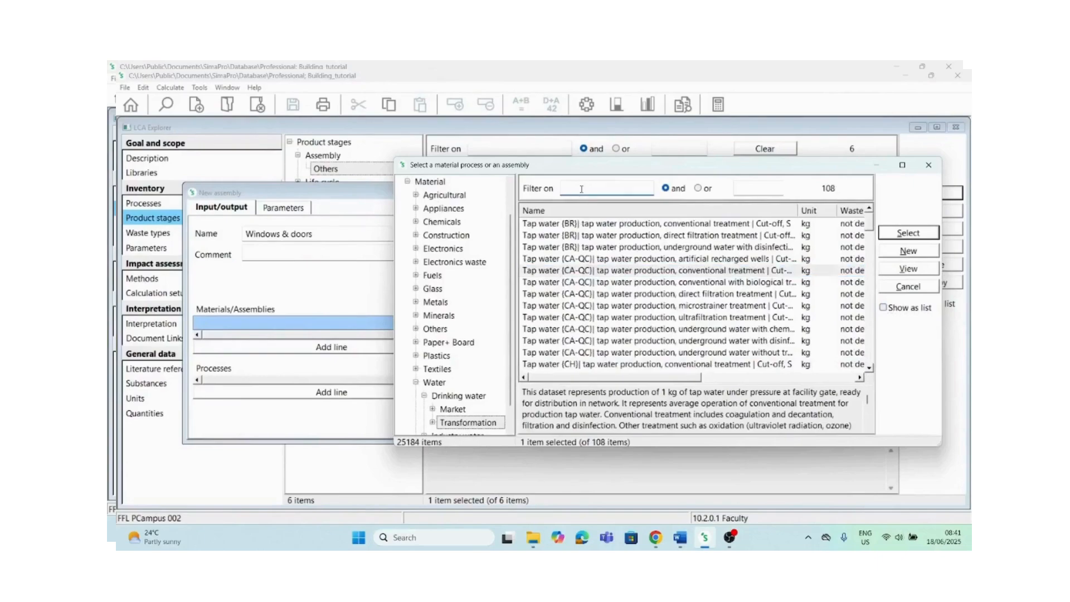
{"action": "type", "text": "woo"}
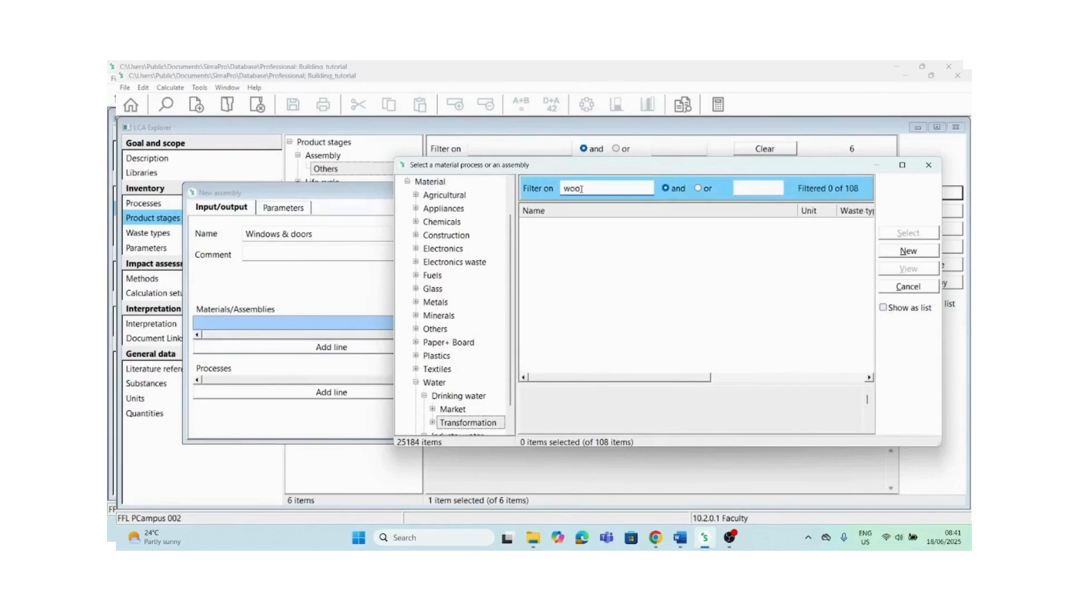
{"action": "type", "text": "d"}
{"action": "left_click", "coordinate": [883, 307]}
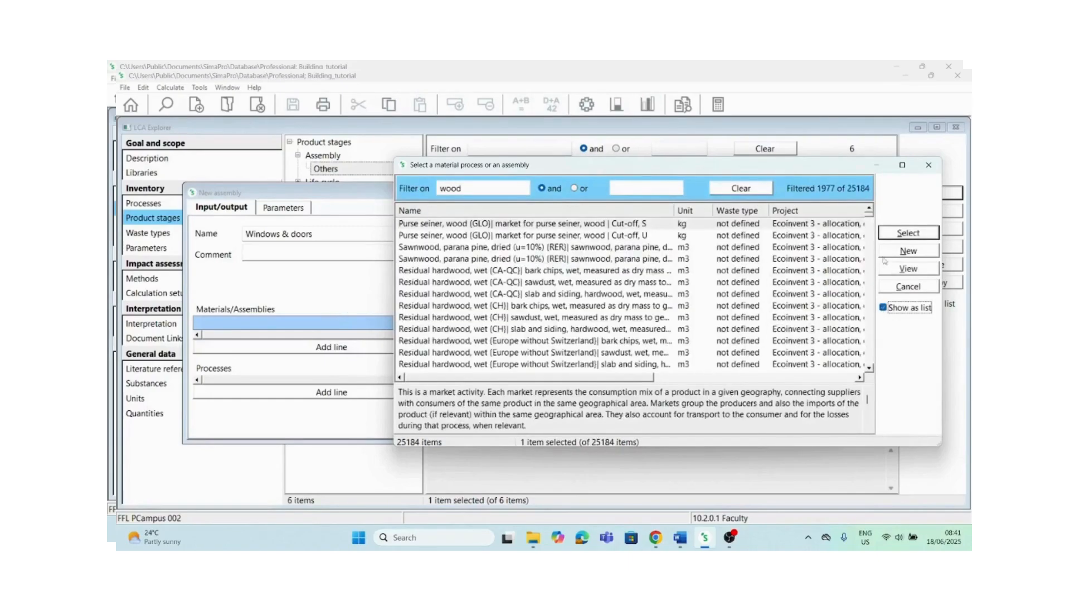
{"action": "left_click", "coordinate": [869, 223]}
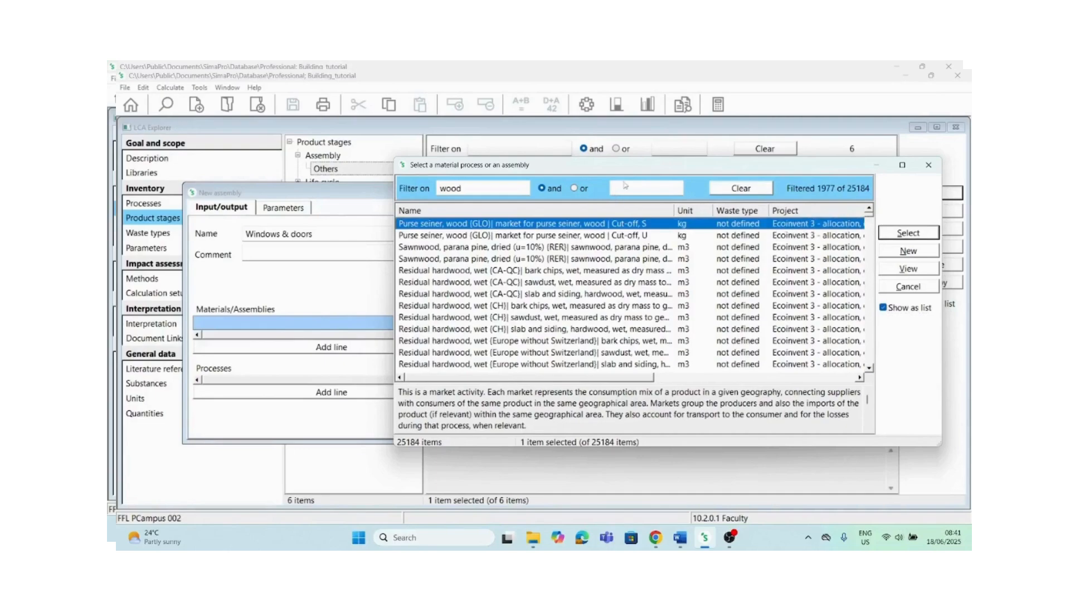
Check the window frame wood in Word, try "Sal" as second filter, then add "Purse seiner, wood {GLO}| market for purse seiner, wood | Cut-off, S".
{"action": "left_click", "coordinate": [685, 547]}
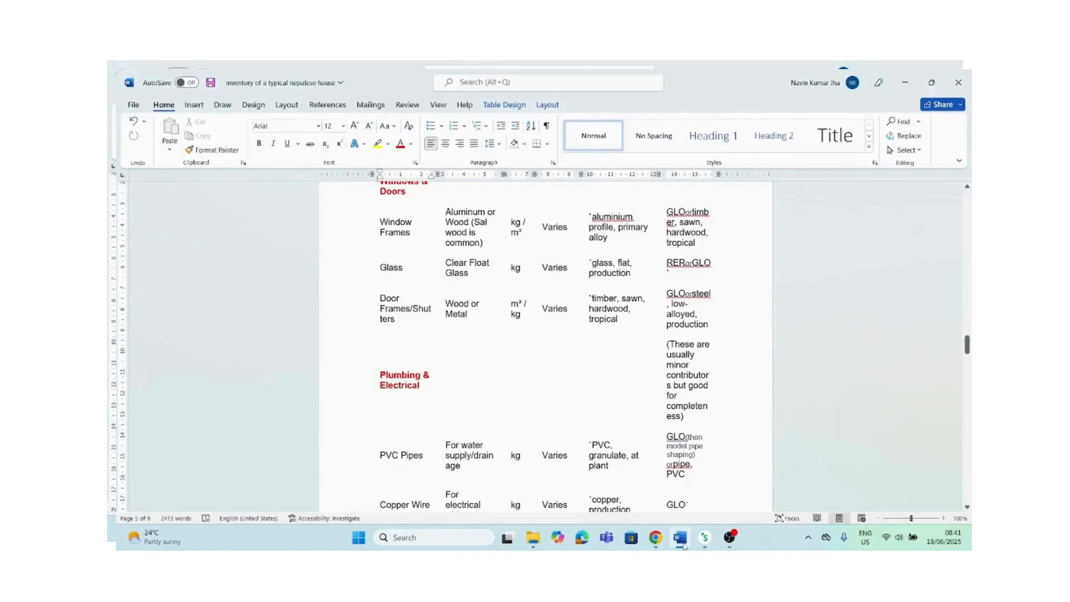
{"action": "left_click", "coordinate": [684, 546]}
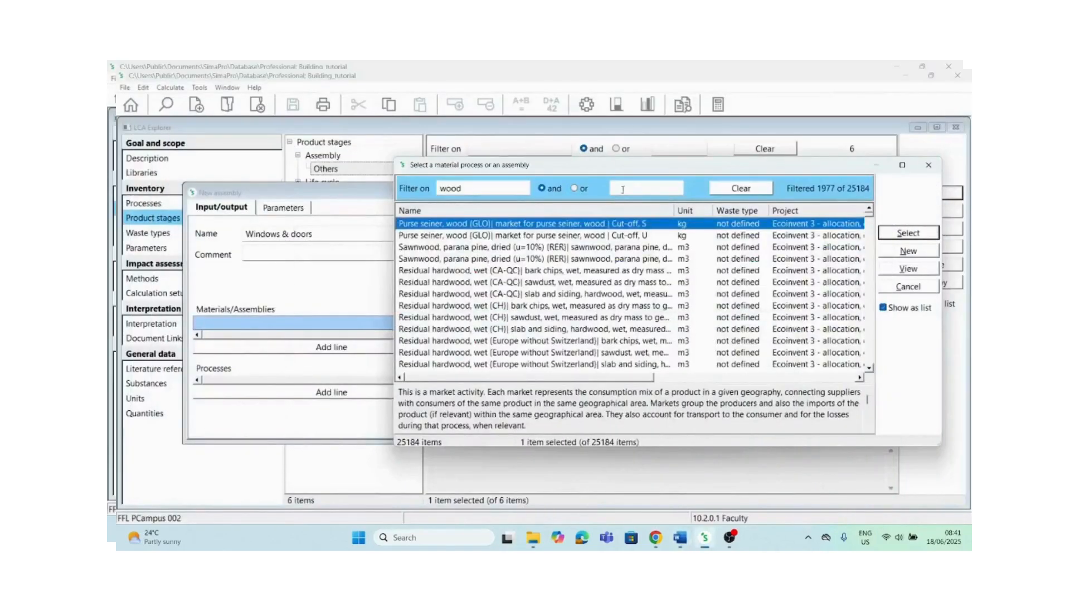
{"action": "left_click", "coordinate": [628, 186]}
{"action": "type", "text": "Sal"}
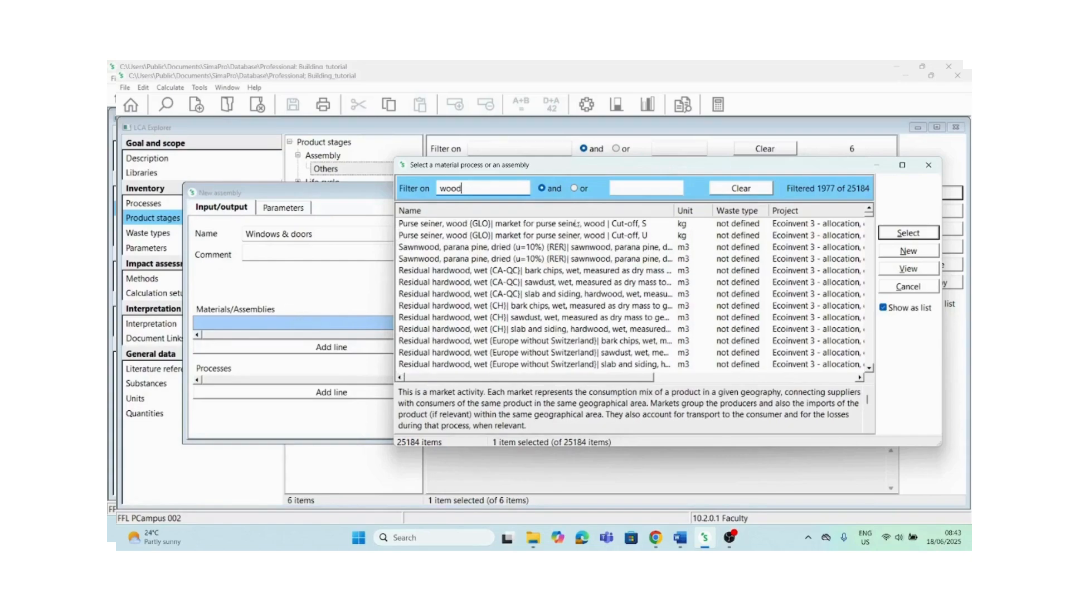
{"action": "double_click", "coordinate": [542, 228]}
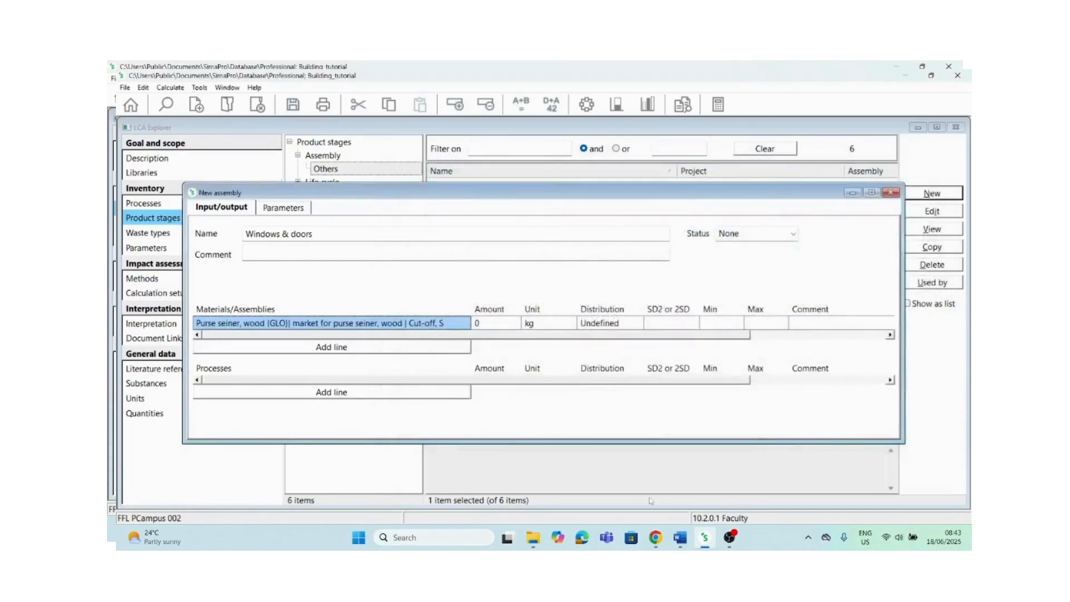
Check the window frame entry in Word again, then set the purse seiner wood amount in SimaPro to 20 kg.
{"action": "left_click", "coordinate": [679, 538]}
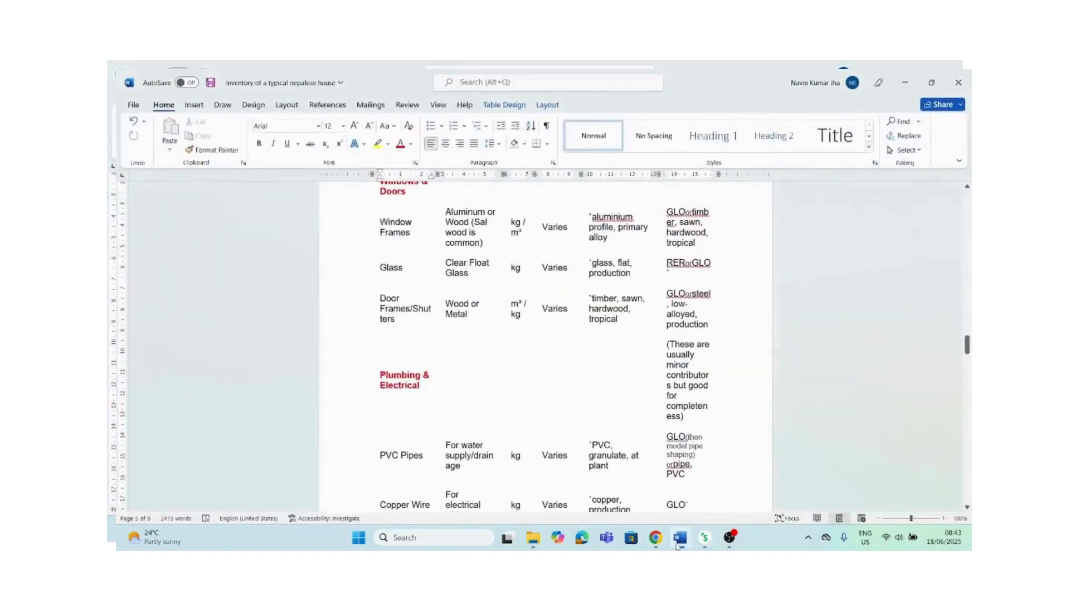
{"action": "left_click", "coordinate": [677, 541]}
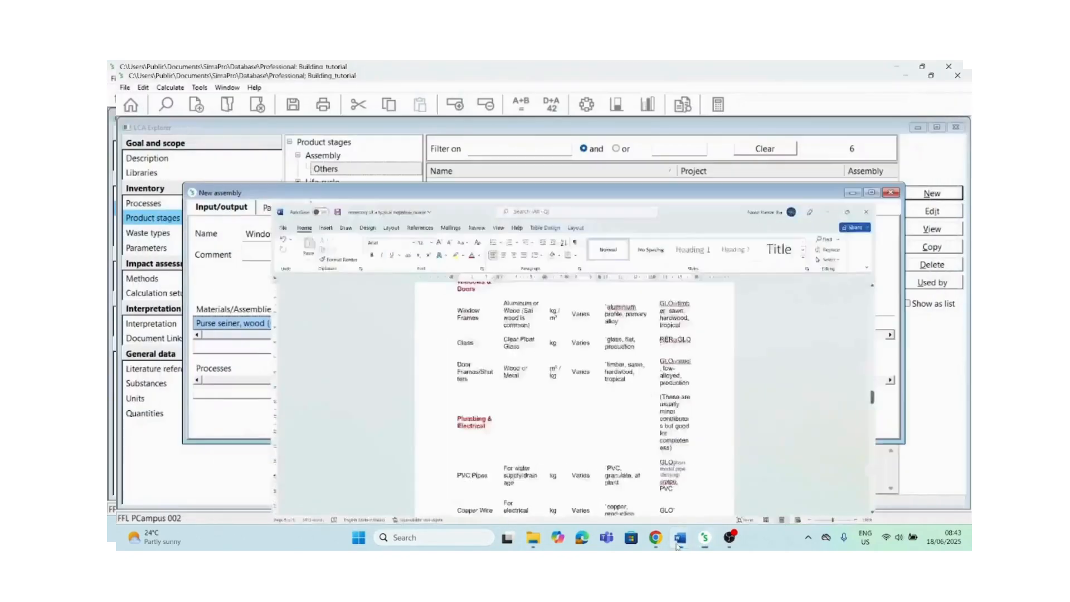
{"action": "left_click", "coordinate": [490, 324]}
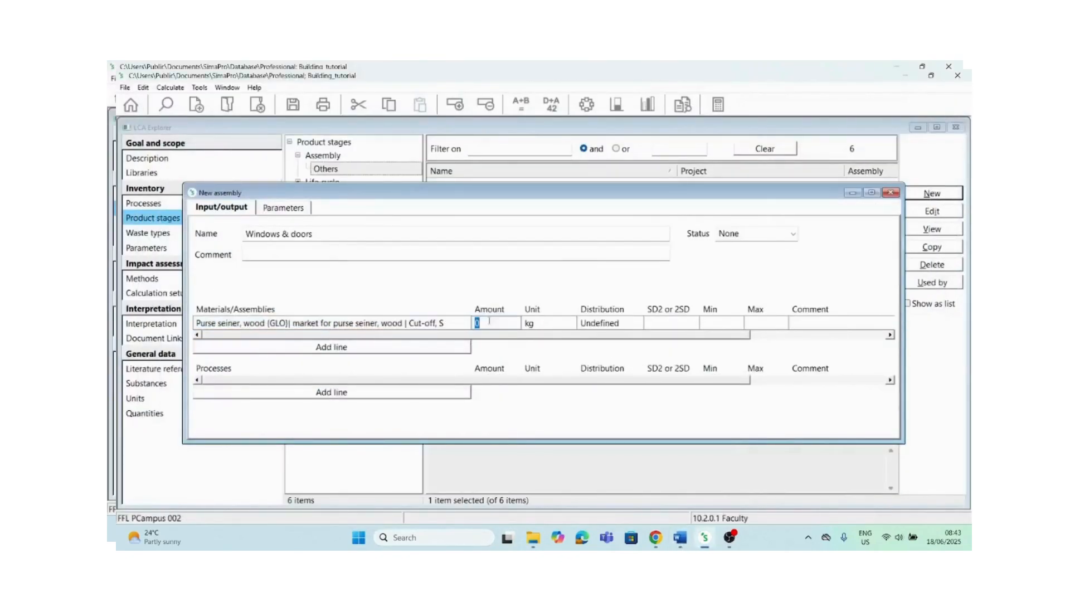
{"action": "type", "text": "20"}
Add a second material line, check the Glass entry in Word, then filter the SimaPro materials by "glass".
{"action": "left_click", "coordinate": [325, 353]}
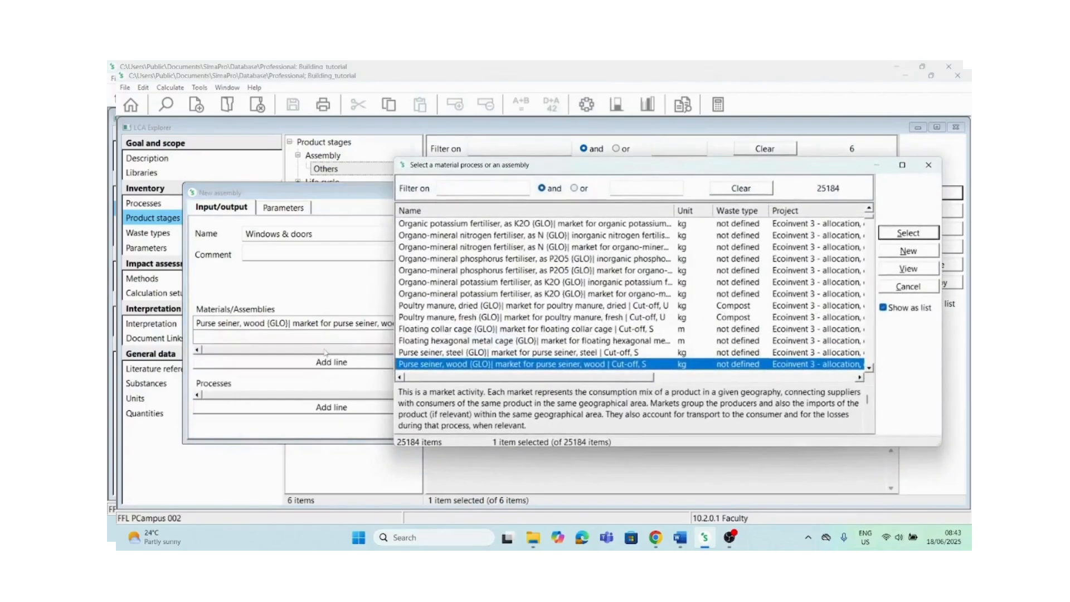
{"action": "mouse_move", "coordinate": [656, 537]}
{"action": "left_click", "coordinate": [679, 538]}
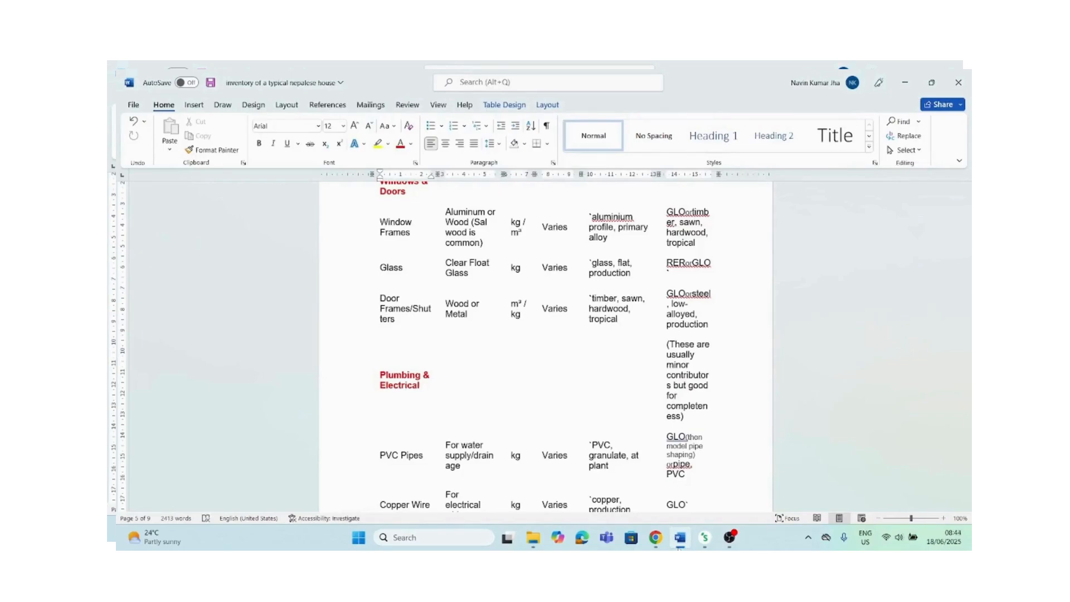
{"action": "left_click", "coordinate": [679, 546]}
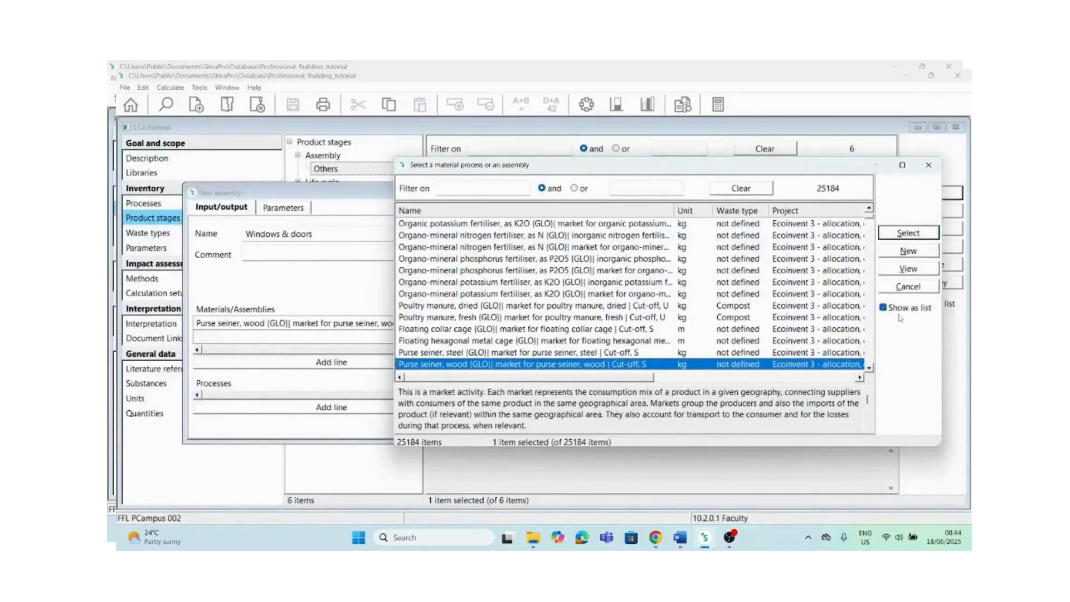
{"action": "left_click", "coordinate": [457, 190]}
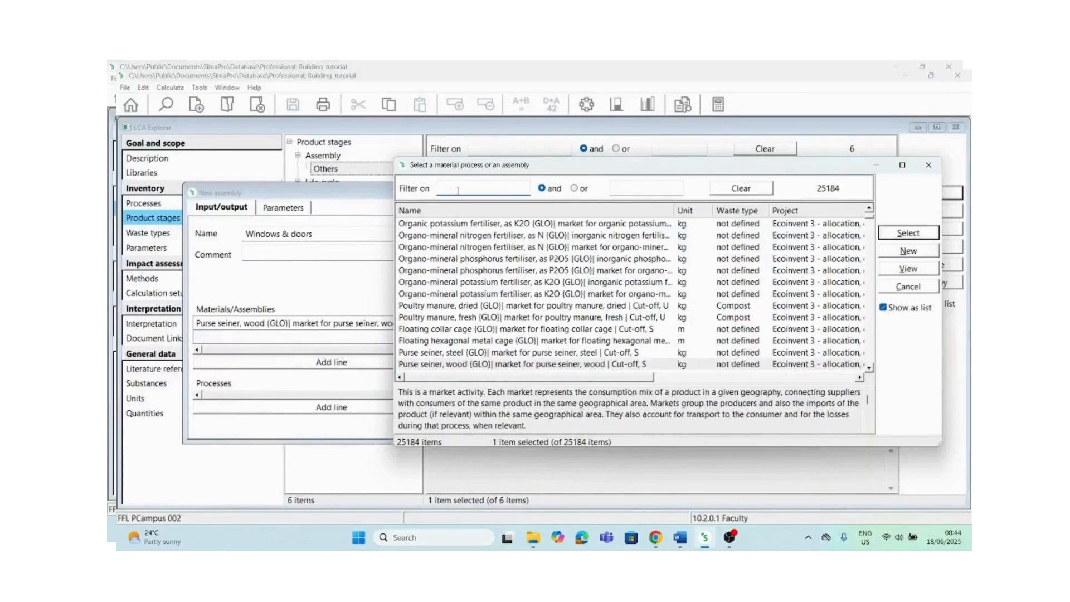
{"action": "type", "text": "glass"}
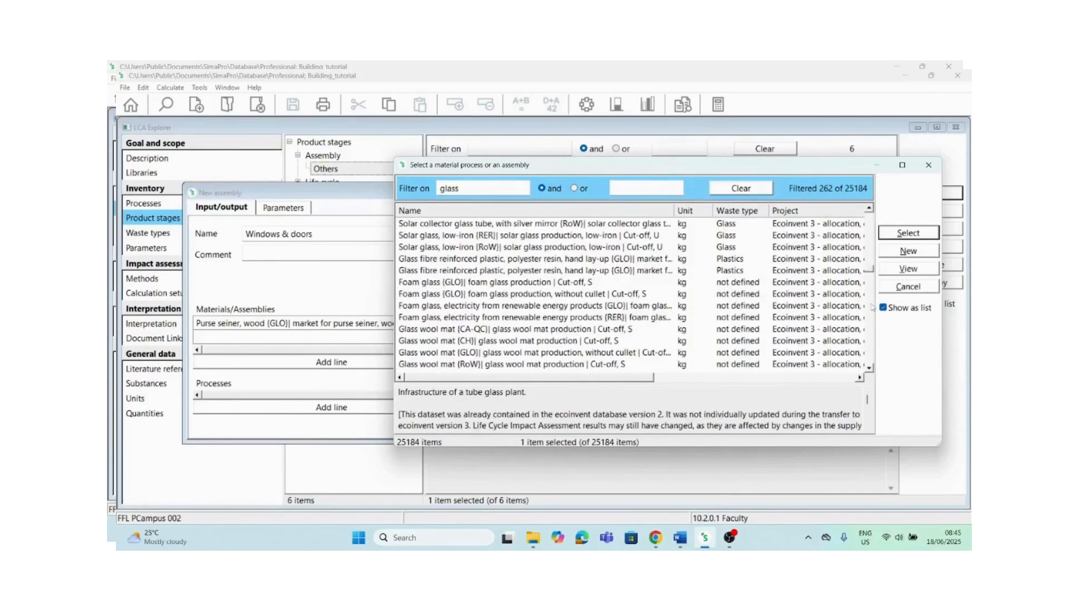
Add "Glass fibre reinforced plastic, polyamide, injection moulded {GLO}" from the filtered materials to Windows & doors and set its amount to 10 kg.
{"action": "left_click", "coordinate": [870, 305]}
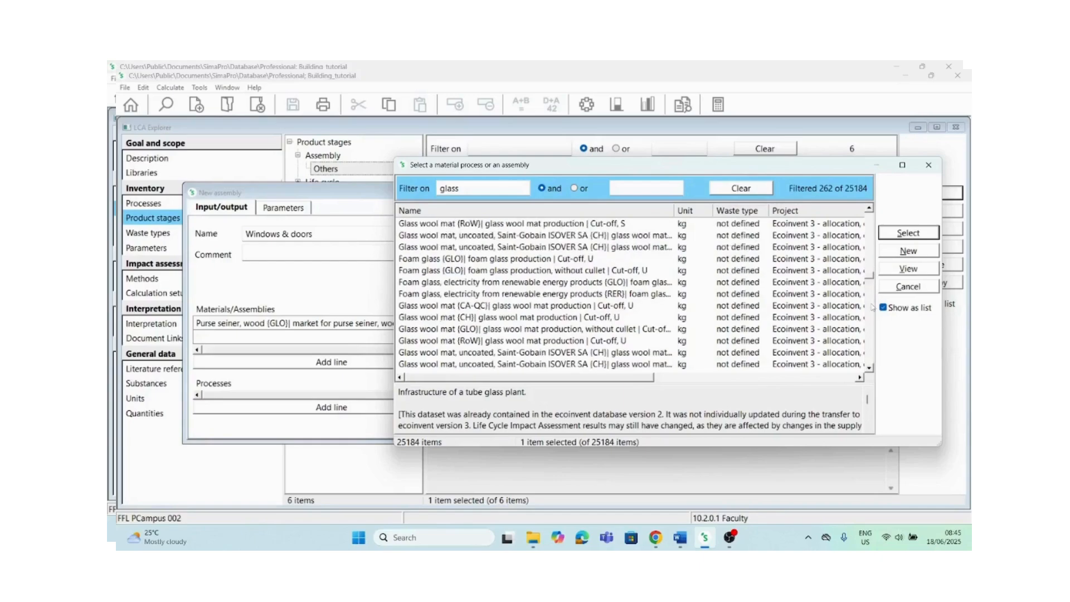
{"action": "left_click", "coordinate": [870, 305]}
{"action": "left_click", "coordinate": [870, 305]}
{"action": "left_click", "coordinate": [870, 305]}
{"action": "left_click", "coordinate": [871, 305]}
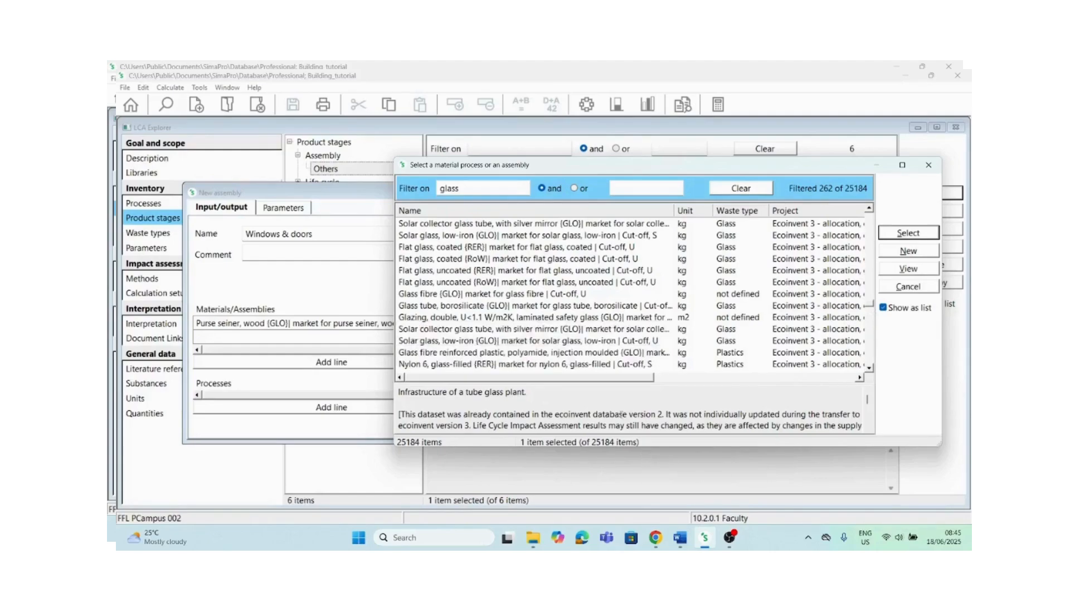
{"action": "left_click", "coordinate": [577, 353]}
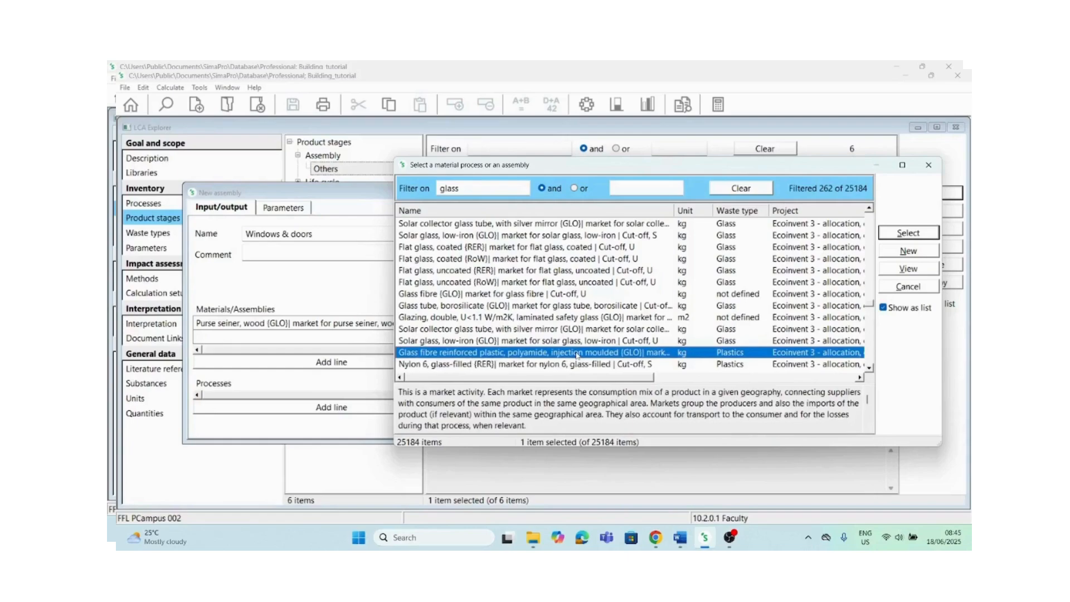
{"action": "double_click", "coordinate": [576, 353]}
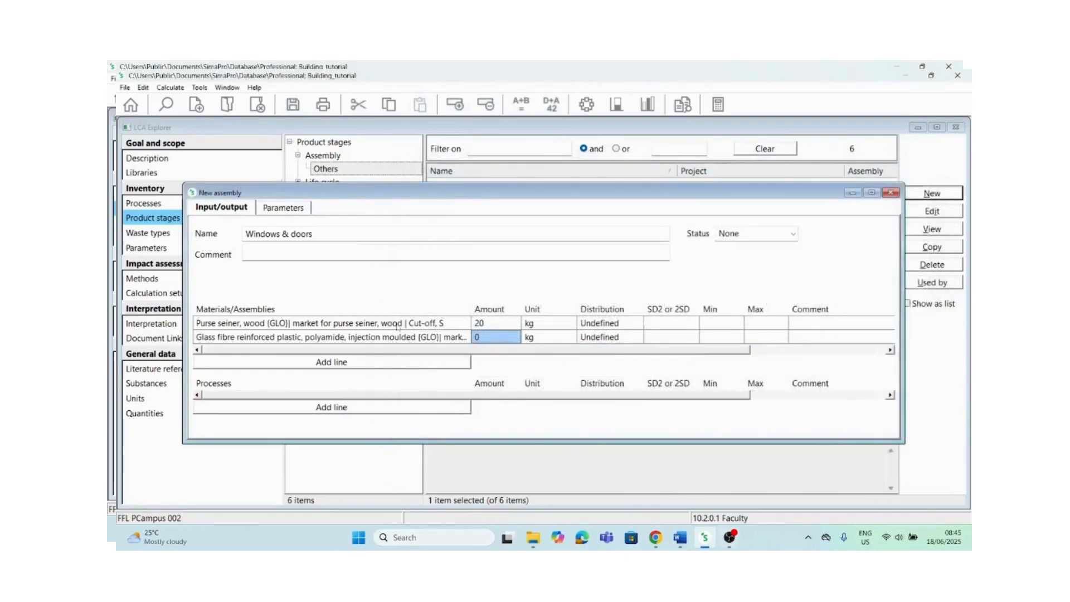
{"action": "type", "text": "10"}
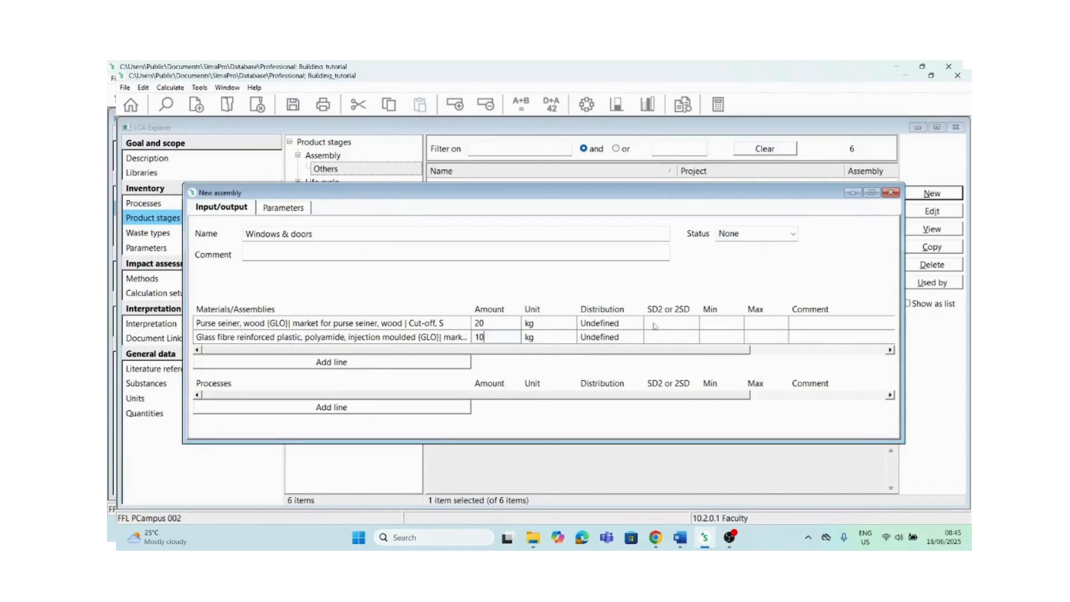
Enter "Windows frame" as the comment on the purse seiner wood line in SimaPro, consulting the Windows & Doors table in Word.
{"action": "left_click", "coordinate": [803, 326]}
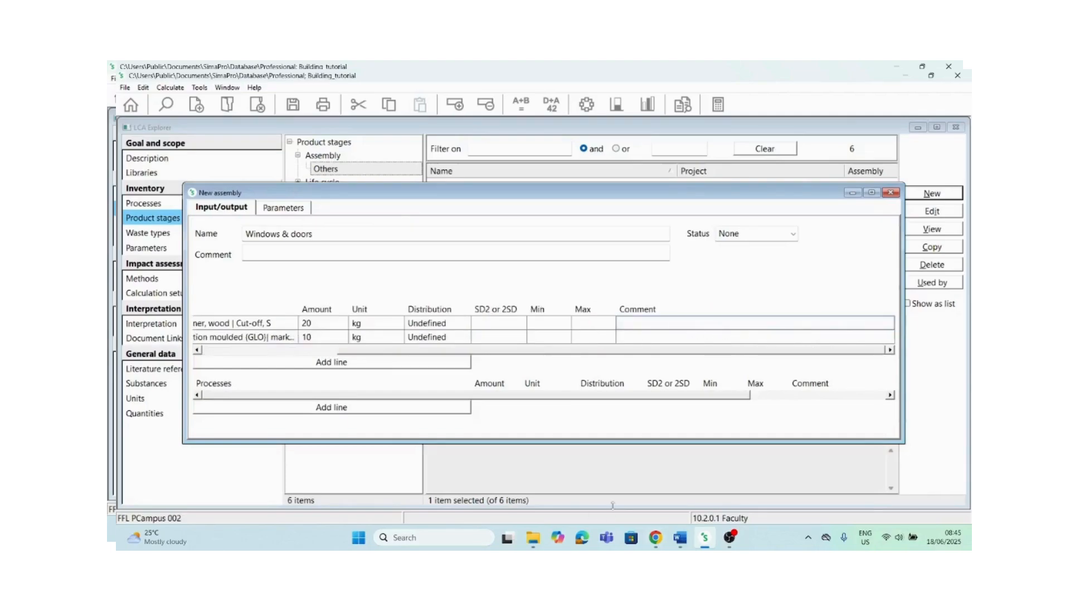
{"action": "left_click", "coordinate": [678, 540]}
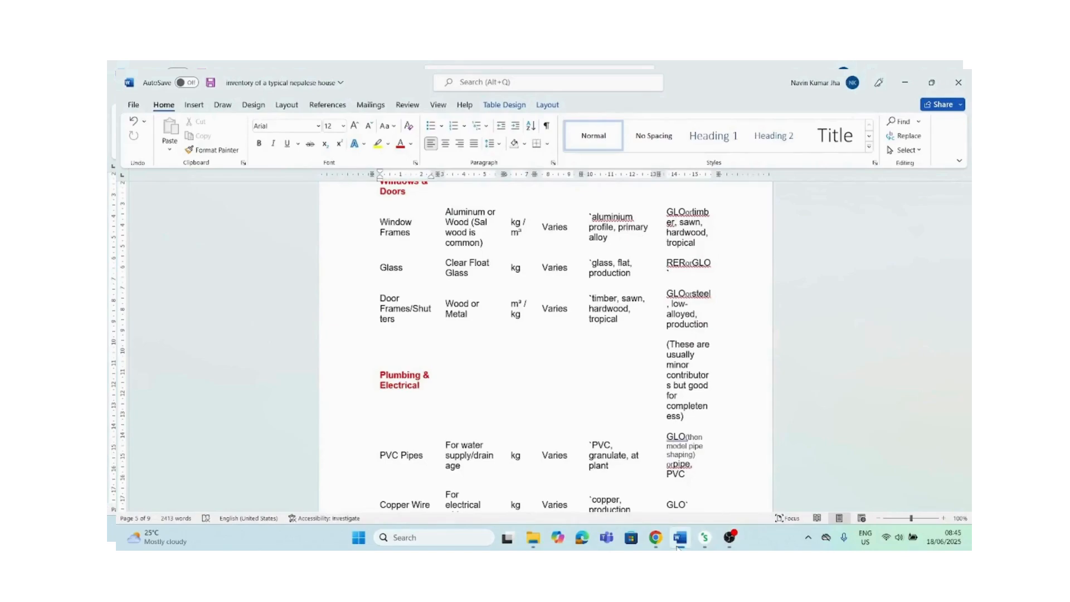
{"action": "left_click", "coordinate": [678, 547]}
{"action": "type", "text": "Wi"}
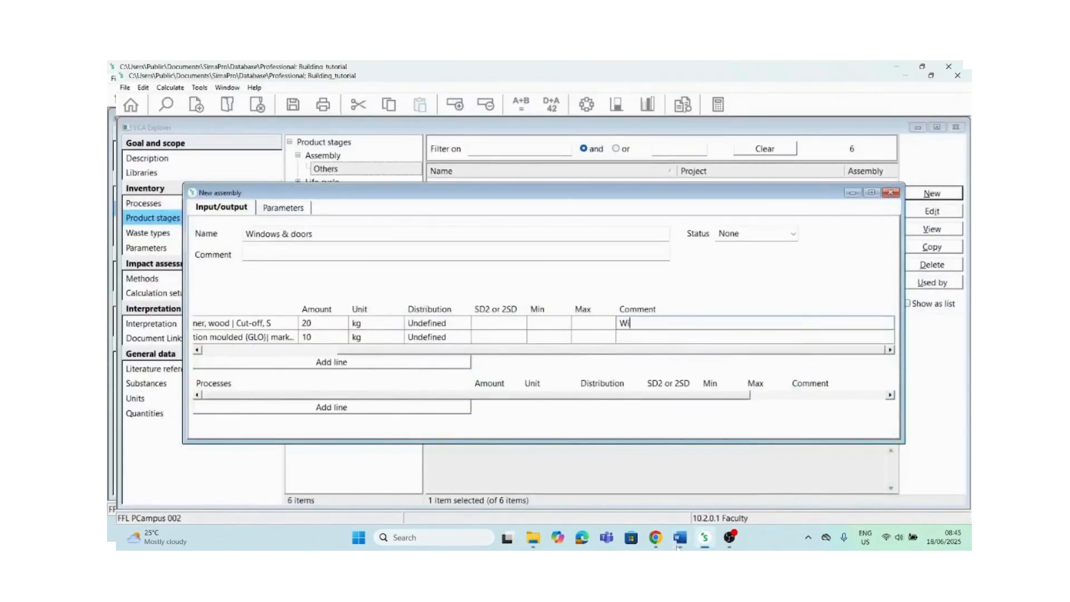
{"action": "type", "text": "ndows frame"}
{"action": "left_click", "coordinate": [559, 399]}
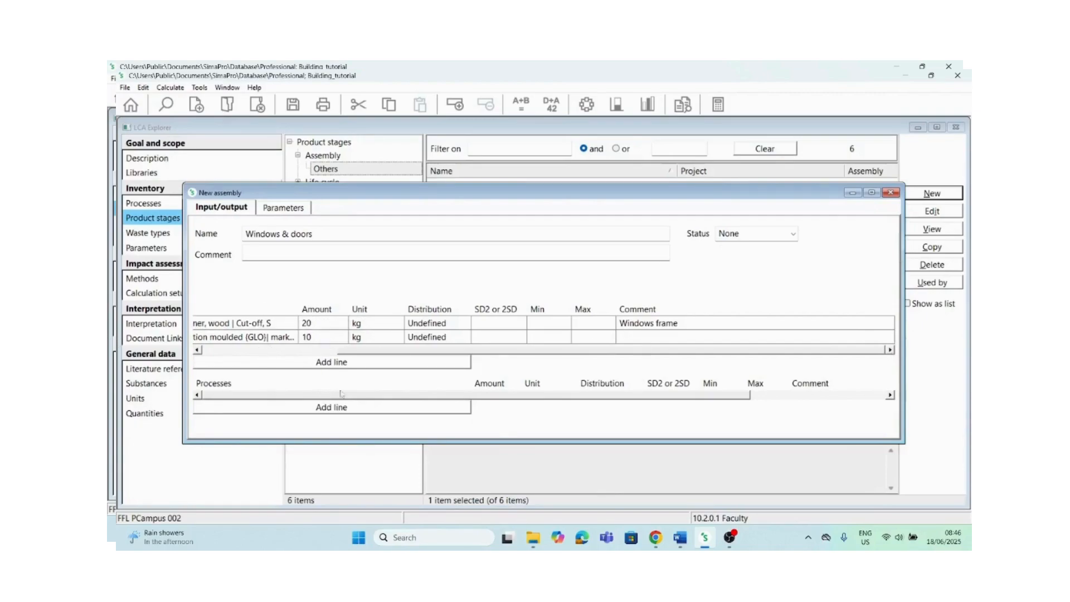
{"action": "left_click", "coordinate": [679, 537]}
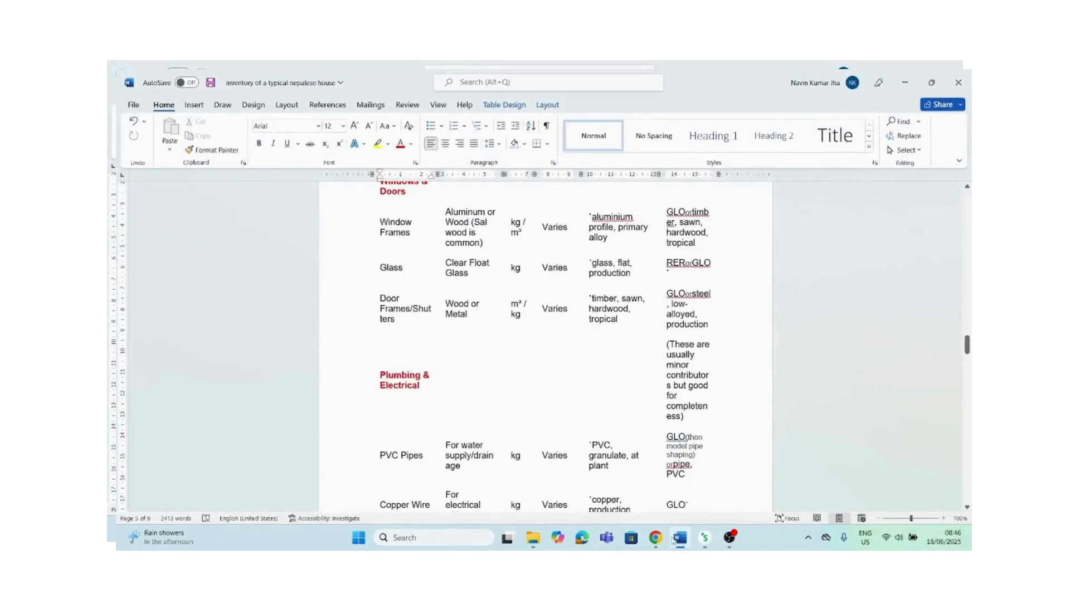
{"action": "left_click", "coordinate": [704, 537]}
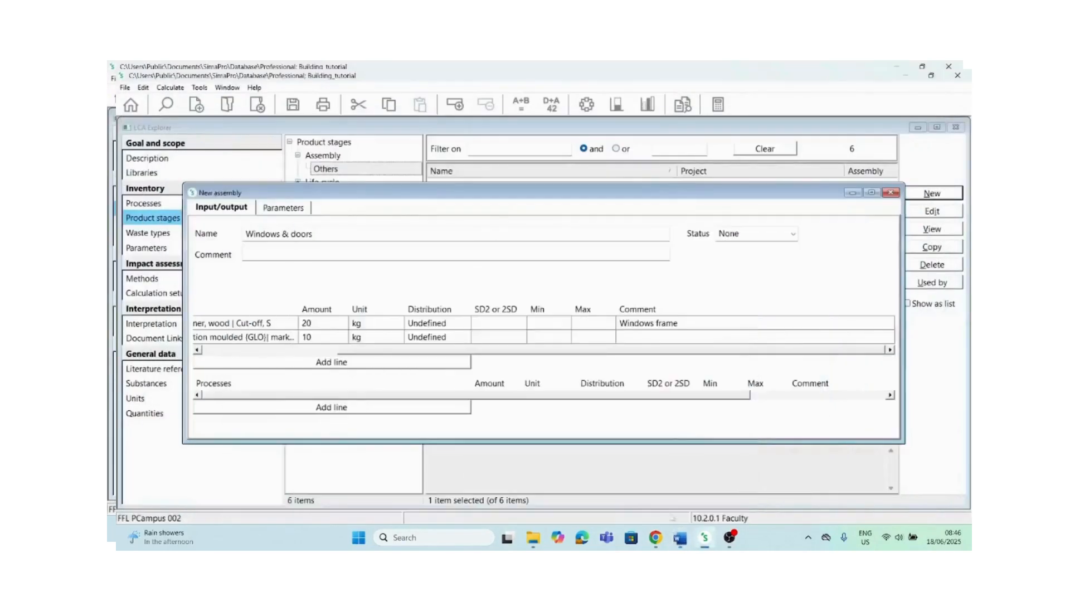
Enter "glass" as the comment on the glass fibre reinforced plastic line, then consult the Door Frames/Shutters entry in Word.
{"action": "left_click", "coordinate": [633, 338]}
{"action": "type", "text": "glass"}
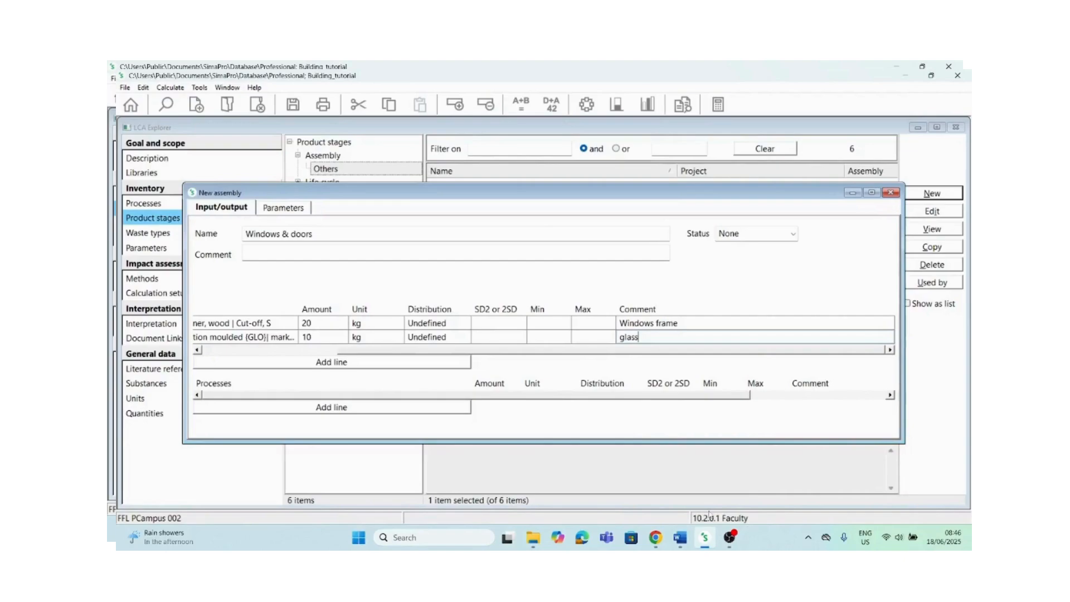
{"action": "left_click", "coordinate": [679, 537]}
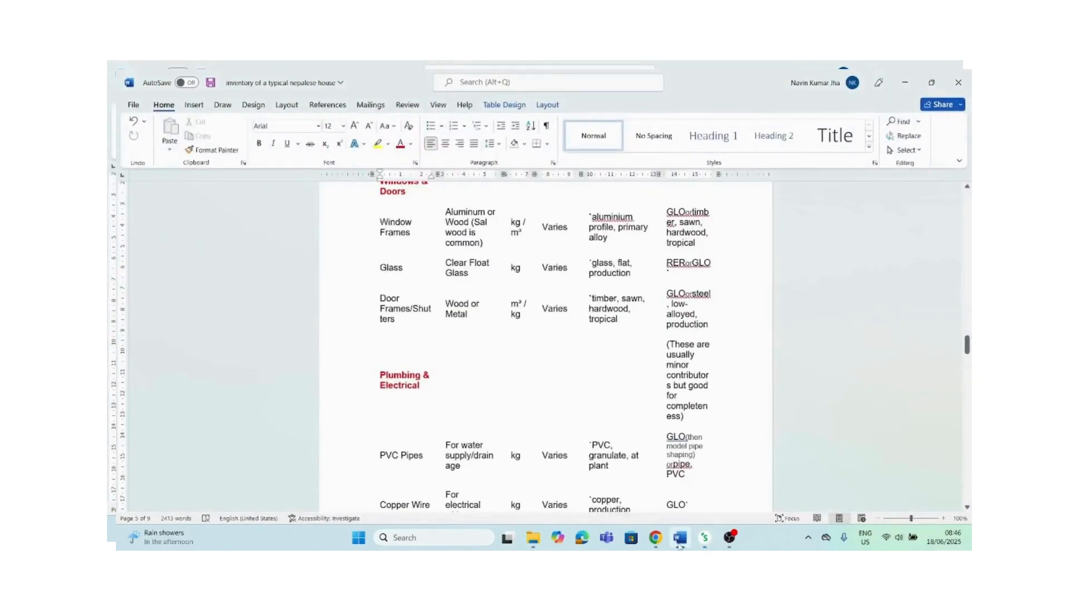
{"action": "left_click", "coordinate": [680, 537]}
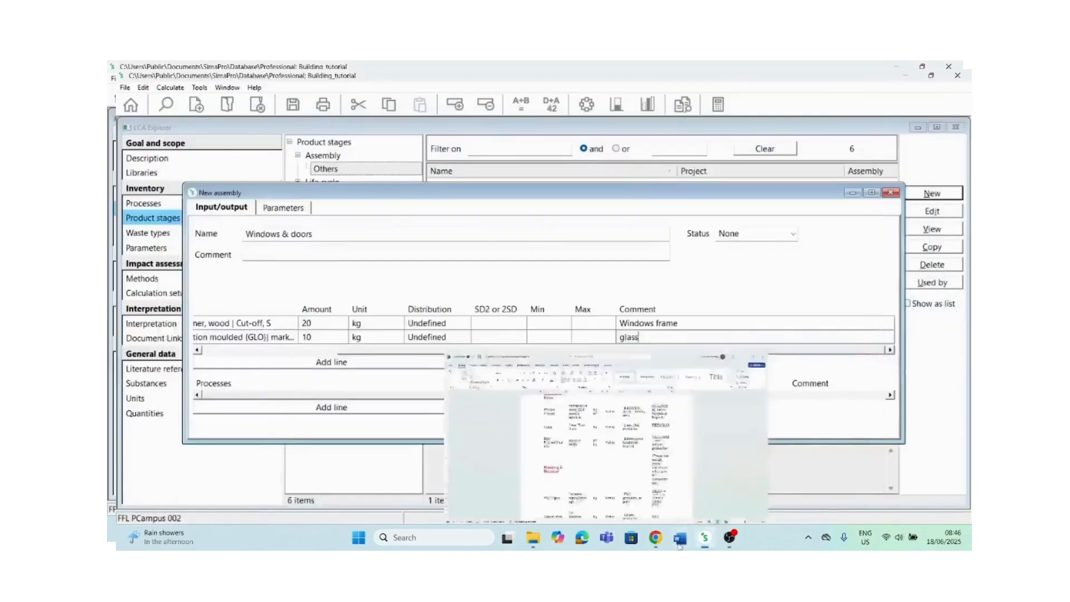
Add "Purse seiner, wood {GLO}| market for purse seiner, wood | Cut-off, S" as a third Windows & doors material with an amount of 20 kg.
{"action": "left_click", "coordinate": [345, 360]}
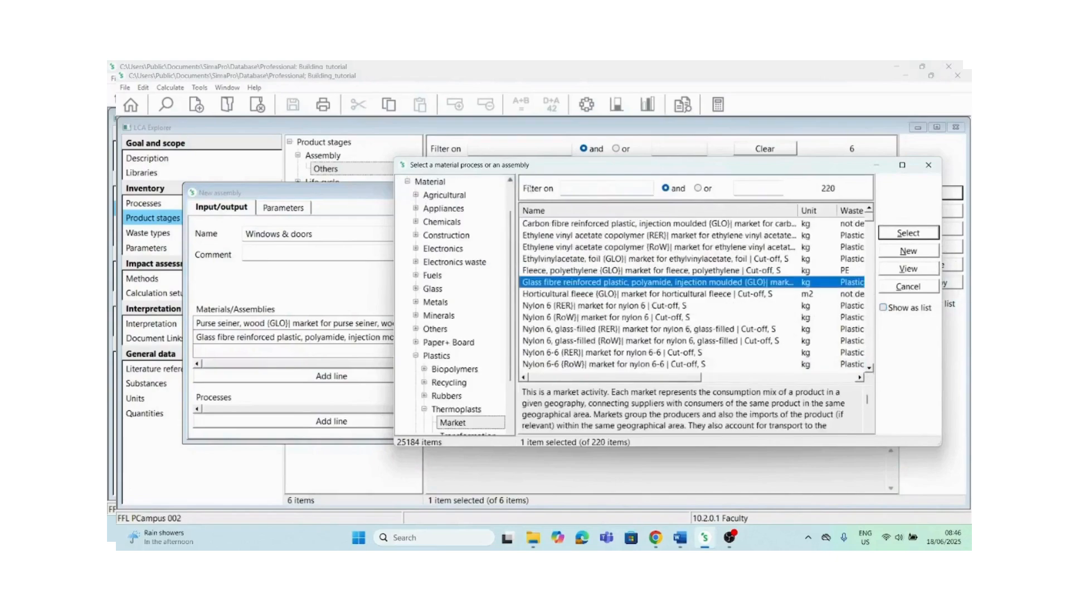
{"action": "type", "text": "wood"}
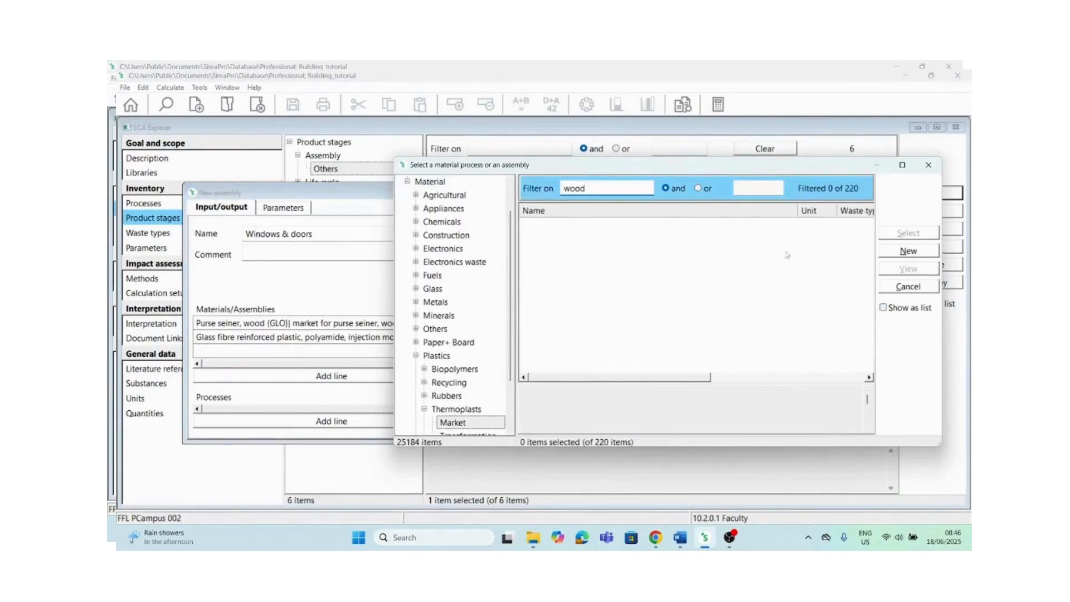
{"action": "left_click", "coordinate": [887, 310]}
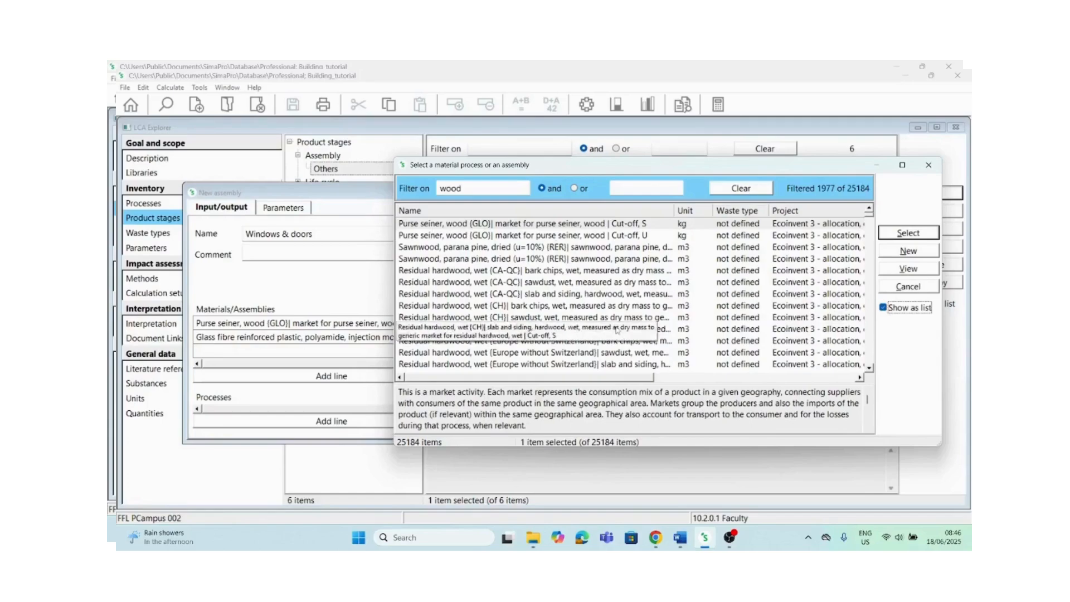
{"action": "double_click", "coordinate": [537, 228]}
{"action": "left_click", "coordinate": [491, 352]}
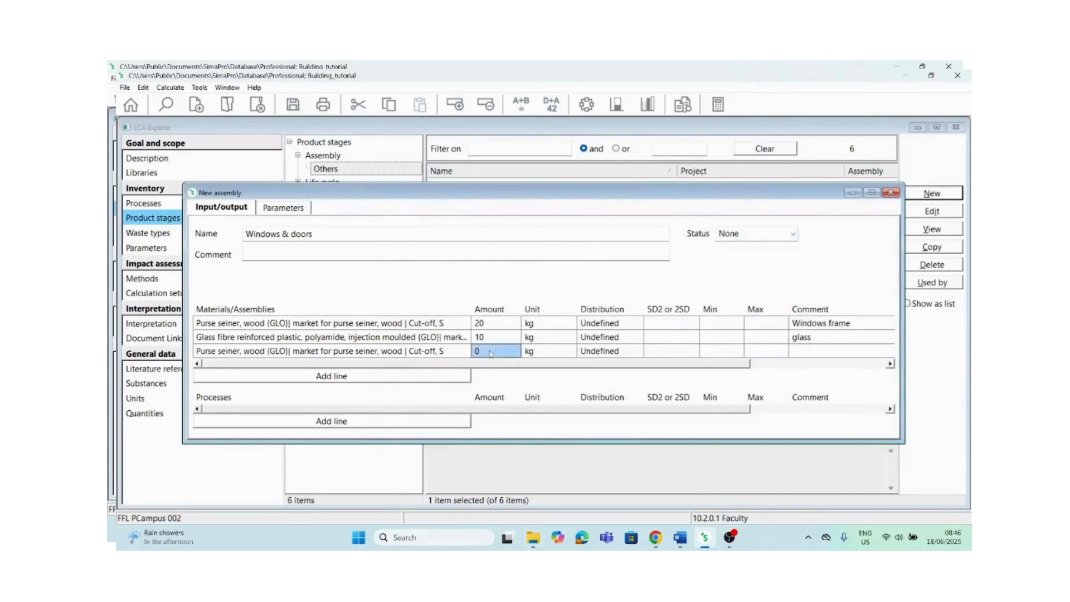
{"action": "type", "text": "1"}
{"action": "key", "text": "BackSpace"}
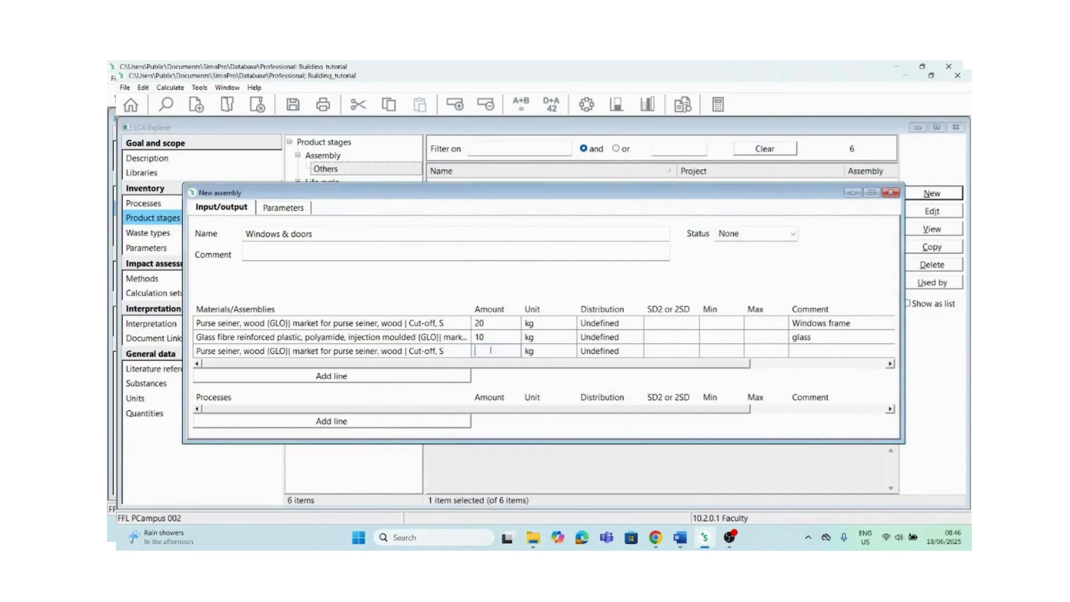
{"action": "type", "text": "20"}
Comment the third material line "Door frames" after checking the Word inventory, then save and close the Windows & doors assembly.
{"action": "left_click", "coordinate": [800, 352]}
{"action": "left_click", "coordinate": [680, 537]}
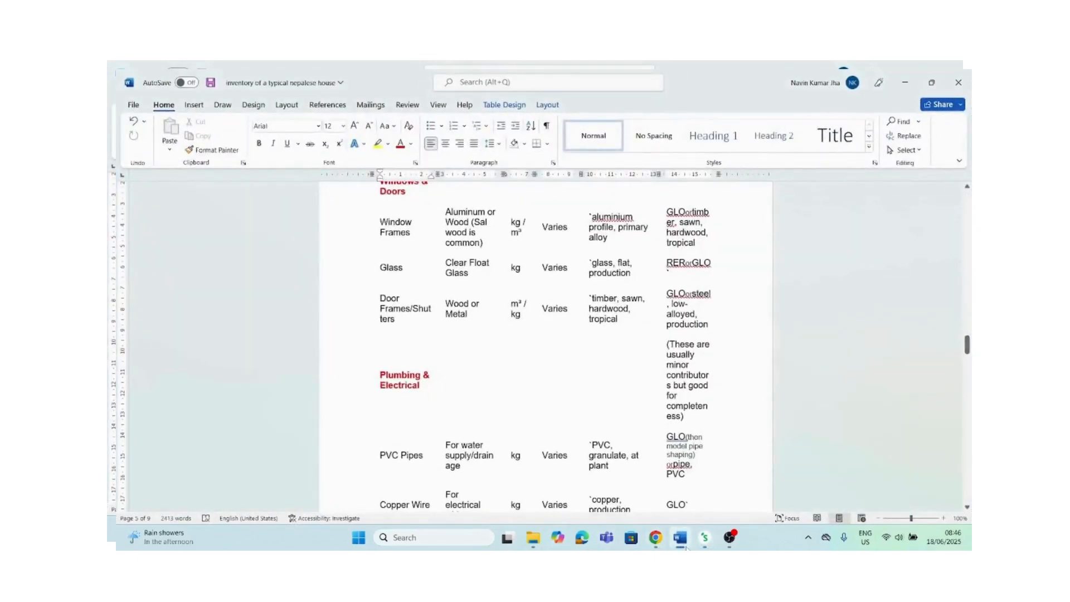
{"action": "left_click", "coordinate": [680, 538]}
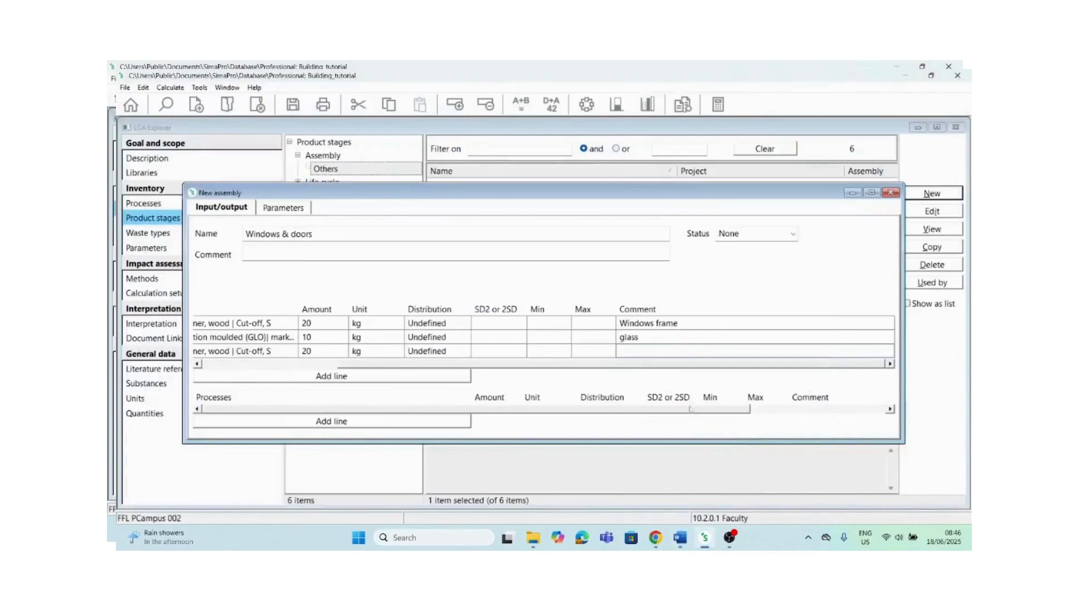
{"action": "type", "text": "Door frames"}
{"action": "left_click", "coordinate": [293, 105]}
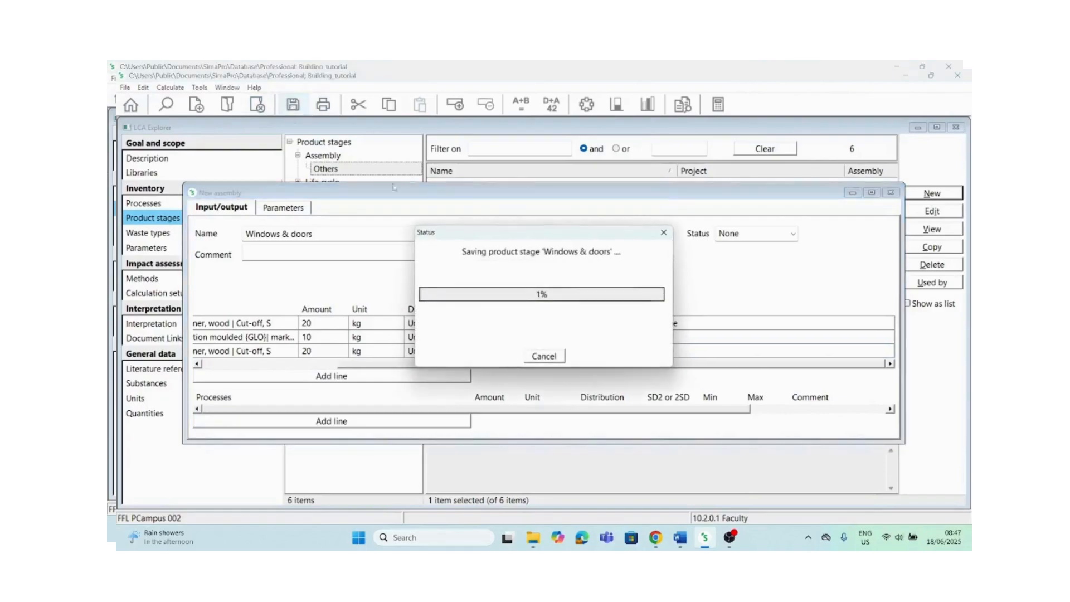
{"action": "left_click", "coordinate": [890, 192]}
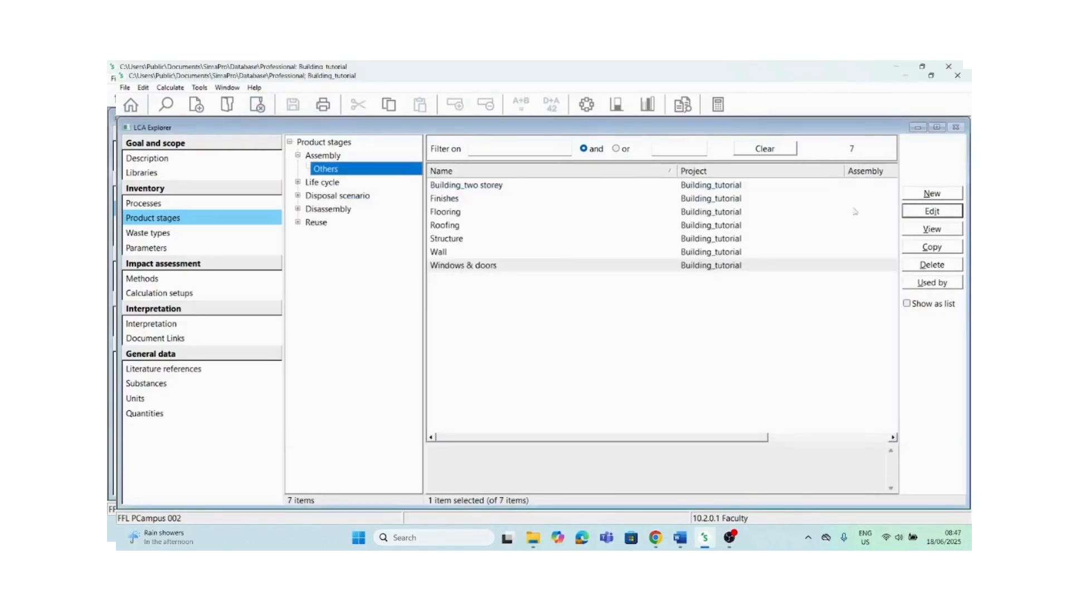
Check the Plumbing & Electrical section in Word, then create a new SimaPro assembly named "Plumbing and electrical".
{"action": "left_click", "coordinate": [679, 537]}
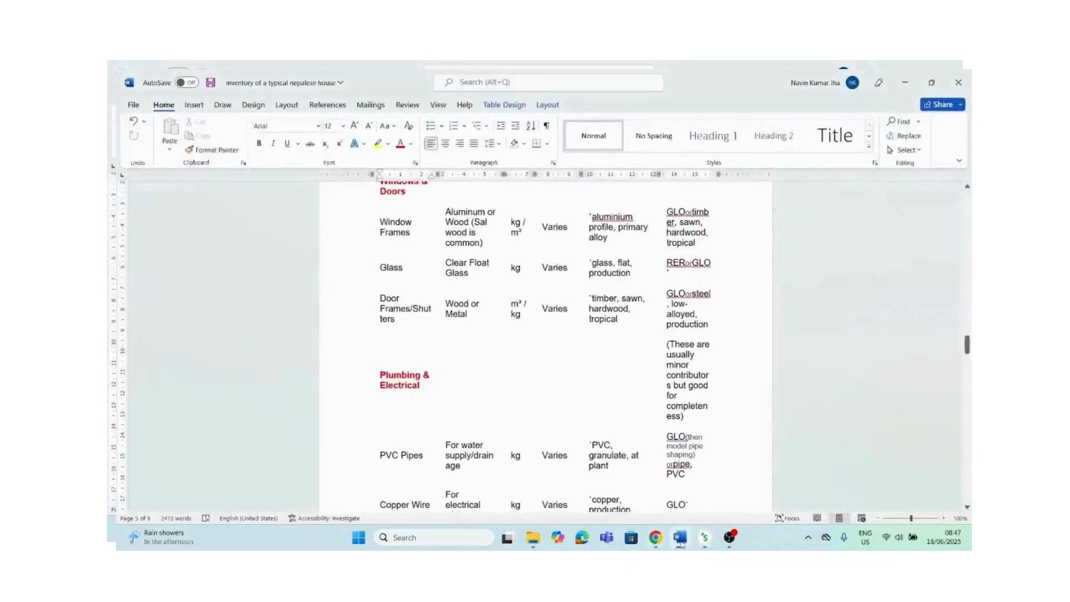
{"action": "left_click_drag", "start_coordinate": [969, 352], "coordinate": [958, 358]}
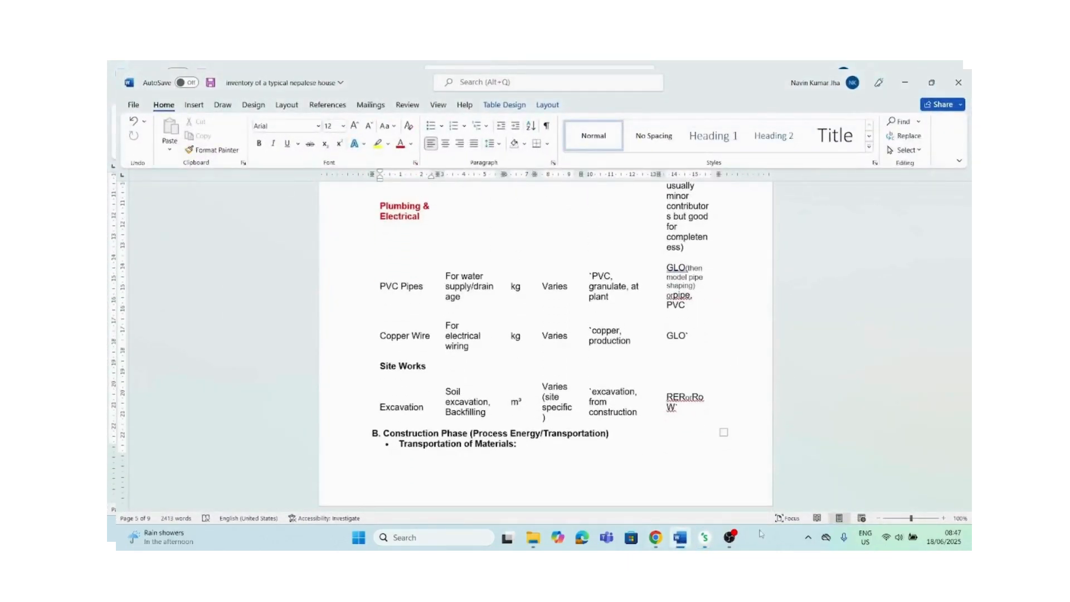
{"action": "left_click", "coordinate": [705, 537]}
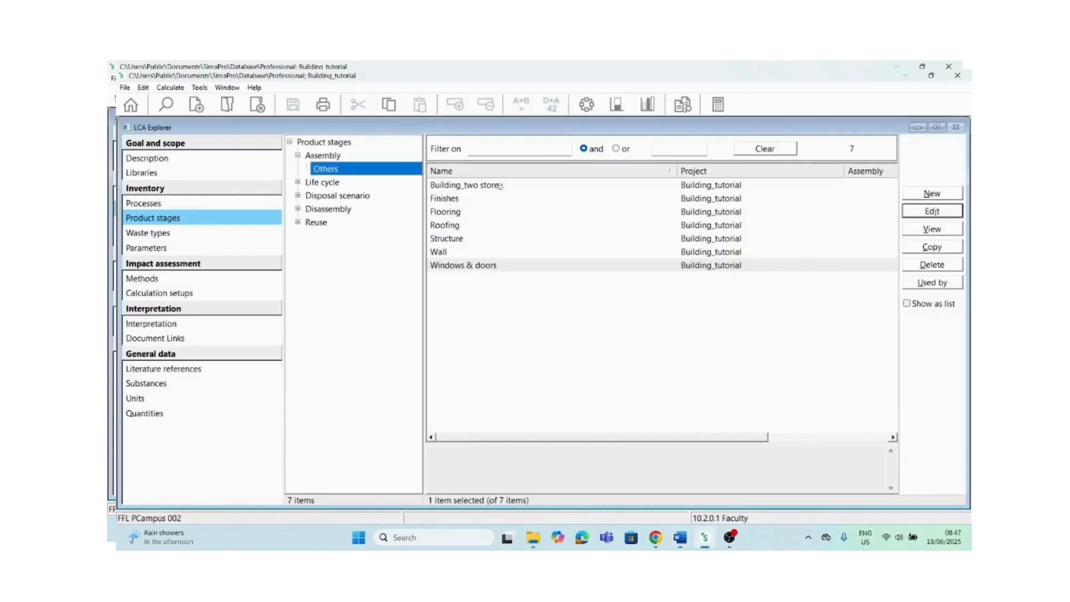
{"action": "left_click", "coordinate": [931, 195]}
{"action": "left_click", "coordinate": [261, 228]}
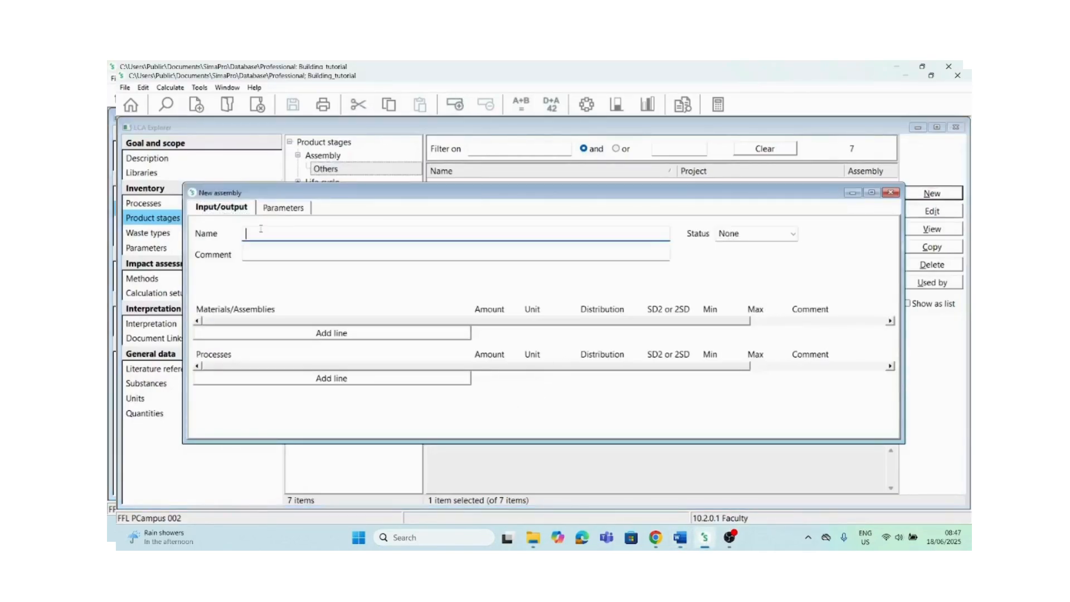
{"action": "type", "text": "Plumbing and electric"}
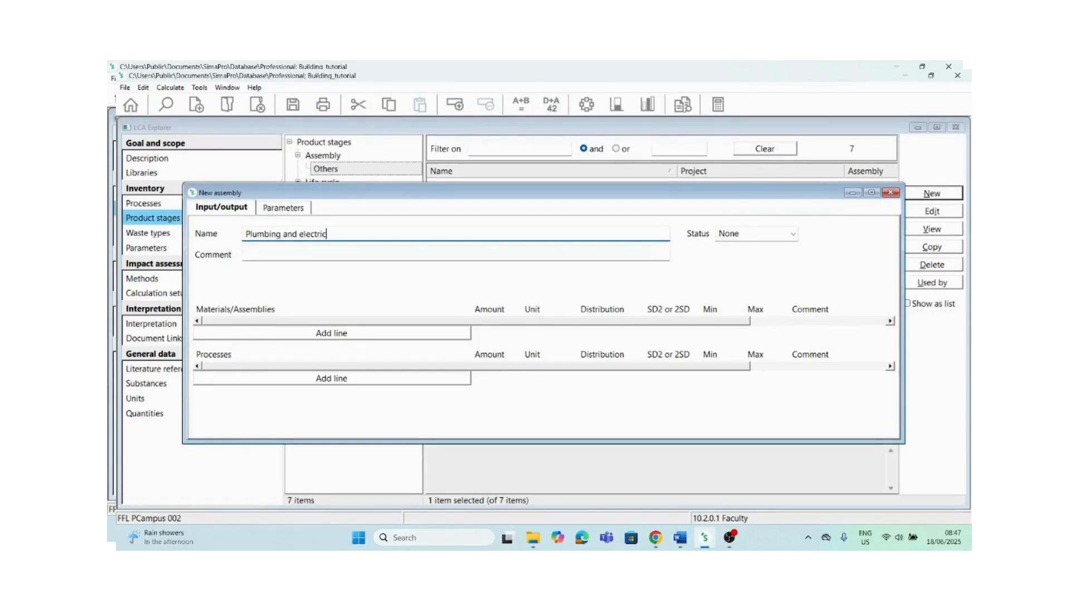
{"action": "type", "text": "al"}
Add a material line, check the PVC Pipes entry in Word, and filter the full SimaPro material list by "pvc".
{"action": "left_click", "coordinate": [332, 333]}
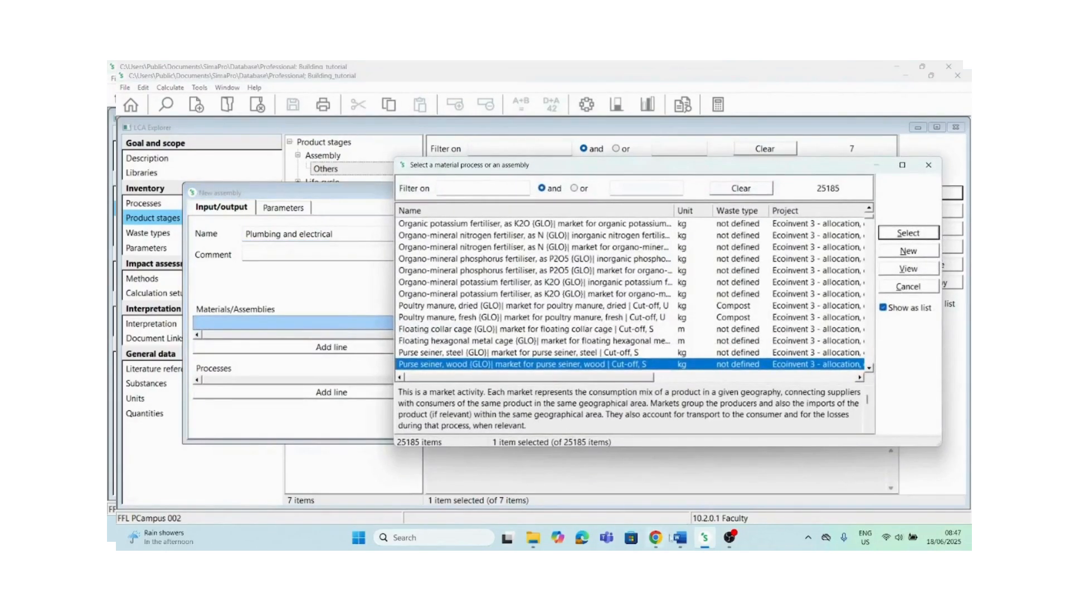
{"action": "left_click", "coordinate": [678, 538]}
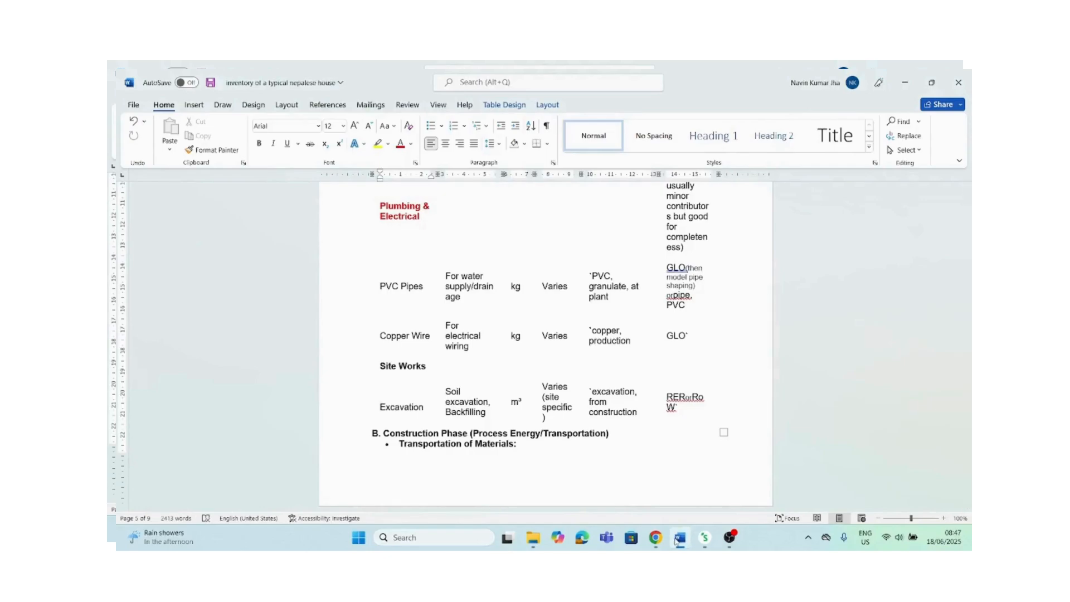
{"action": "left_click", "coordinate": [677, 538]}
{"action": "left_click", "coordinate": [883, 307]}
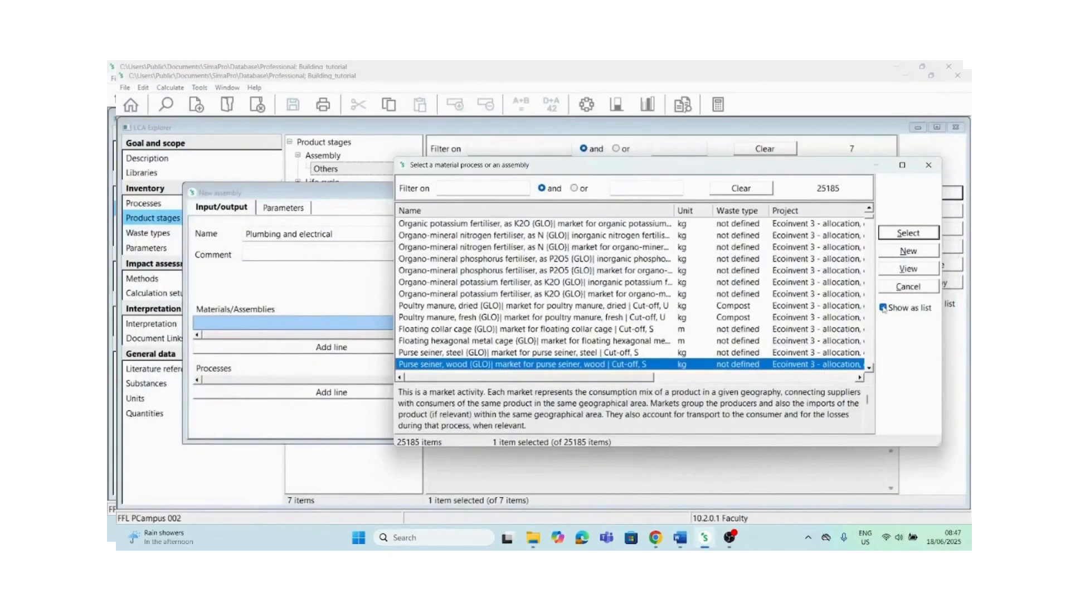
{"action": "left_click", "coordinate": [581, 189]}
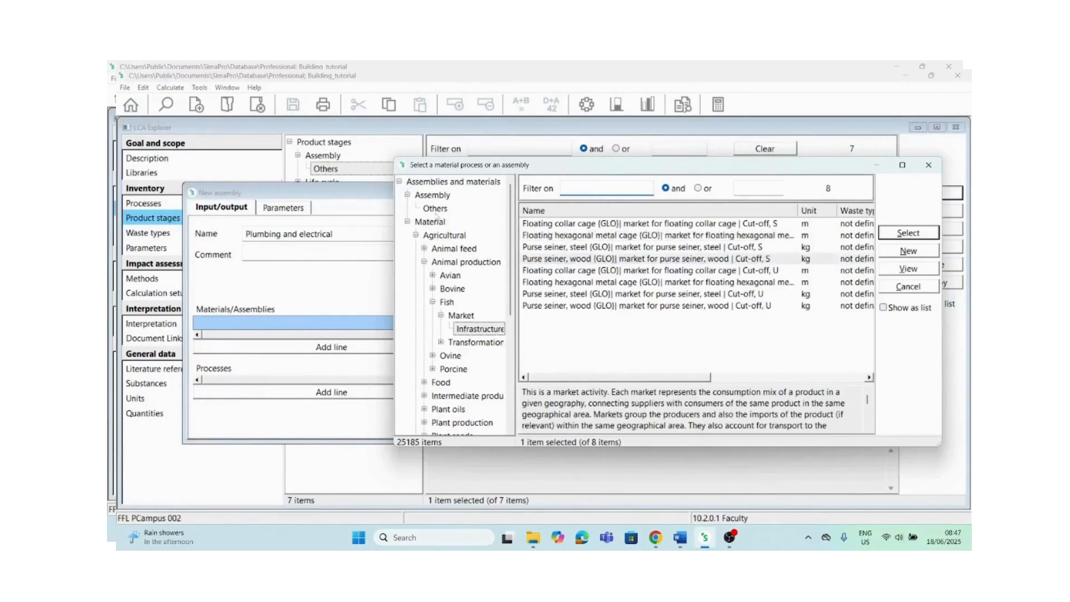
{"action": "left_click", "coordinate": [510, 235]}
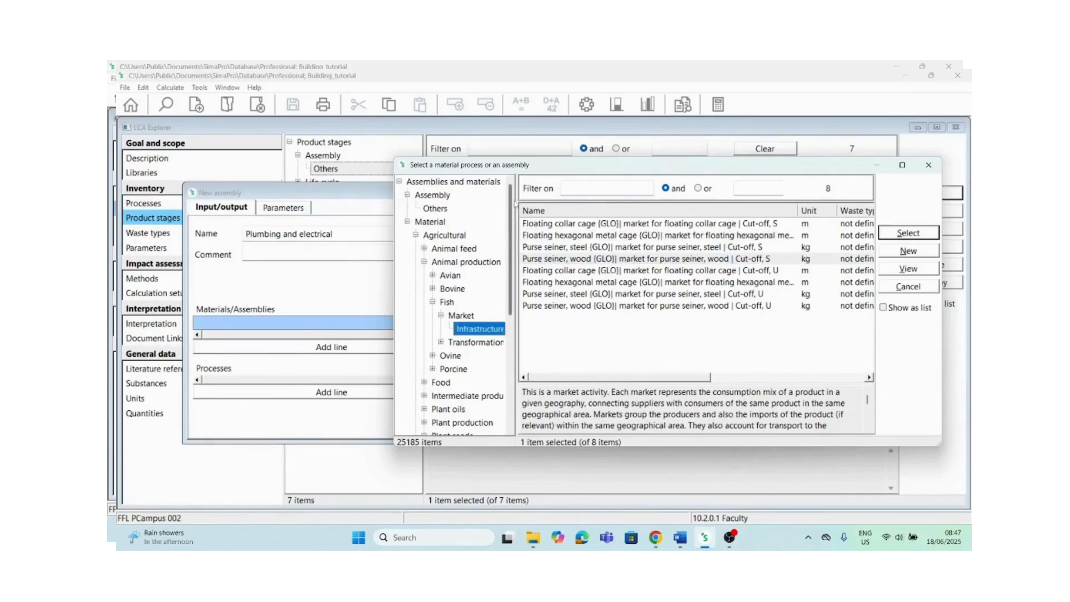
{"action": "left_click", "coordinate": [434, 224]}
{"action": "left_click", "coordinate": [591, 194]}
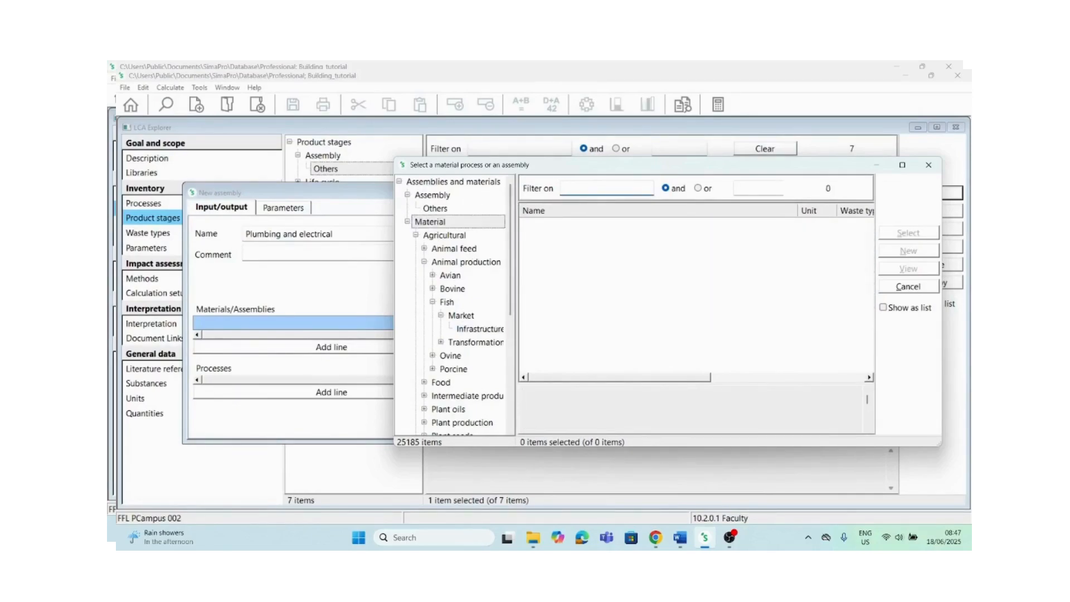
{"action": "type", "text": "pvc"}
{"action": "left_click", "coordinate": [883, 307]}
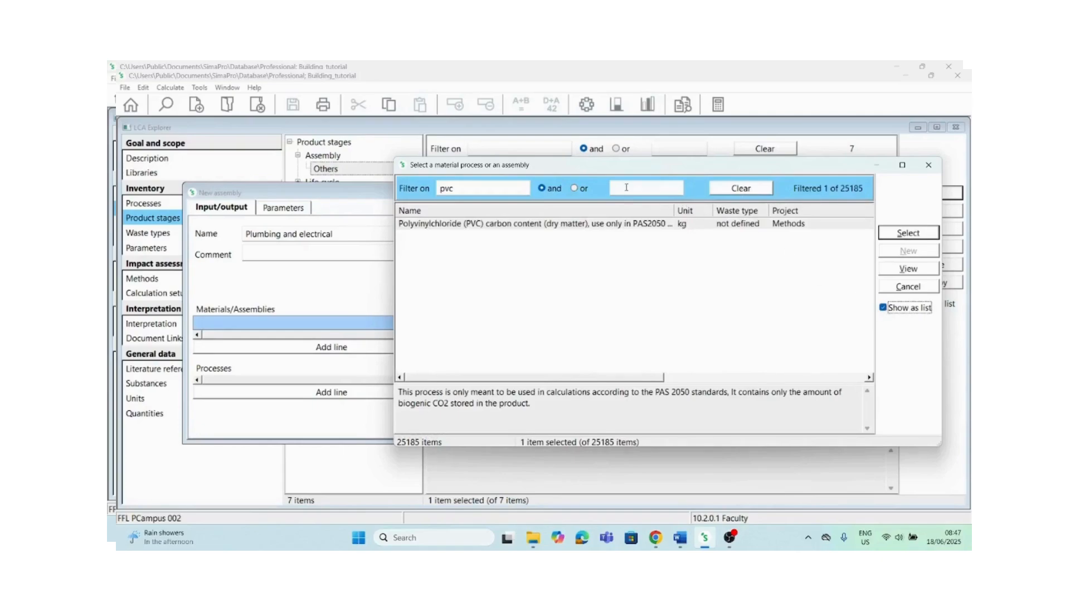
Copy "granulate" from the PVC Pipes entry in Word into the second material filter in SimaPro and combine the two terms with "or".
{"action": "left_click", "coordinate": [679, 543]}
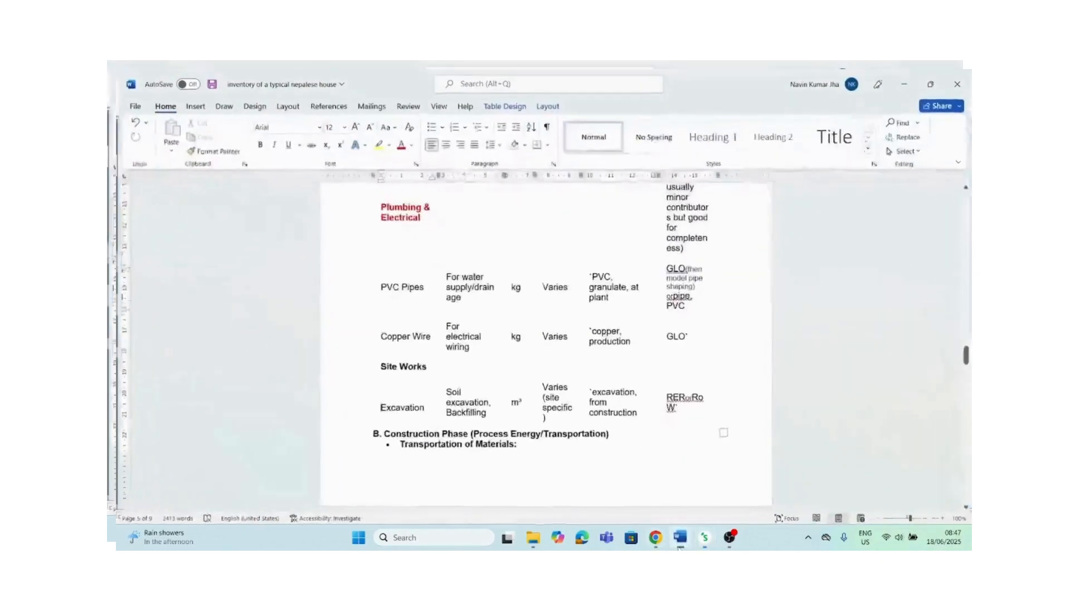
{"action": "left_click", "coordinate": [704, 537]}
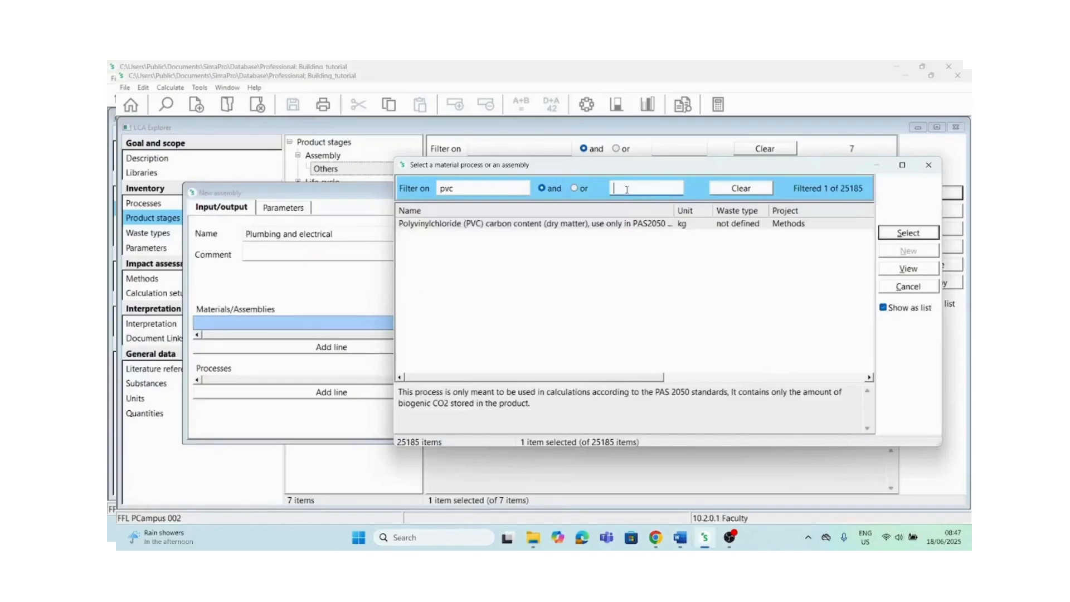
{"action": "right_click", "coordinate": [627, 188]}
{"action": "left_click", "coordinate": [658, 221]}
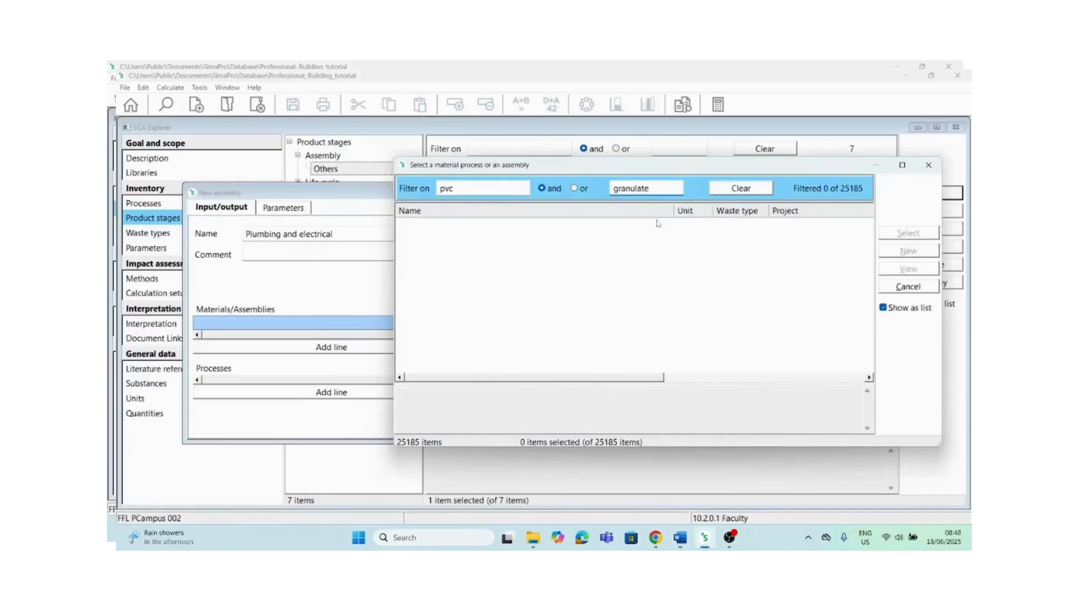
{"action": "left_click", "coordinate": [883, 308]}
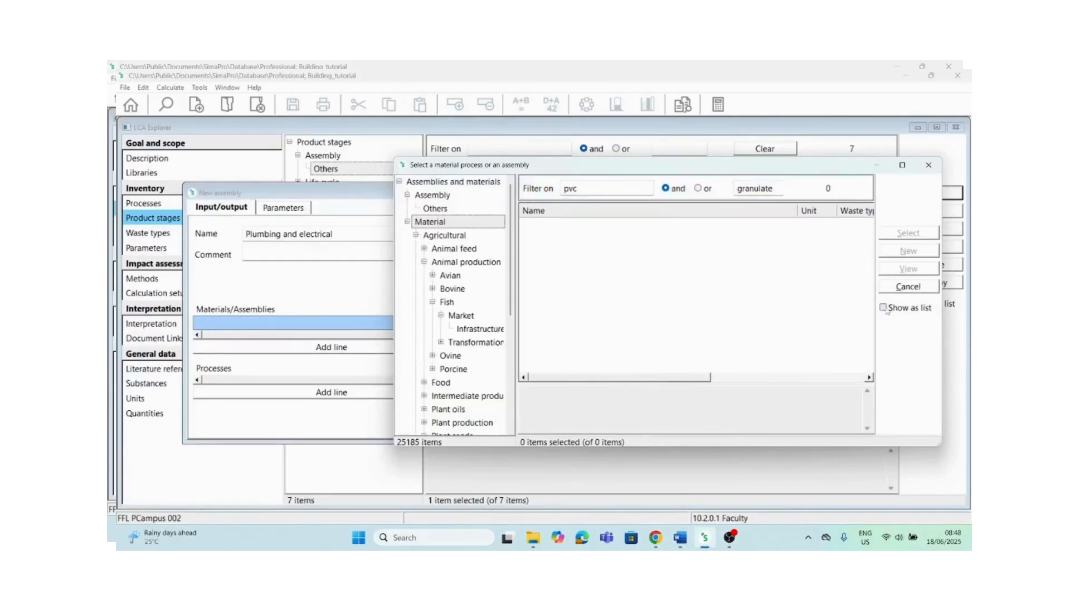
{"action": "left_click", "coordinate": [883, 308]}
{"action": "left_click", "coordinate": [524, 184]}
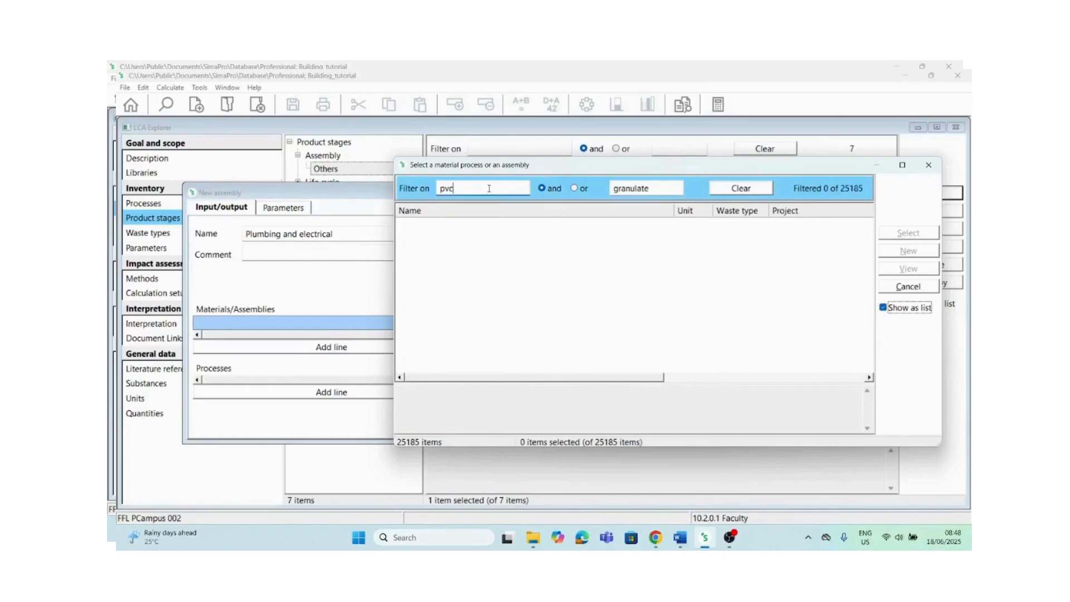
{"action": "left_click", "coordinate": [661, 190]}
{"action": "left_click", "coordinate": [575, 190]}
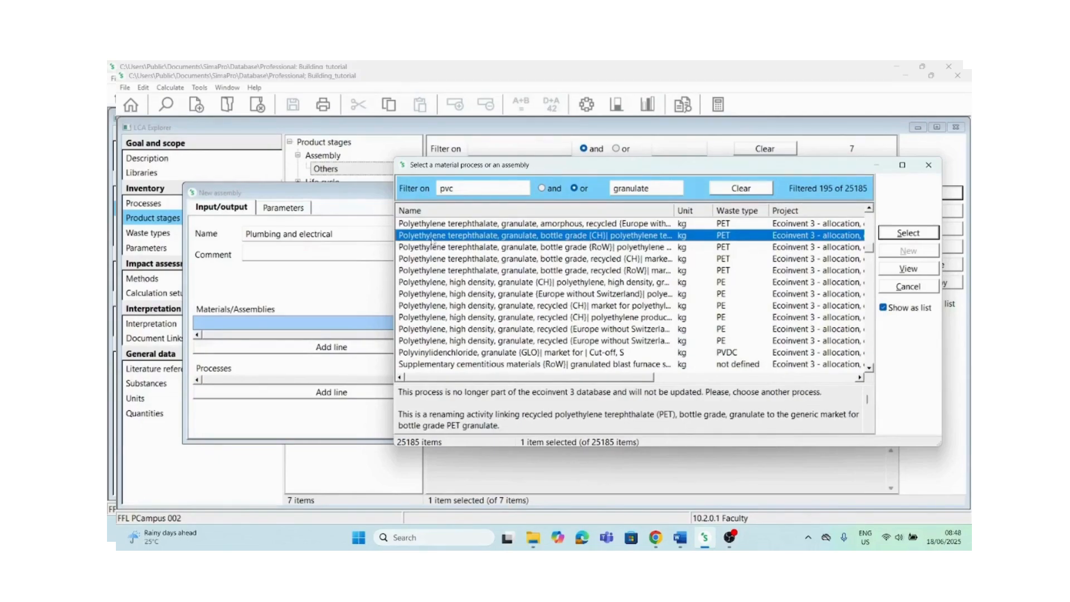
Add the "Polyethylene terephthalate, granulate, bottle grade {CH}" material to Plumbing and electrical and set its amount to 3 kg, checking the Word inventory.
{"action": "double_click", "coordinate": [432, 237]}
{"action": "left_click", "coordinate": [679, 538]}
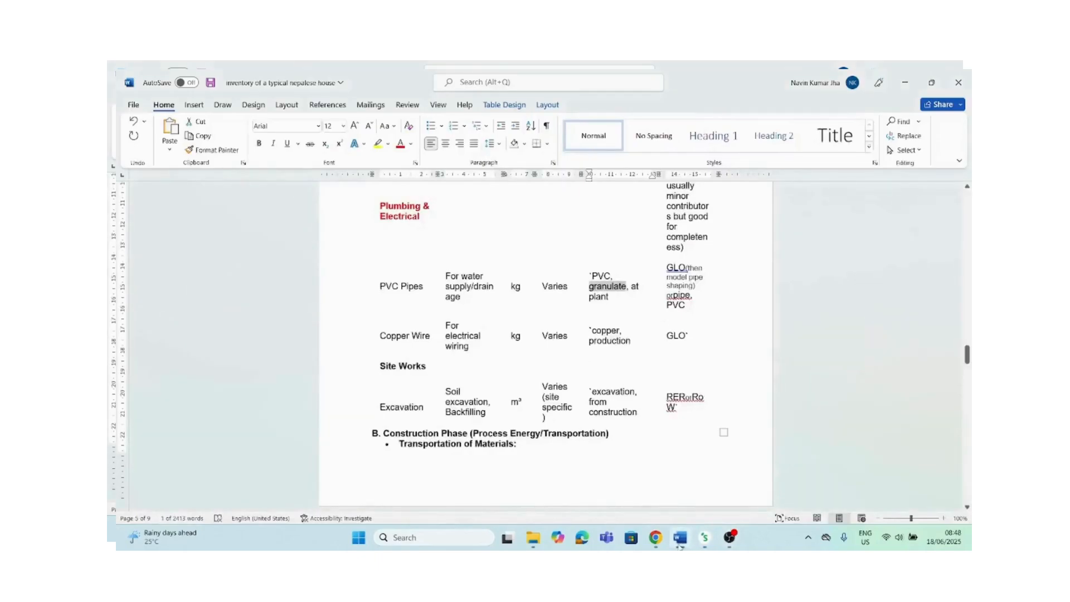
{"action": "left_click", "coordinate": [679, 538]}
{"action": "left_click", "coordinate": [505, 322]}
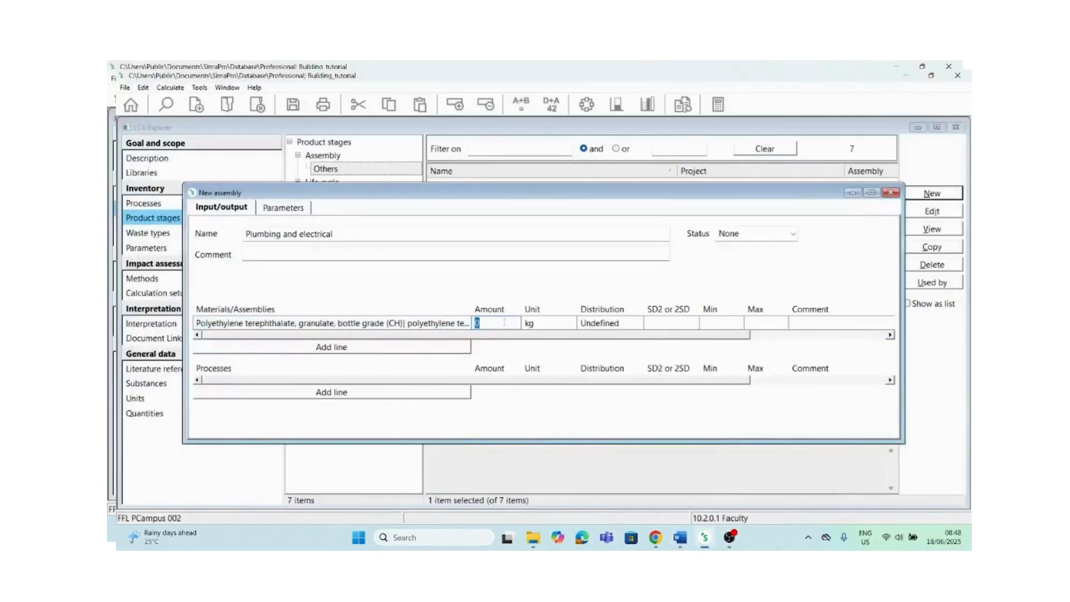
{"action": "type", "text": "3"}
Check the PVC Pipes entry in the Word inventory and enter "PVC pipes" as the polyethylene terephthalate line's comment in SimaPro.
{"action": "left_click", "coordinate": [679, 538]}
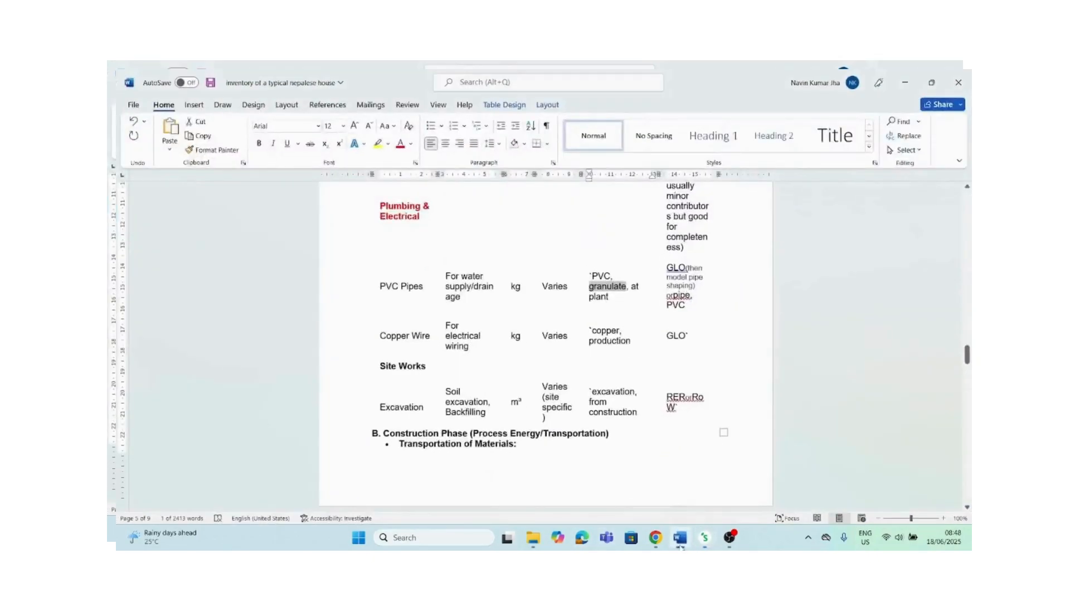
{"action": "left_click", "coordinate": [681, 546]}
{"action": "left_click", "coordinate": [802, 328]}
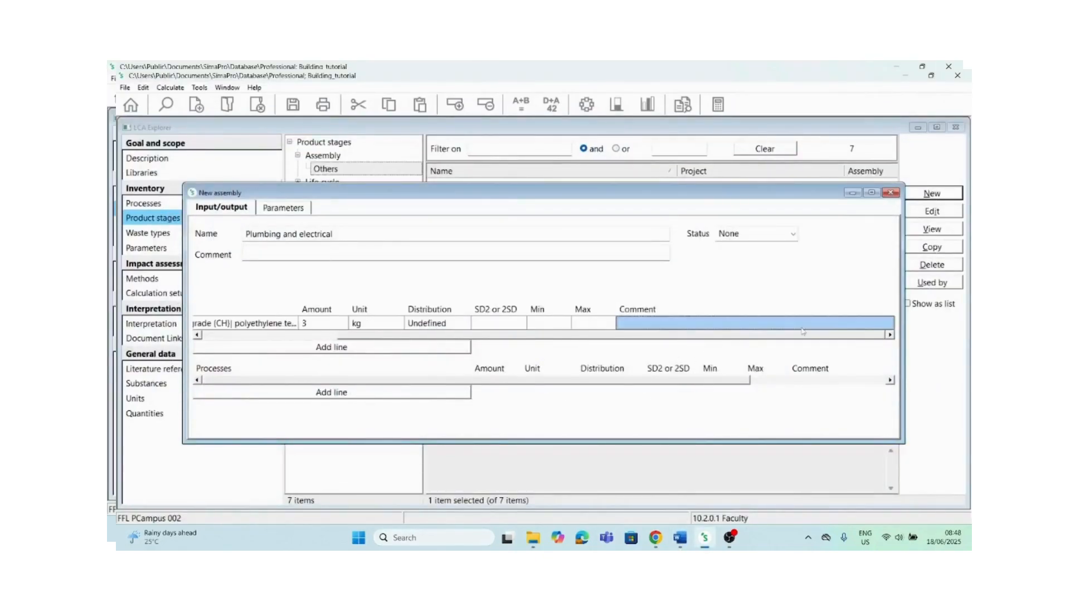
{"action": "type", "text": "PVC "}
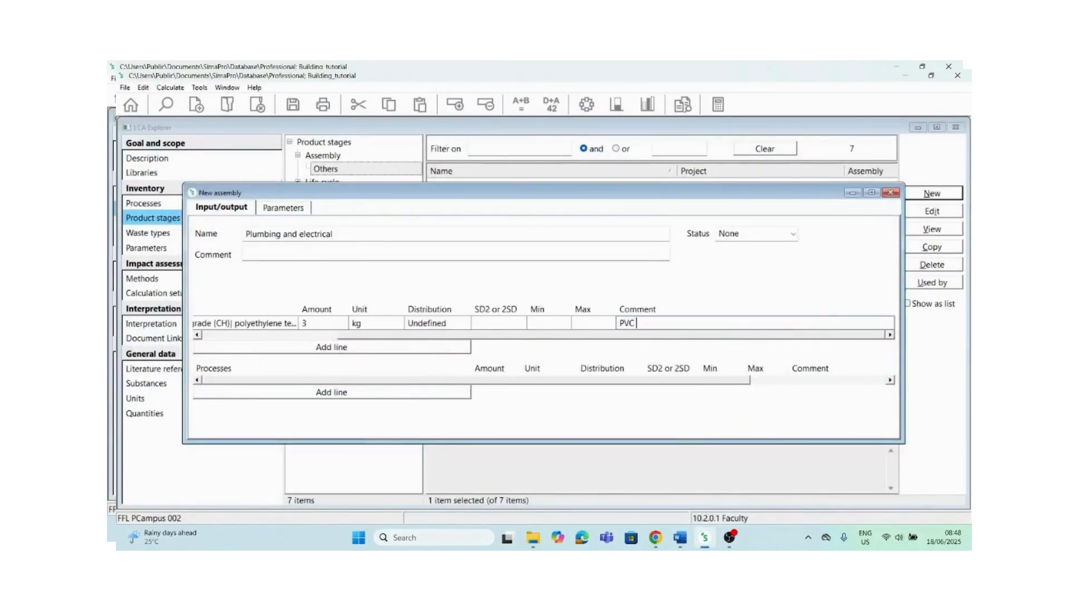
{"action": "type", "text": "pie"}
{"action": "type", "text": "pes"}
Add the "Copper {RAS}| copper production, primary | Cut-off, S" material by filtering on "copper", and set its amount to 2 kg.
{"action": "left_click", "coordinate": [338, 350]}
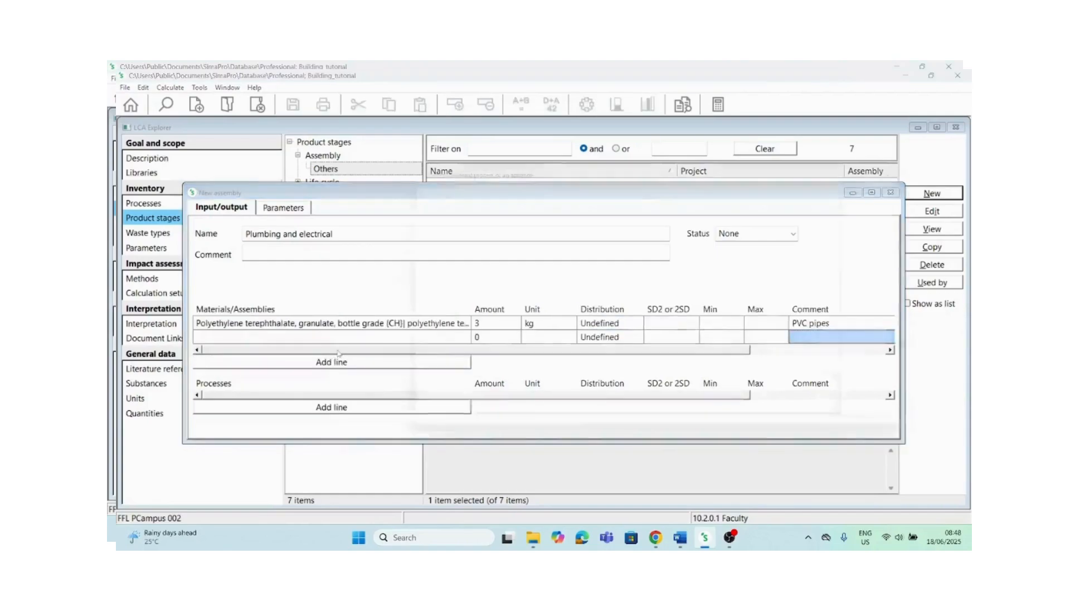
{"action": "left_click", "coordinate": [883, 307]}
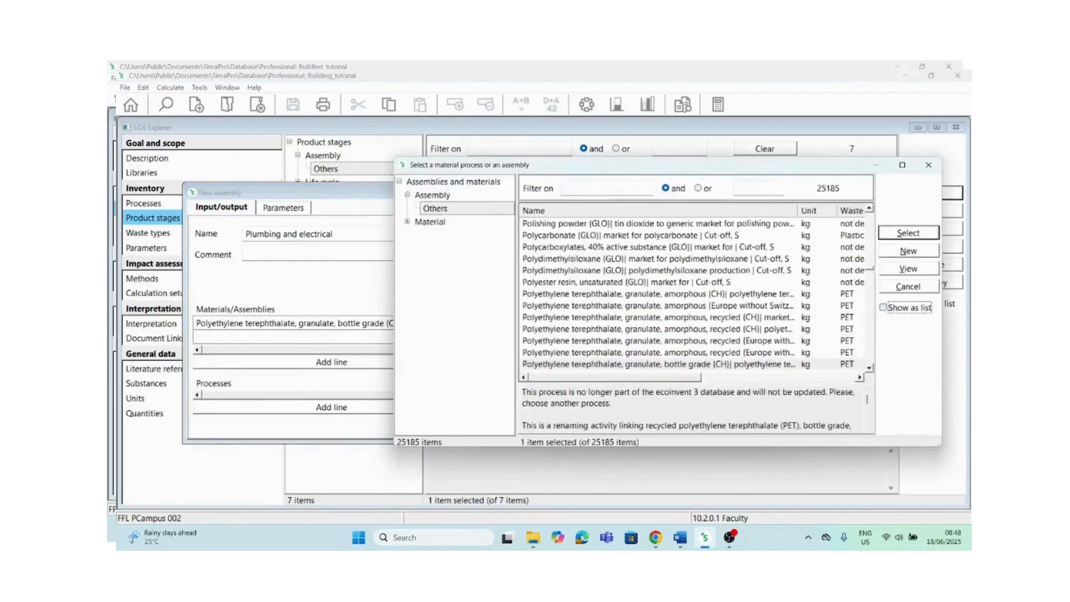
{"action": "left_click", "coordinate": [680, 544]}
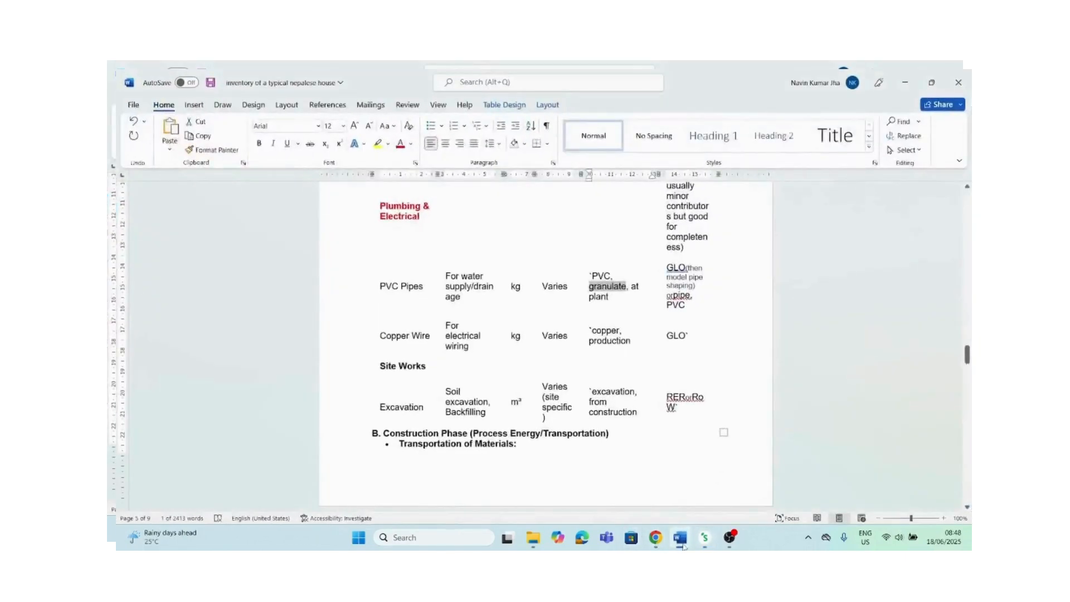
{"action": "left_click", "coordinate": [683, 546]}
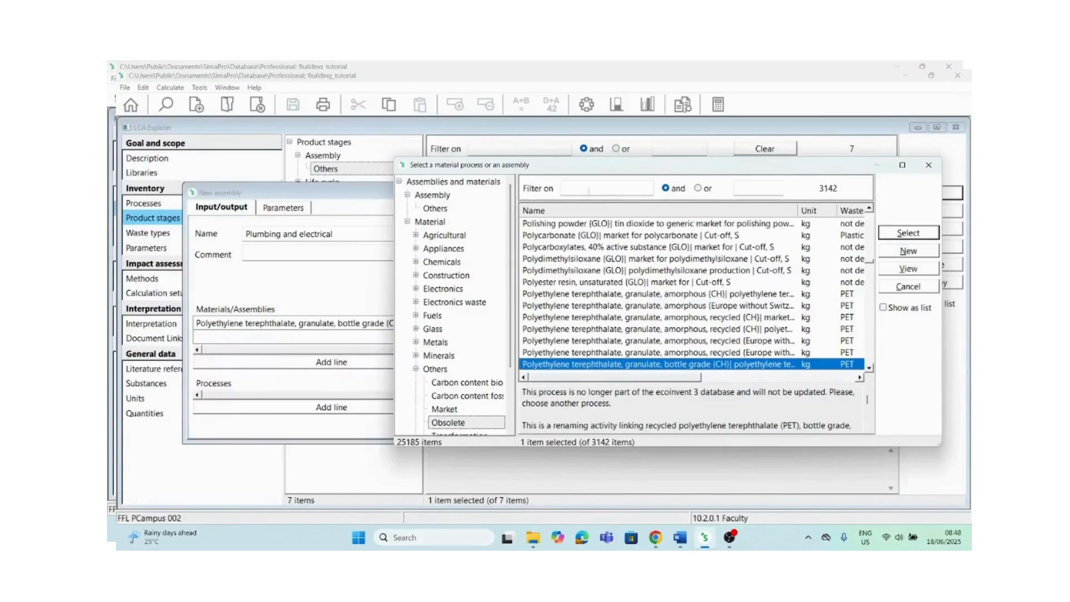
{"action": "left_click", "coordinate": [588, 188]}
{"action": "type", "text": "copper"}
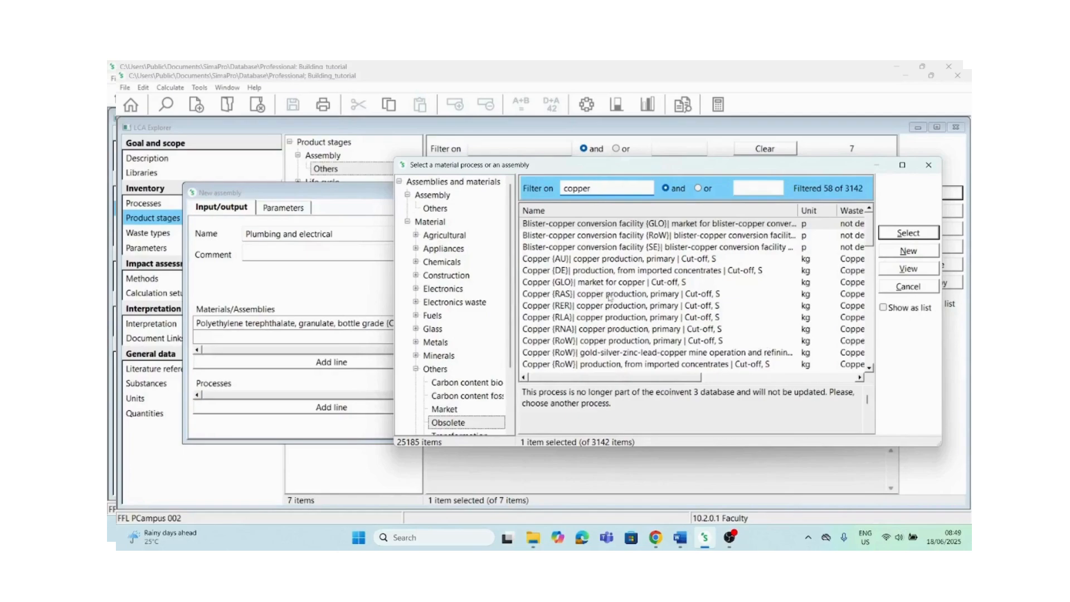
{"action": "double_click", "coordinate": [609, 297]}
{"action": "left_click", "coordinate": [500, 334]}
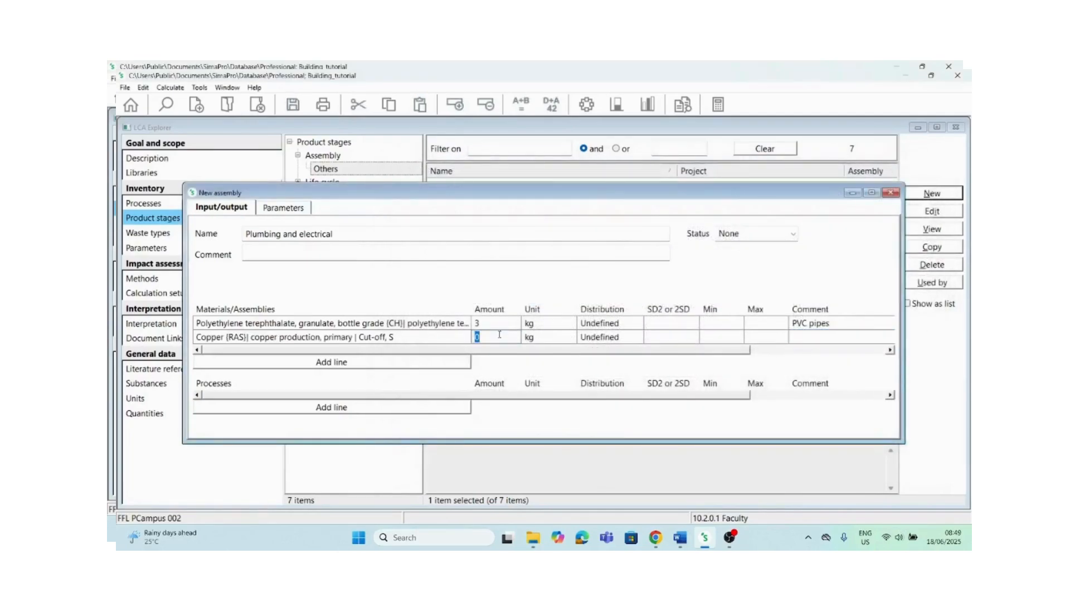
{"action": "type", "text": "2"}
Check the Copper Wire entry in Word and enter "Copper wire" as the copper line's comment in SimaPro.
{"action": "left_click", "coordinate": [683, 539]}
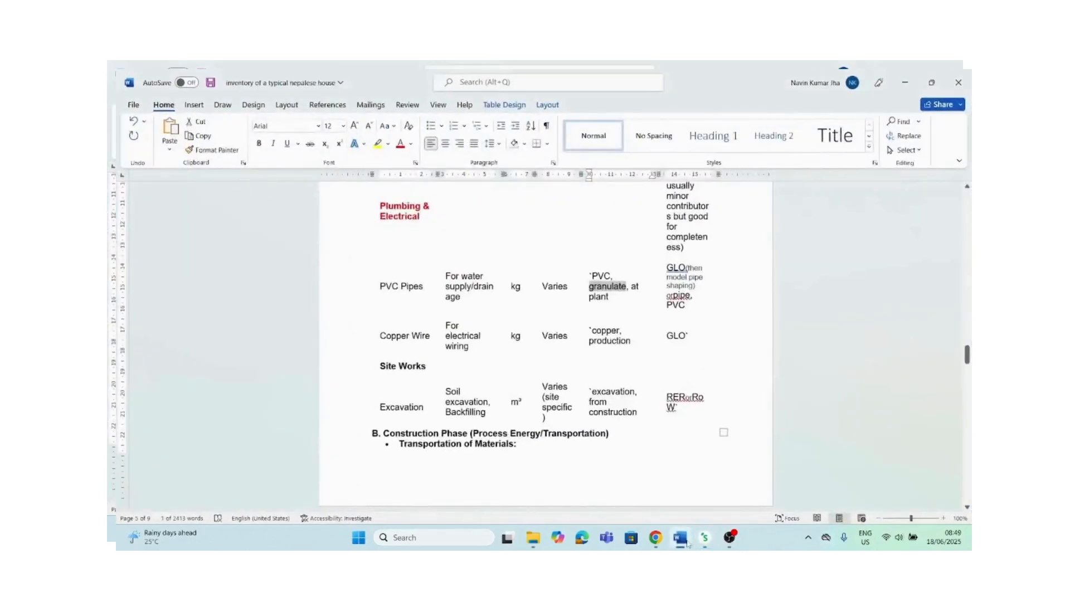
{"action": "left_click", "coordinate": [684, 540]}
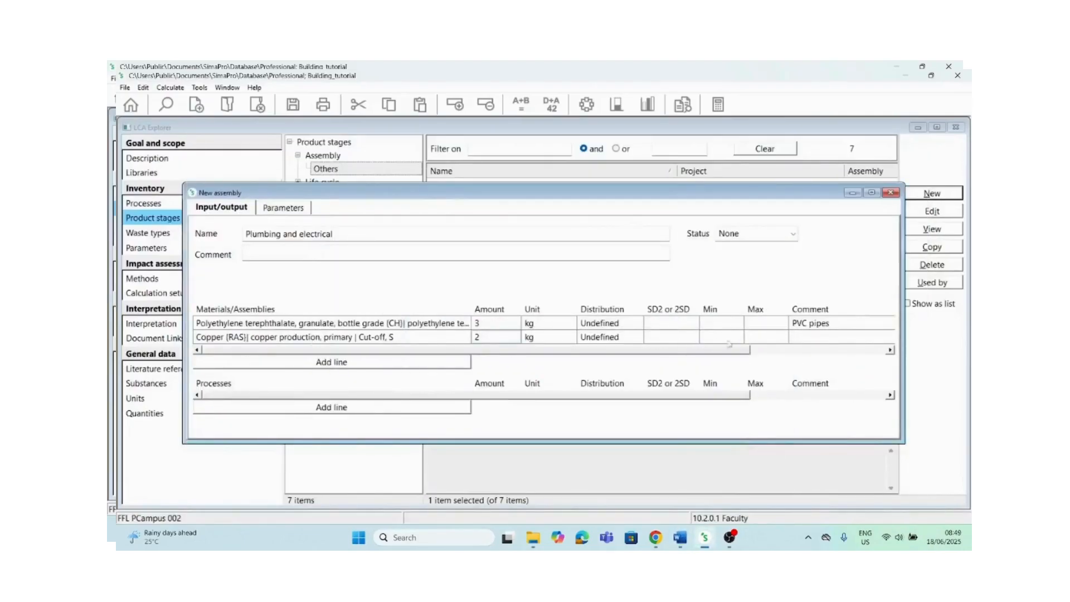
{"action": "left_click", "coordinate": [800, 336]}
{"action": "type", "text": "Cop"}
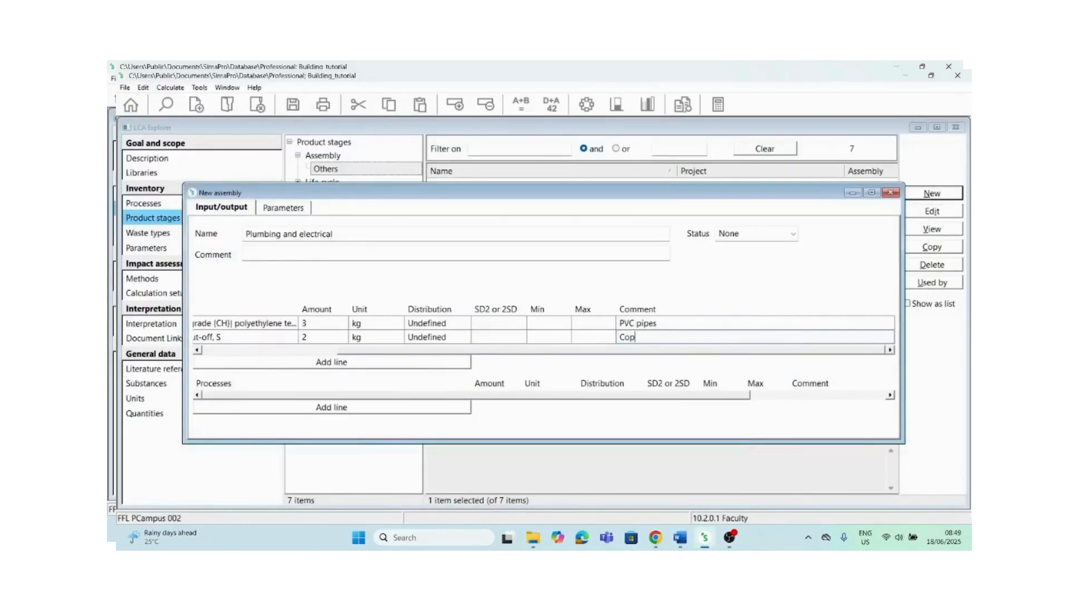
{"action": "type", "text": "per wire"}
{"action": "left_click", "coordinate": [378, 399]}
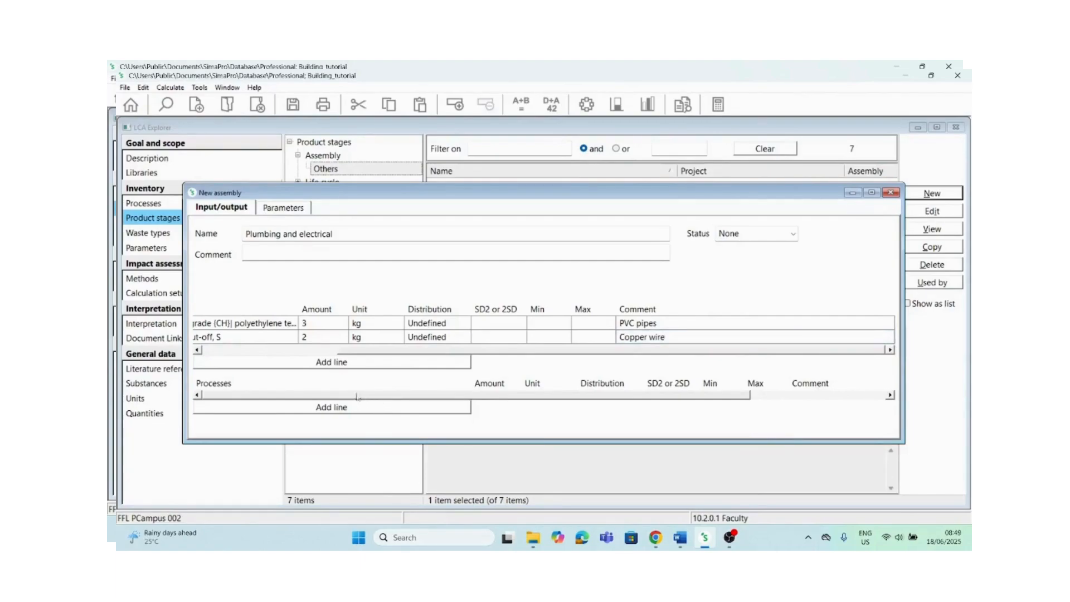
{"action": "left_click_drag", "start_coordinate": [421, 350], "coordinate": [287, 350]}
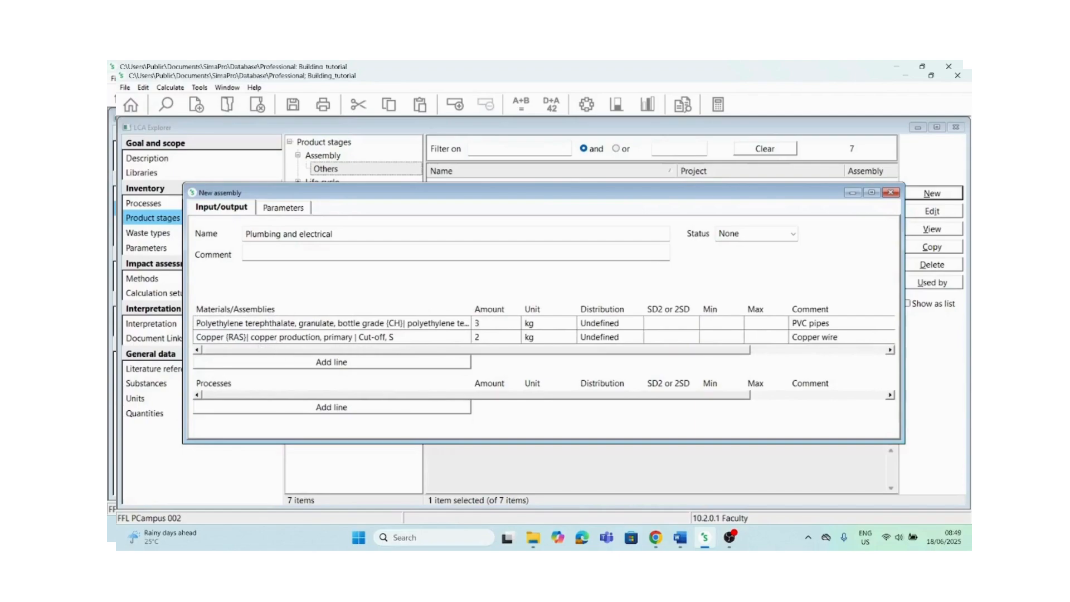
Check the Plumbing & Electrical section in Word once more, then save and close the Plumbing and electrical assembly in SimaPro.
{"action": "left_click", "coordinate": [678, 543]}
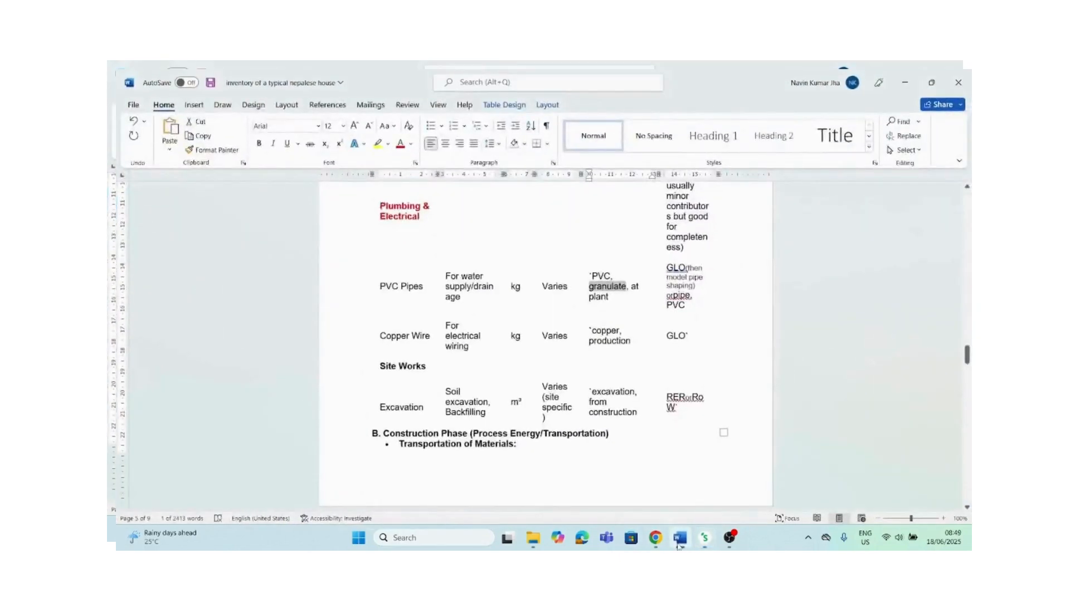
{"action": "left_click", "coordinate": [678, 543]}
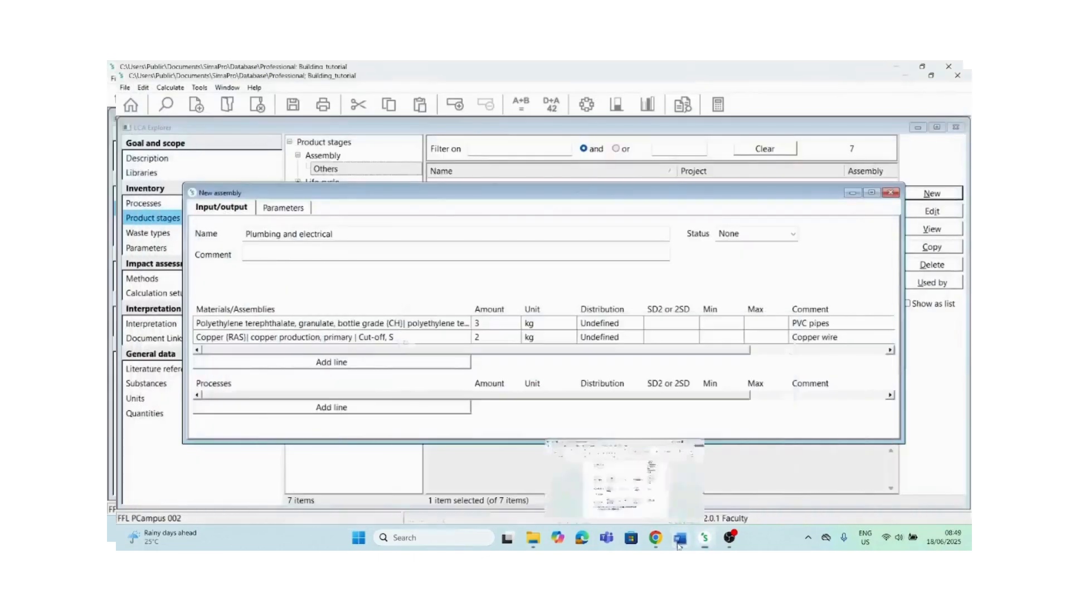
{"action": "left_click", "coordinate": [295, 107]}
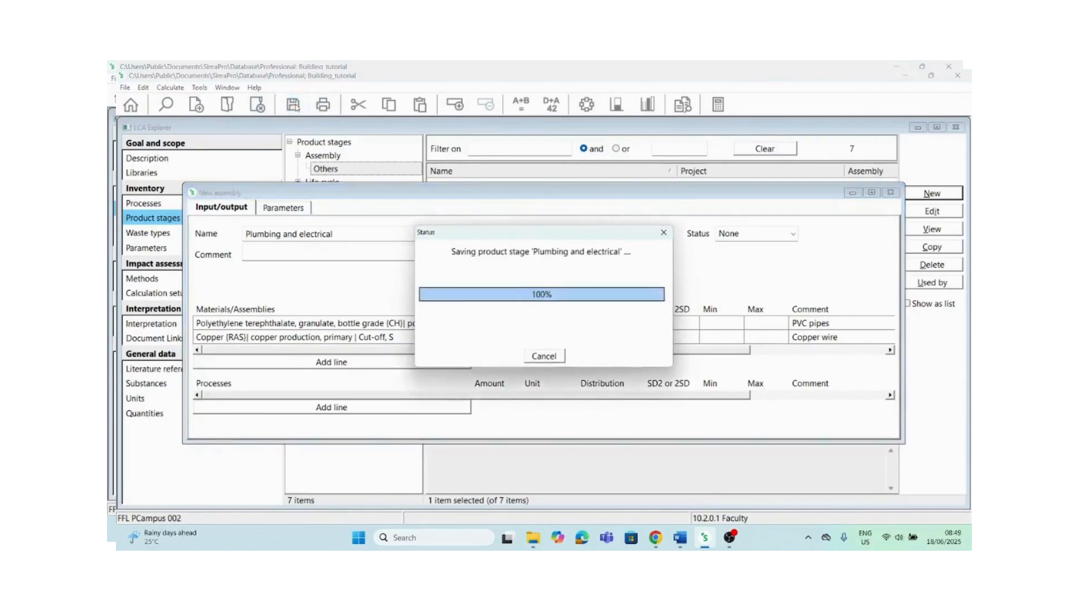
{"action": "left_click", "coordinate": [889, 191]}
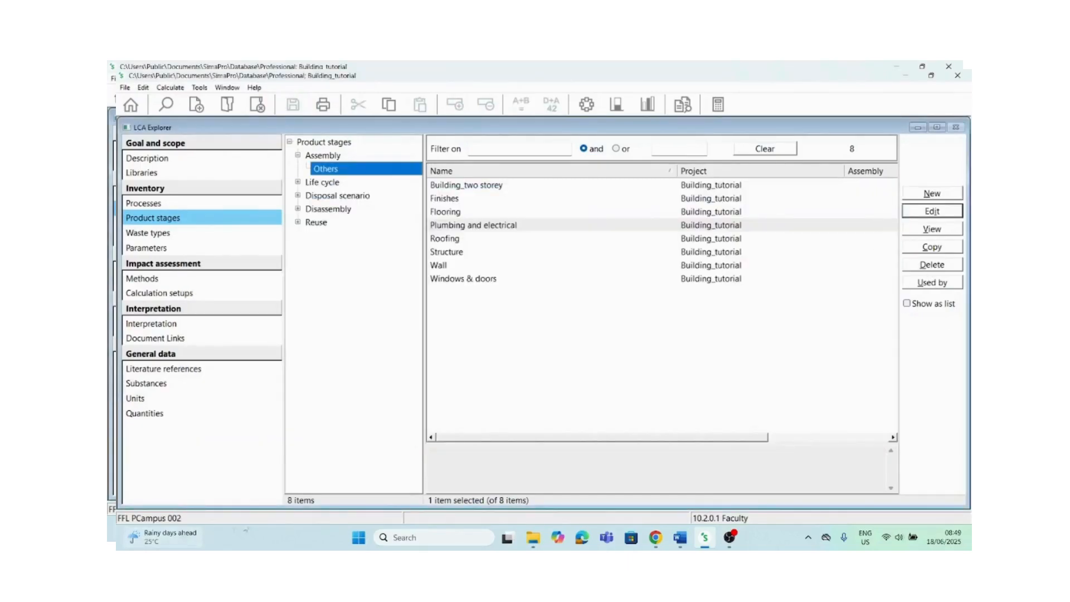
{"action": "left_click", "coordinate": [875, 240]}
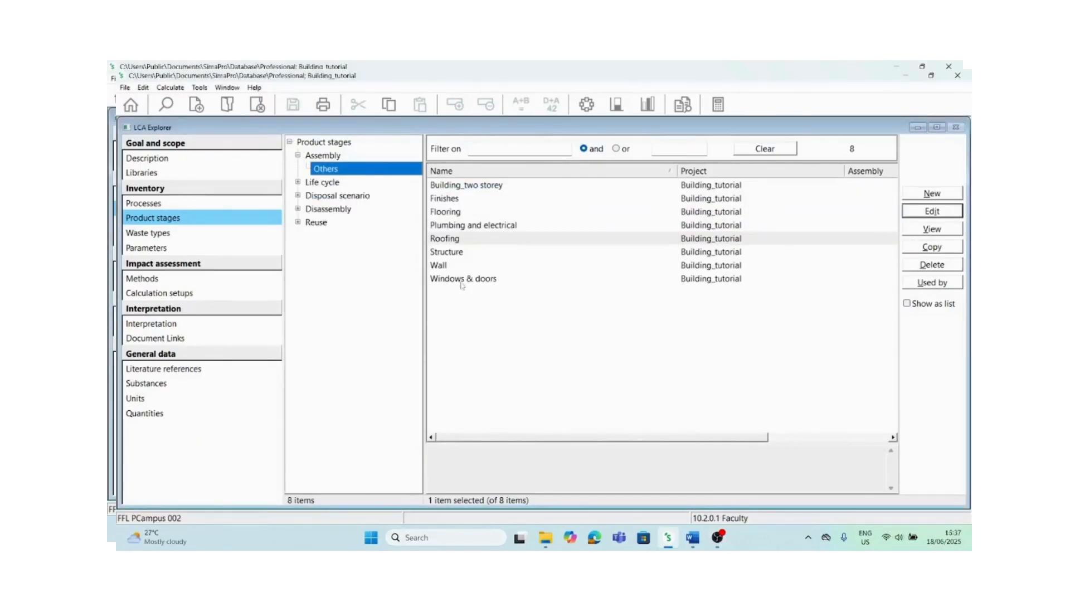
Create a new assembly and name it "Construction Phase (Process Energy/Transportation)", copying that heading from the Word inventory.
{"action": "left_click", "coordinate": [924, 195]}
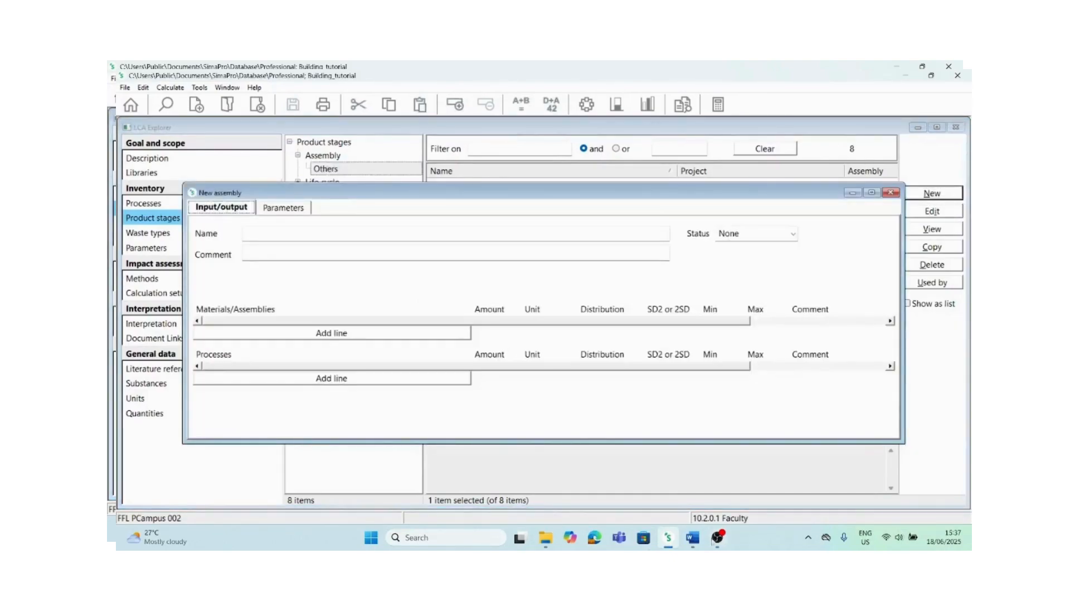
{"action": "left_click", "coordinate": [691, 545]}
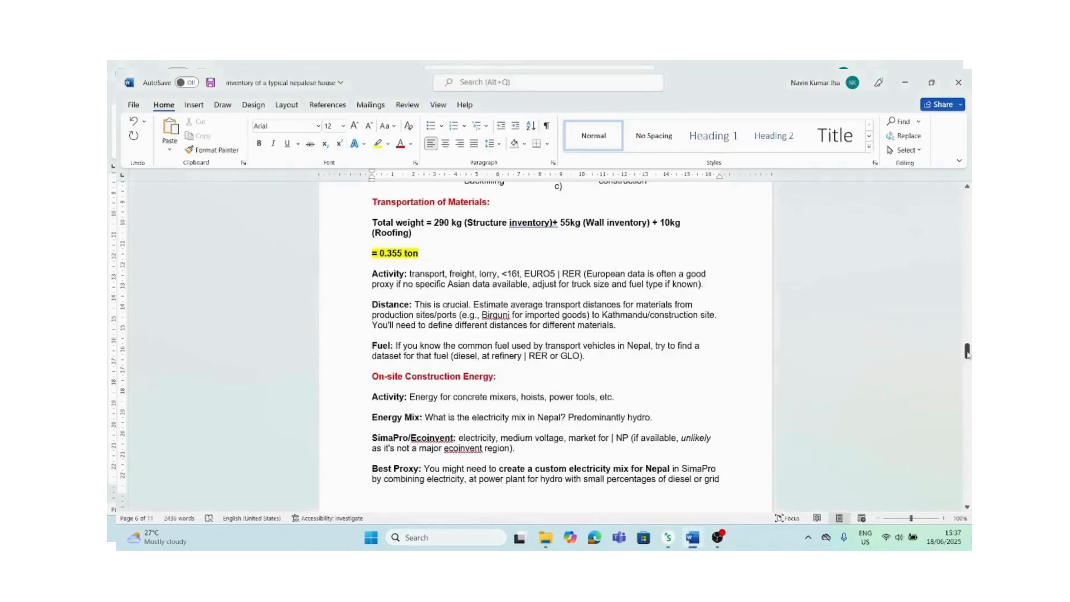
{"action": "mouse_move", "coordinate": [967, 352]}
{"action": "left_mouse_down"}
{"action": "mouse_move", "coordinate": [967, 291]}
{"action": "mouse_move", "coordinate": [966, 338]}
{"action": "left_mouse_up"}
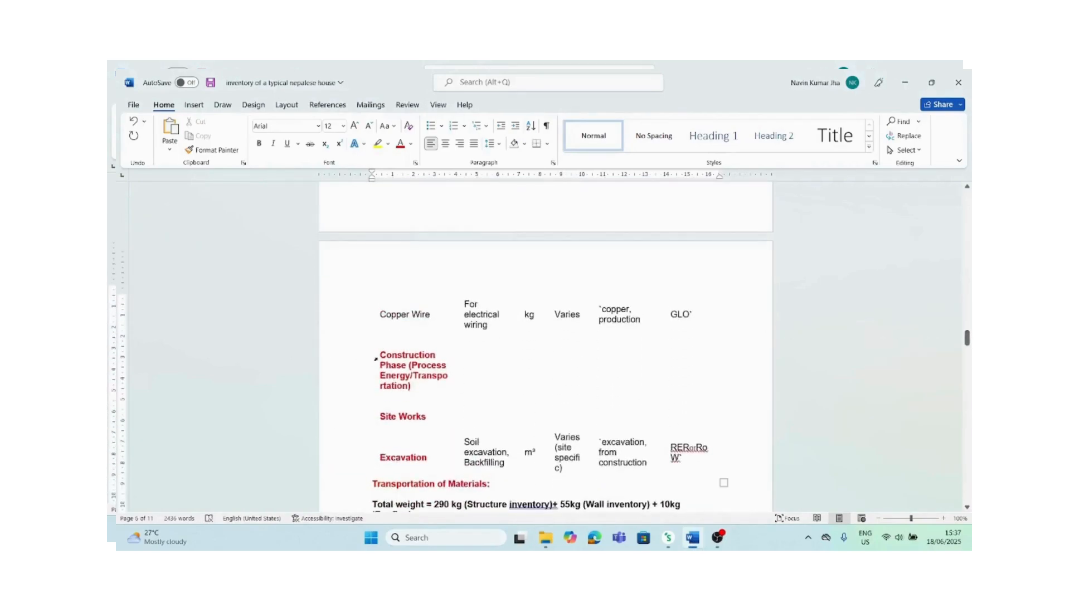
{"action": "left_click_drag", "start_coordinate": [380, 354], "coordinate": [413, 385]}
{"action": "key", "text": "ctrl+c"}
{"action": "right_click", "coordinate": [414, 374]}
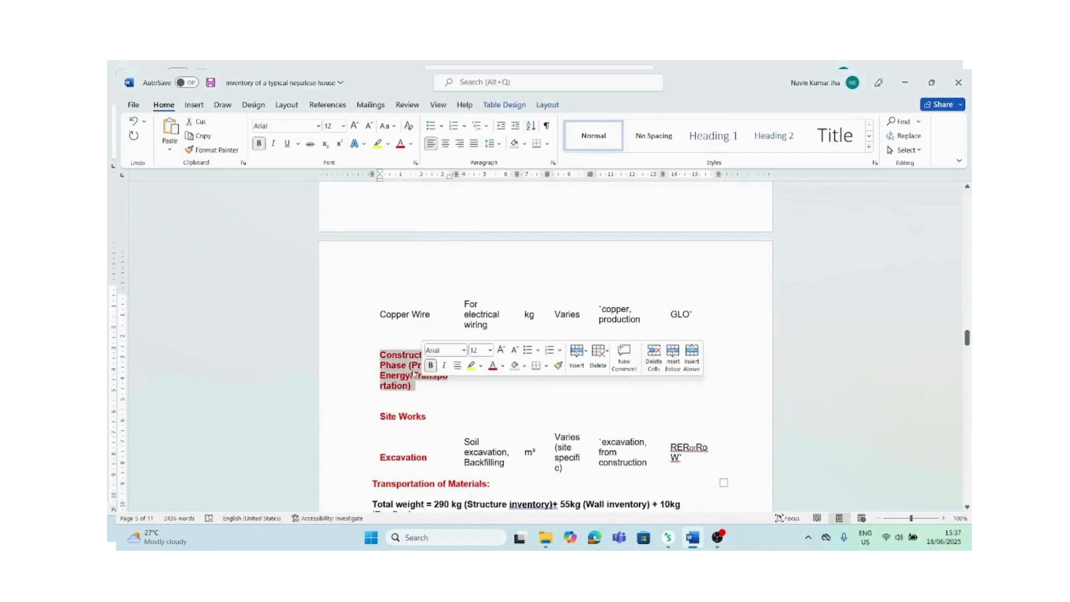
{"action": "left_click", "coordinate": [441, 127]}
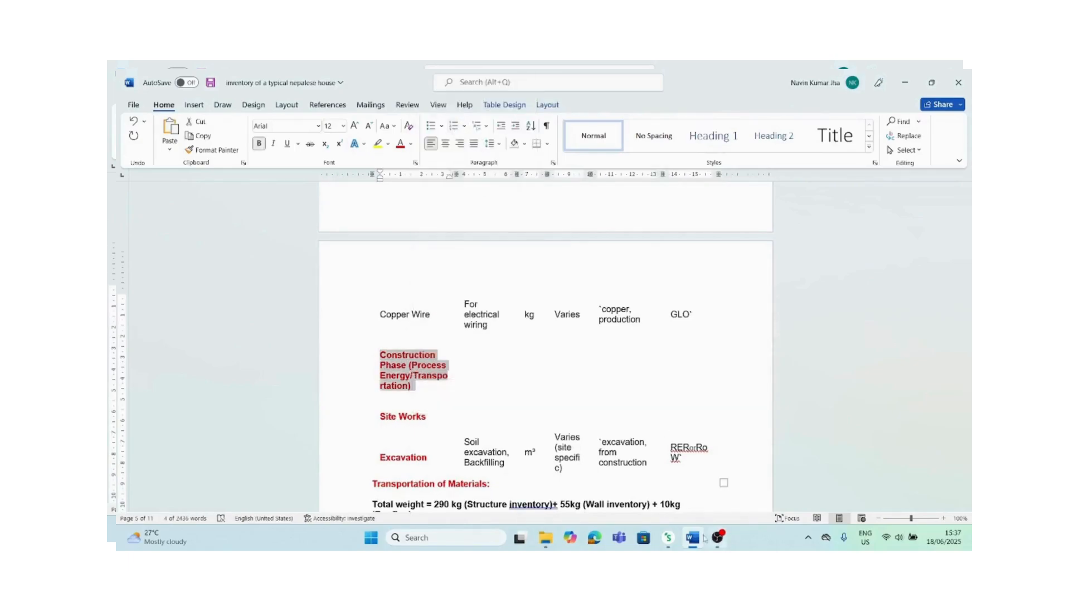
{"action": "left_click", "coordinate": [667, 538]}
{"action": "left_click", "coordinate": [287, 234]}
{"action": "right_click", "coordinate": [284, 234]}
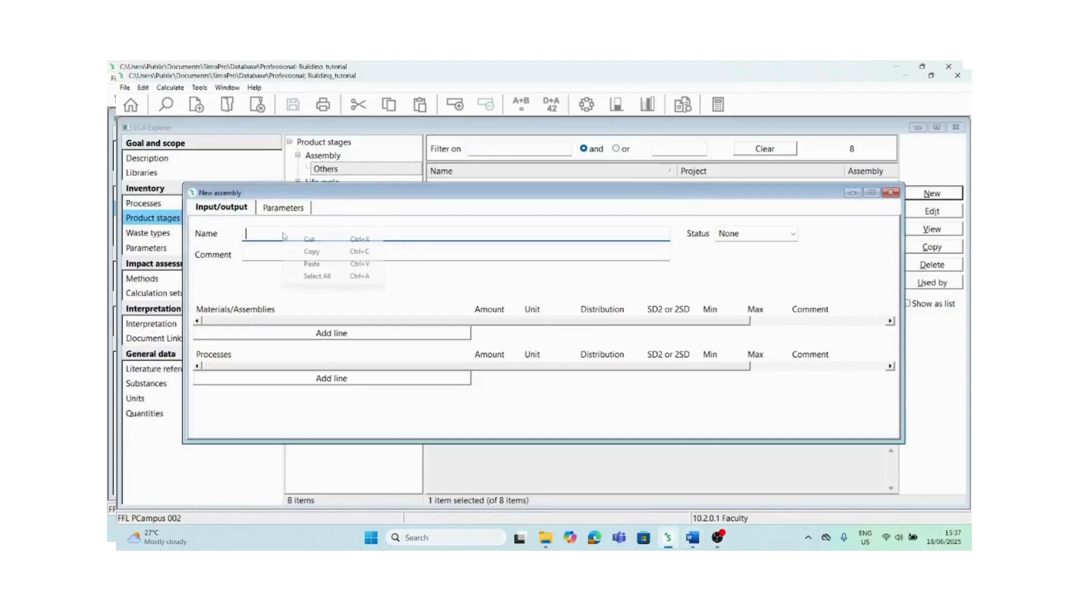
{"action": "left_click", "coordinate": [300, 264]}
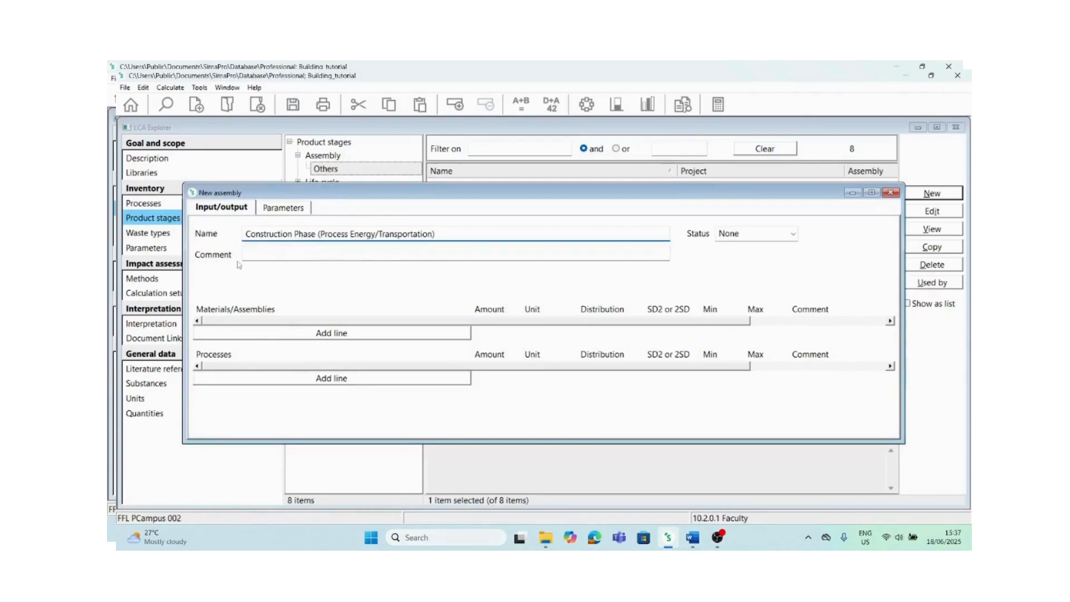
Set the assembly's comment to "Total emboided emissions/environmental impact during transportation, construction such as mixing aggregates with machines, electricity consumption etc.".
{"action": "left_click", "coordinate": [264, 253]}
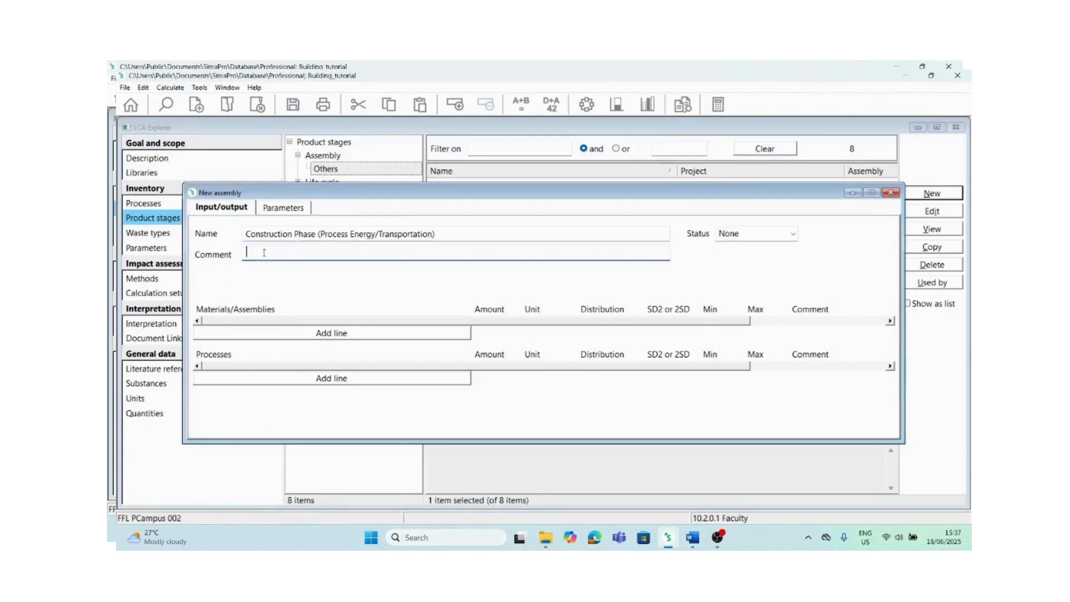
{"action": "type", "text": "Tot"}
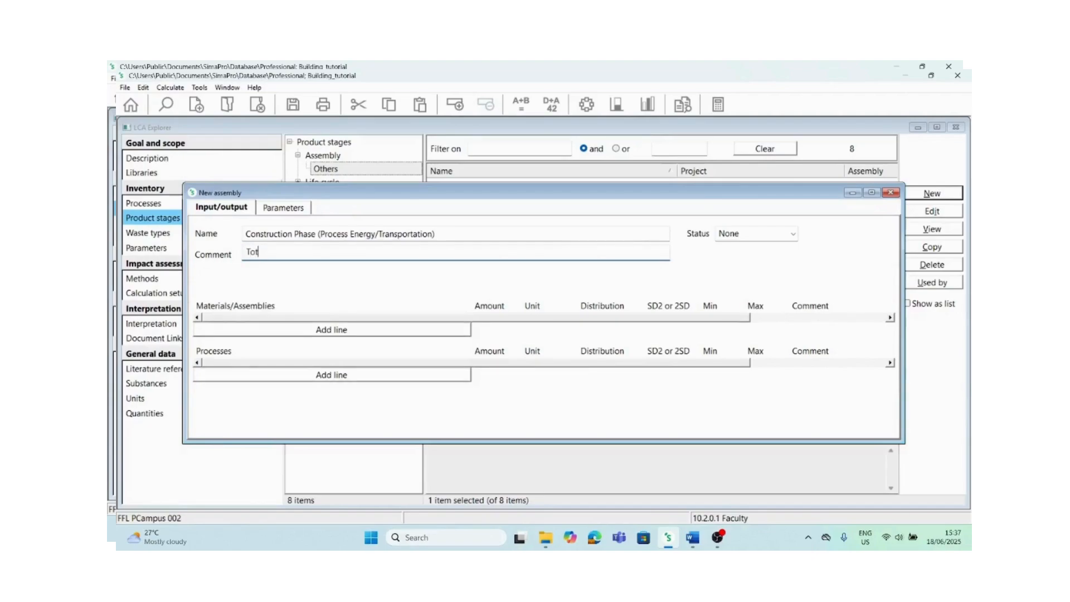
{"action": "type", "text": "al embodied emissions/en"}
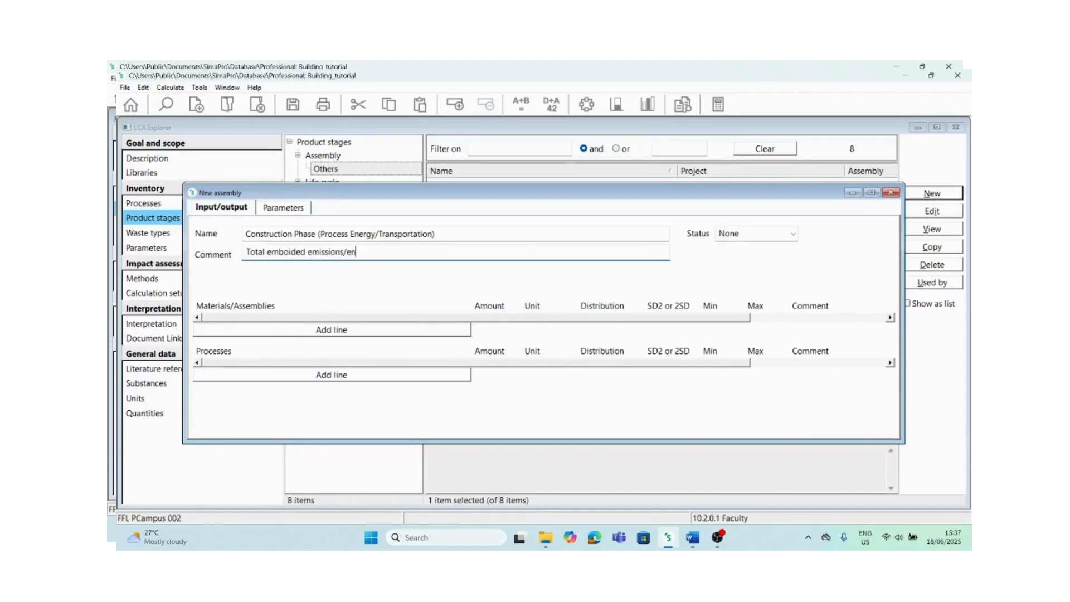
{"action": "type", "text": "vironmental impact during "}
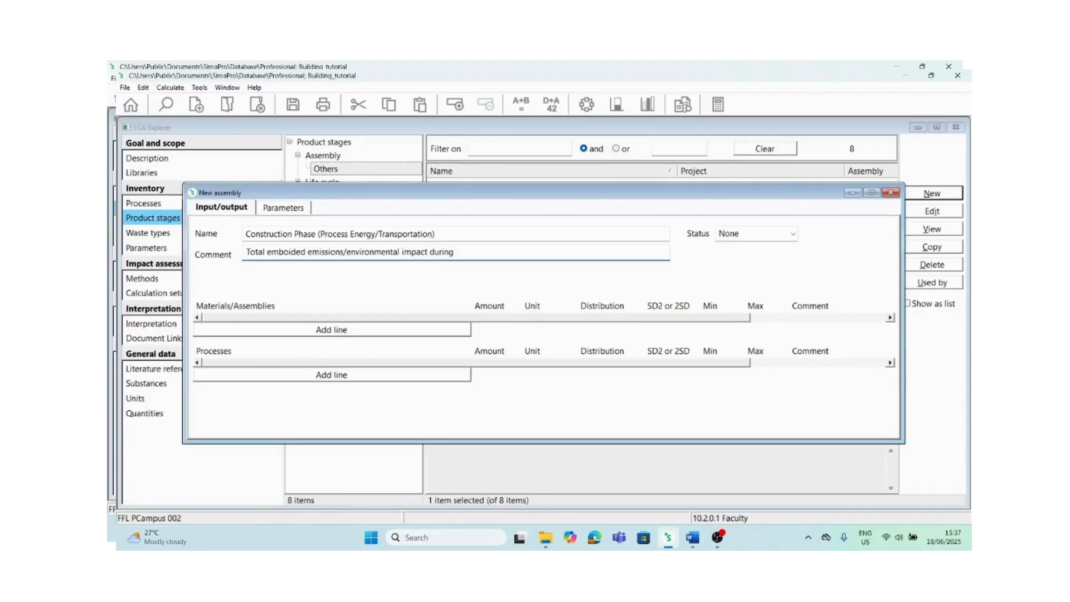
{"action": "type", "text": "transportation, constructi"}
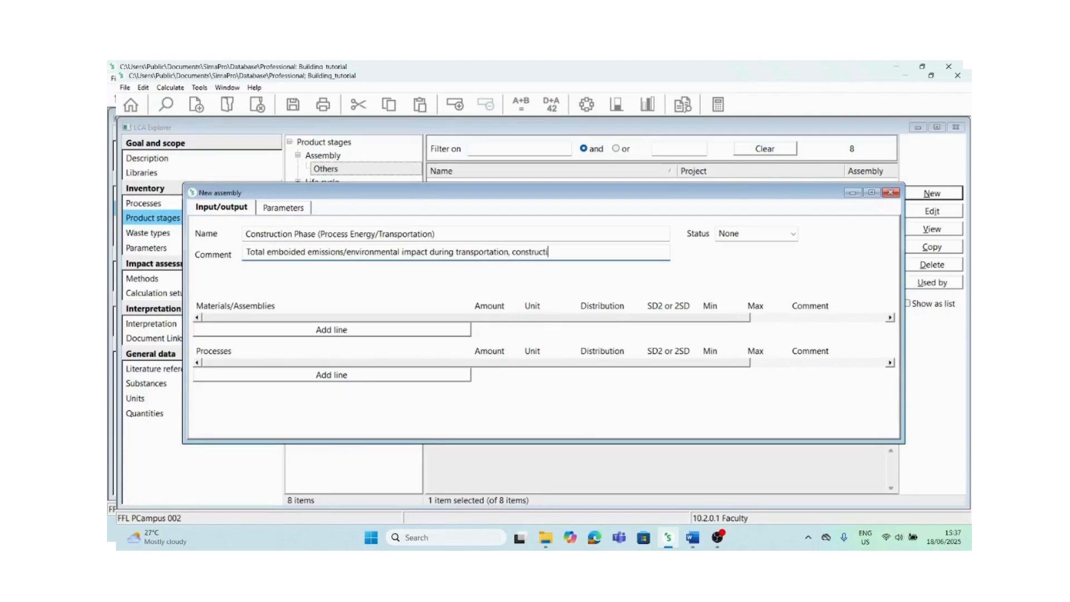
{"action": "type", "text": "on such as mixing aggregates "}
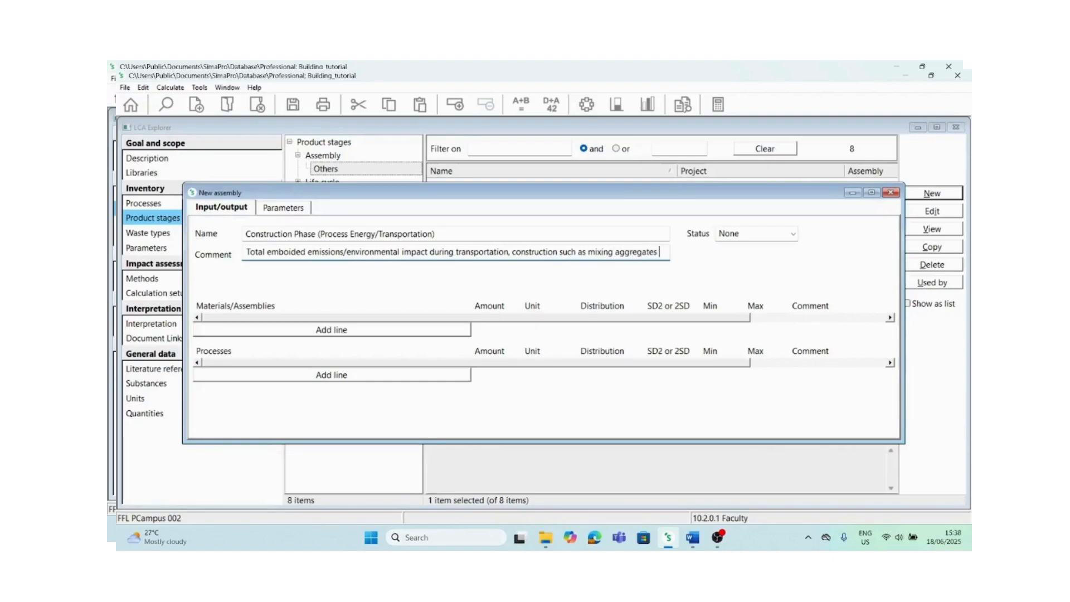
{"action": "type", "text": "with mach"}
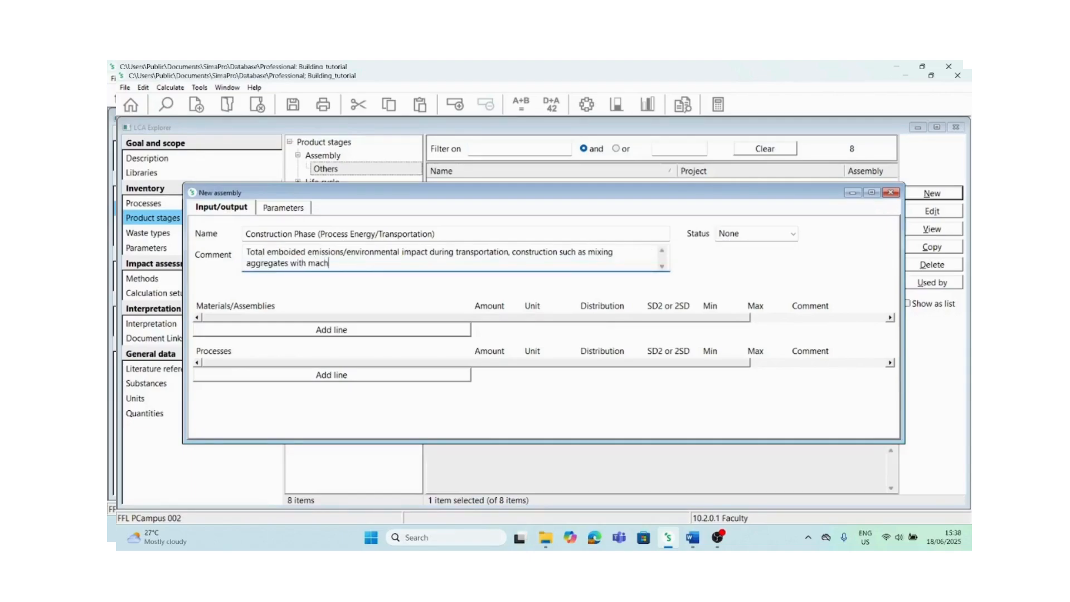
{"action": "type", "text": "ines, electricity consumption etc."}
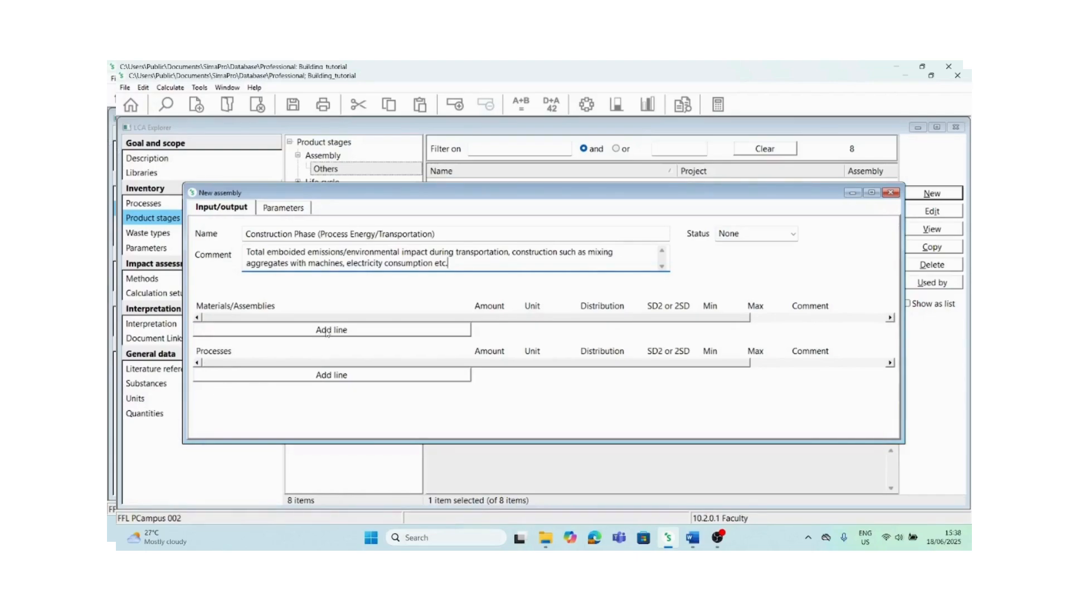
Start a new process line in the assembly, and copy "Excavation" from the Site Works section of the Word inventory.
{"action": "left_click", "coordinate": [316, 379]}
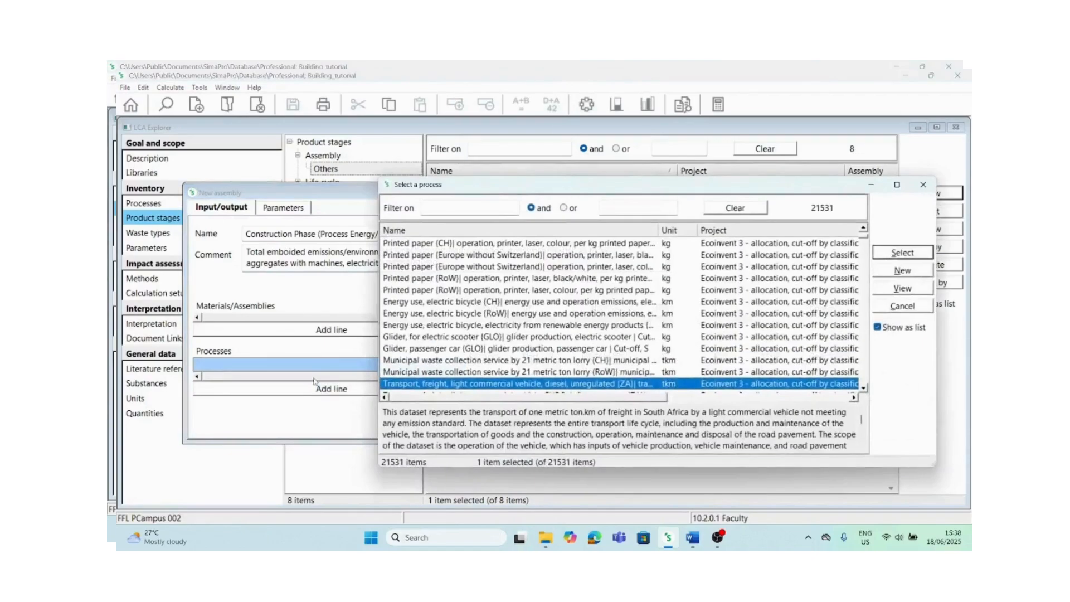
{"action": "left_click", "coordinate": [877, 327]}
{"action": "left_click", "coordinate": [690, 538]}
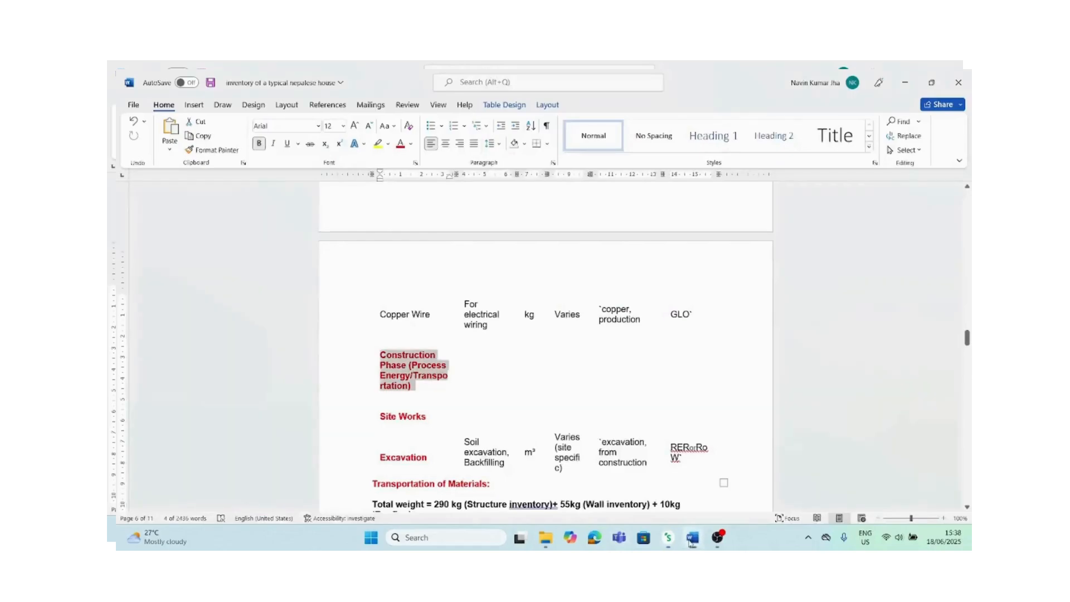
{"action": "scroll", "coordinate": [917, 373], "scroll_direction": "down", "scroll_amount": 3}
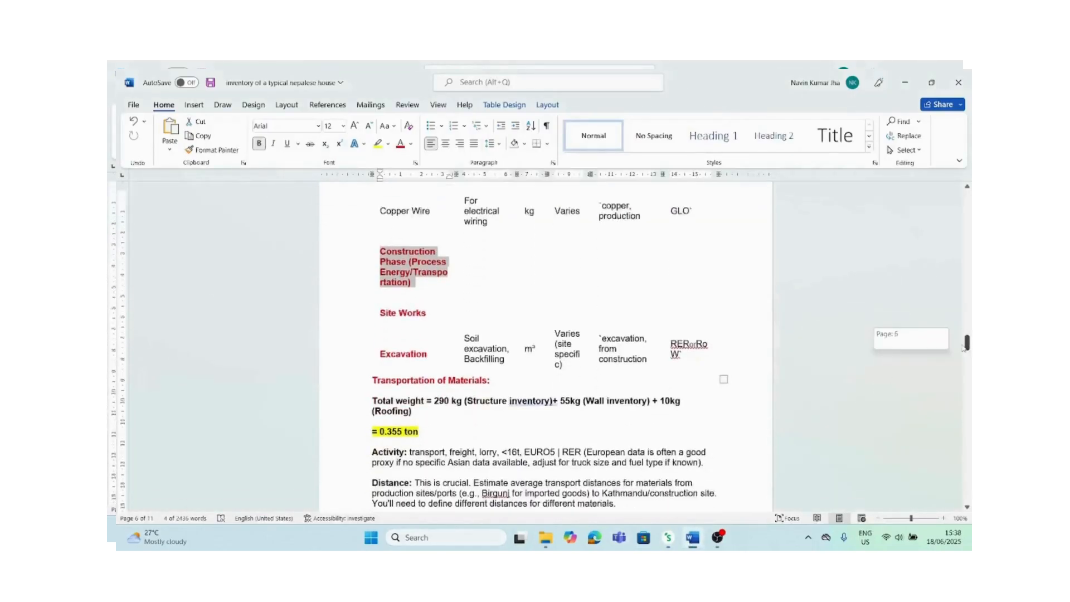
{"action": "left_click", "coordinate": [393, 302]}
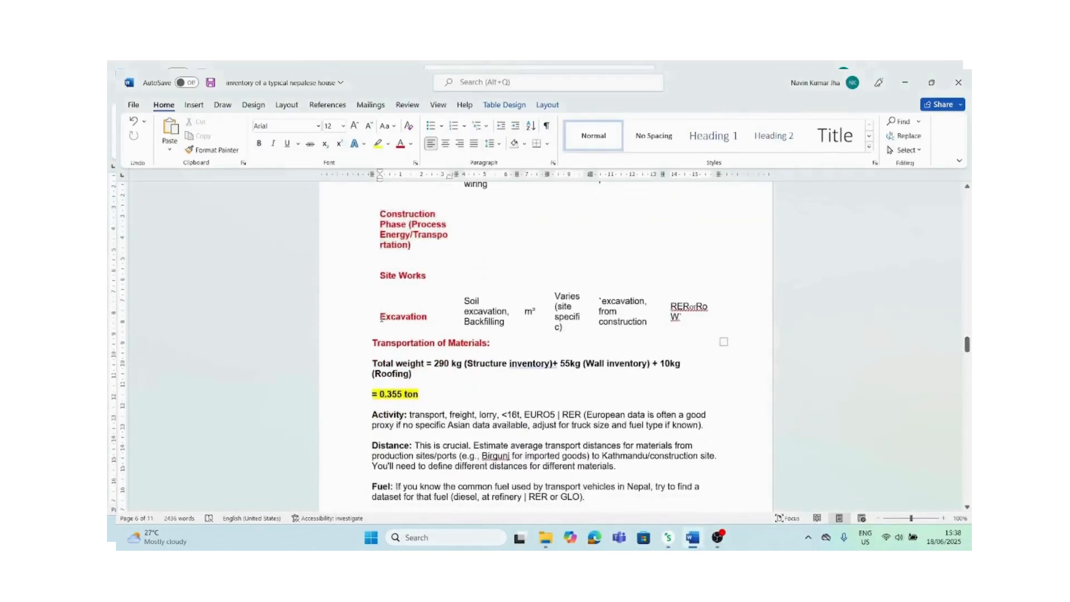
{"action": "left_click_drag", "start_coordinate": [381, 317], "coordinate": [428, 317]}
{"action": "right_click", "coordinate": [428, 318]}
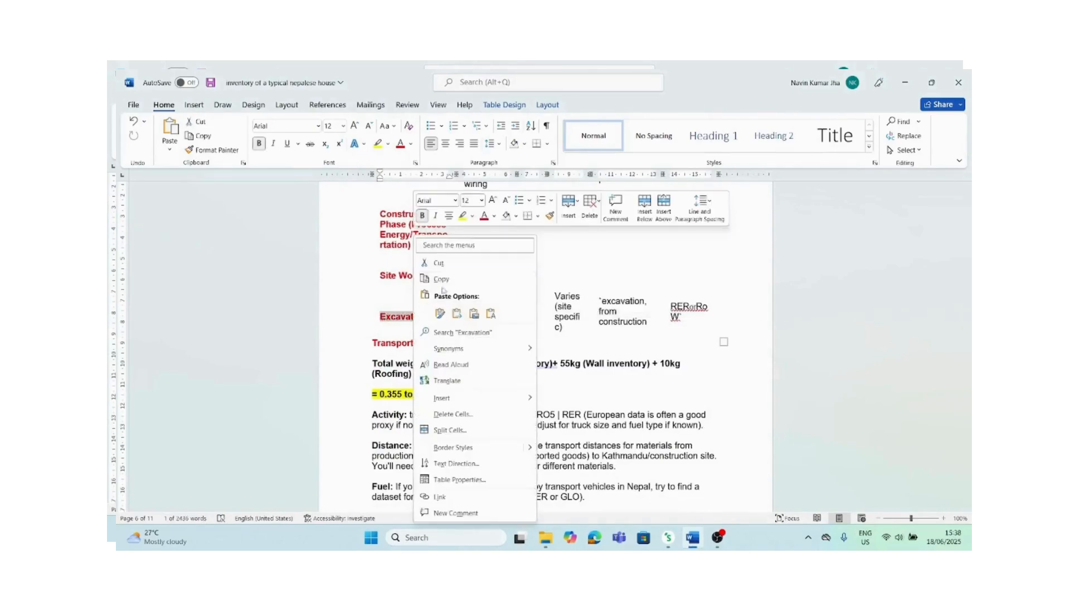
{"action": "left_click", "coordinate": [442, 280]}
In SimaPro, filter the full process list on "Excavation", add the first "Excavation, hydraulic digger {RoW}" process and set its amount to 1 m3.
{"action": "left_click", "coordinate": [667, 538]}
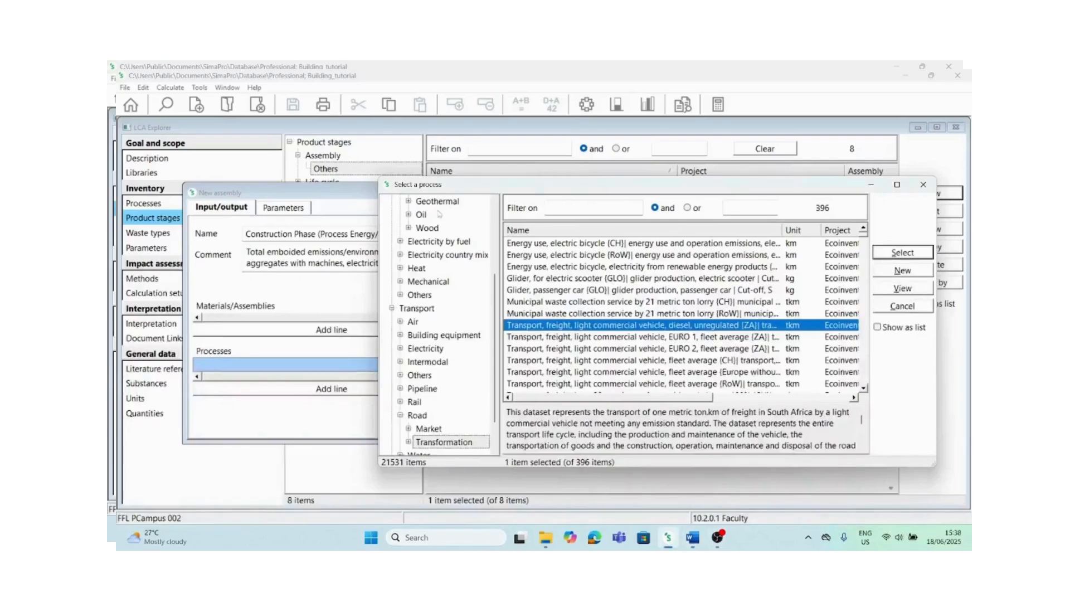
{"action": "left_click", "coordinate": [577, 205]}
{"action": "right_click", "coordinate": [574, 210]}
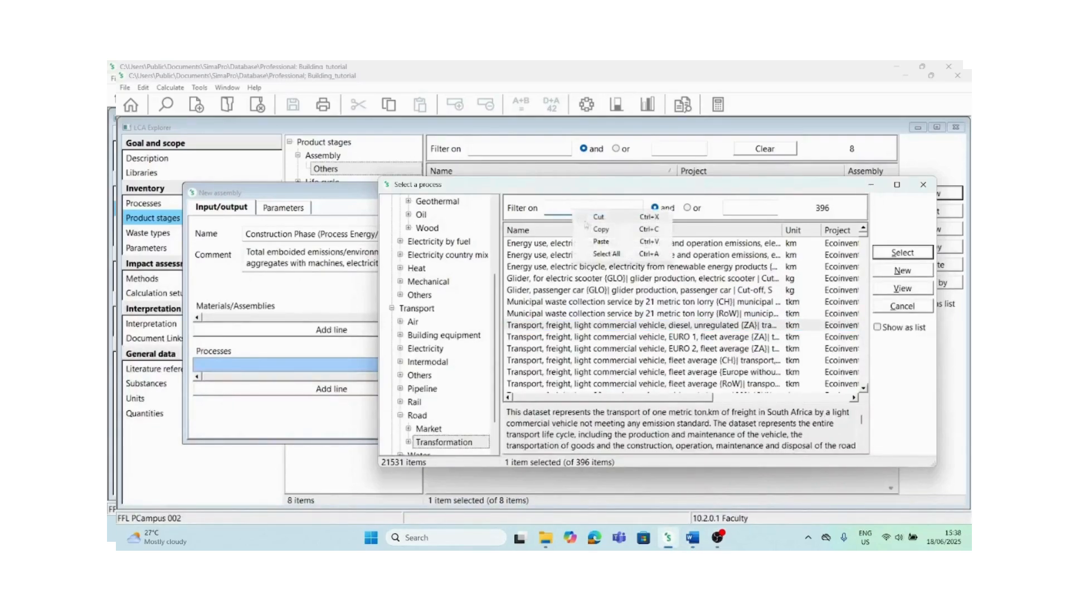
{"action": "left_click", "coordinate": [616, 242]}
{"action": "left_click", "coordinate": [877, 327]}
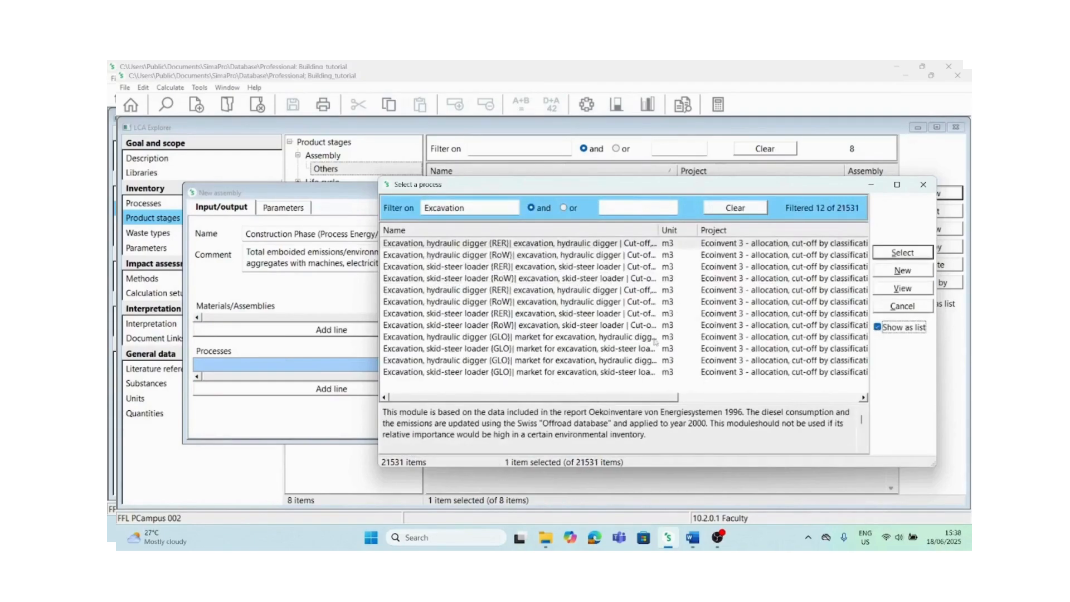
{"action": "double_click", "coordinate": [493, 256]}
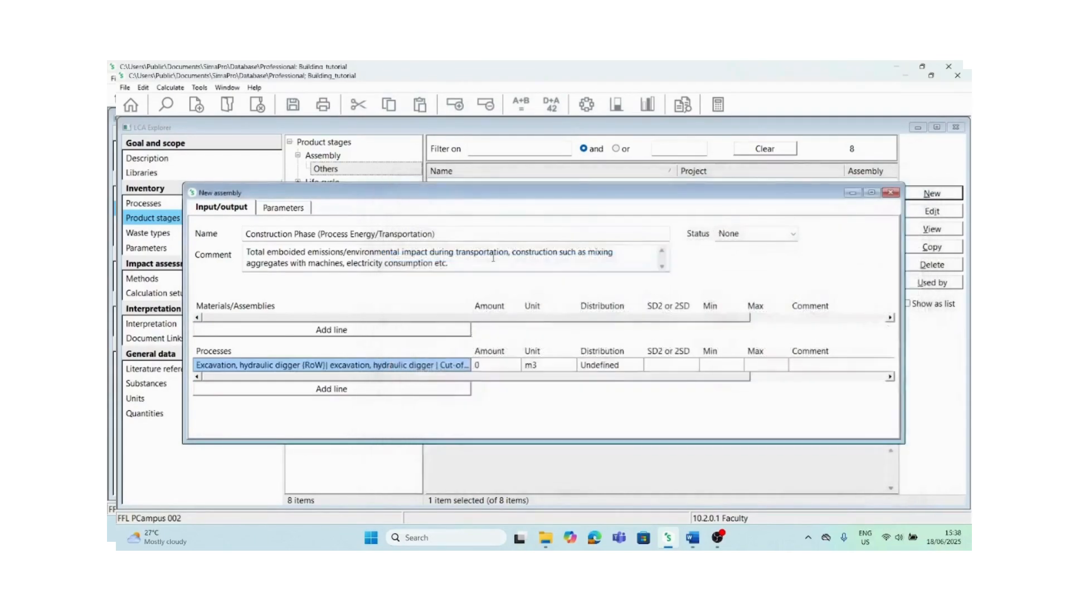
{"action": "left_click", "coordinate": [488, 364]}
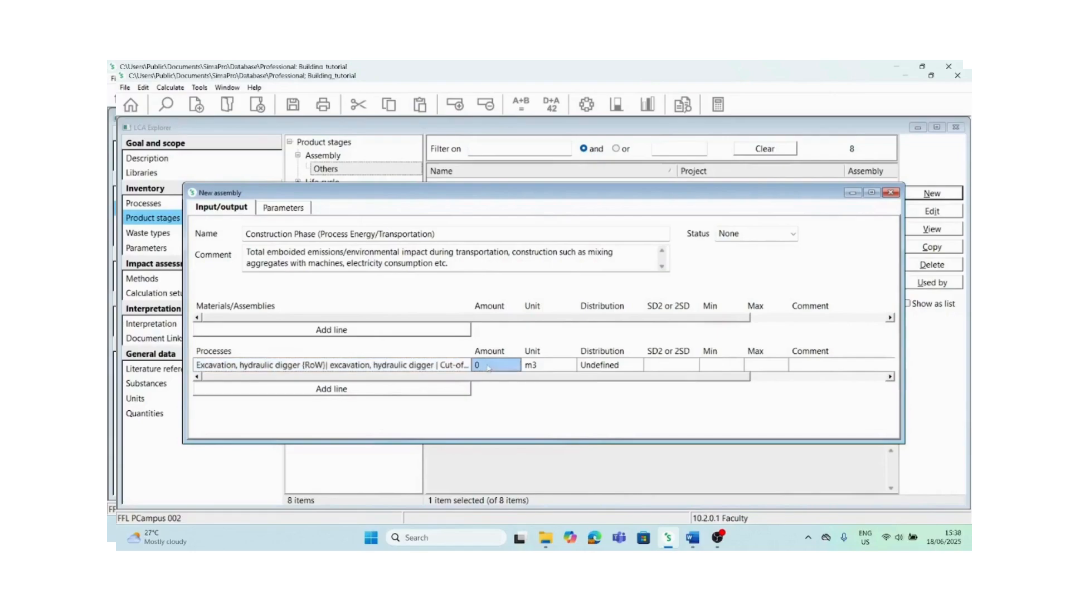
{"action": "type", "text": "1"}
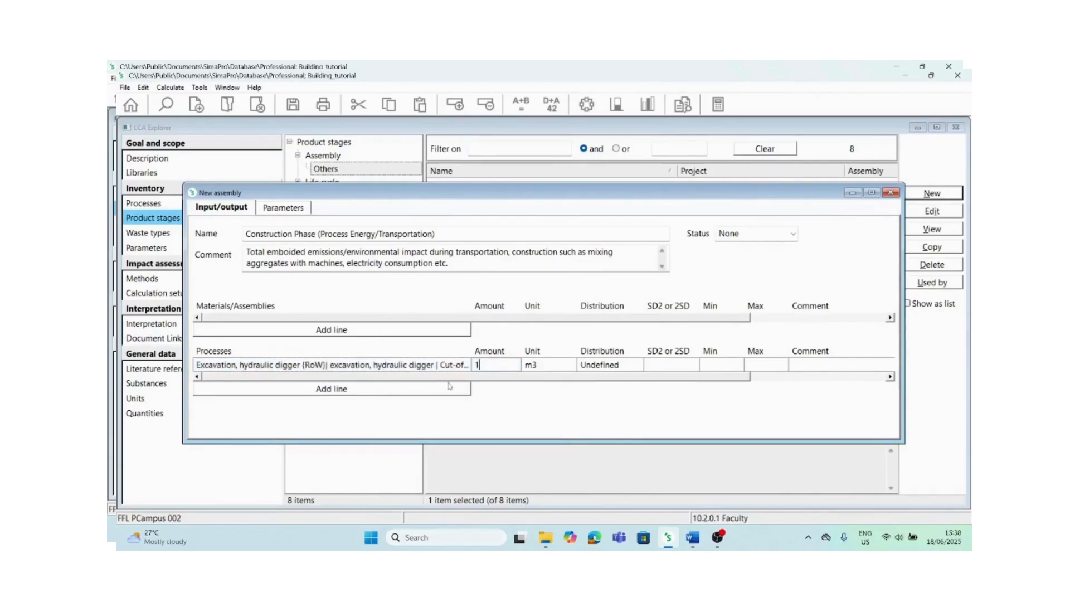
Start a second process line, and copy "Transport" from the Transportation of Materials heading in the Word inventory.
{"action": "left_click", "coordinate": [361, 388]}
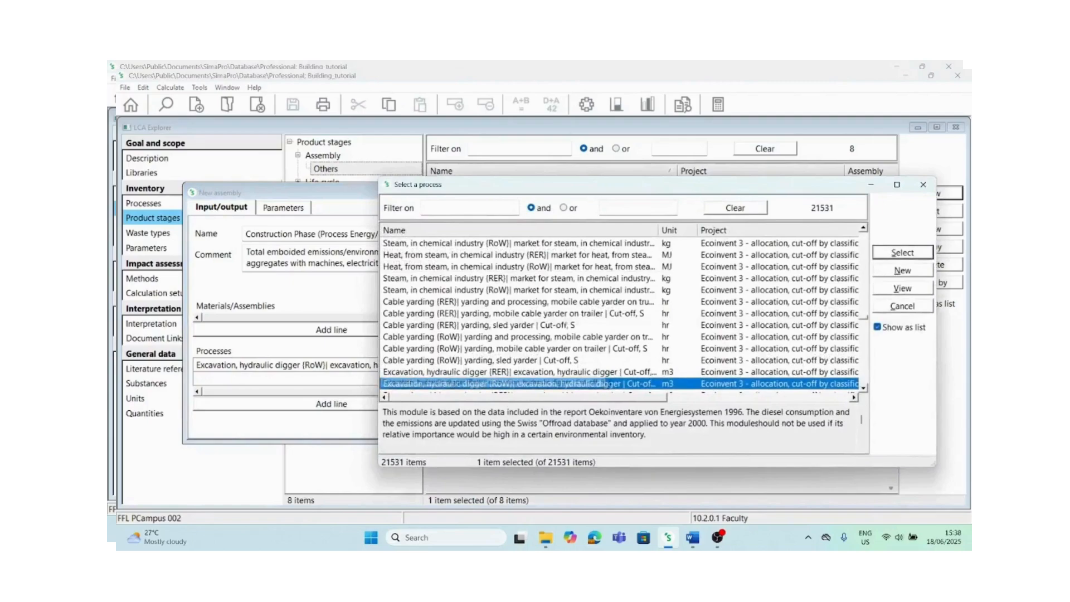
{"action": "left_click", "coordinate": [876, 327]}
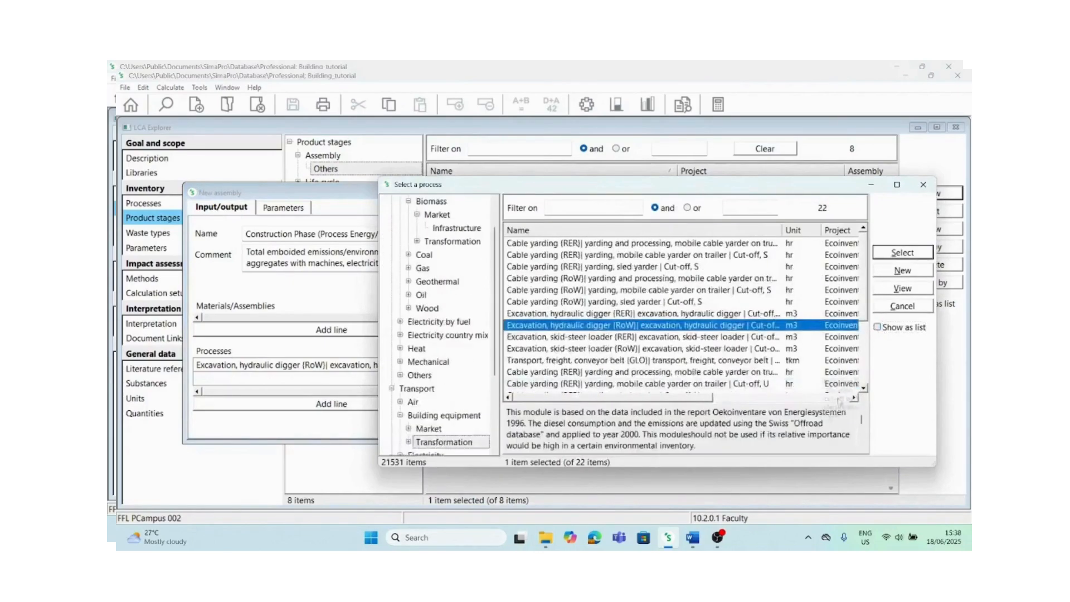
{"action": "left_click", "coordinate": [689, 541]}
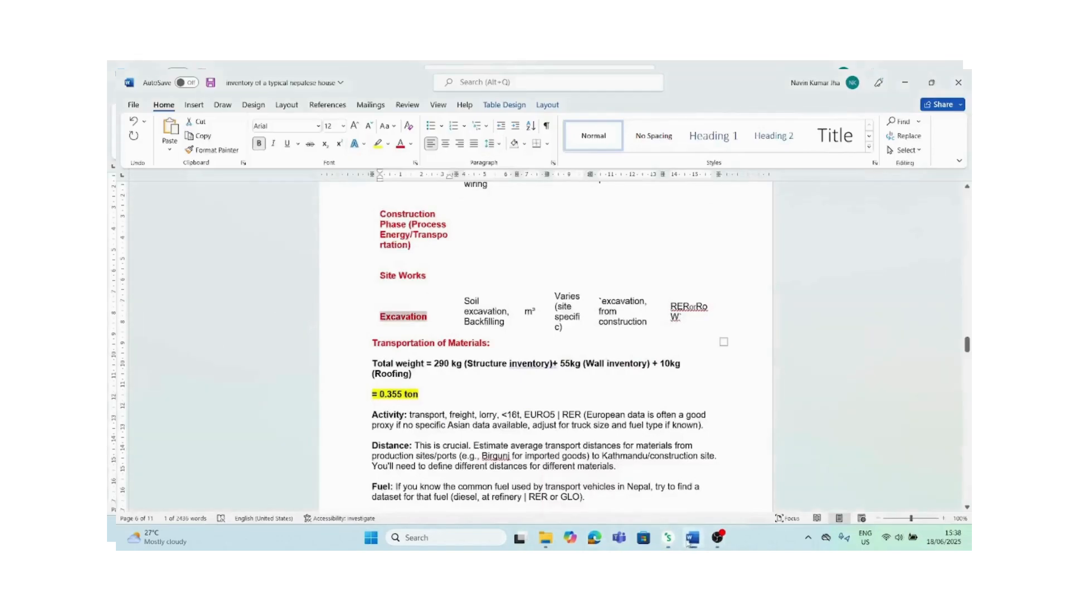
{"action": "left_click_drag", "start_coordinate": [372, 343], "coordinate": [413, 343]}
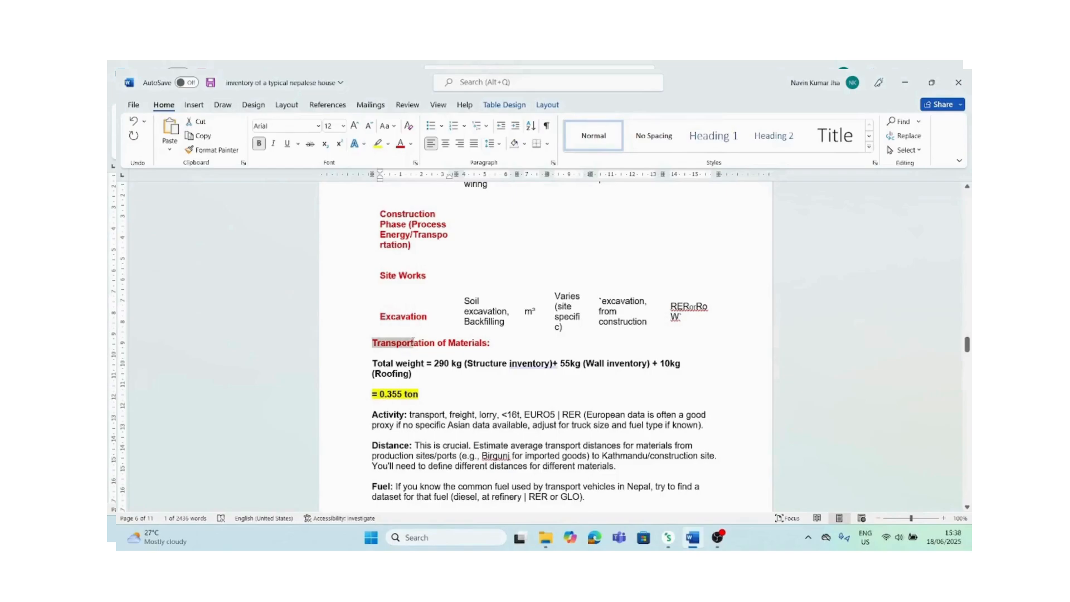
{"action": "right_click", "coordinate": [412, 342]}
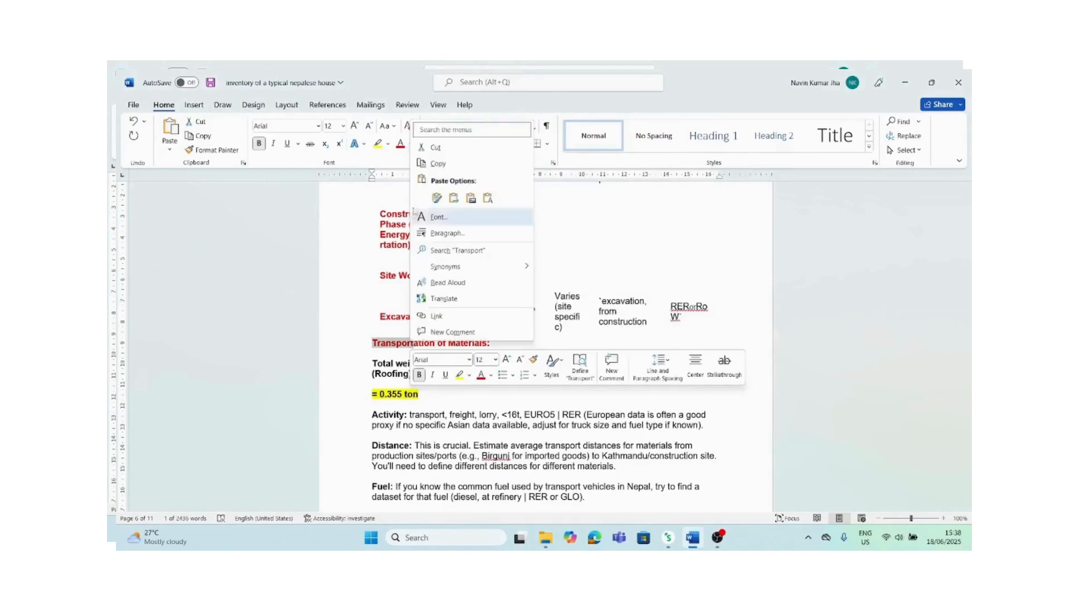
{"action": "left_click", "coordinate": [440, 165]}
In SimaPro, filter the full process list on "Transport" and add "Transport, freight, lorry, 16-32 metric ton, diesel, EURO 4 {RER}".
{"action": "left_click", "coordinate": [667, 537]}
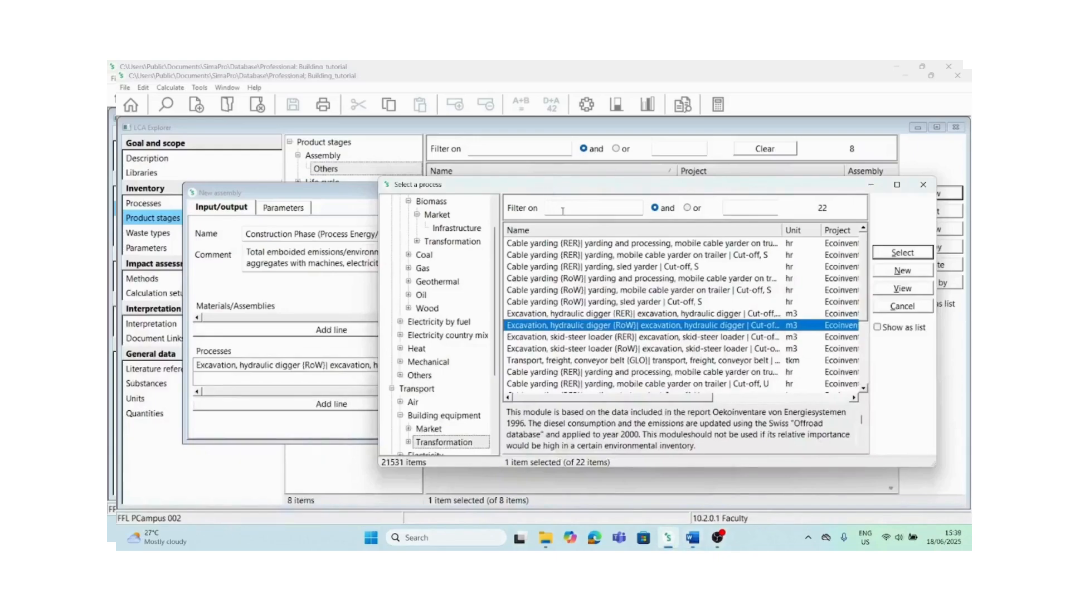
{"action": "left_click", "coordinate": [562, 211]}
{"action": "right_click", "coordinate": [563, 210]}
{"action": "left_click", "coordinate": [580, 241]}
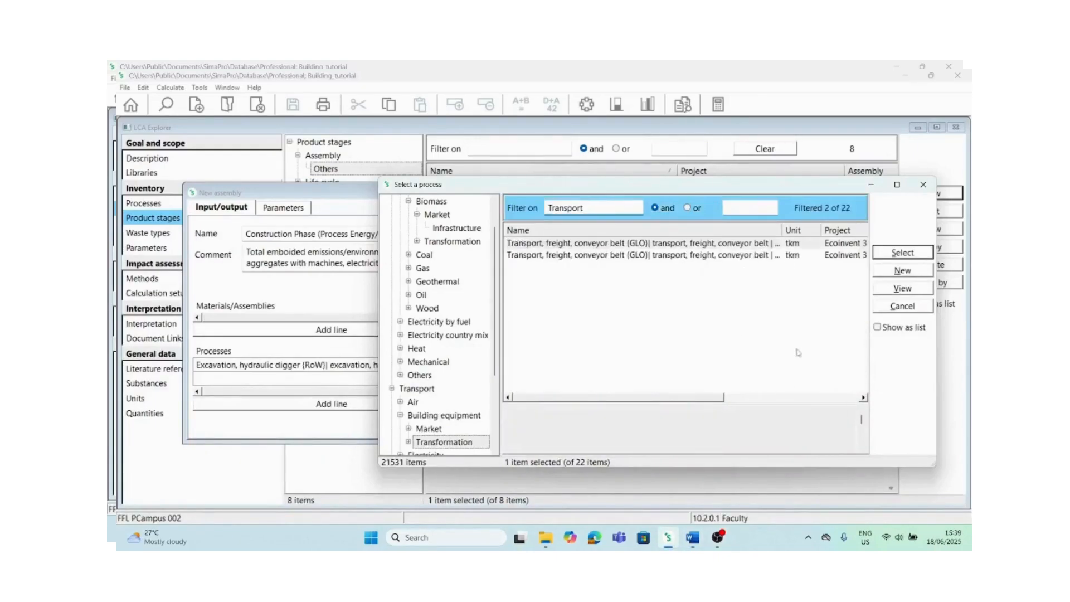
{"action": "left_click", "coordinate": [877, 327]}
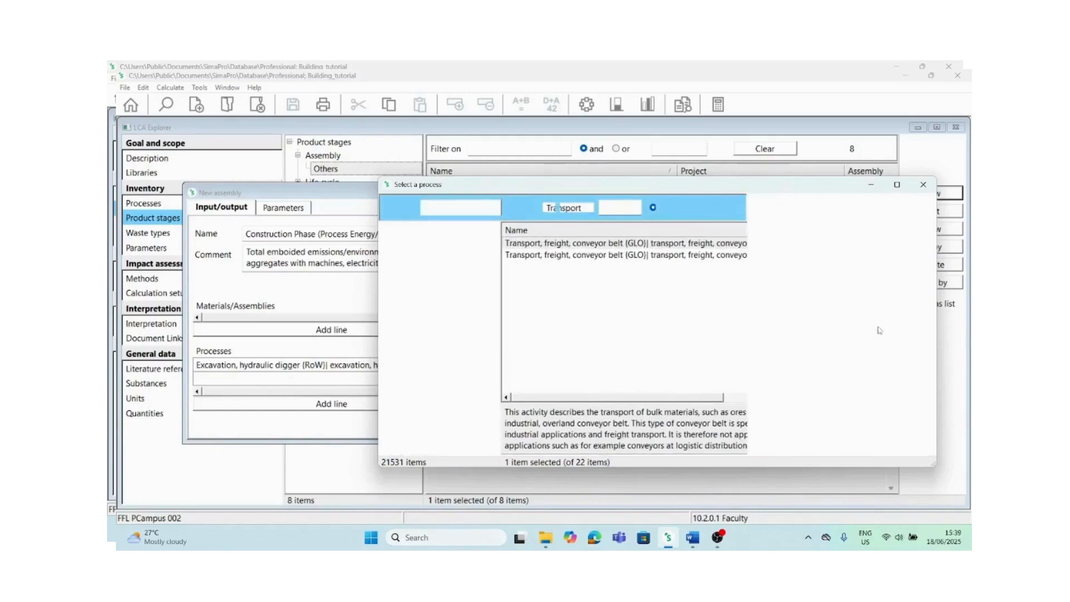
{"action": "scroll", "coordinate": [563, 254], "scroll_direction": "down", "scroll_amount": 5}
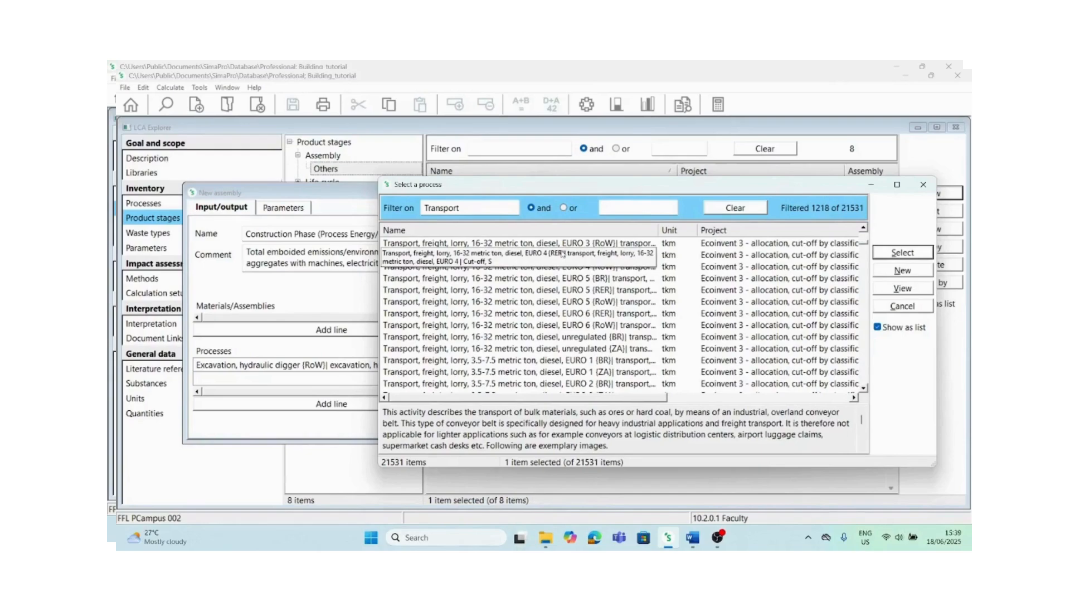
{"action": "double_click", "coordinate": [563, 254]}
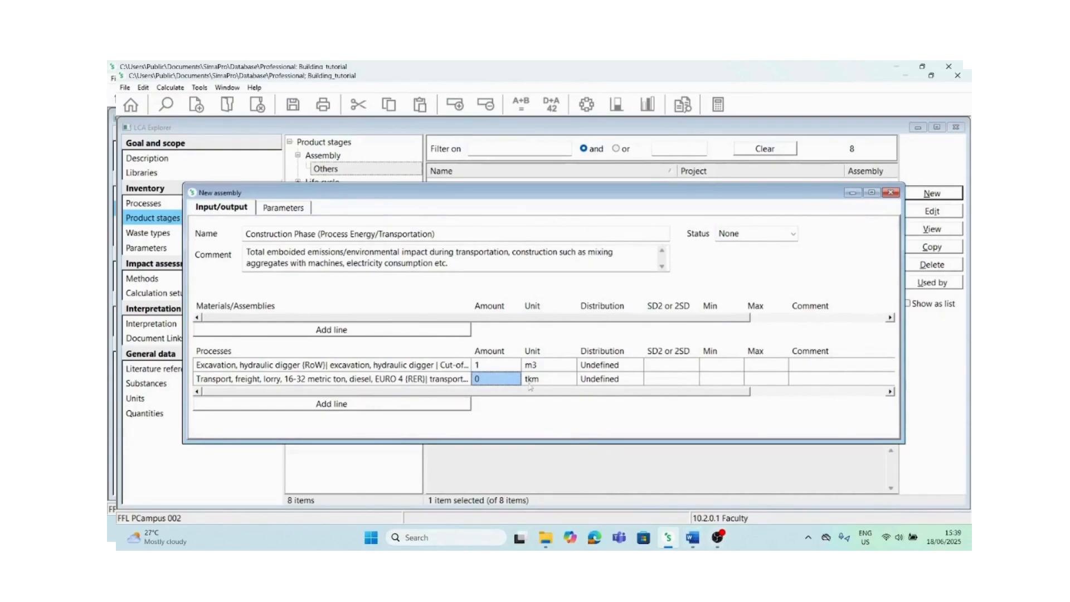
Check the total material weight in Word, set the lorry transport amount to 0.355*25 tkm in SimaPro, save, and widen the Amount column.
{"action": "left_click", "coordinate": [693, 537]}
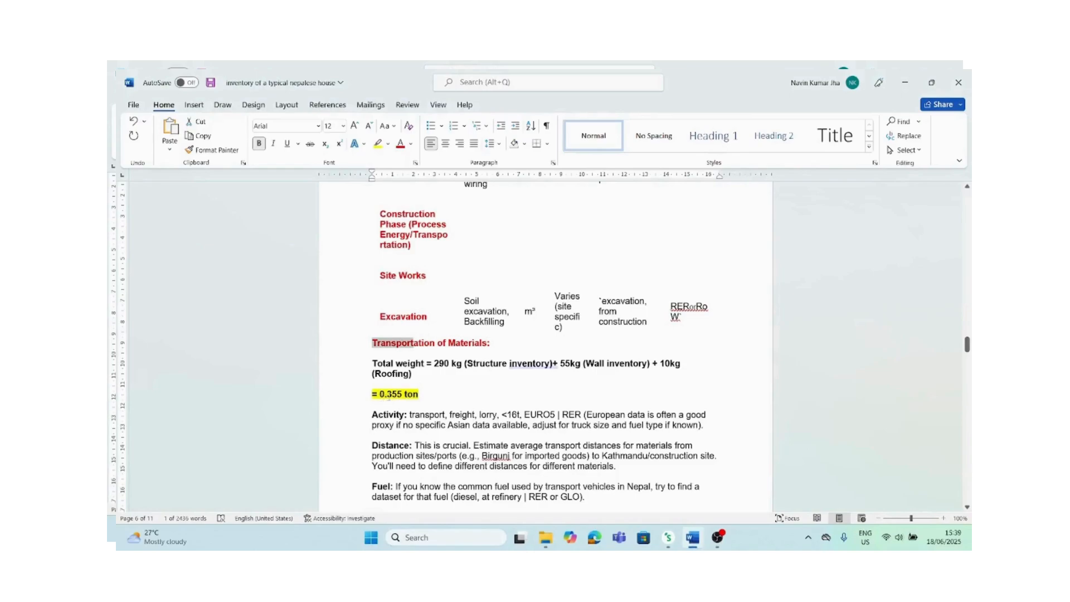
{"action": "left_click", "coordinate": [385, 395]}
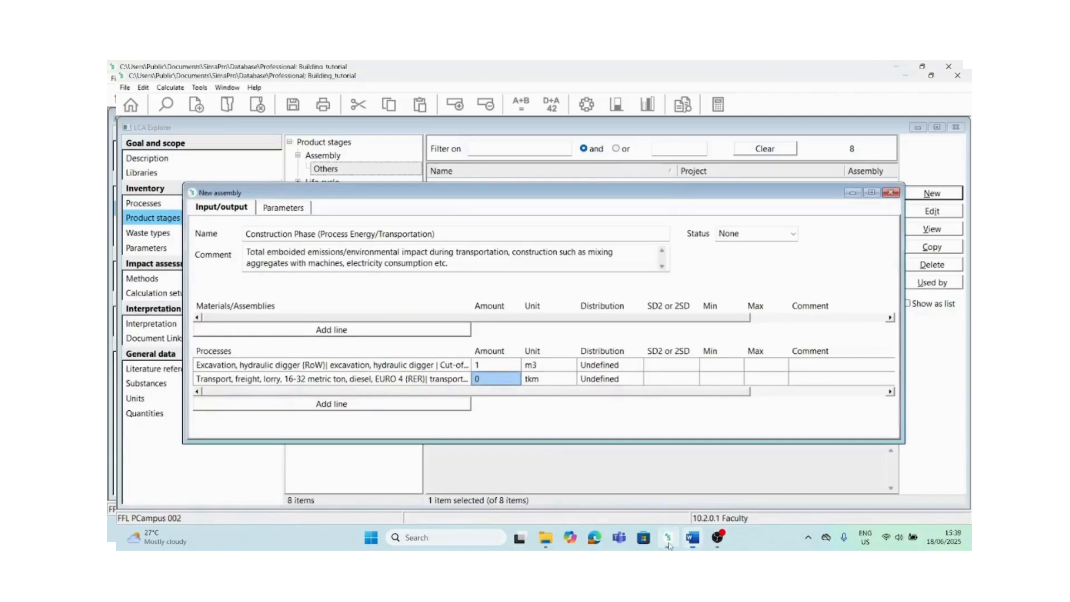
{"action": "left_click", "coordinate": [669, 539]}
{"action": "left_click", "coordinate": [498, 382]}
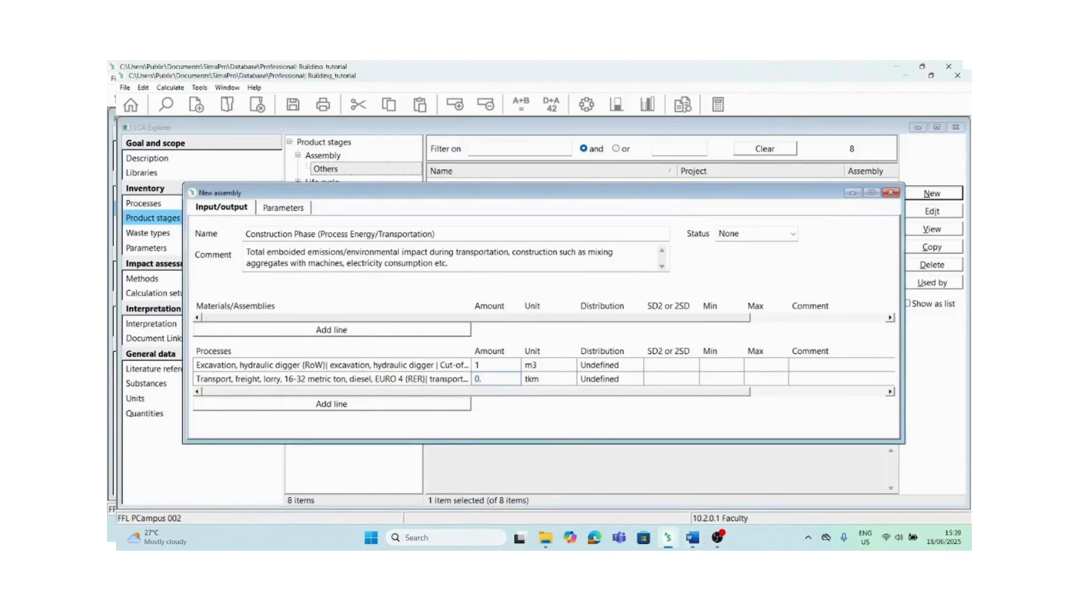
{"action": "type", "text": "0.355*25"}
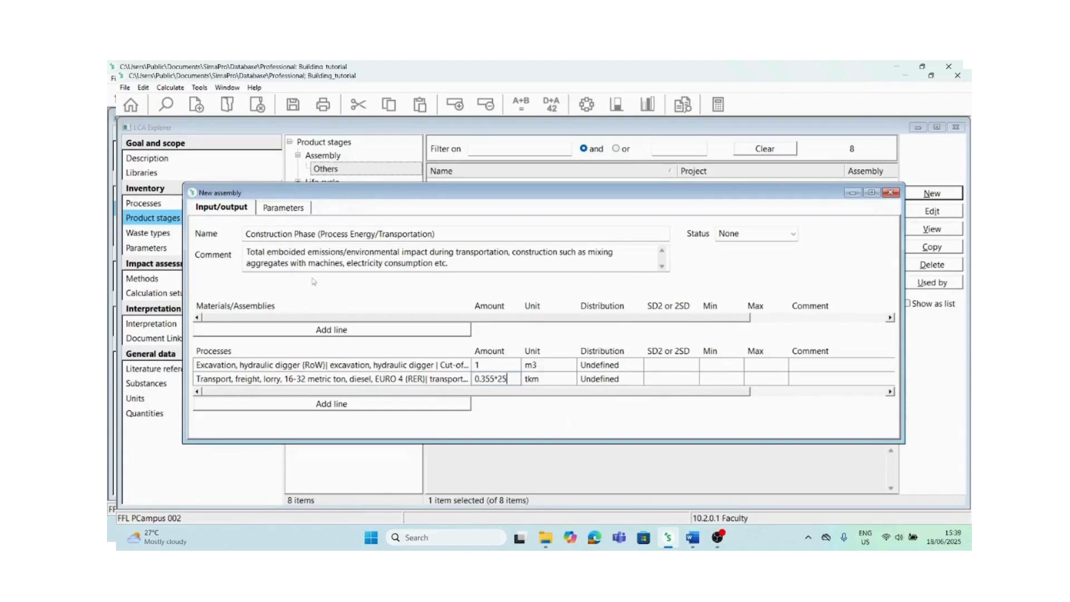
{"action": "left_click", "coordinate": [294, 107]}
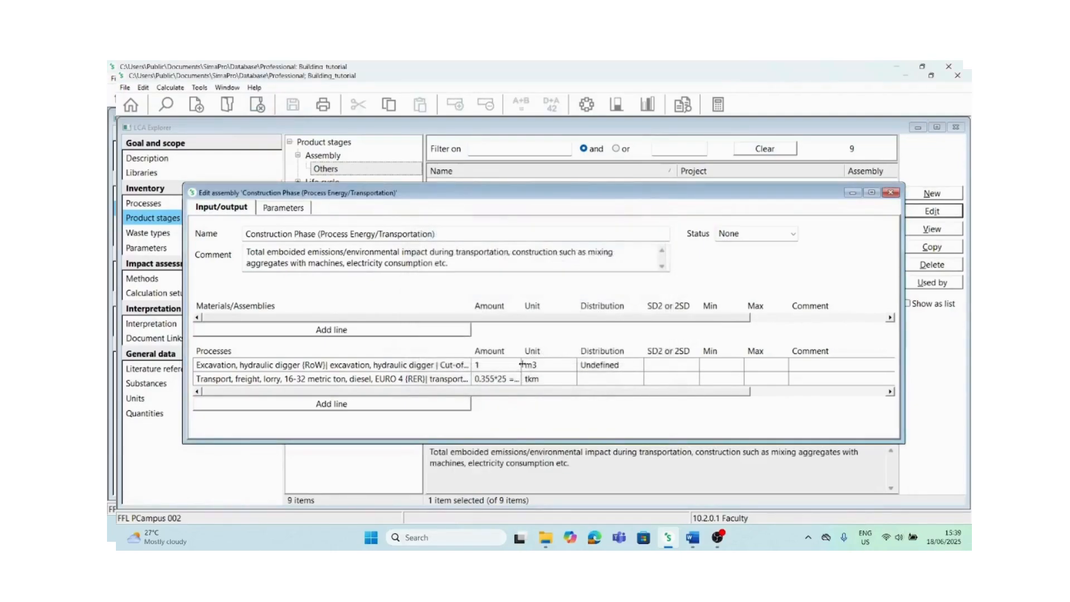
{"action": "left_click_drag", "start_coordinate": [521, 369], "coordinate": [545, 365]}
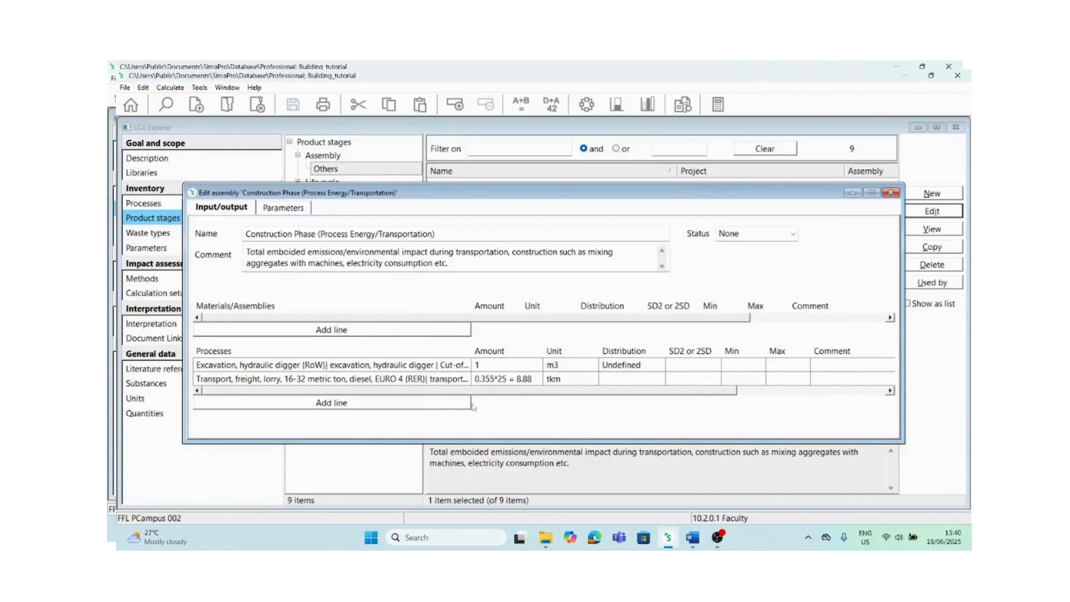
Start a third process line in the Construction Phase assembly and show the available processes by category, opening the Energy branch.
{"action": "left_click", "coordinate": [343, 404]}
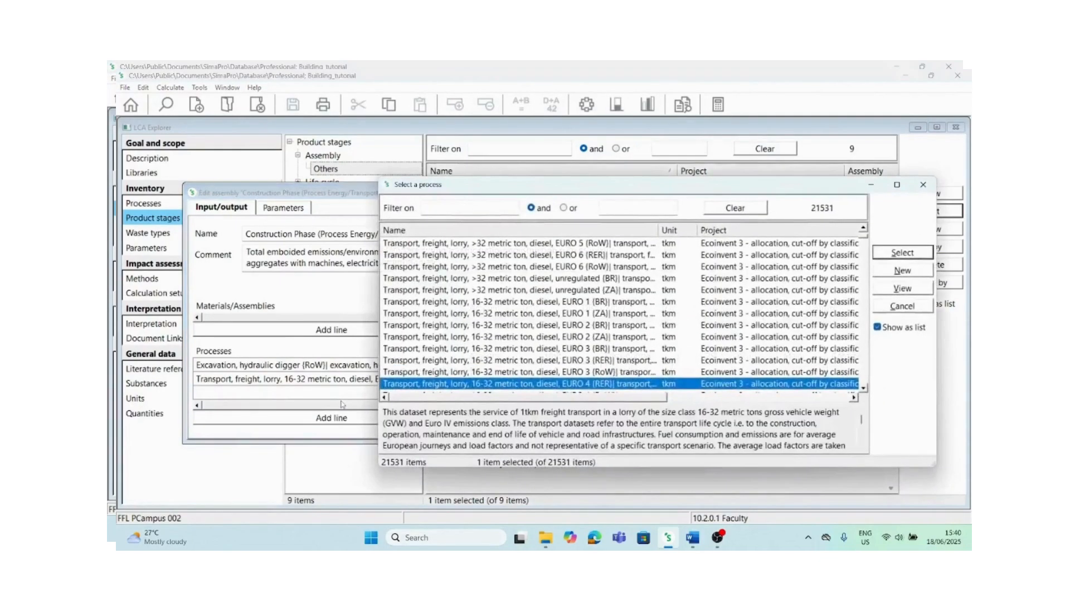
{"action": "left_click", "coordinate": [878, 327]}
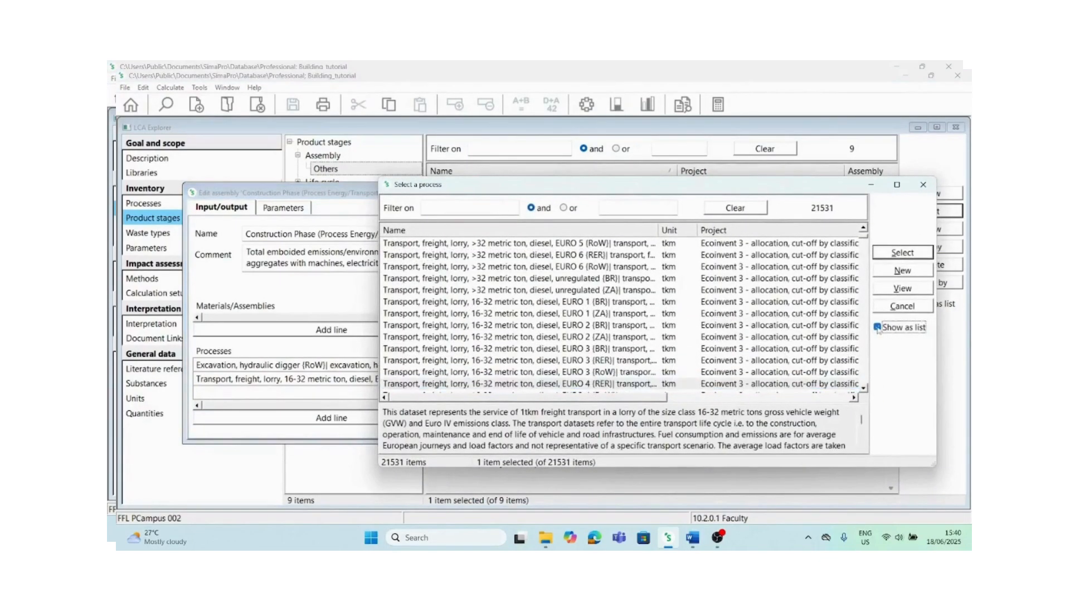
{"action": "left_click", "coordinate": [692, 539]}
{"action": "left_click", "coordinate": [668, 538]}
{"action": "scroll", "coordinate": [446, 323], "scroll_direction": "up", "scroll_amount": 4}
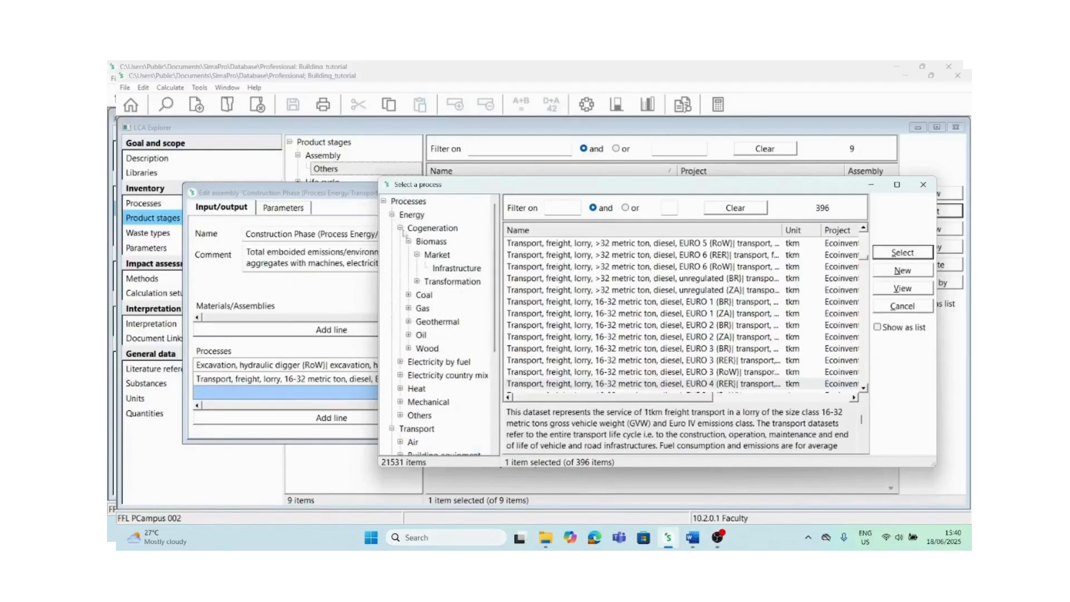
{"action": "left_click", "coordinate": [437, 255]}
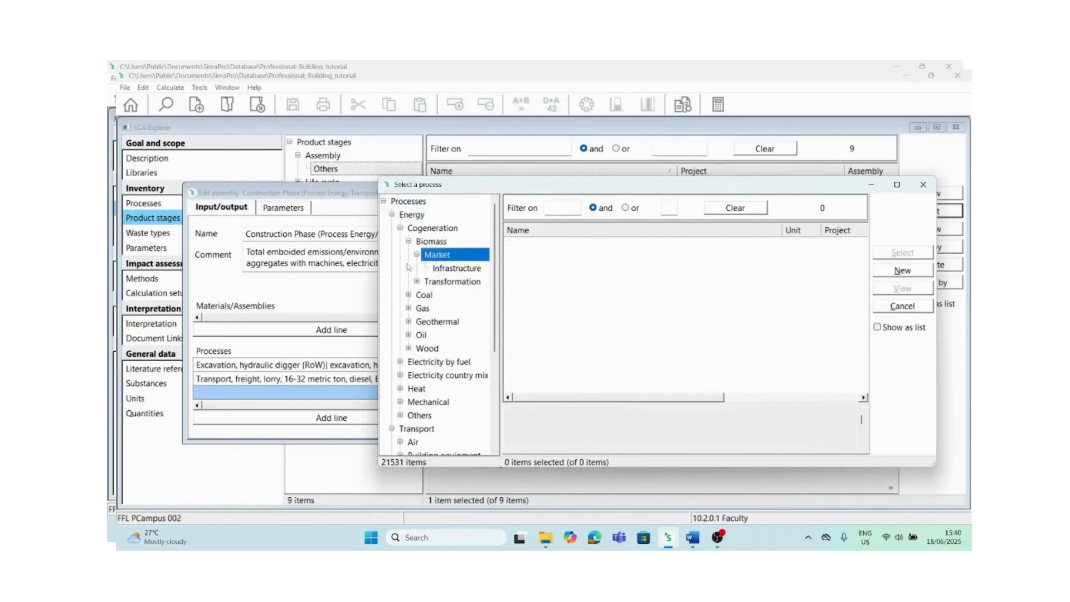
{"action": "left_click", "coordinate": [392, 214]}
{"action": "left_click", "coordinate": [392, 214]}
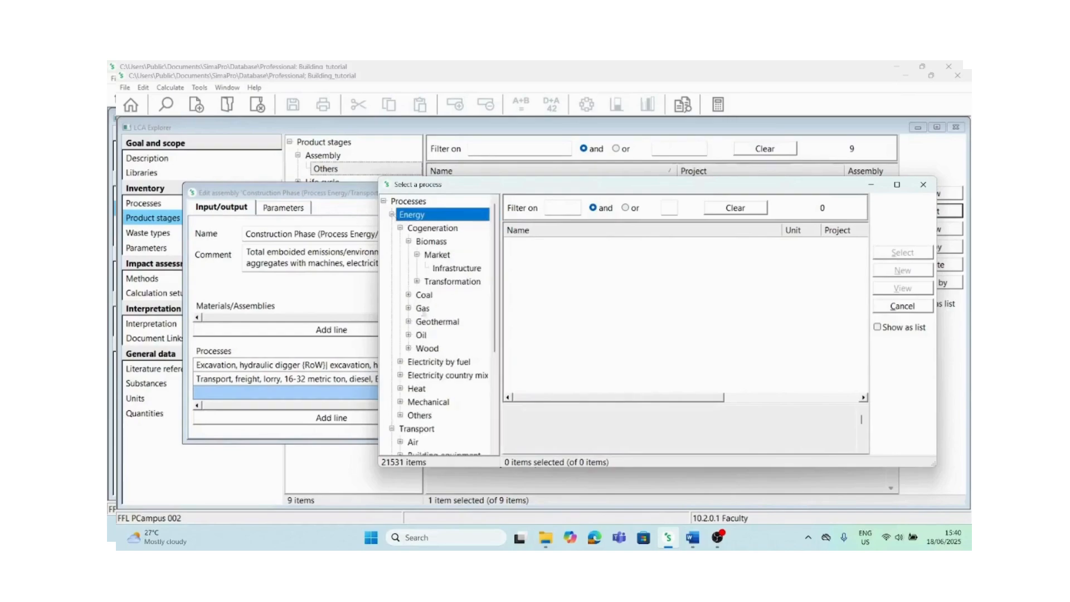
From the medium-voltage Market category under Electricity country mix, add the "Electricity, medium voltage {AE}" market process.
{"action": "left_click", "coordinate": [400, 375]}
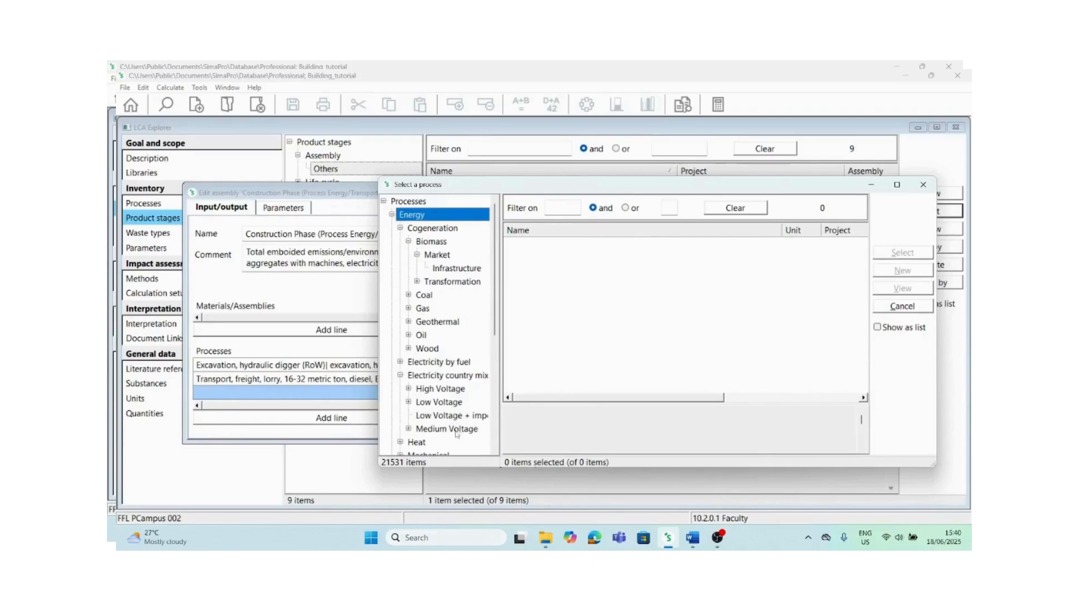
{"action": "left_click", "coordinate": [408, 429]}
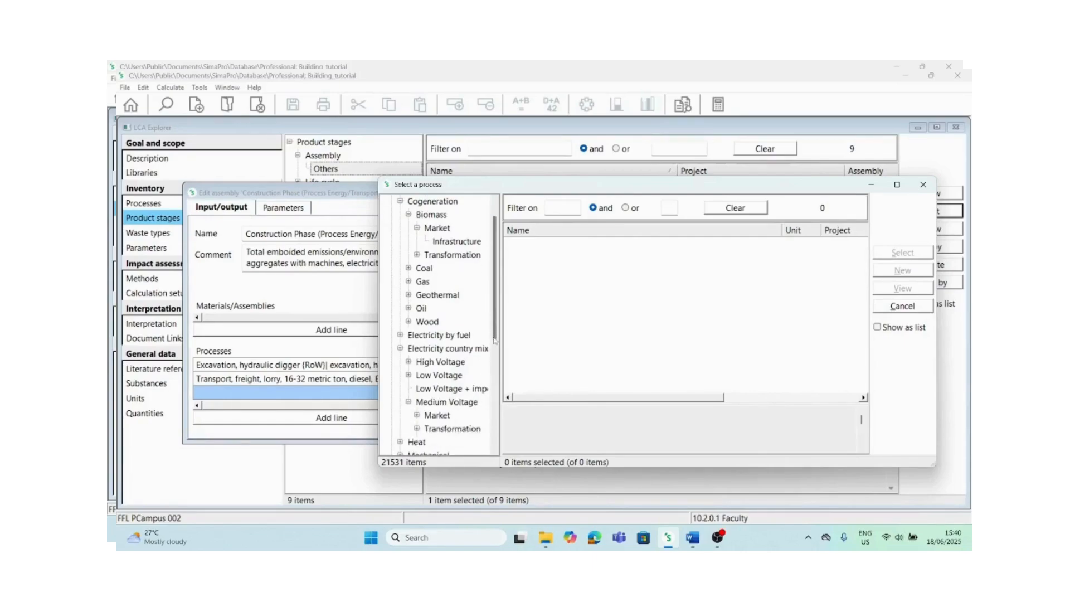
{"action": "scroll", "coordinate": [424, 390], "scroll_direction": "down", "scroll_amount": 2}
{"action": "left_click", "coordinate": [436, 374]}
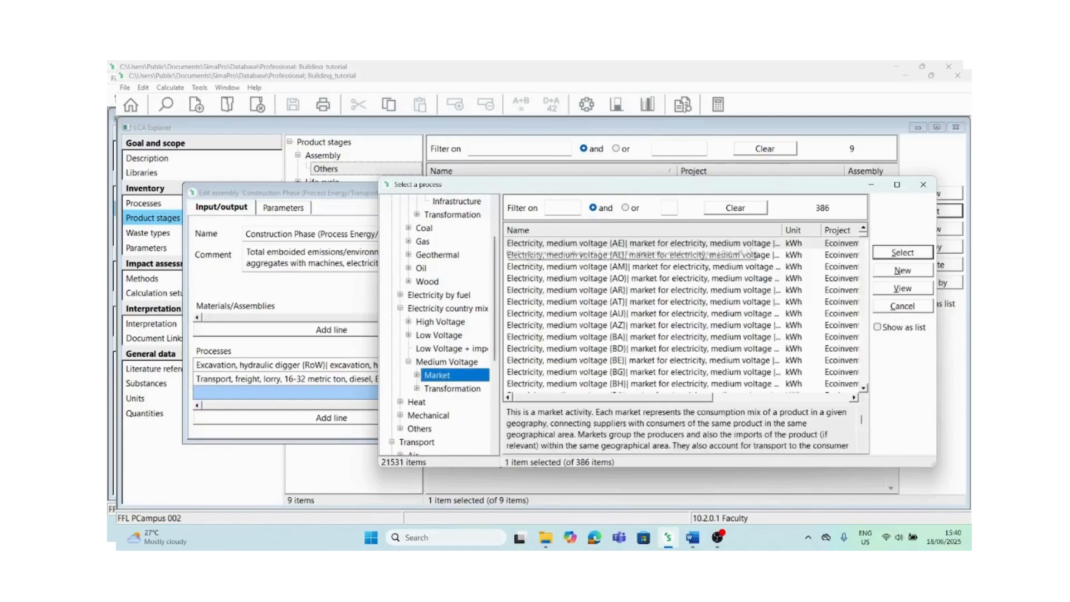
{"action": "double_click", "coordinate": [602, 246]}
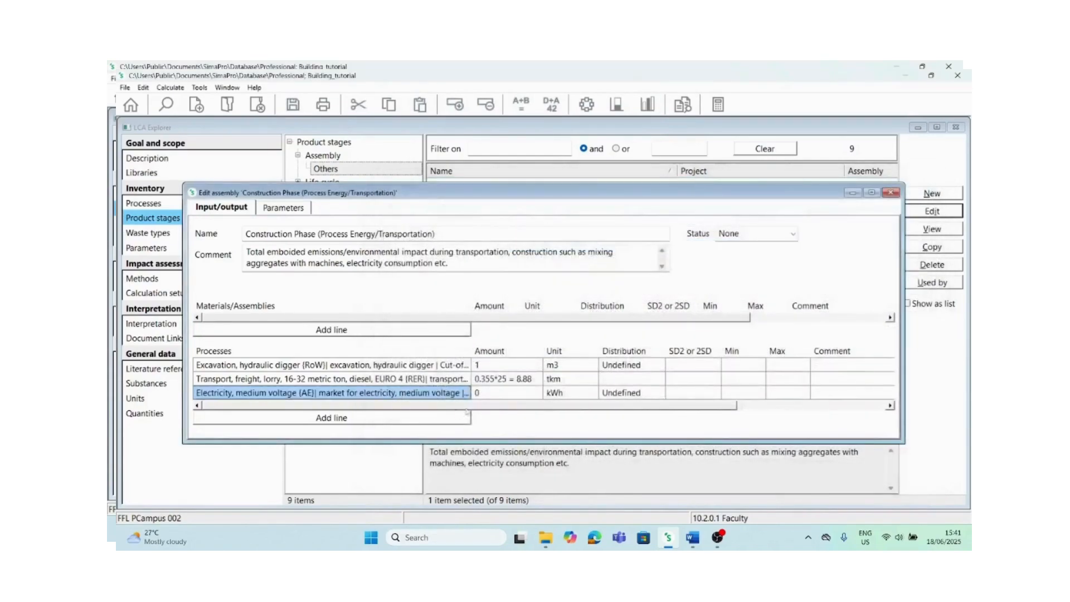
Set the medium-voltage electricity amount to 100 kWh, check the energy notes in the Word inventory, and save the assembly in SimaPro.
{"action": "left_click", "coordinate": [500, 394]}
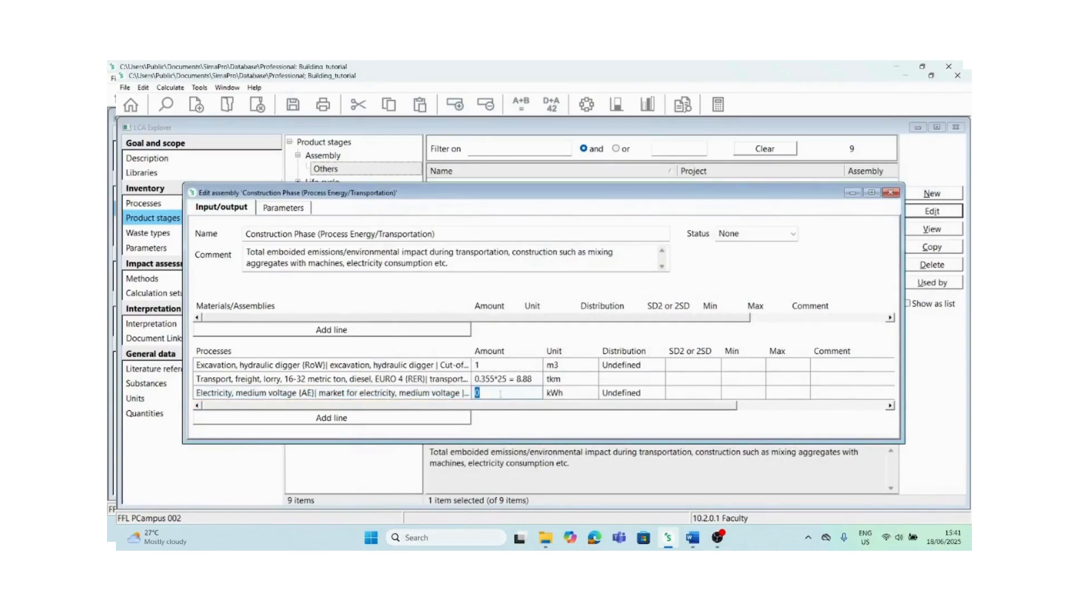
{"action": "type", "text": "100"}
{"action": "left_click", "coordinate": [693, 543]}
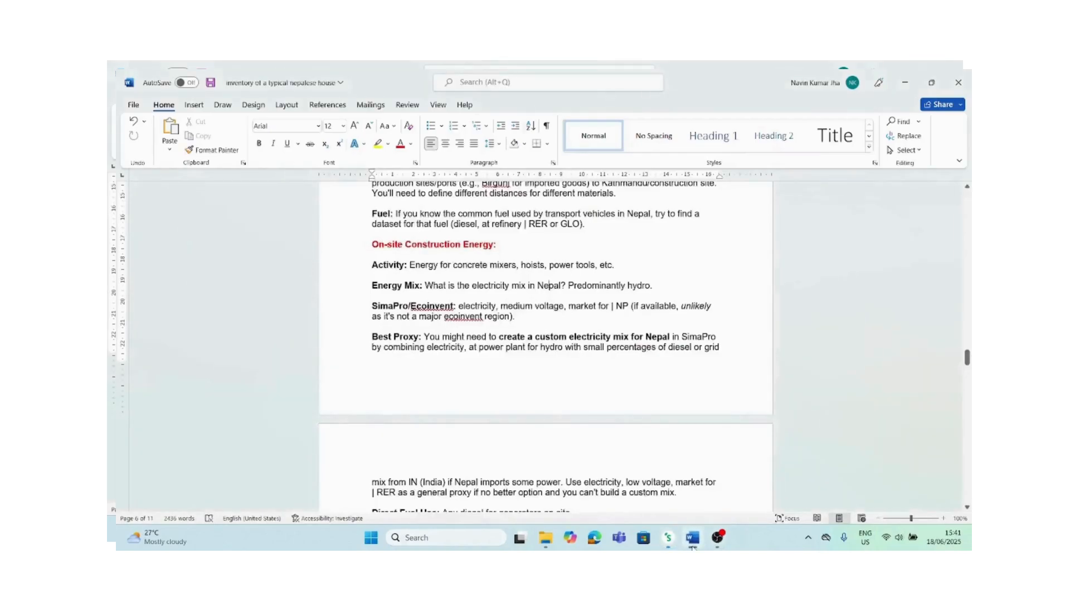
{"action": "left_click_drag", "start_coordinate": [967, 357], "coordinate": [966, 367]}
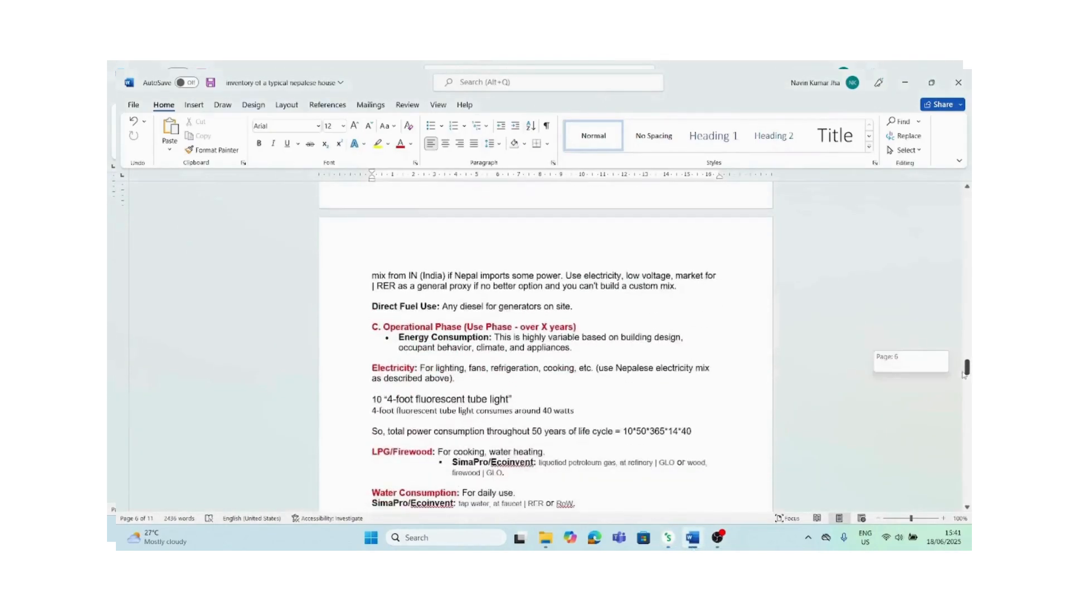
{"action": "left_click", "coordinate": [668, 538]}
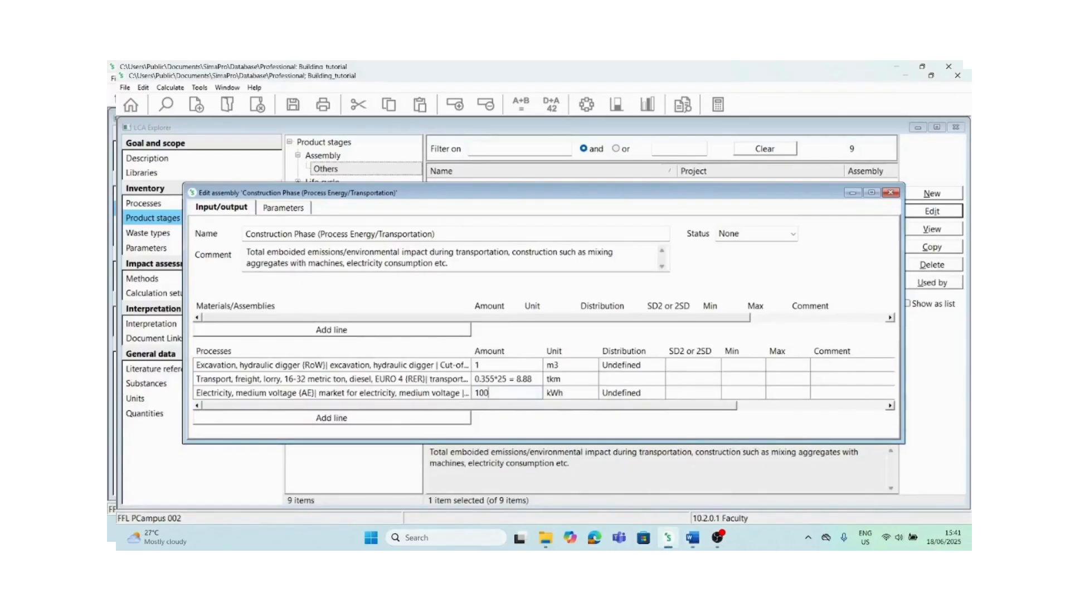
{"action": "left_click", "coordinate": [290, 108]}
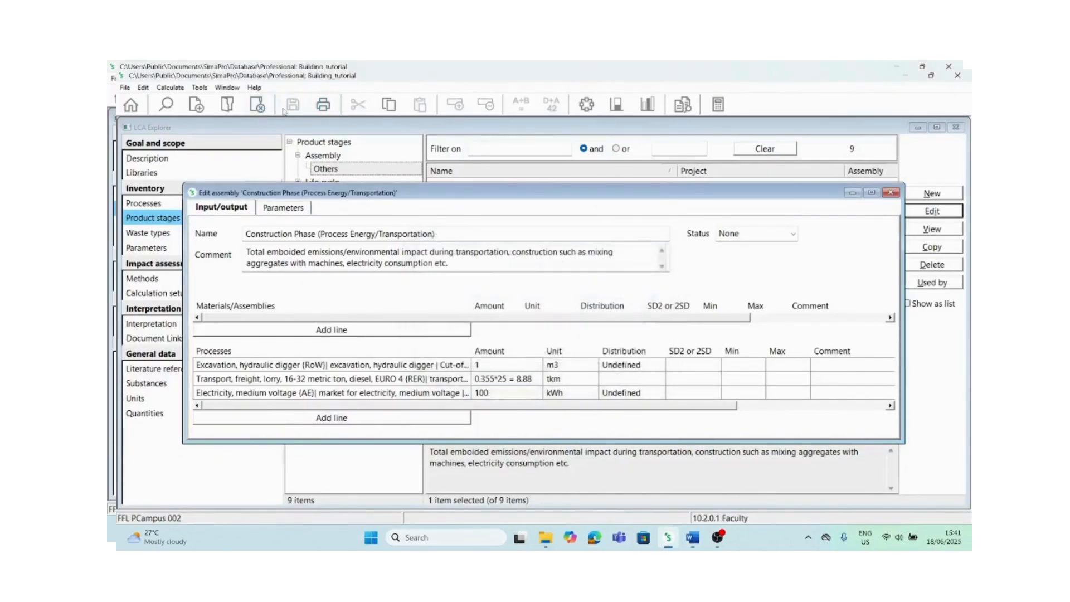
Check the Operational Phase section of the Word inventory, and save and close the Construction Phase assembly in SimaPro.
{"action": "left_click", "coordinate": [891, 193]}
{"action": "left_click", "coordinate": [692, 538]}
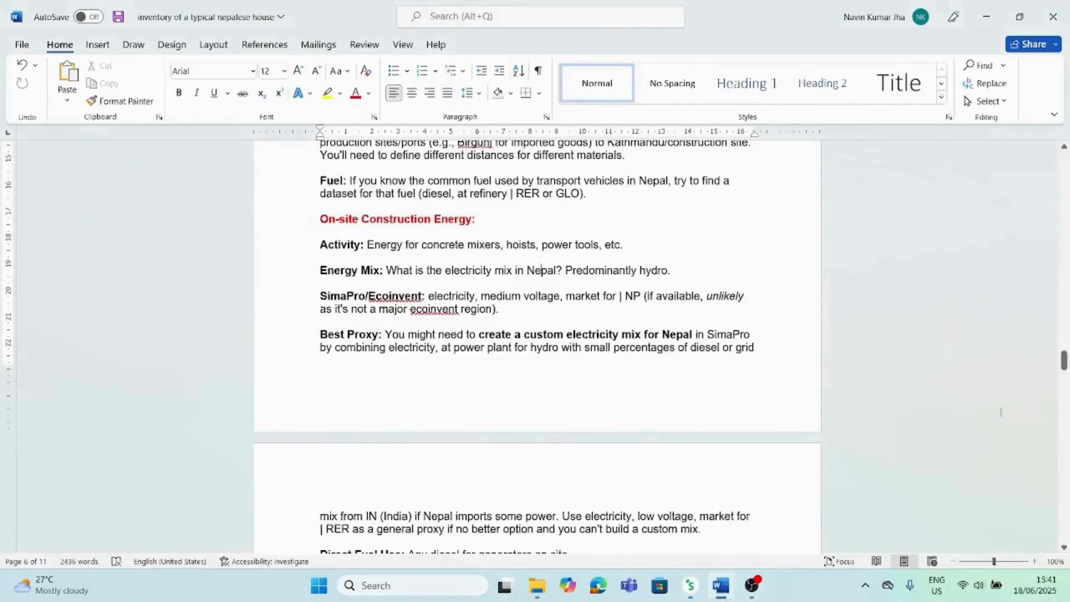
{"action": "left_click_drag", "start_coordinate": [1063, 360], "coordinate": [1064, 372]}
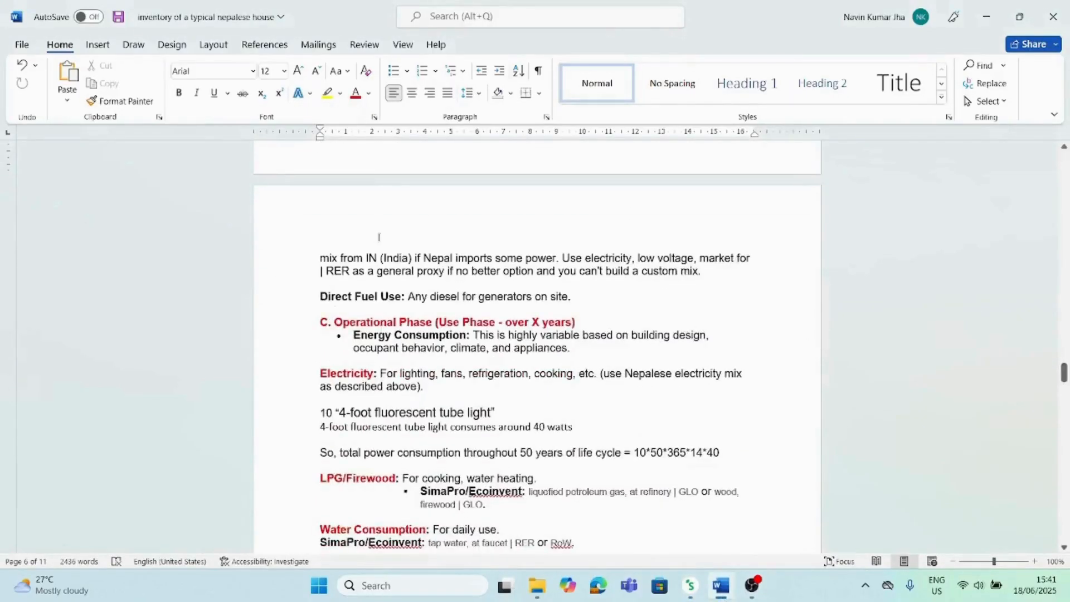
{"action": "left_click", "coordinate": [691, 585]}
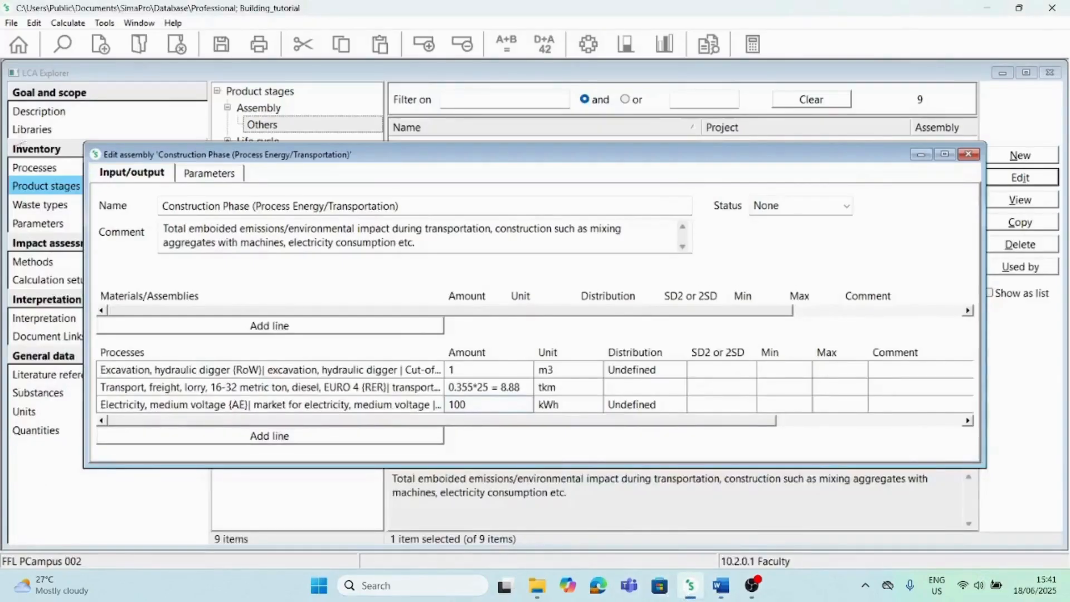
{"action": "left_click", "coordinate": [215, 53]}
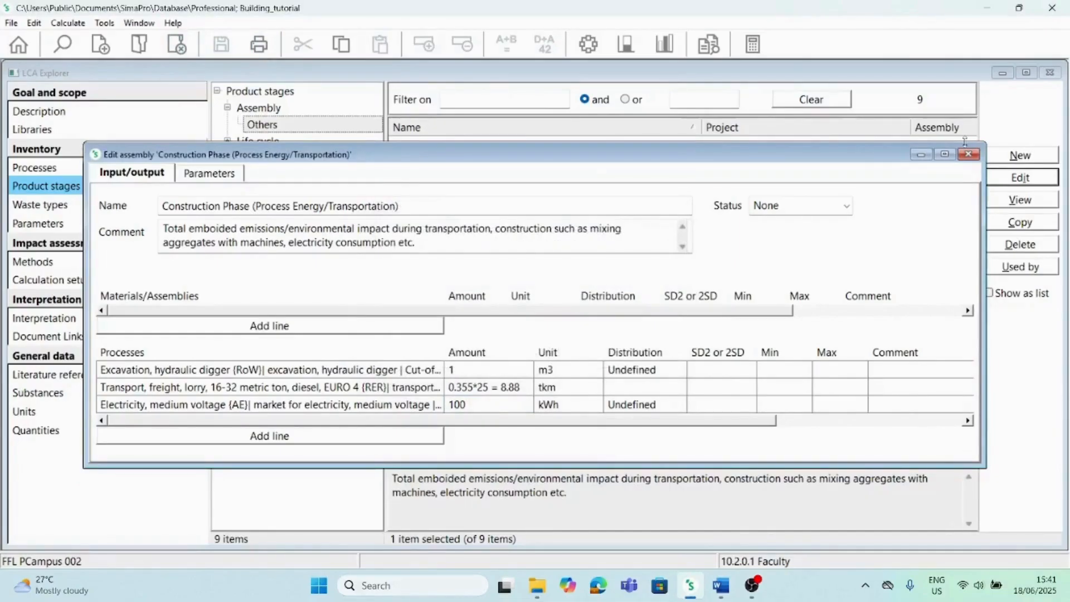
{"action": "left_click", "coordinate": [972, 156]}
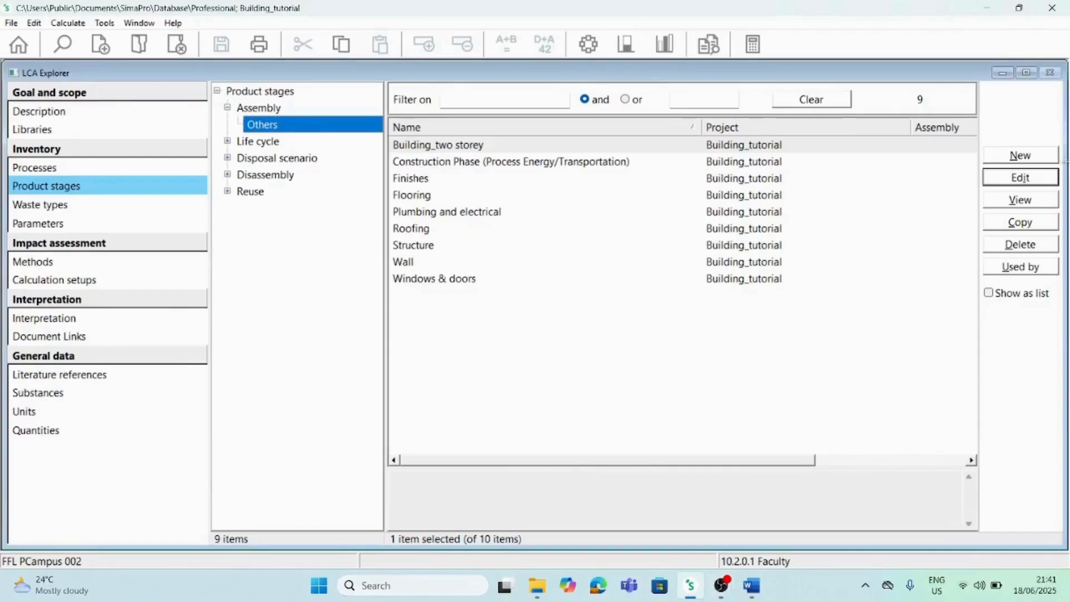
Create a new assembly in the Others category and name it "Construction phase total".
{"action": "left_click", "coordinate": [1014, 159]}
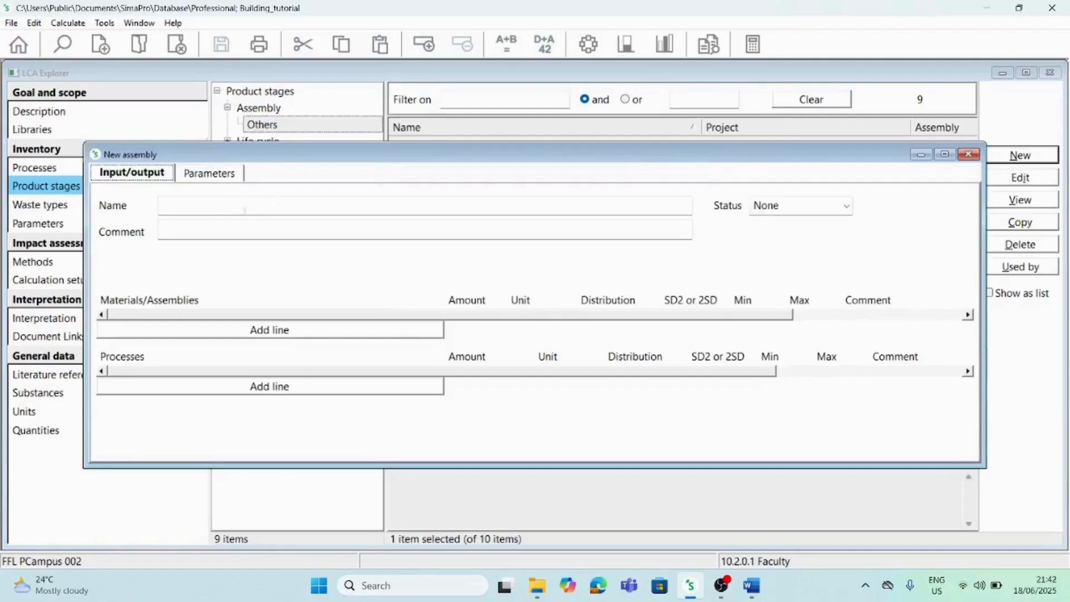
{"action": "left_click", "coordinate": [242, 204]}
{"action": "type", "text": "Co"}
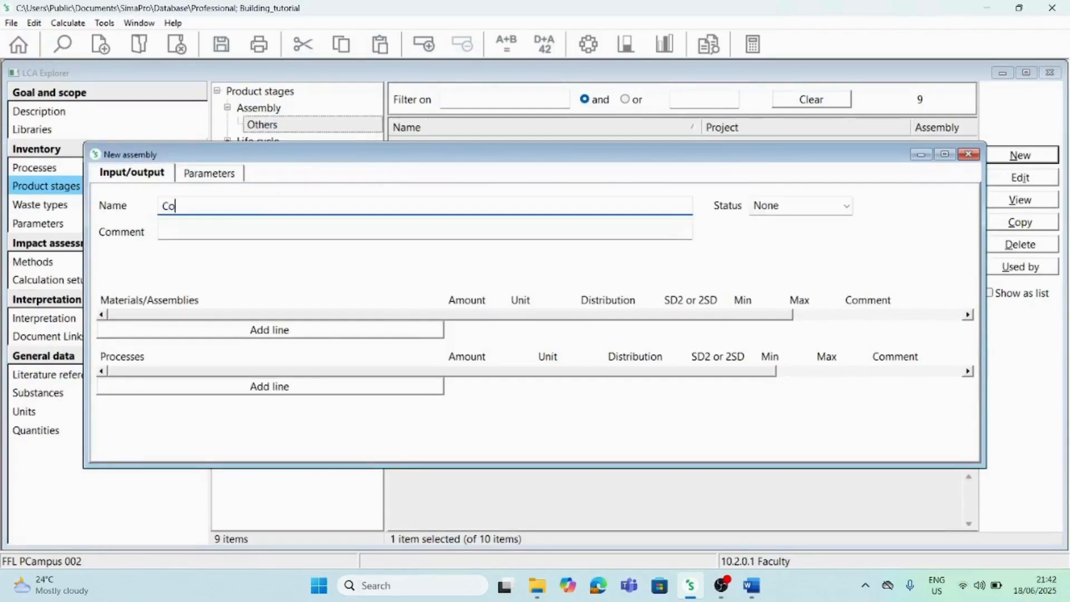
{"action": "type", "text": "nstruction phase tot"}
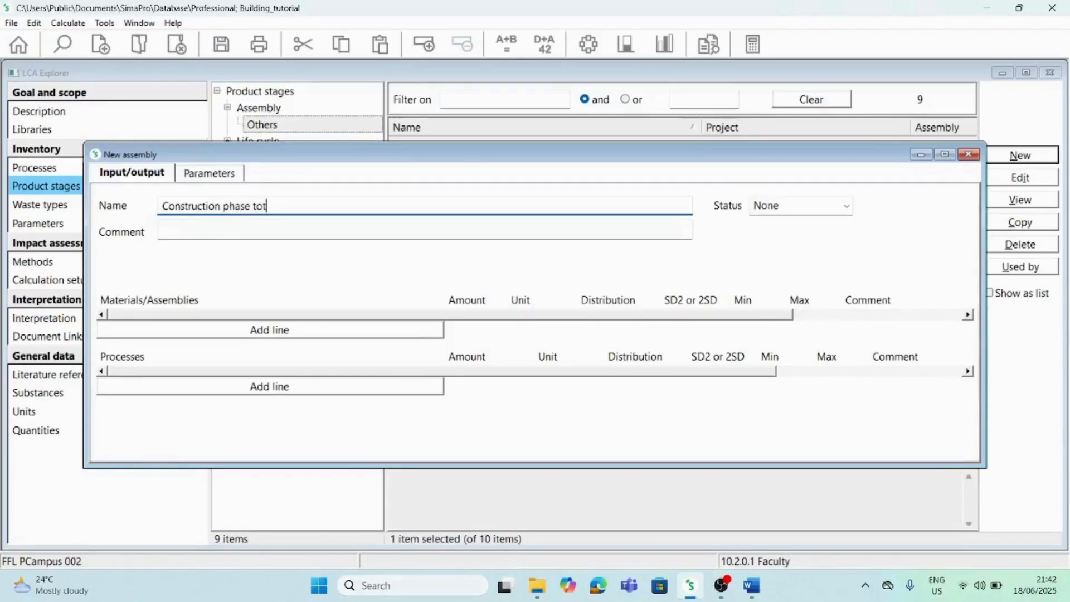
{"action": "type", "text": "al"}
Enter the assembly comment "This will be the potential impact due to all inventory except processing".
{"action": "left_click", "coordinate": [254, 234]}
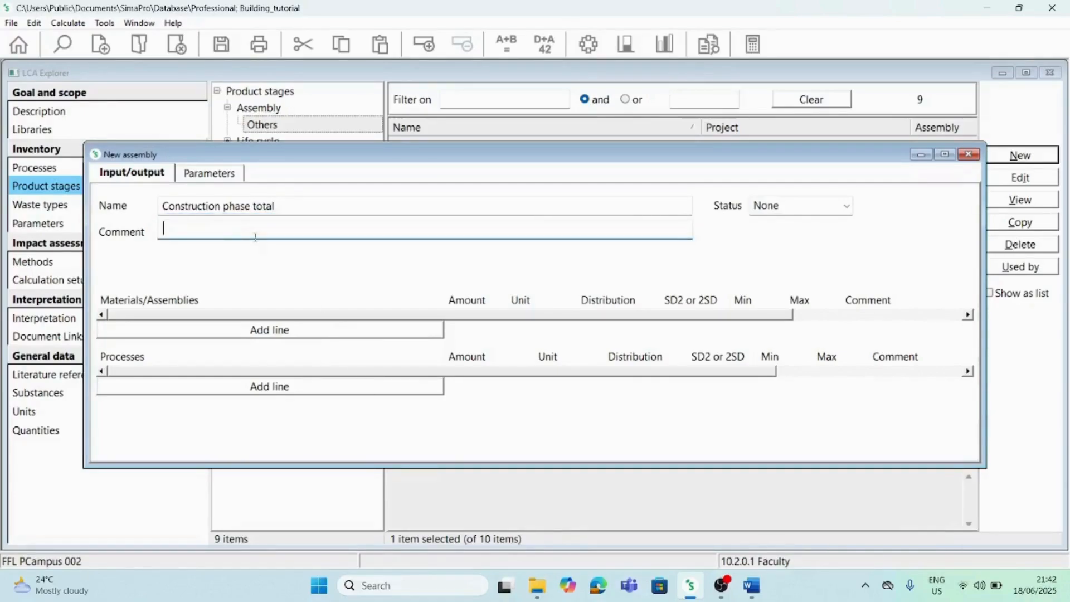
{"action": "type", "text": "Thia"}
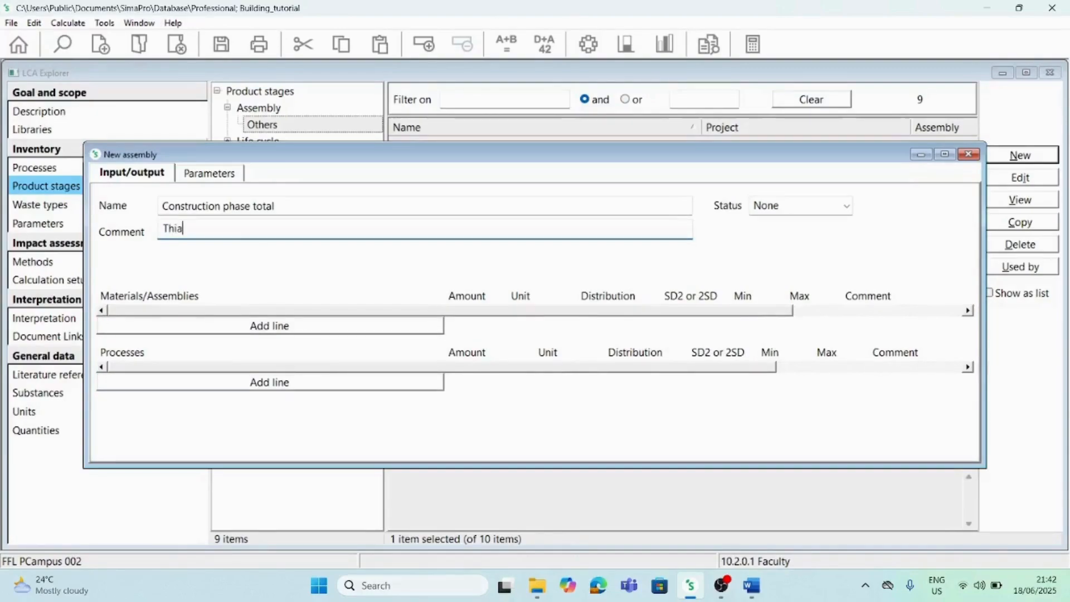
{"action": "key", "text": "BackSpace"}
{"action": "type", "text": "s will be the "}
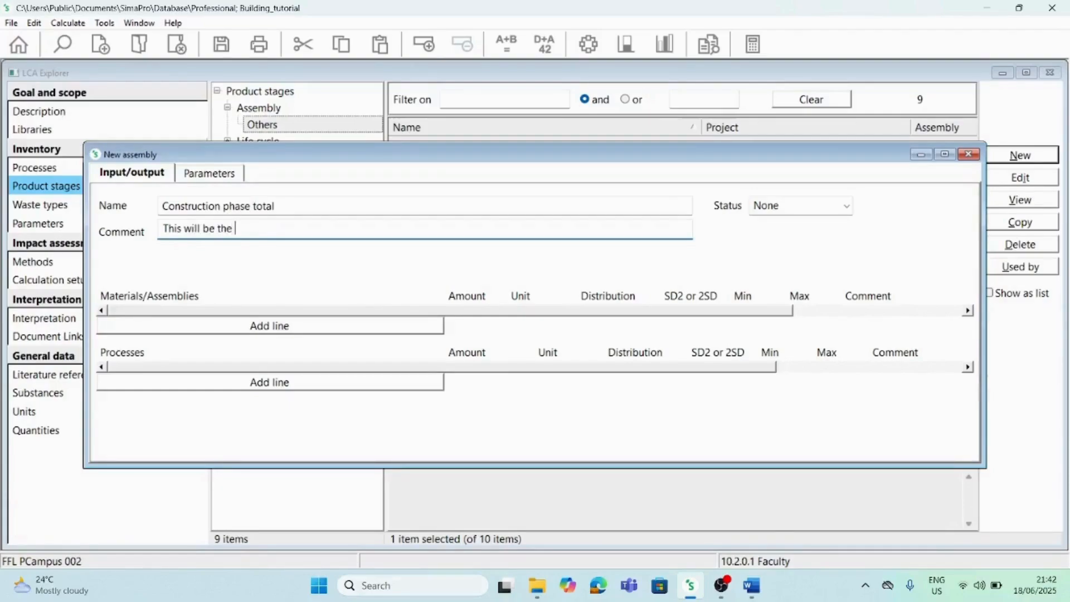
{"action": "type", "text": "potential impact due"}
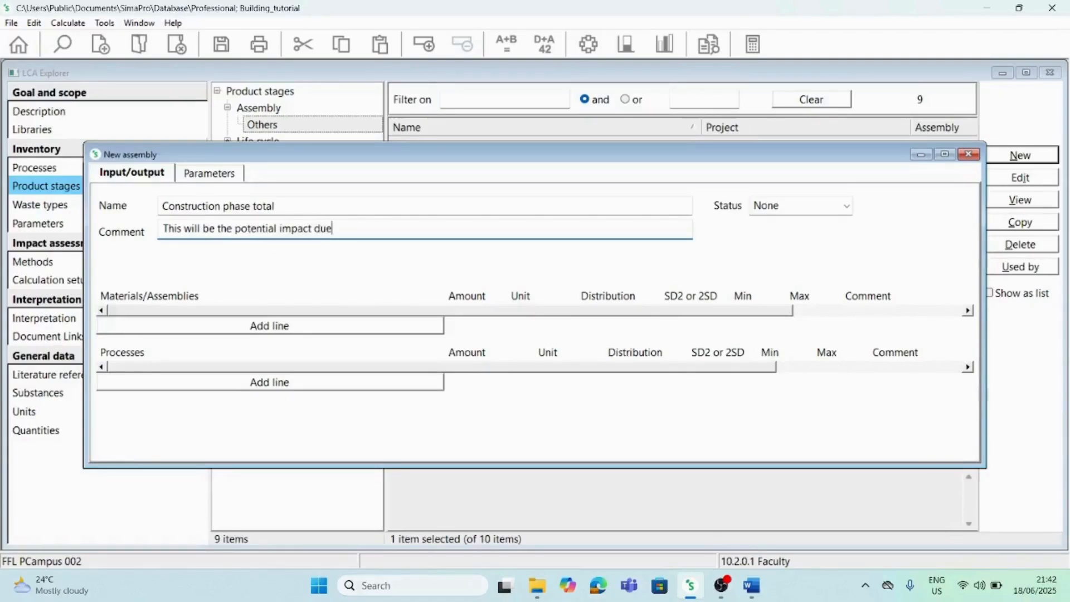
{"action": "type", "text": " to all inventory except p"}
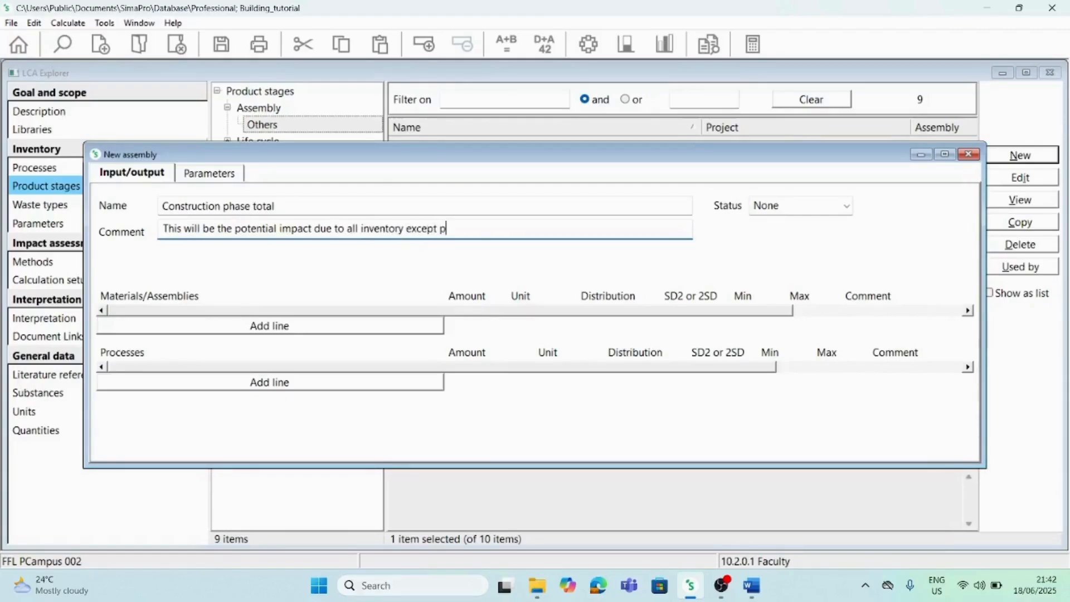
{"action": "type", "text": "rocessing"}
Add the Finishes and Flooring assemblies to the materials/assemblies of Construction phase total, each with an amount of 1 p.
{"action": "left_click", "coordinate": [286, 334]}
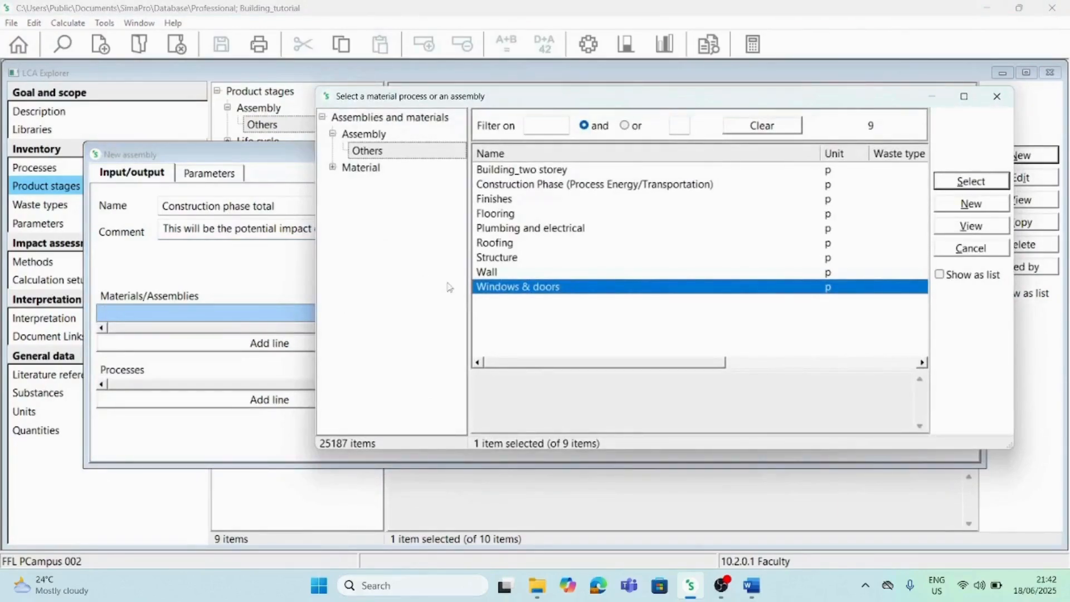
{"action": "double_click", "coordinate": [500, 204]}
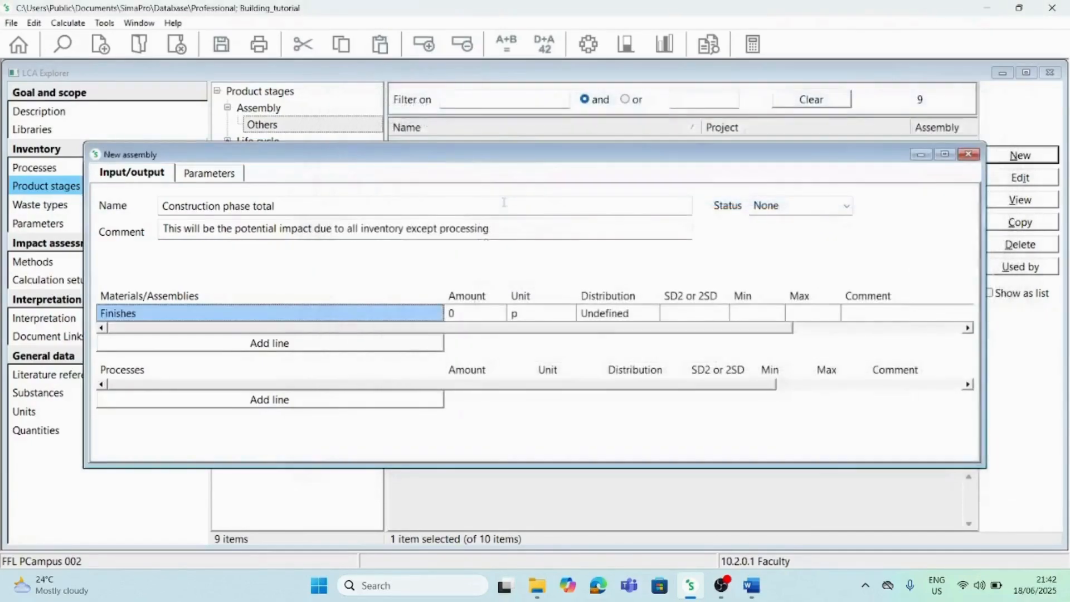
{"action": "left_click", "coordinate": [471, 313]}
{"action": "type", "text": "1"}
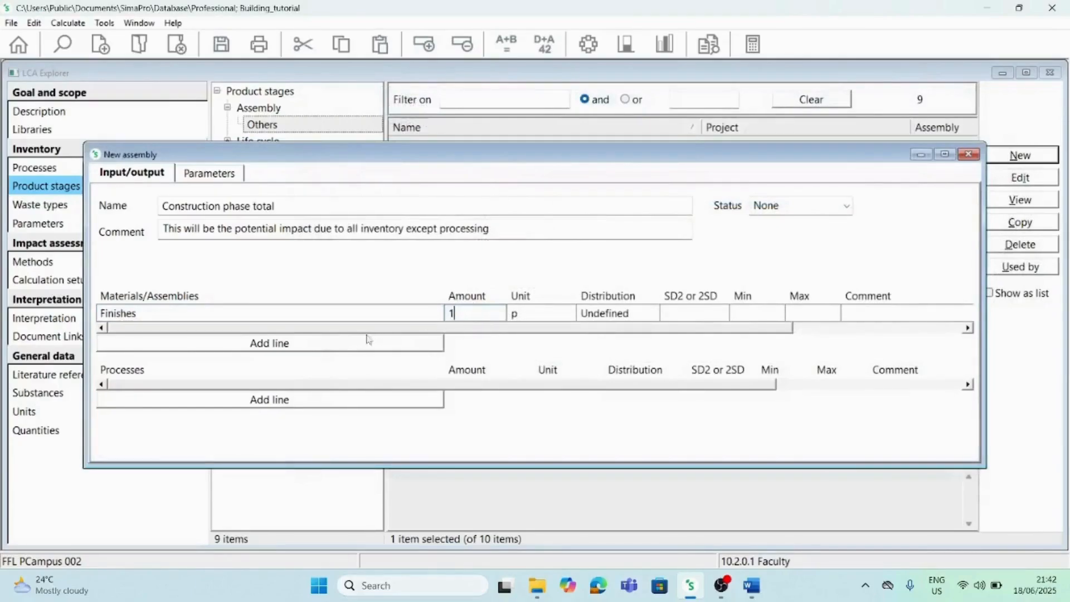
{"action": "left_click", "coordinate": [284, 348]}
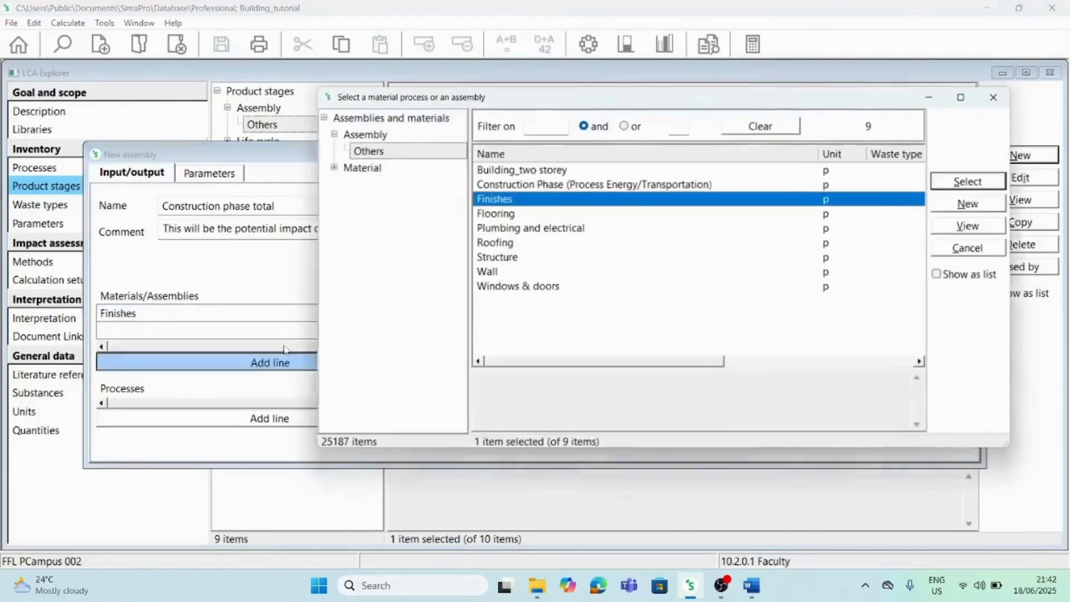
{"action": "double_click", "coordinate": [503, 217]}
{"action": "type", "text": "1"}
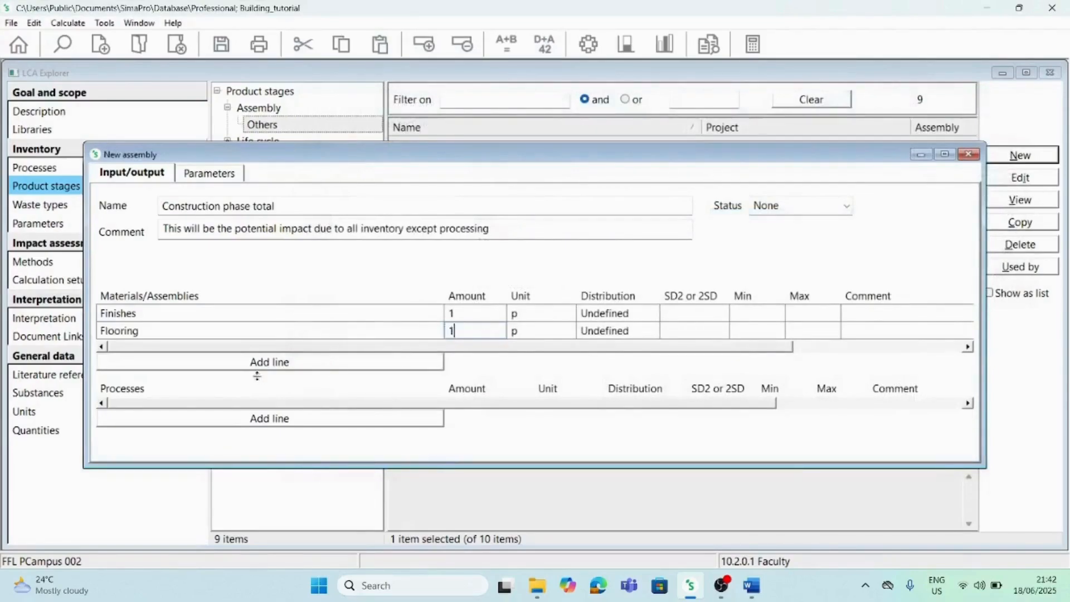
Add the Plumbing and electrical and Roofing assemblies to Construction phase total, each with an amount of 1 p.
{"action": "left_click", "coordinate": [264, 366]}
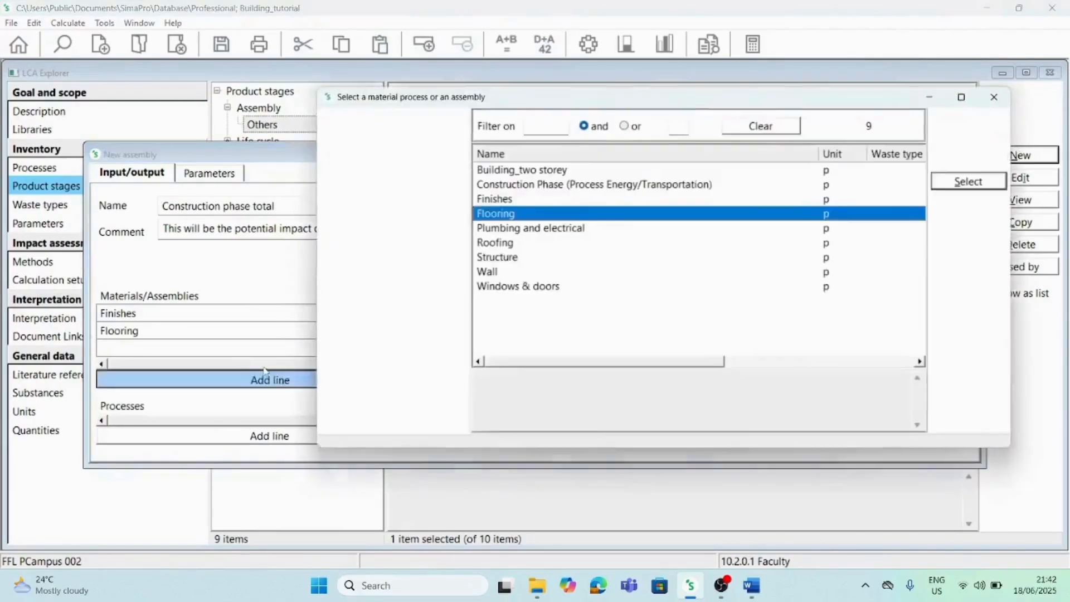
{"action": "double_click", "coordinate": [521, 229]}
{"action": "type", "text": "1"}
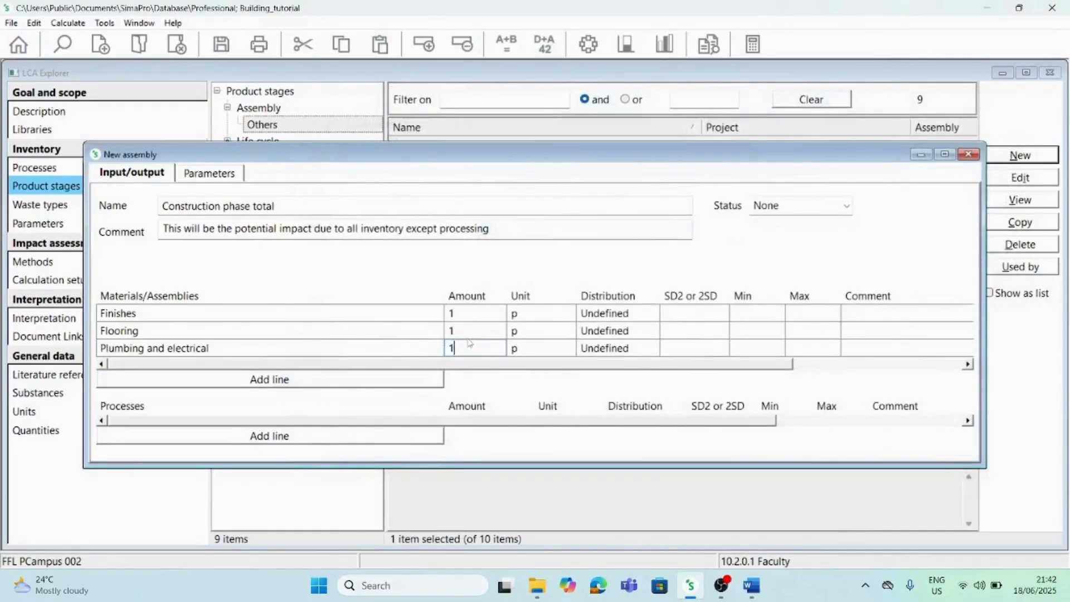
{"action": "left_click", "coordinate": [299, 381]}
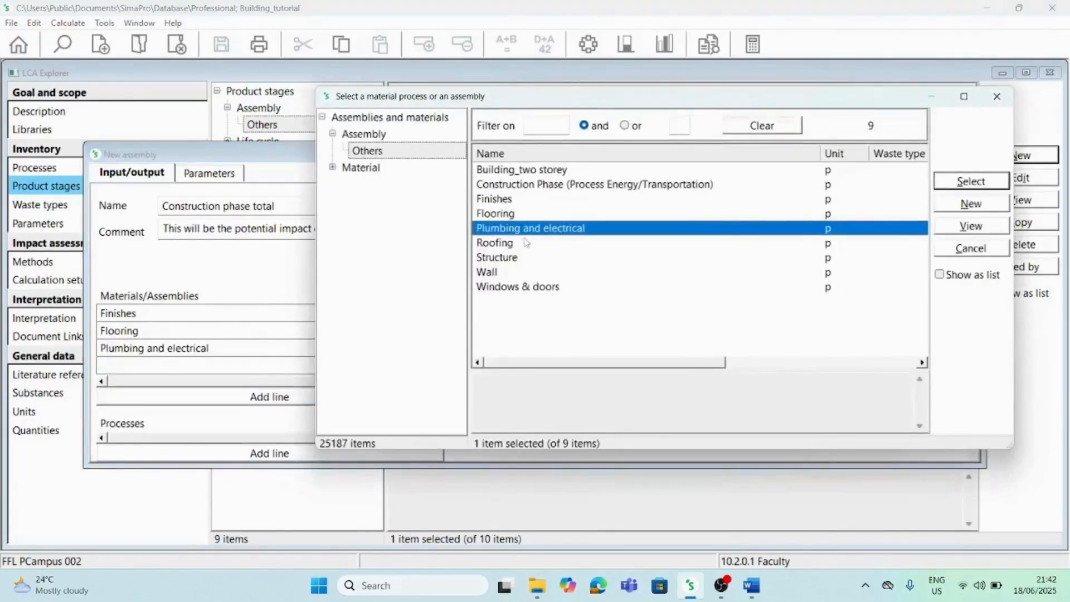
{"action": "double_click", "coordinate": [525, 242]}
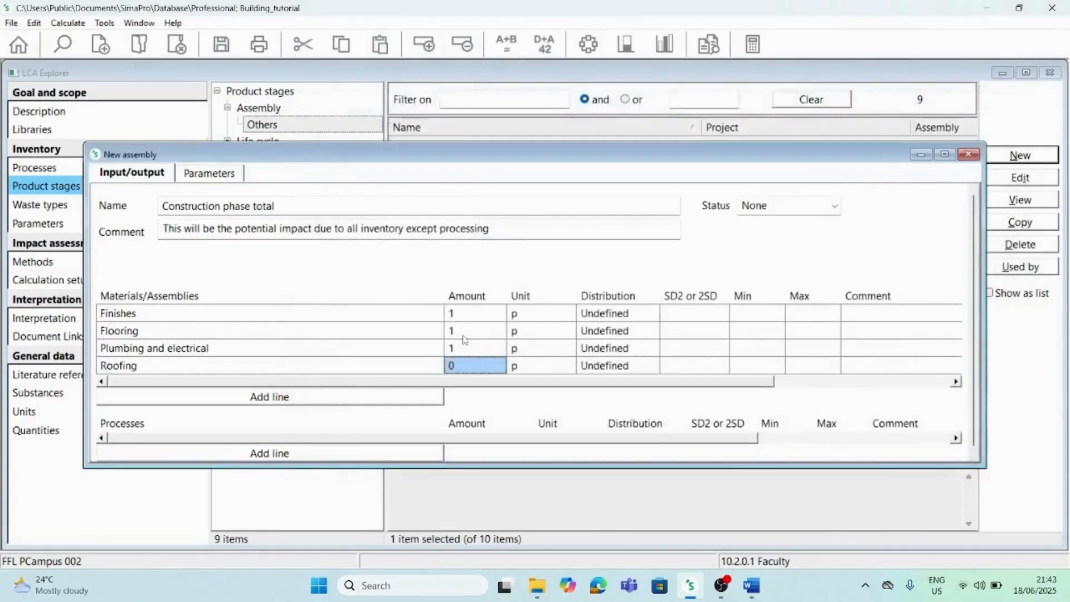
{"action": "type", "text": "1"}
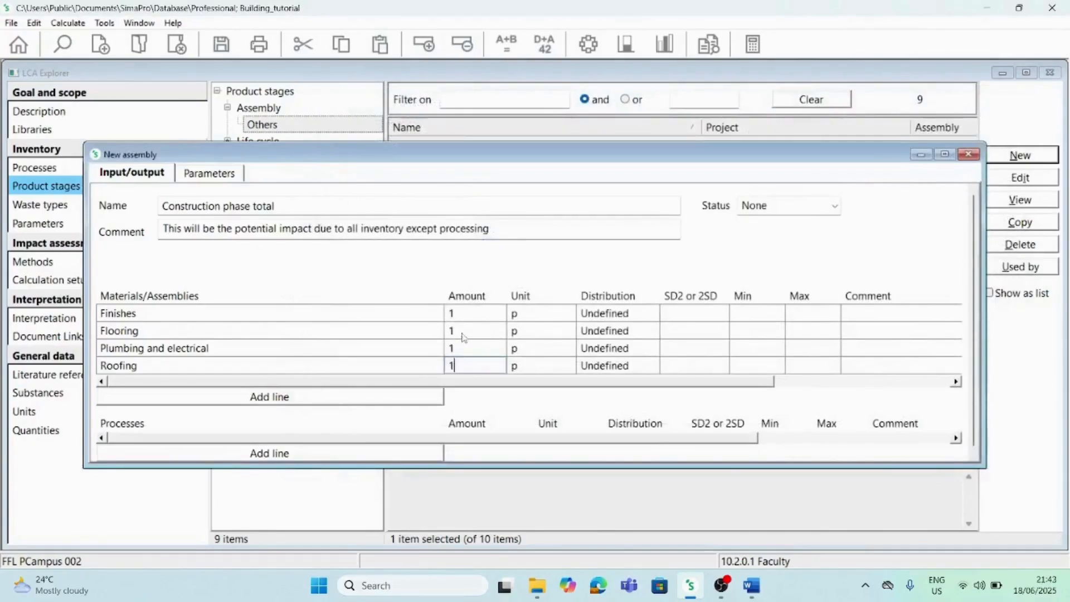
Add the Structure and Wall assemblies to Construction phase total, each with an amount of 1 p.
{"action": "left_click", "coordinate": [269, 397]}
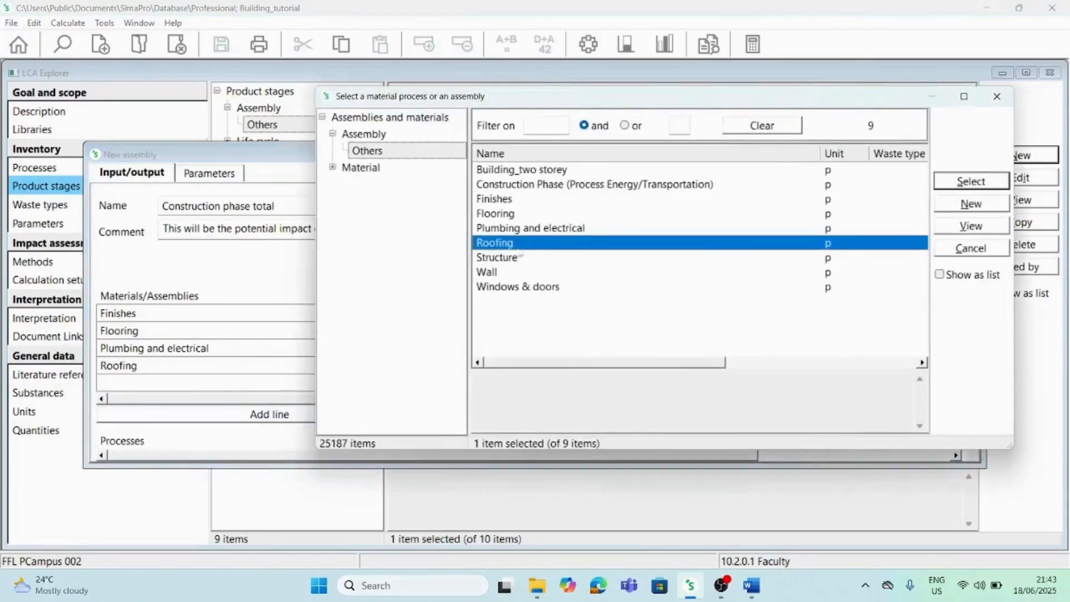
{"action": "left_click", "coordinate": [513, 260]}
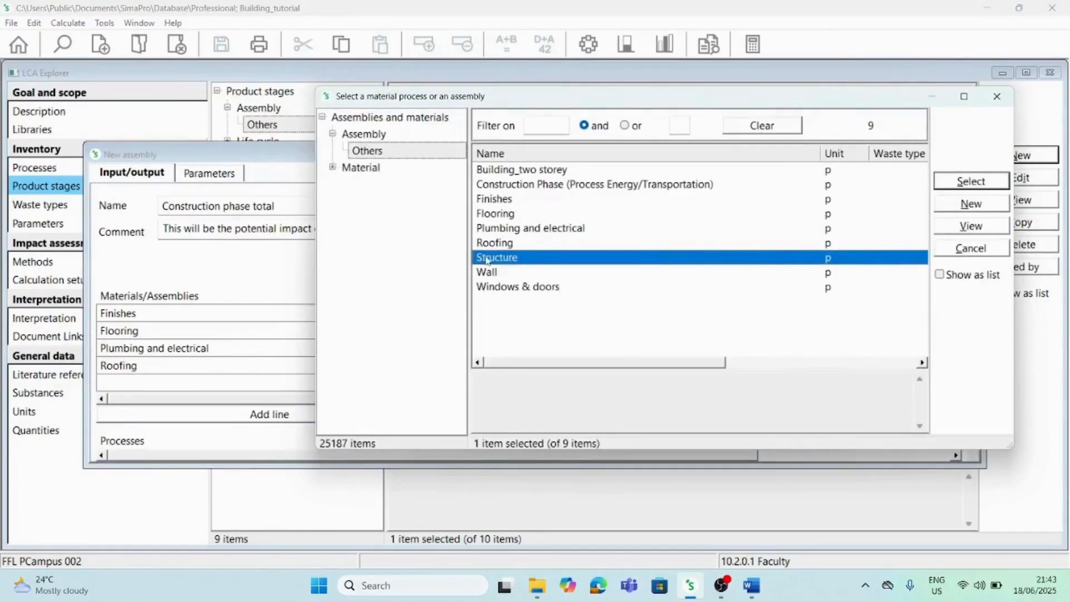
{"action": "double_click", "coordinate": [488, 261]}
{"action": "type", "text": "1"}
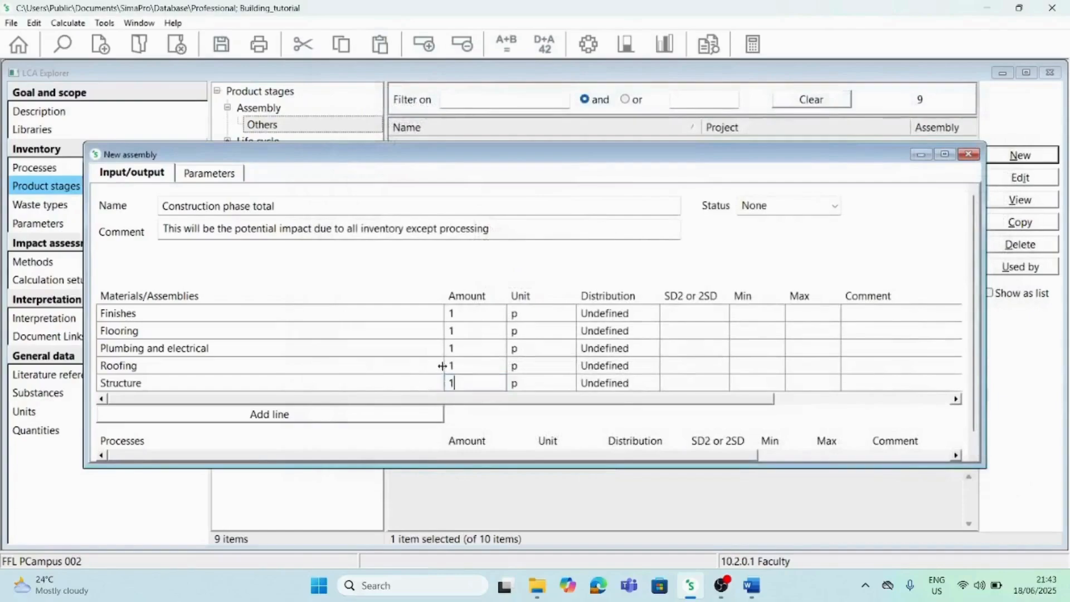
{"action": "left_click", "coordinate": [299, 415]}
{"action": "left_click", "coordinate": [492, 273]}
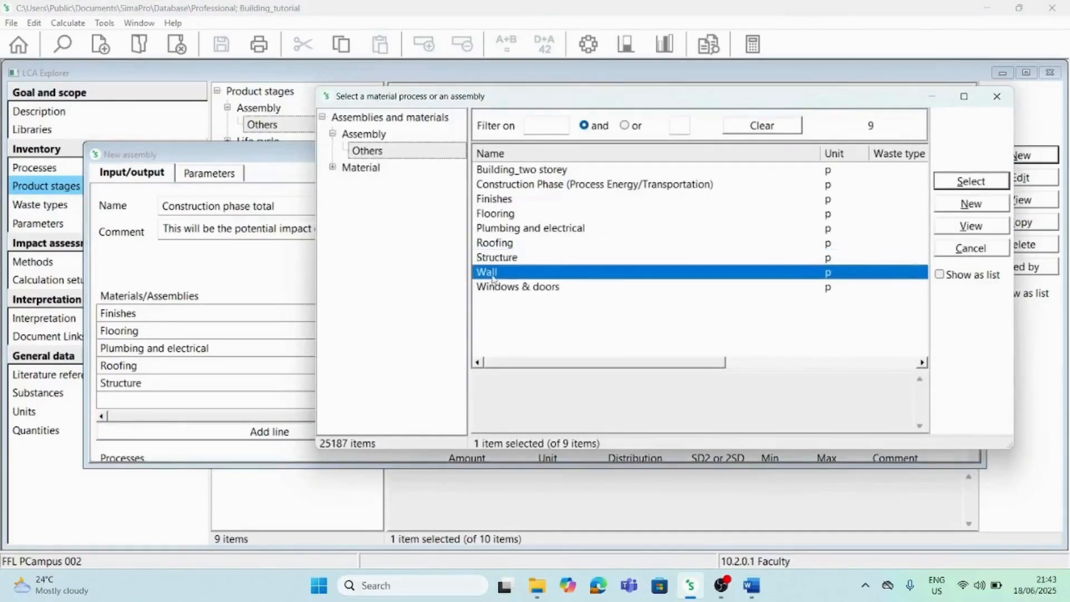
{"action": "double_click", "coordinate": [493, 272]}
{"action": "left_click", "coordinate": [456, 402]}
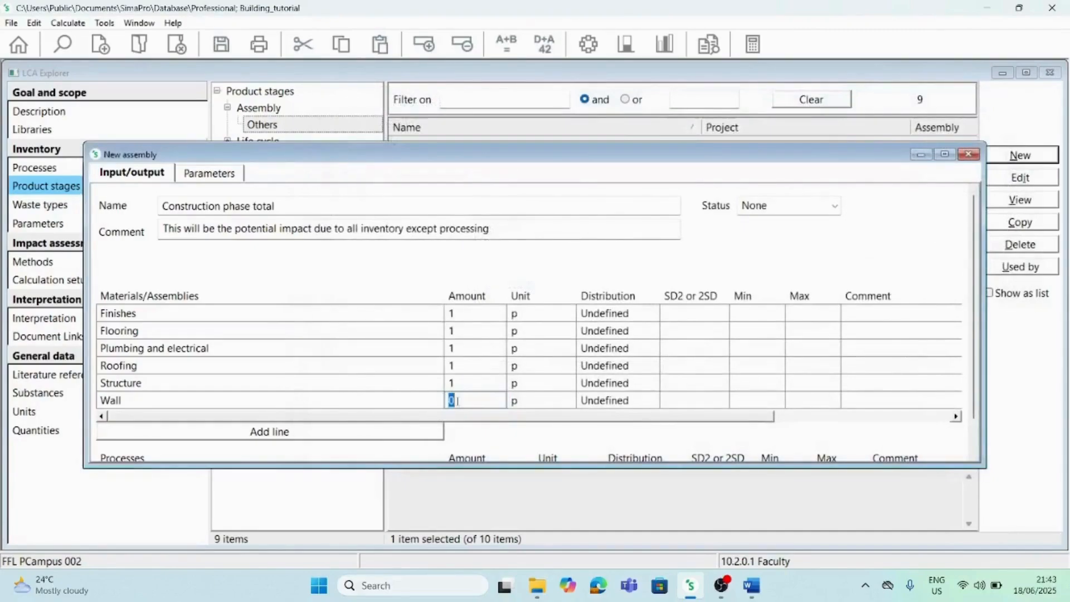
{"action": "type", "text": "1"}
Add the Windows & doors assembly with an amount of 1 p, and save and close Construction phase total.
{"action": "left_click", "coordinate": [358, 433]}
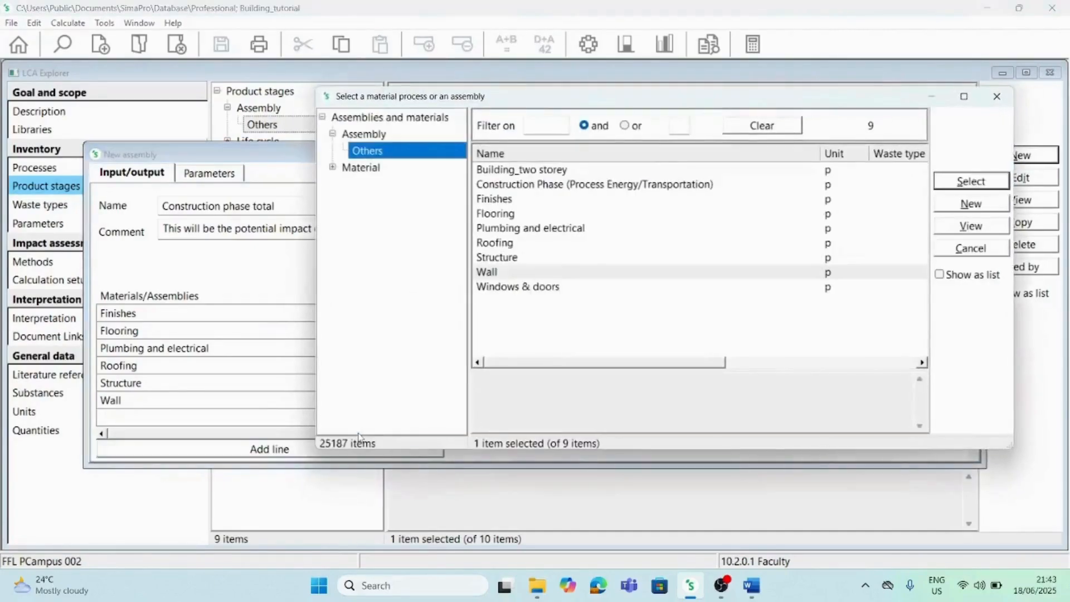
{"action": "double_click", "coordinate": [518, 287]}
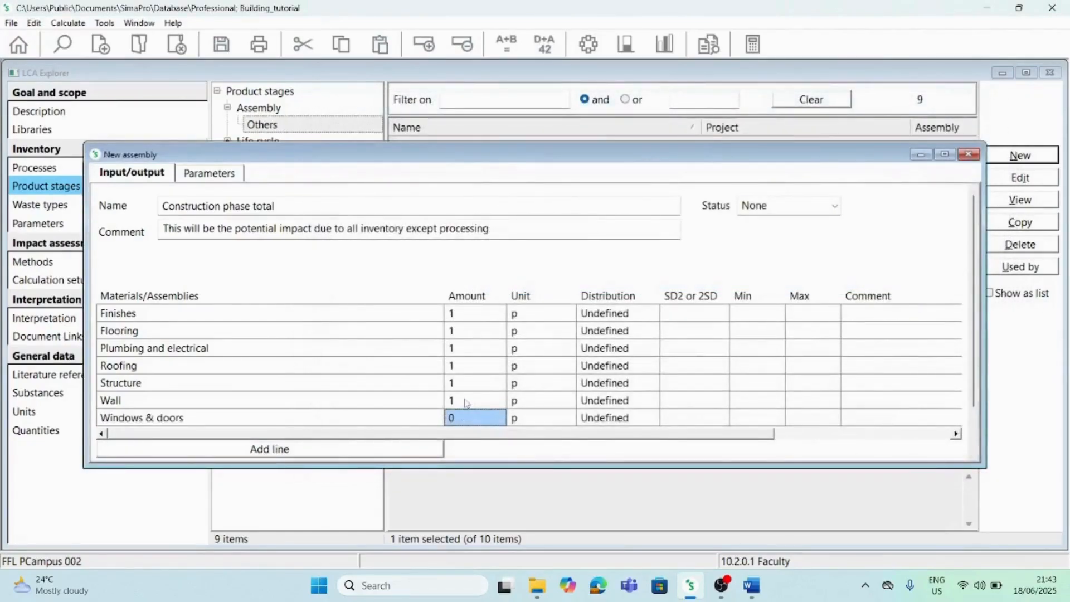
{"action": "type", "text": "1"}
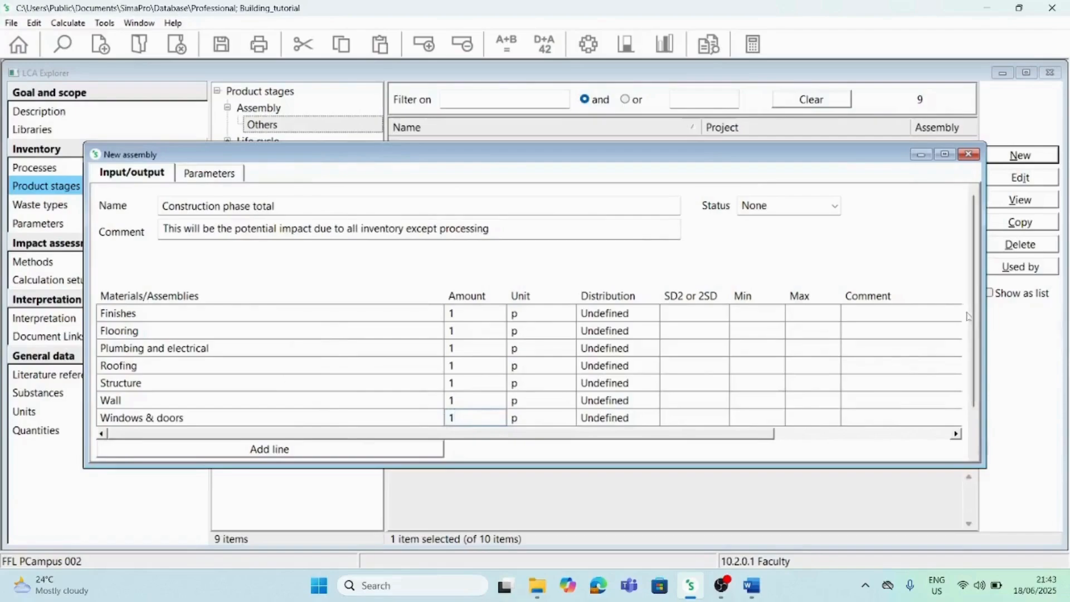
{"action": "scroll", "coordinate": [976, 333], "scroll_direction": "down", "scroll_amount": 3}
{"action": "scroll", "coordinate": [980, 408], "scroll_direction": "up", "scroll_amount": 3}
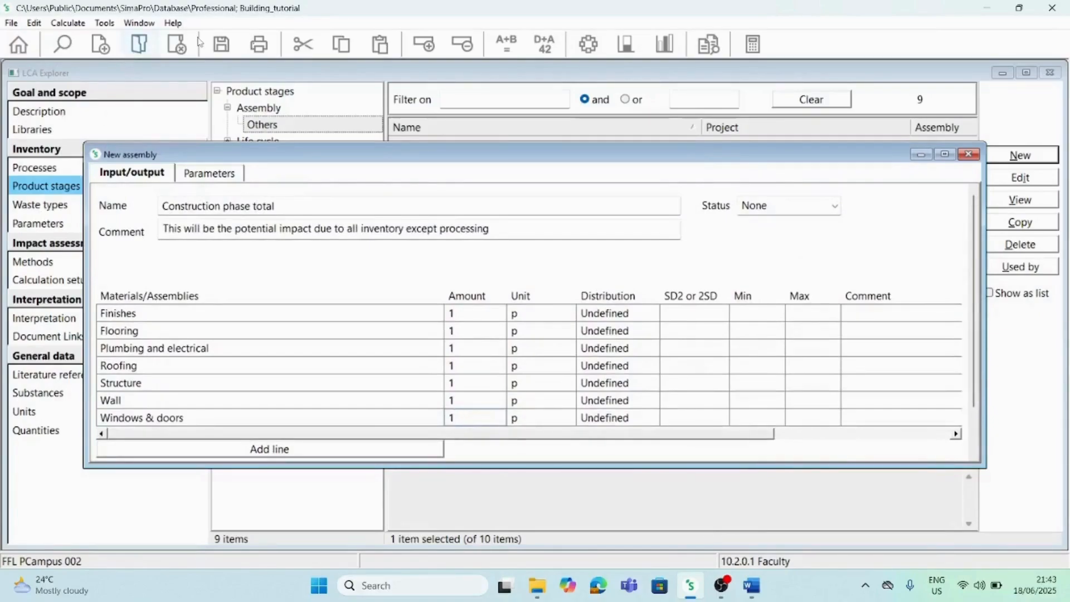
{"action": "left_click", "coordinate": [221, 44]}
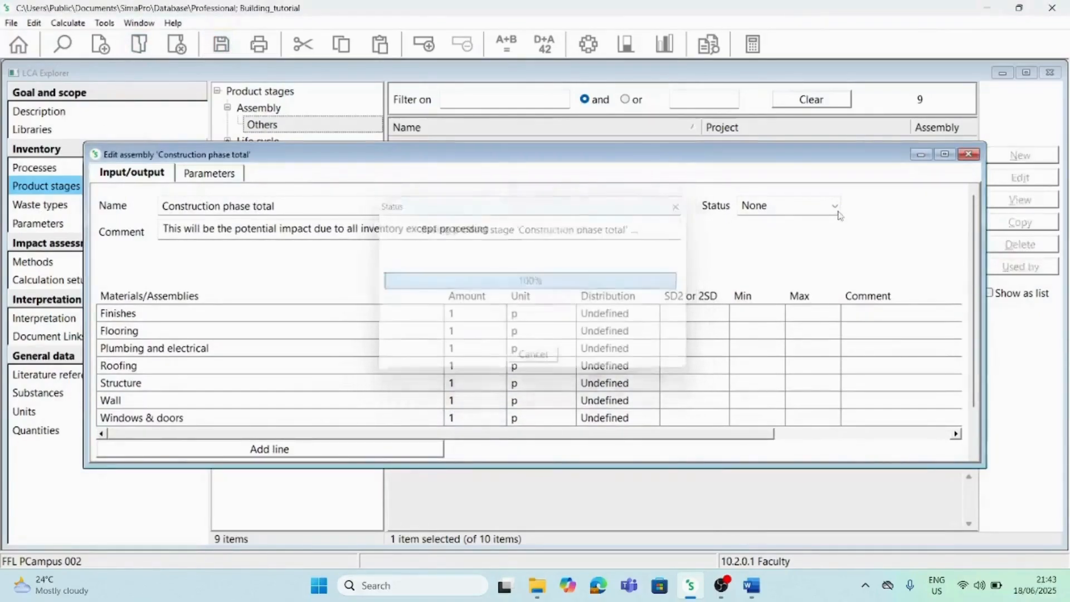
{"action": "left_click", "coordinate": [968, 154]}
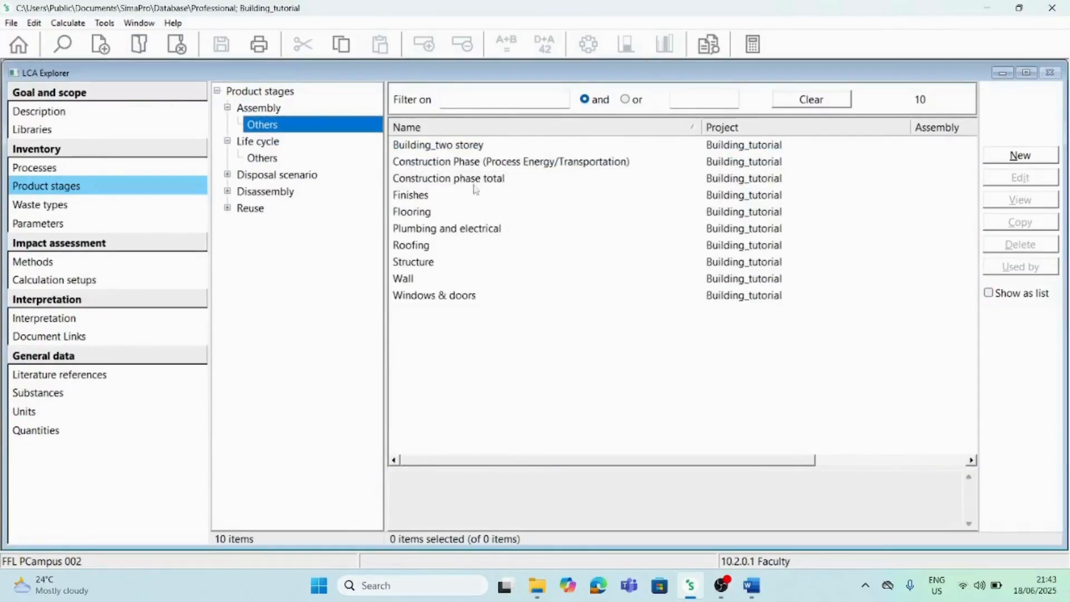
Reopen Construction phase total, add the Construction Phase (Process Energy/Transportation) assembly with an amount of 1 p, and save it.
{"action": "double_click", "coordinate": [457, 179]}
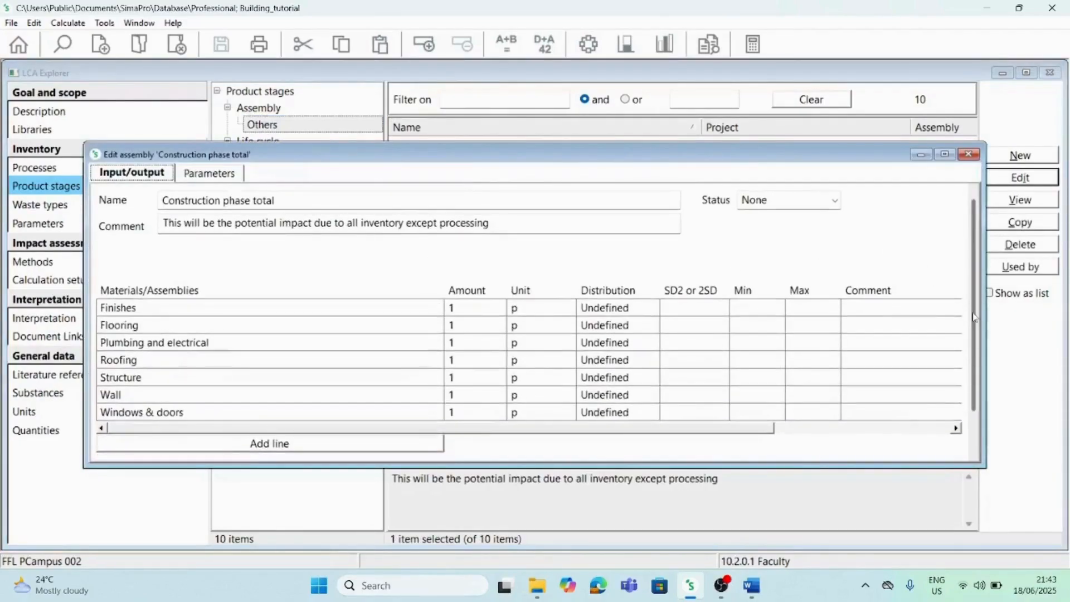
{"action": "left_click_drag", "start_coordinate": [852, 161], "coordinate": [874, 88]}
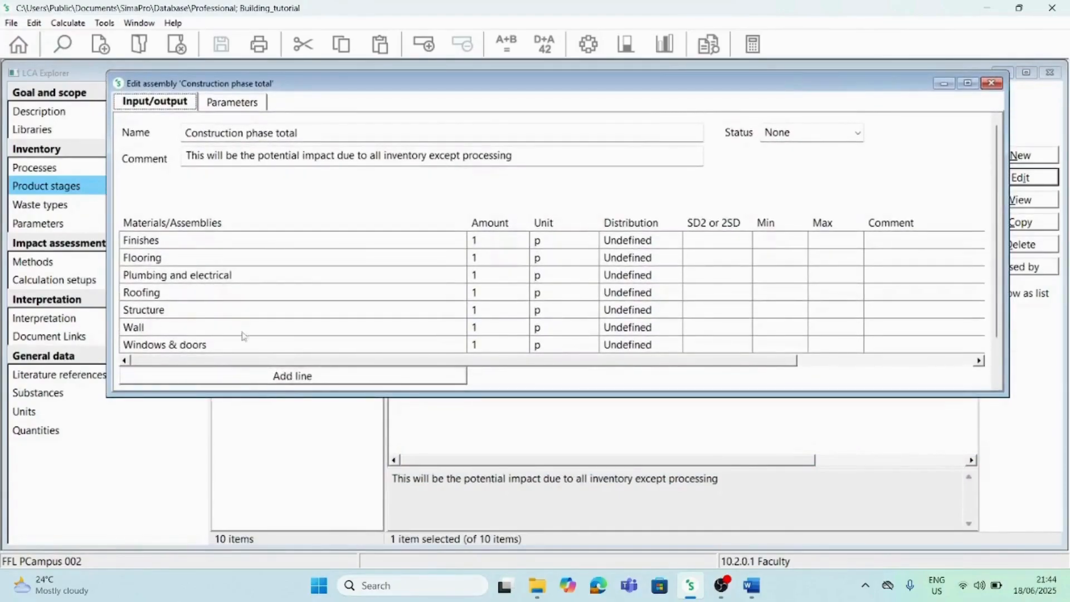
{"action": "left_click", "coordinate": [287, 381]}
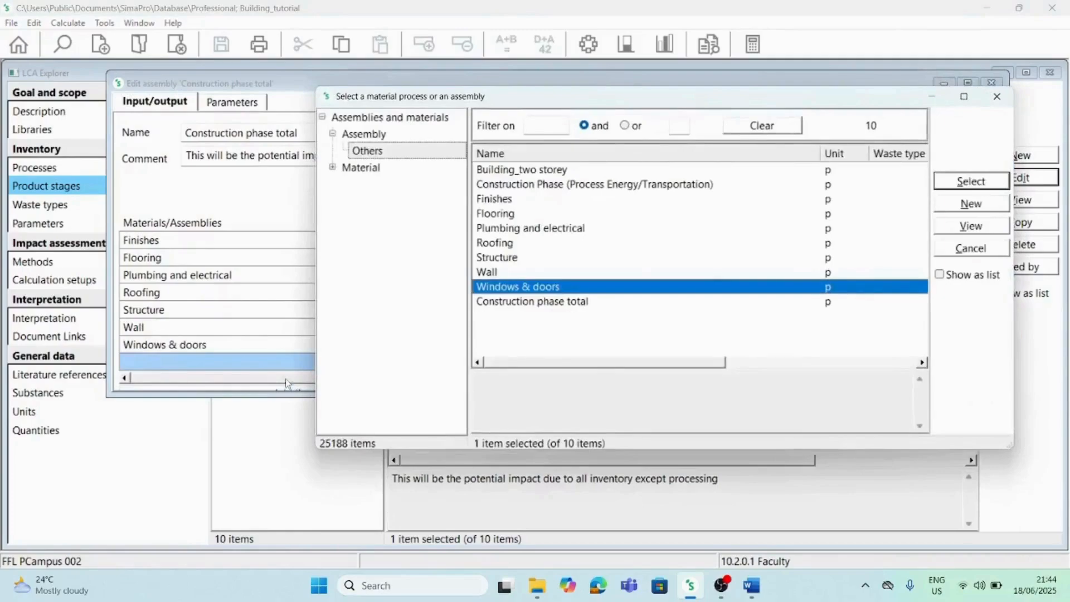
{"action": "left_click", "coordinate": [530, 189]}
{"action": "double_click", "coordinate": [530, 189]}
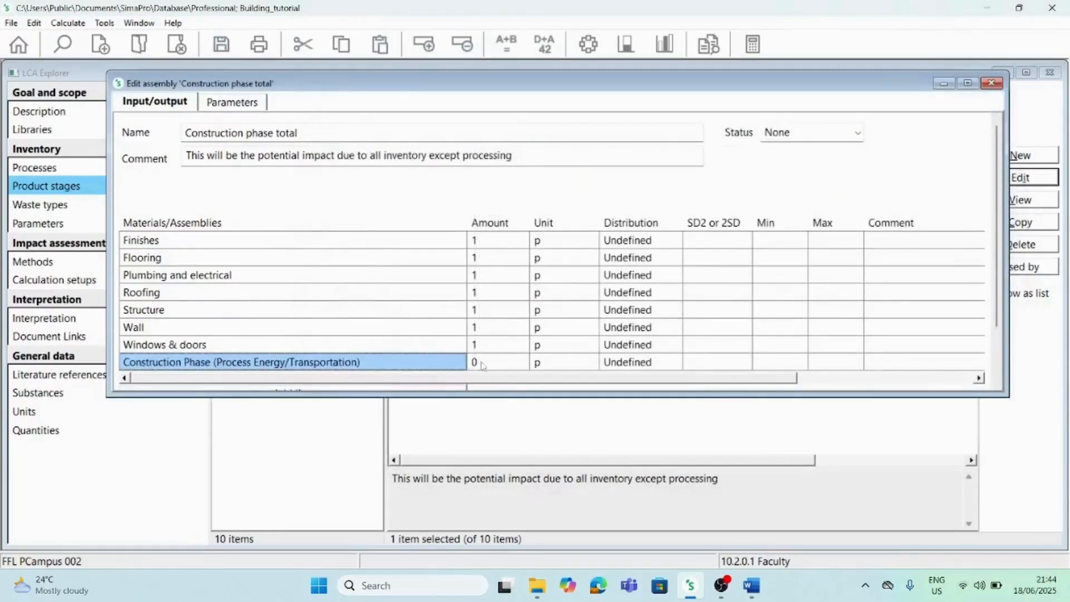
{"action": "left_click", "coordinate": [483, 365]}
{"action": "type", "text": "1"}
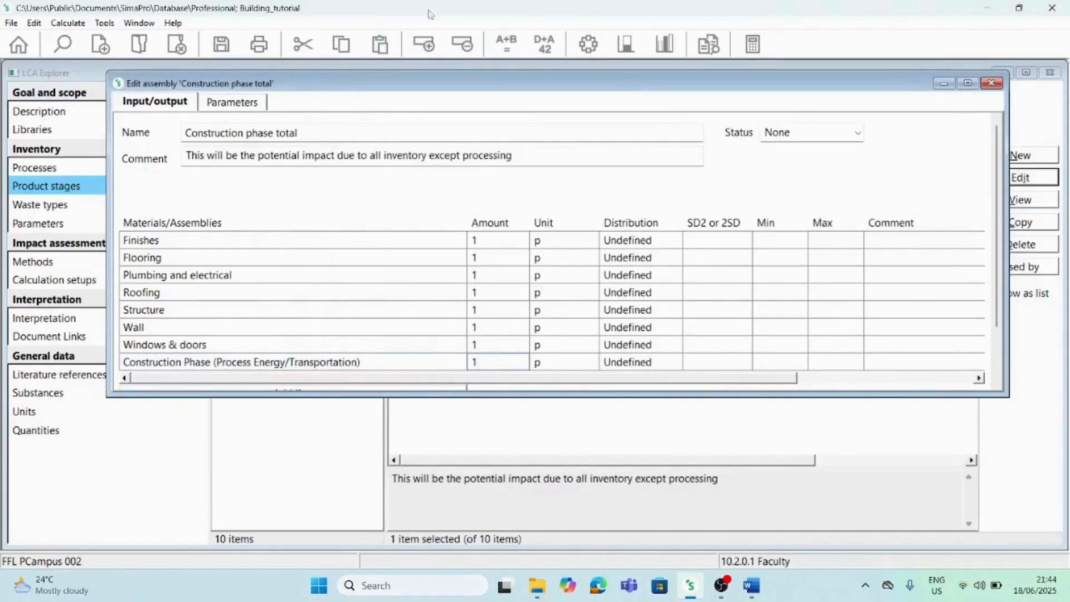
{"action": "left_click", "coordinate": [228, 53]}
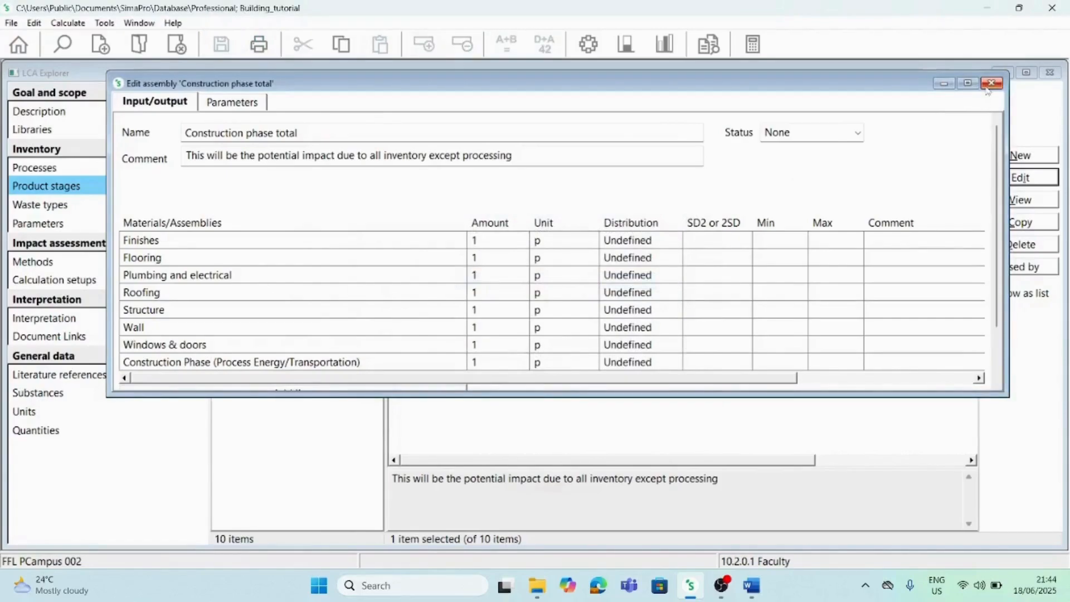
{"action": "left_click", "coordinate": [987, 88]}
Shorten the Construction phase total comment to "This will be the potential impact due to all inventory", and save and close the assembly.
{"action": "left_click_drag", "start_coordinate": [430, 155], "coordinate": [534, 158]}
{"action": "key", "text": "Delete"}
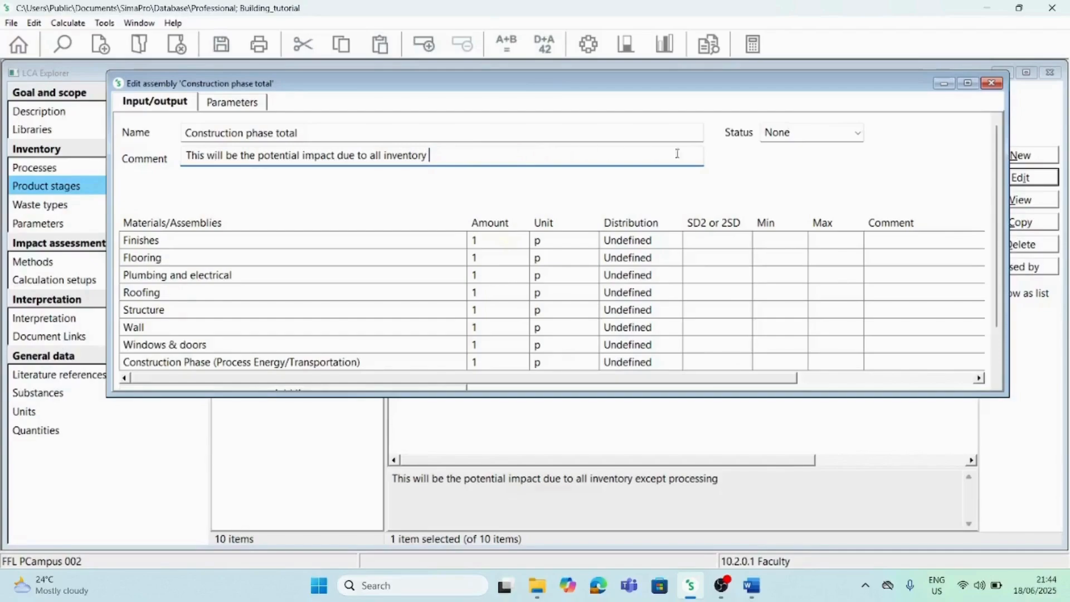
{"action": "left_click", "coordinate": [221, 44]}
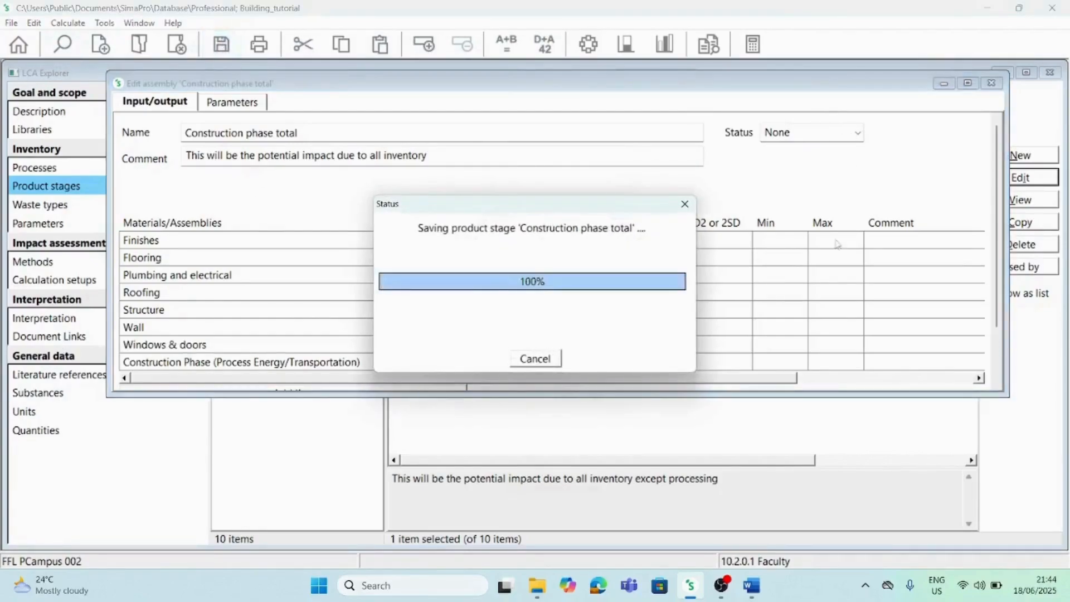
{"action": "left_click", "coordinate": [991, 82]}
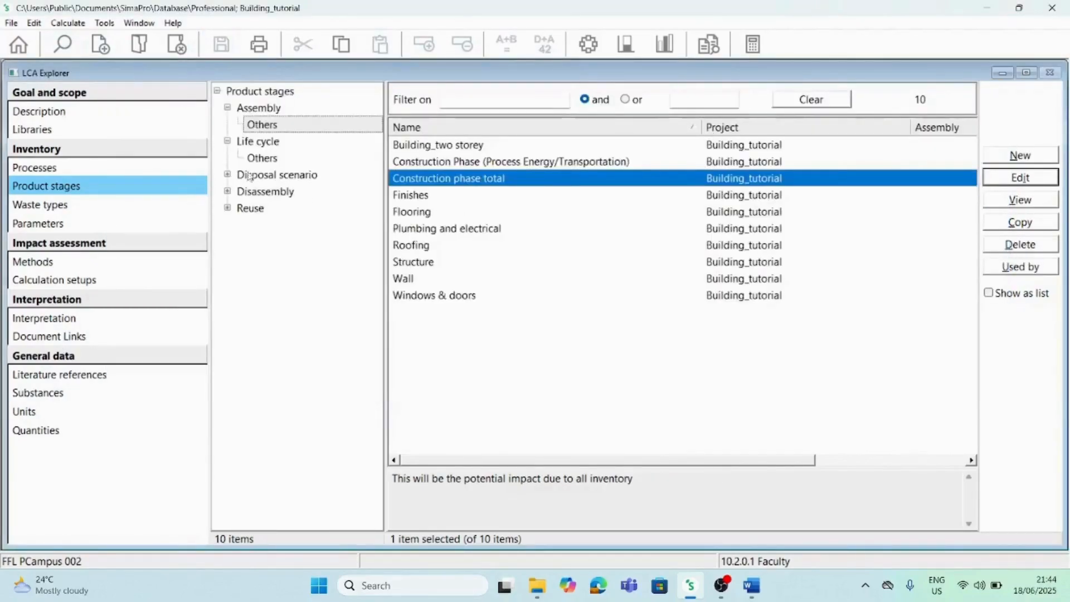
Create a new life cycle in the Others category and name it "Total impact during life cycle considering 50 years of life period".
{"action": "left_click", "coordinate": [261, 161]}
{"action": "left_click", "coordinate": [1009, 159]}
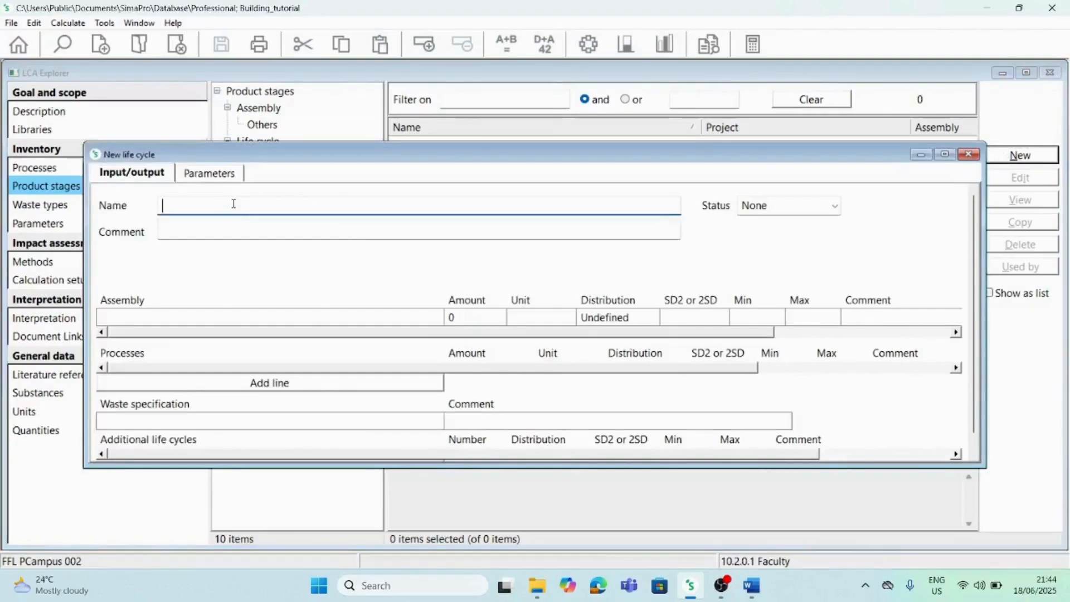
{"action": "type", "text": "Tota"}
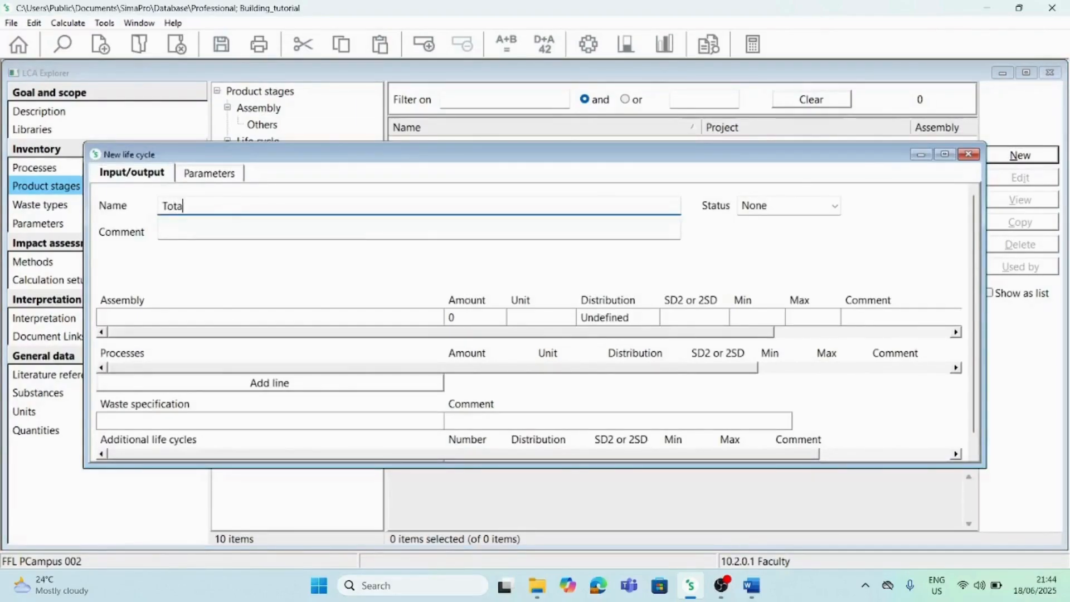
{"action": "type", "text": "l impact during life cyc"}
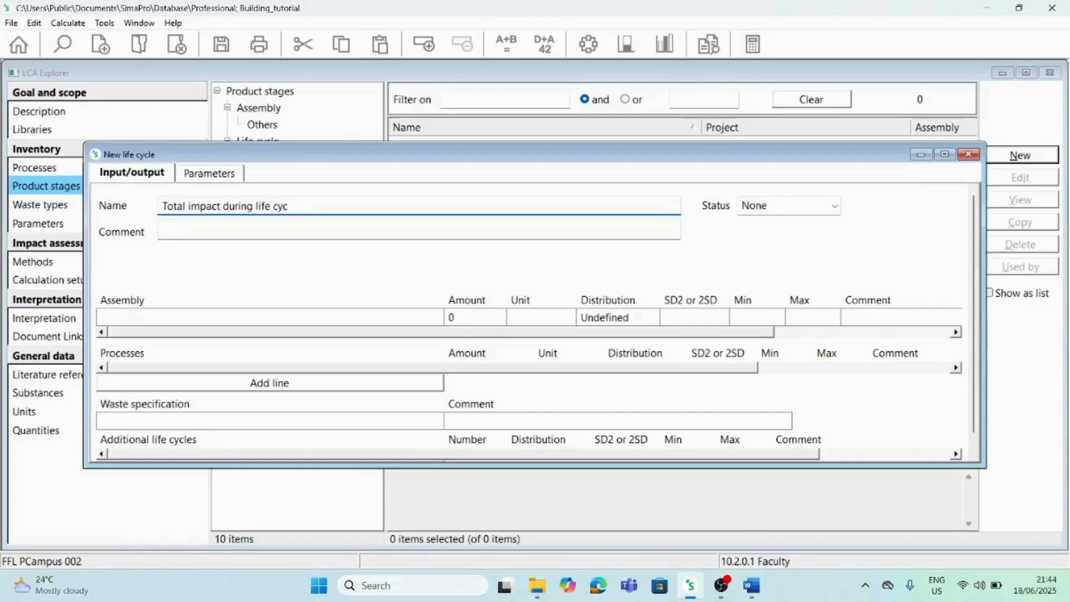
{"action": "type", "text": "le considering 50 years o"}
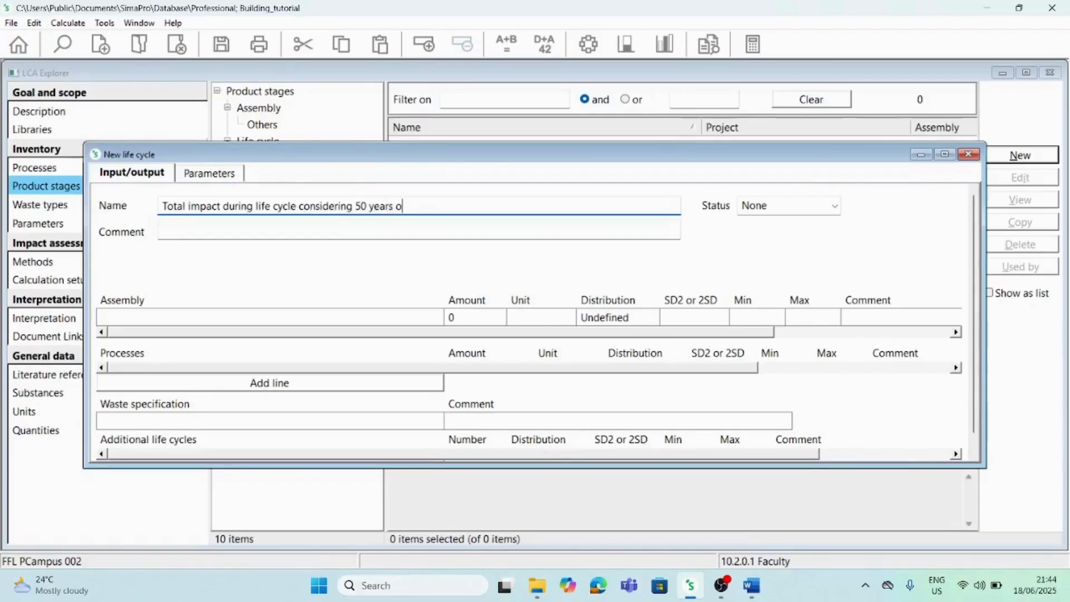
{"action": "type", "text": "f life period"}
Set the life cycle's assembly to Construction phase total with an amount of 1 p.
{"action": "left_click", "coordinate": [241, 322]}
{"action": "double_click", "coordinate": [240, 318]}
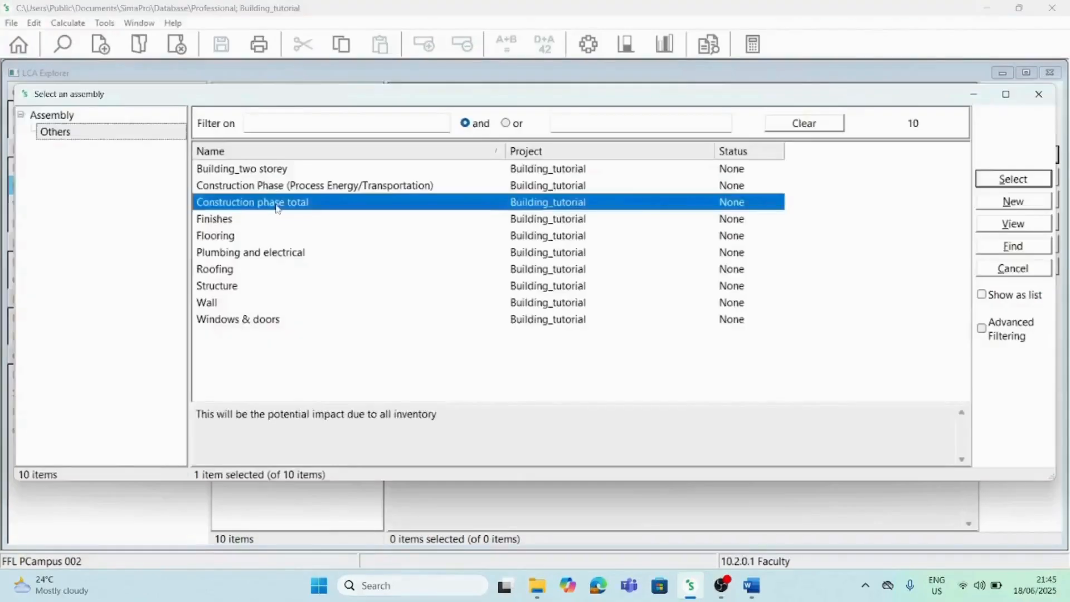
{"action": "double_click", "coordinate": [277, 202]}
{"action": "left_click", "coordinate": [475, 320]}
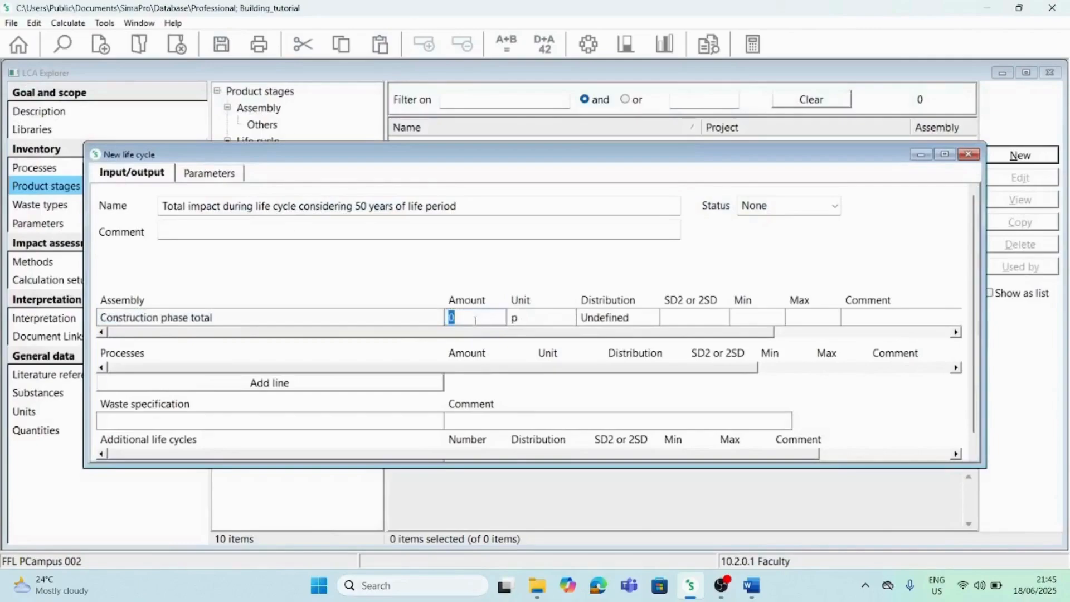
{"action": "type", "text": "1"}
Set the assembly amount to 1 p and add the Electricity, medium voltage {AE} market process to the life cycle.
{"action": "scroll", "coordinate": [975, 396], "scroll_direction": "down", "scroll_amount": 1}
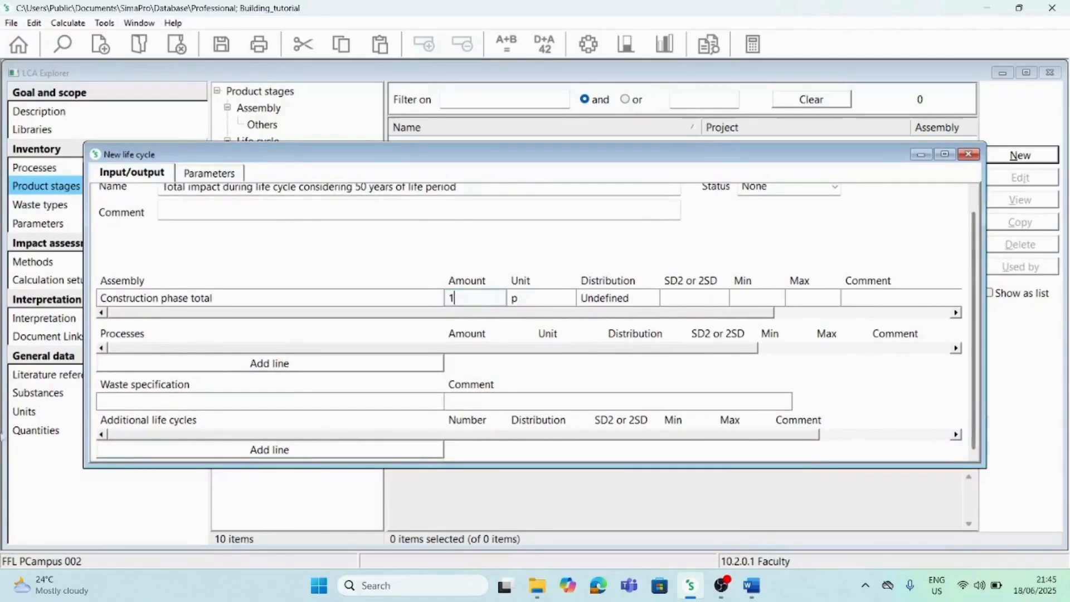
{"action": "left_click", "coordinate": [266, 363]}
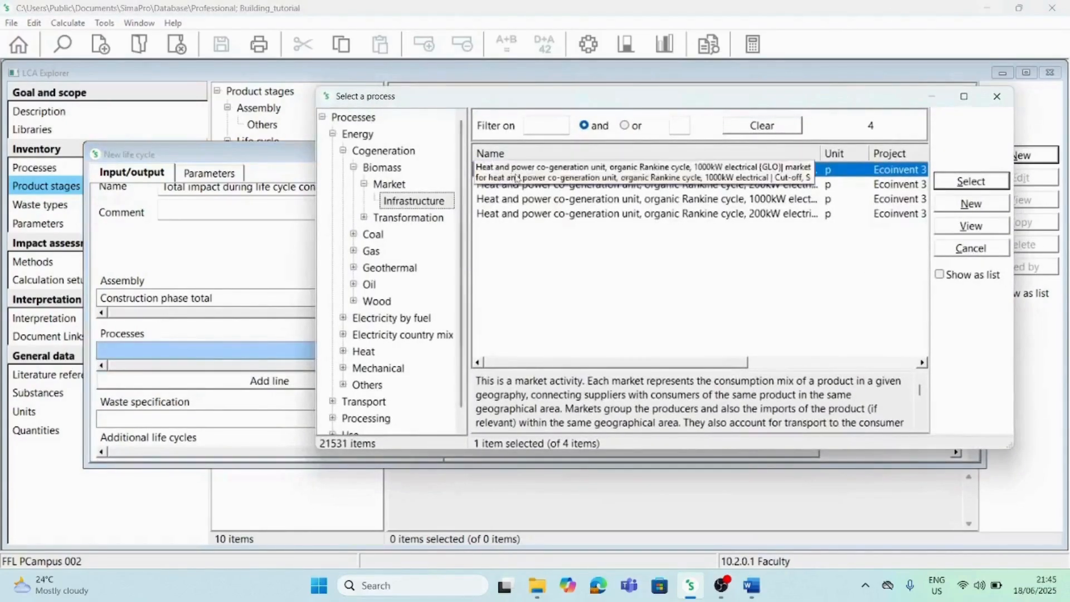
{"action": "left_click", "coordinate": [342, 150]}
{"action": "left_click", "coordinate": [343, 151]}
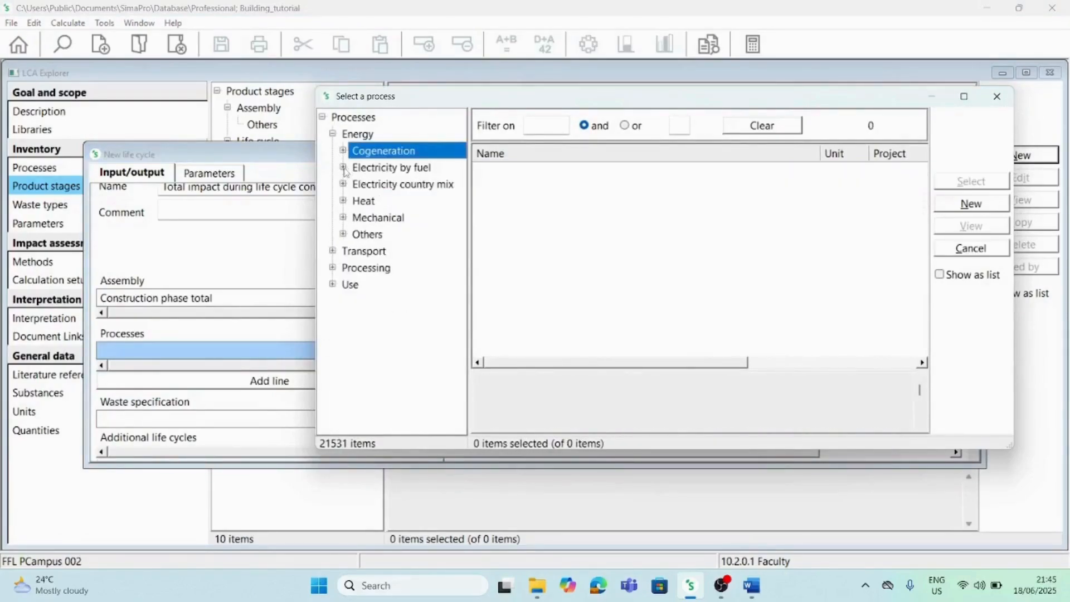
{"action": "left_click", "coordinate": [343, 167]}
{"action": "left_click", "coordinate": [343, 167]}
{"action": "left_click", "coordinate": [343, 183]}
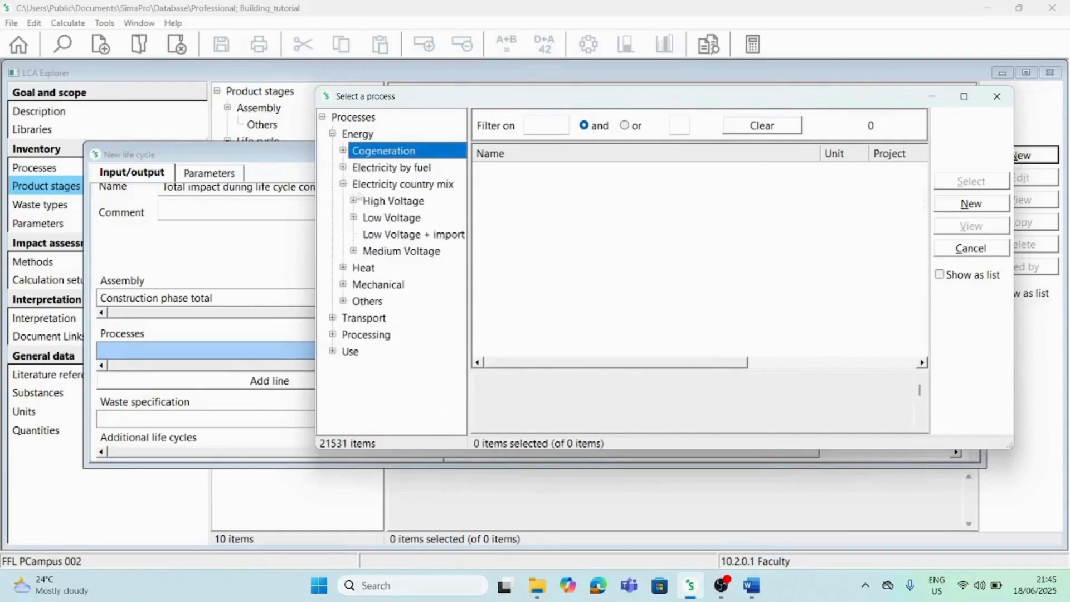
{"action": "left_click", "coordinate": [396, 252]}
{"action": "left_click", "coordinate": [353, 251]}
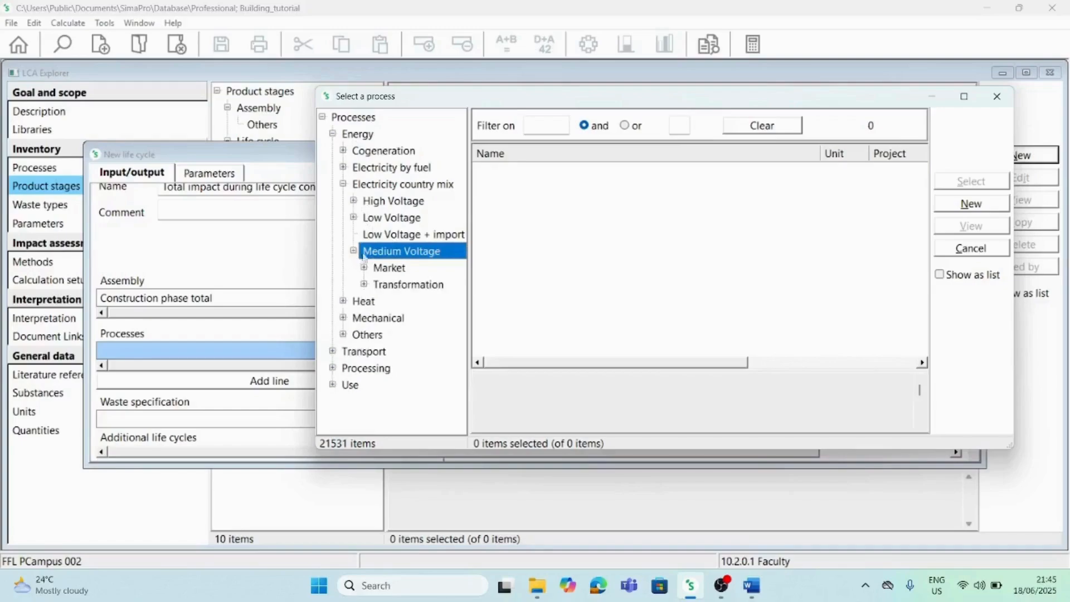
{"action": "left_click", "coordinate": [390, 267]}
{"action": "double_click", "coordinate": [534, 176]}
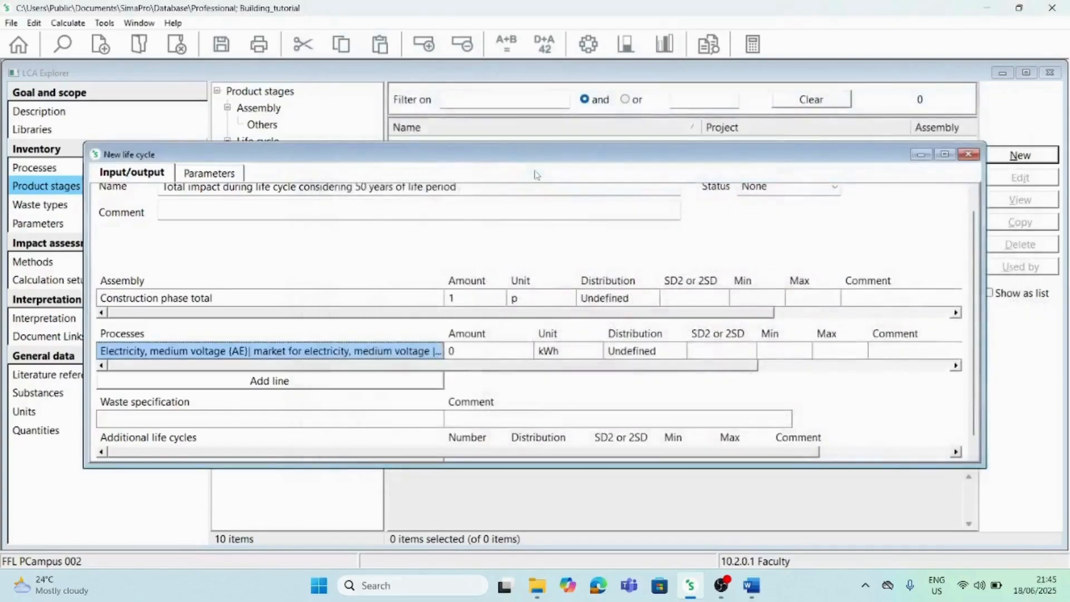
Copy the tube light consumption 10*50*365*14*0.04 from the Word inventory and enter it as the electricity amount in kWh in SimaPro.
{"action": "left_click", "coordinate": [758, 588]}
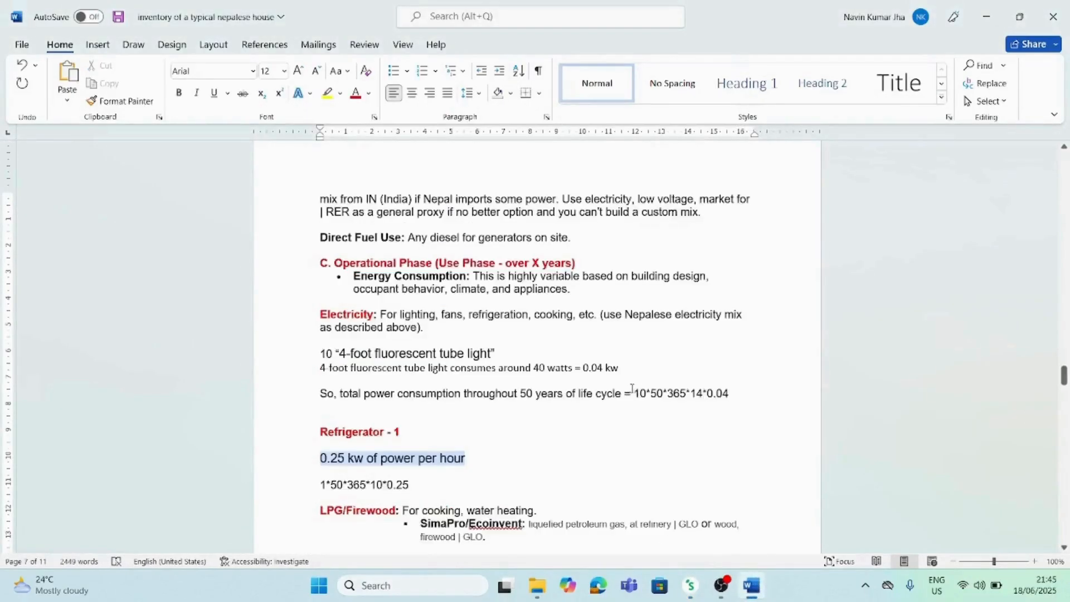
{"action": "left_click_drag", "start_coordinate": [636, 394], "coordinate": [728, 394]}
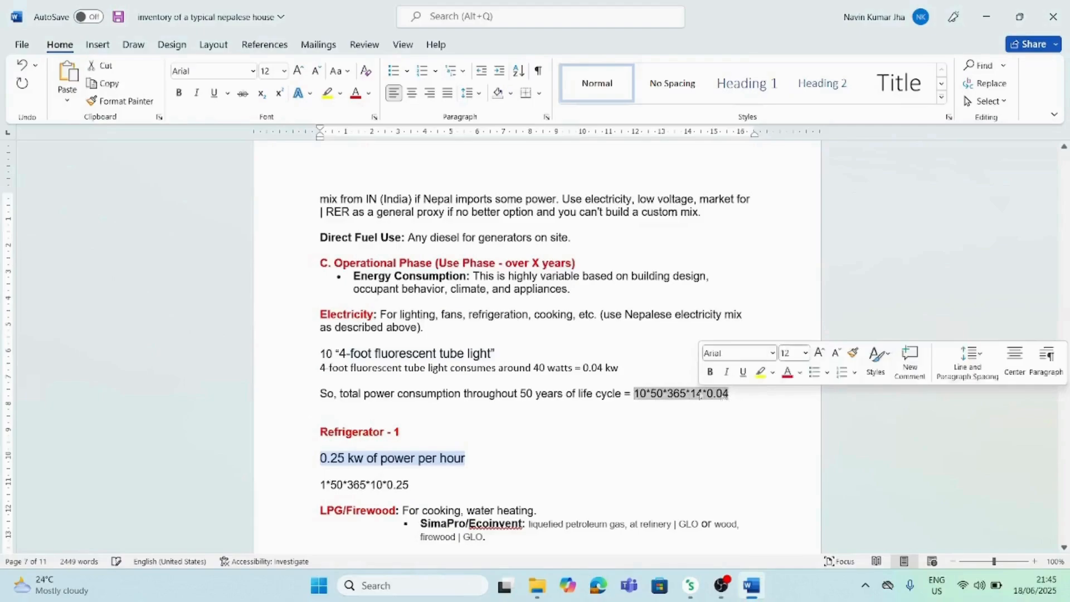
{"action": "right_click", "coordinate": [702, 394]}
{"action": "left_click", "coordinate": [739, 168]}
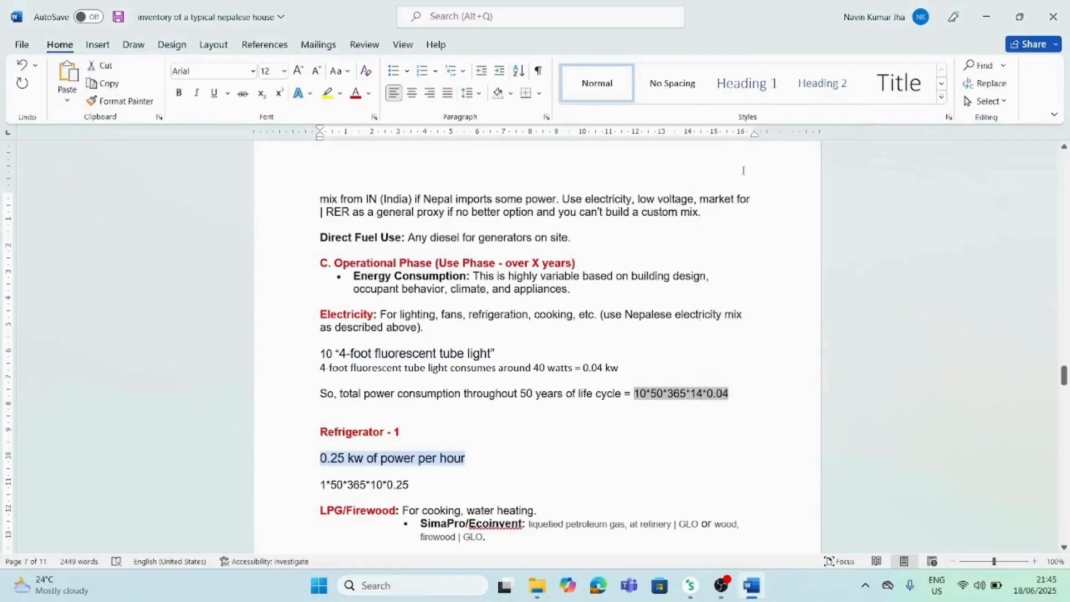
{"action": "key", "text": "alt+Tab"}
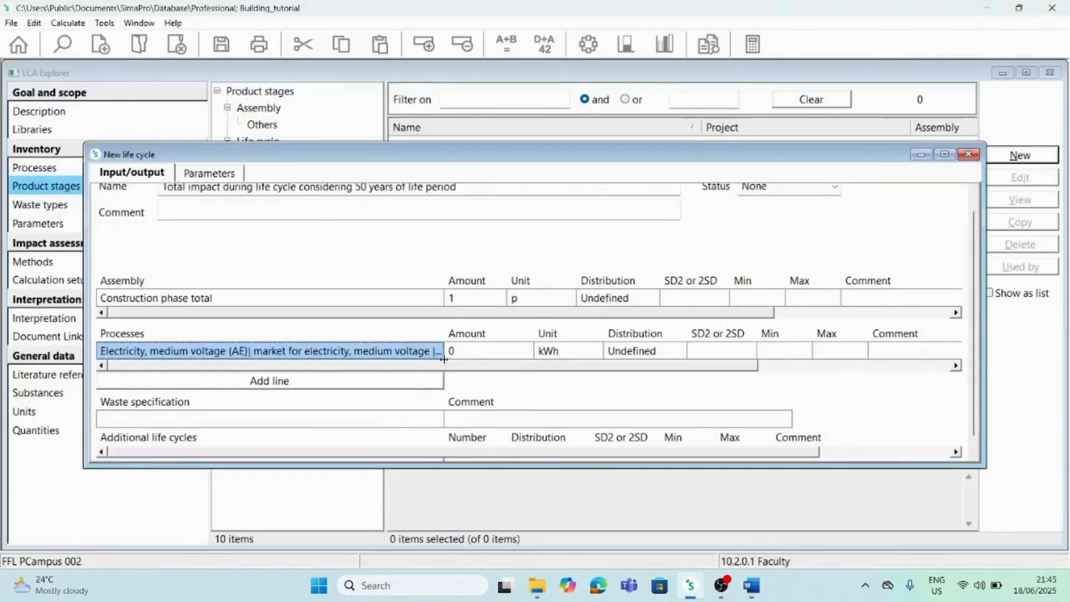
{"action": "left_click", "coordinate": [473, 354]}
{"action": "right_click", "coordinate": [473, 355]}
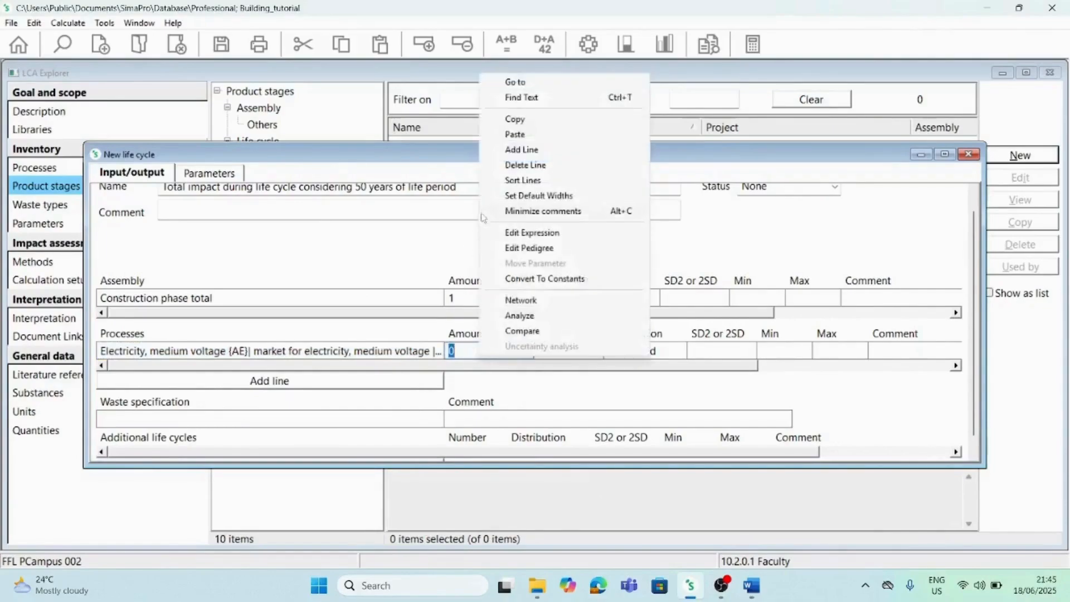
{"action": "left_click", "coordinate": [514, 135]}
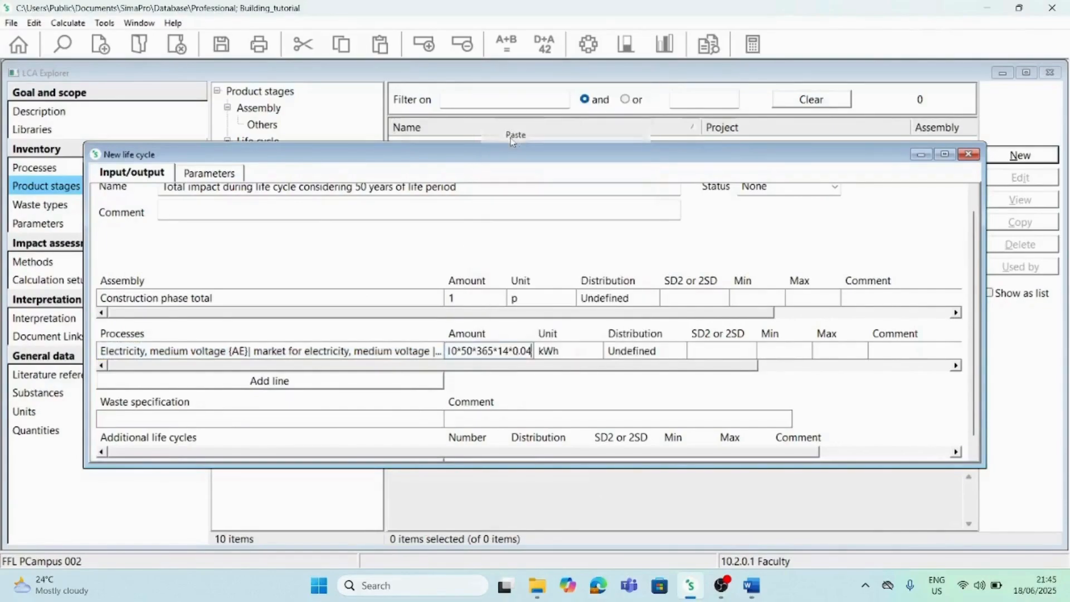
Add a second Electricity, medium voltage {AE} market process and try to set its amount to the Word inventory's refrigerator expression 1*50*365*10*0.25.
{"action": "left_click", "coordinate": [265, 383]}
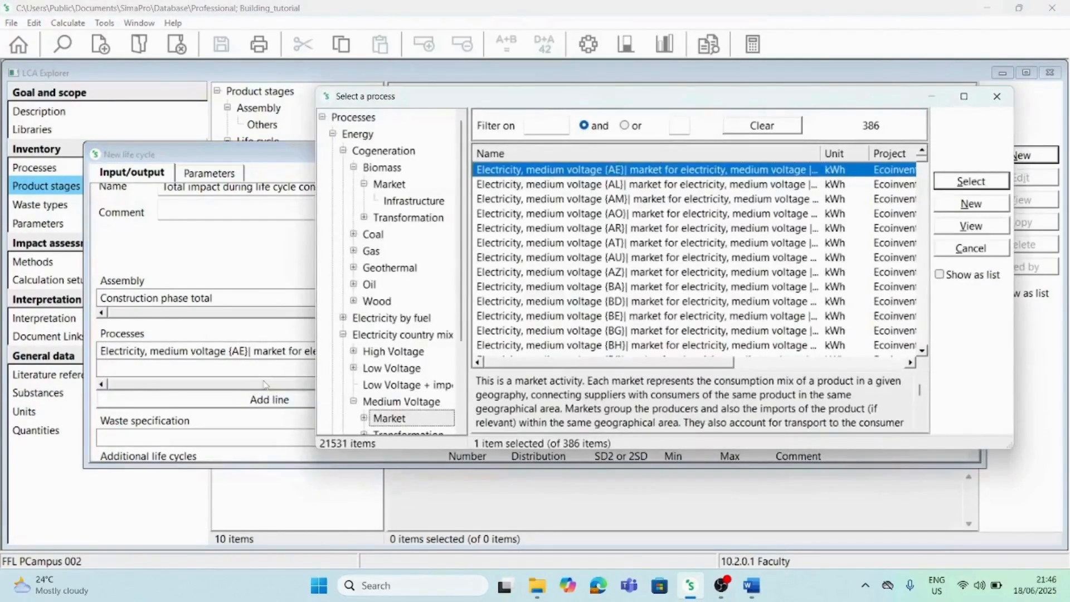
{"action": "double_click", "coordinate": [599, 173]}
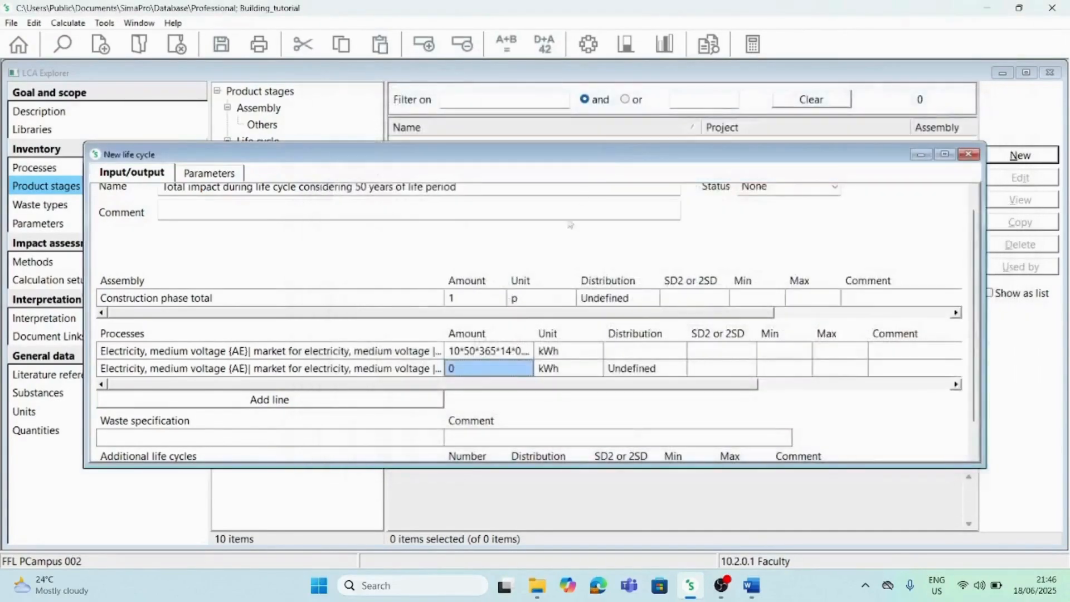
{"action": "left_click", "coordinate": [750, 595]}
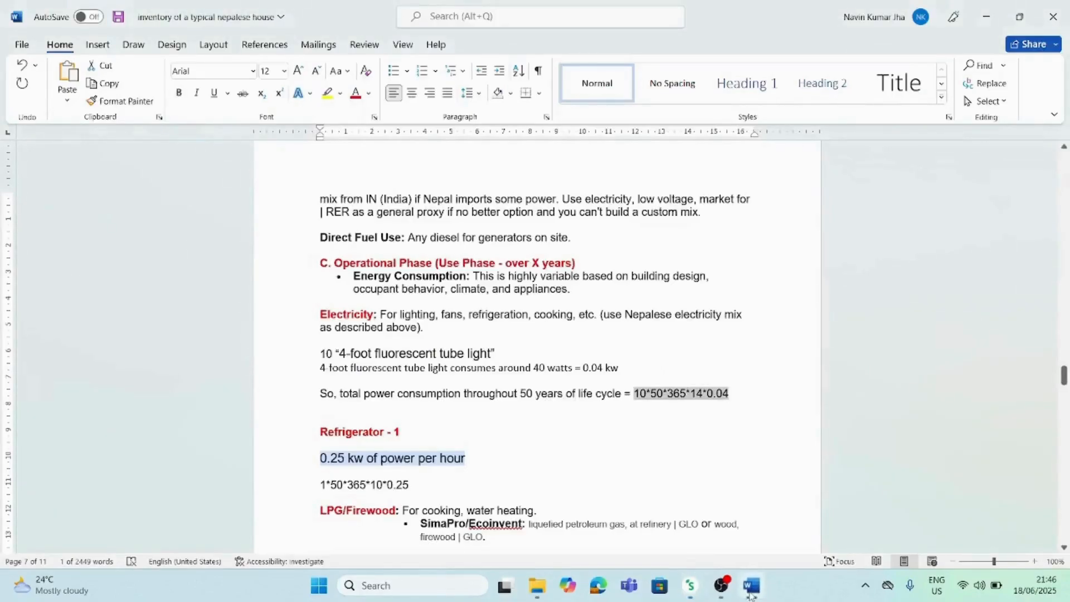
{"action": "left_click_drag", "start_coordinate": [1063, 375], "coordinate": [1063, 385]}
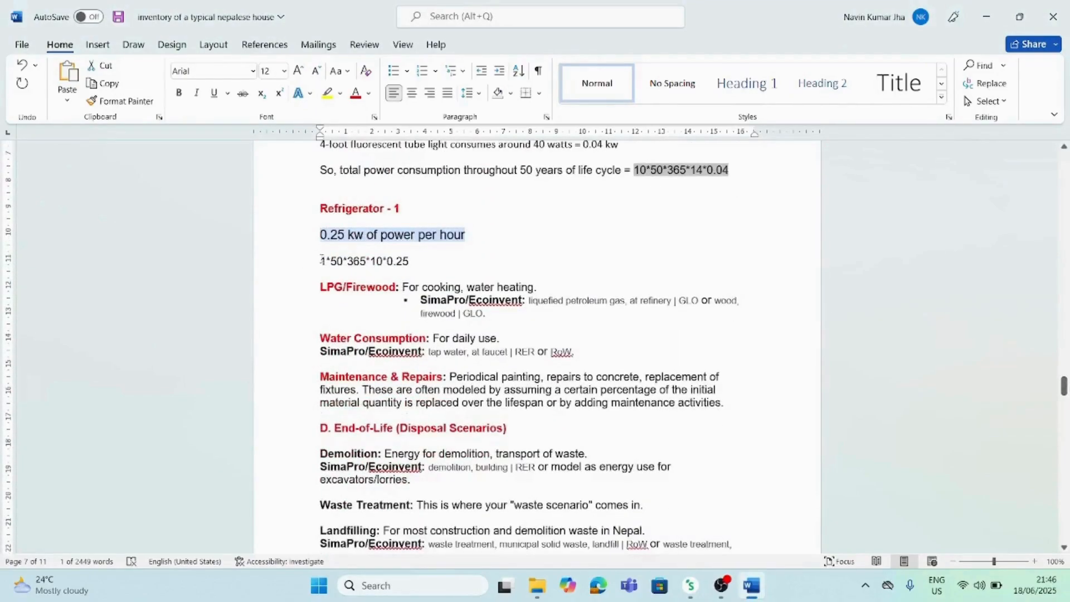
{"action": "left_click_drag", "start_coordinate": [321, 260], "coordinate": [431, 262]}
{"action": "right_click", "coordinate": [334, 267]}
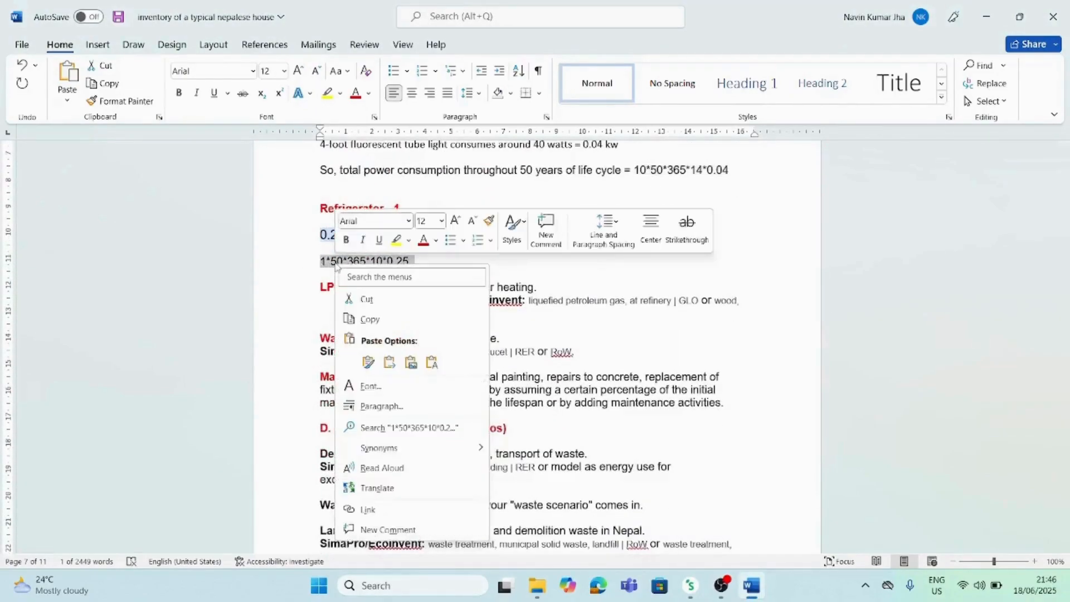
{"action": "left_click", "coordinate": [369, 316]}
{"action": "key", "text": "alt+Tab"}
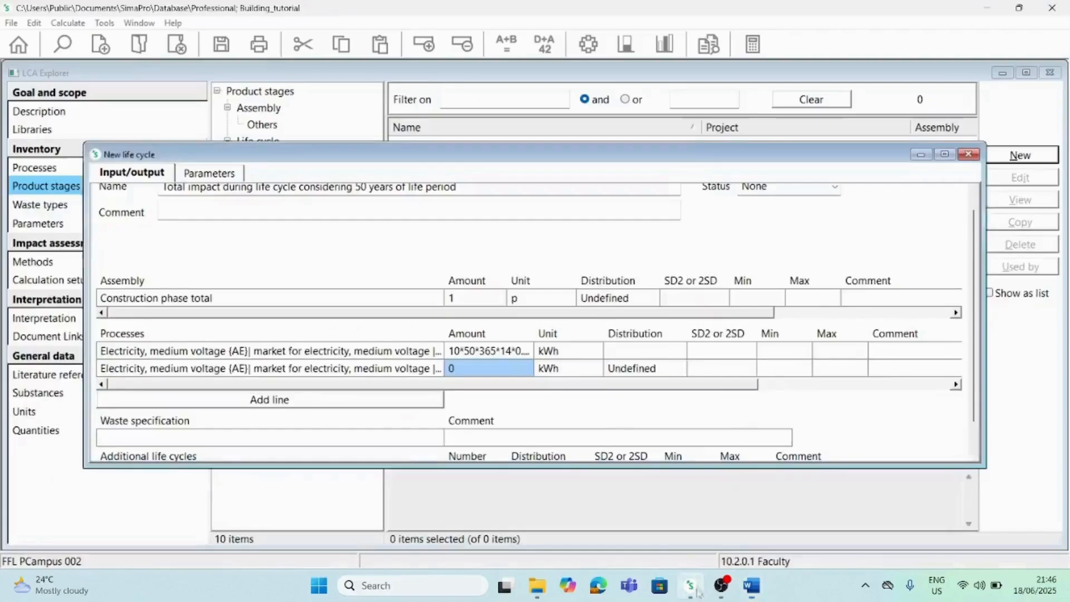
{"action": "right_click", "coordinate": [478, 374]}
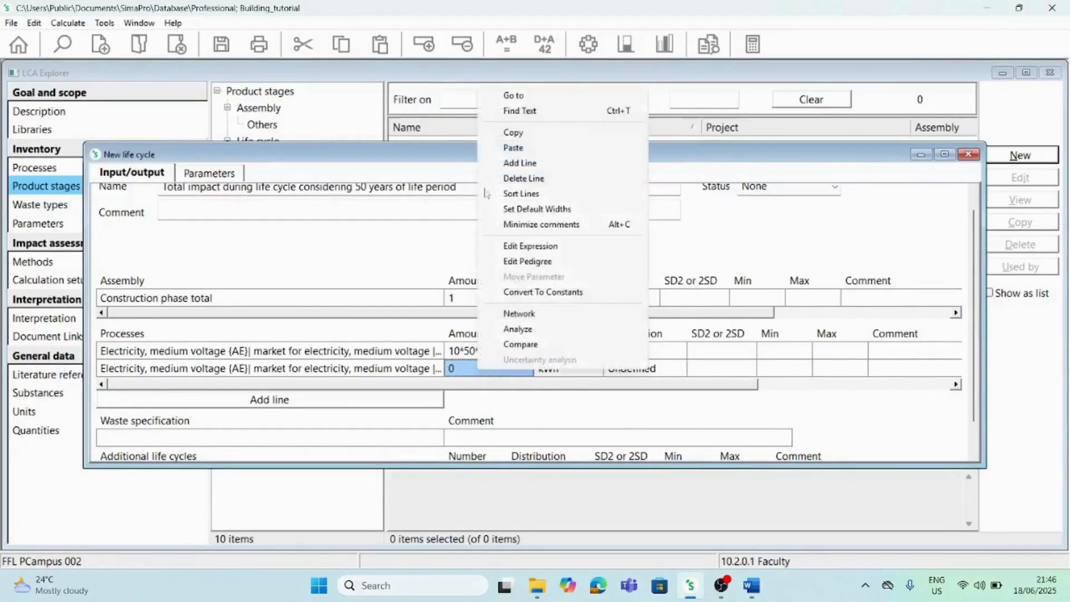
{"action": "left_click", "coordinate": [514, 148]}
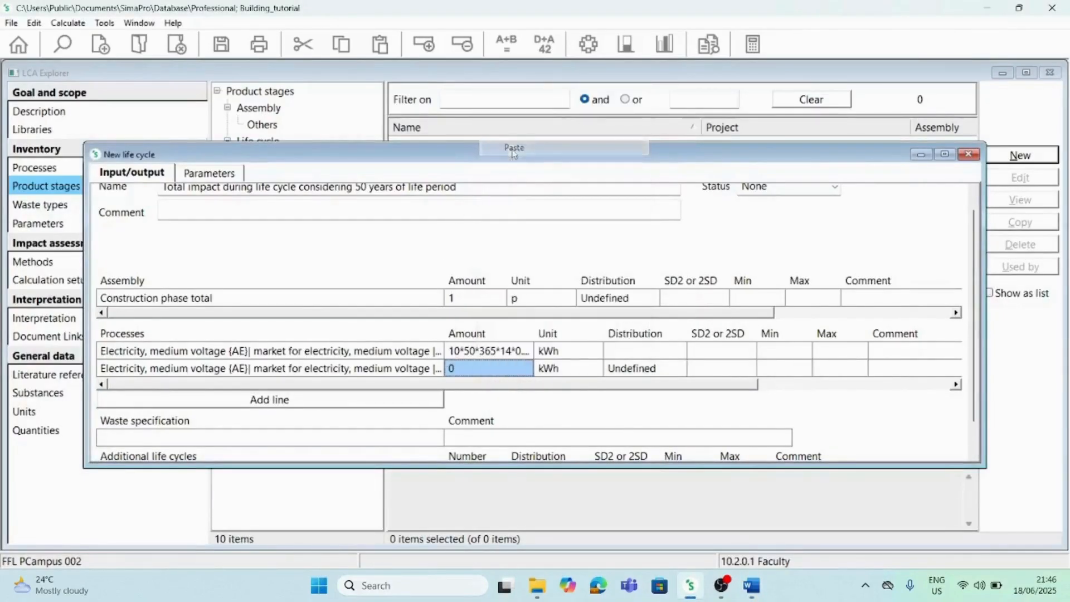
{"action": "left_click", "coordinate": [466, 368]}
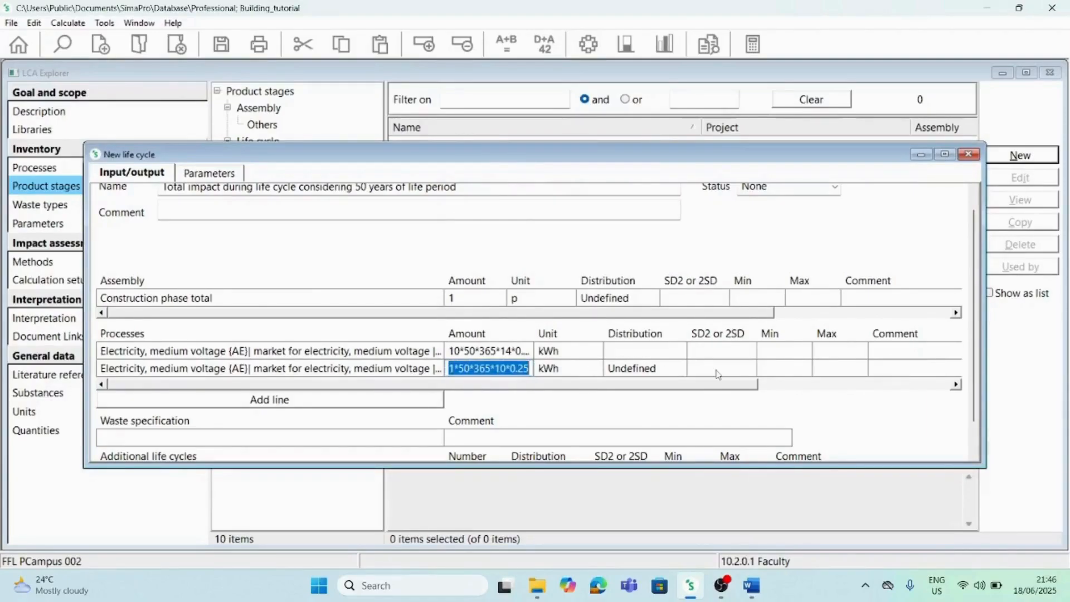
Comment the second electricity process as "Refrigerator operation" and the first one as "Tubelight".
{"action": "left_click_drag", "start_coordinate": [721, 385], "coordinate": [909, 400]}
{"action": "left_click", "coordinate": [781, 370]}
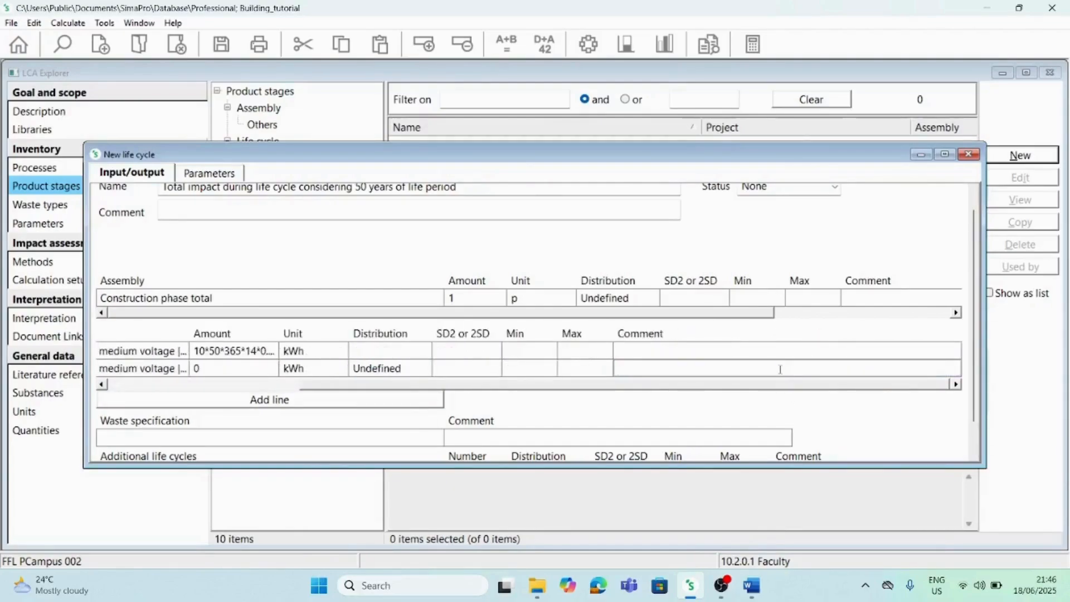
{"action": "type", "text": "Refrigerator operation"}
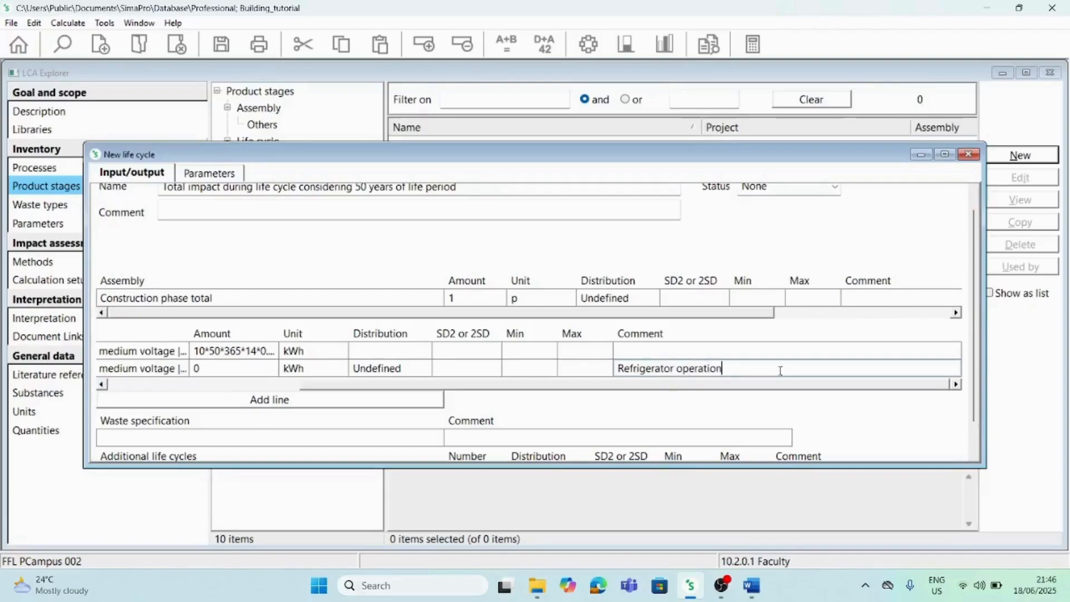
{"action": "left_click", "coordinate": [633, 351]}
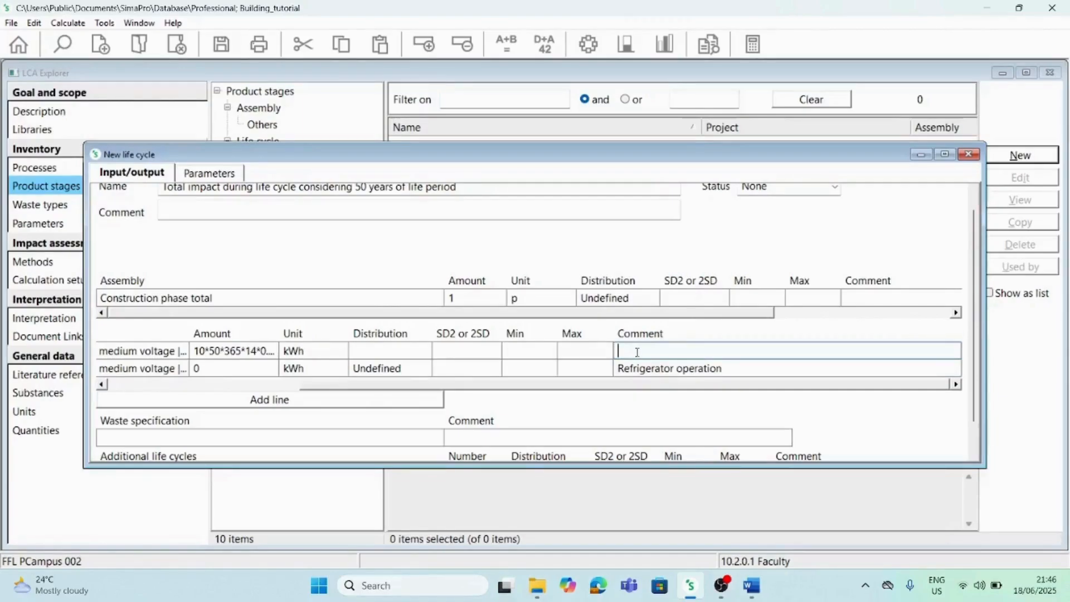
{"action": "type", "text": "Tubelight"}
Save the 50-year life cycle and close its editing window.
{"action": "left_click_drag", "start_coordinate": [972, 237], "coordinate": [972, 264]}
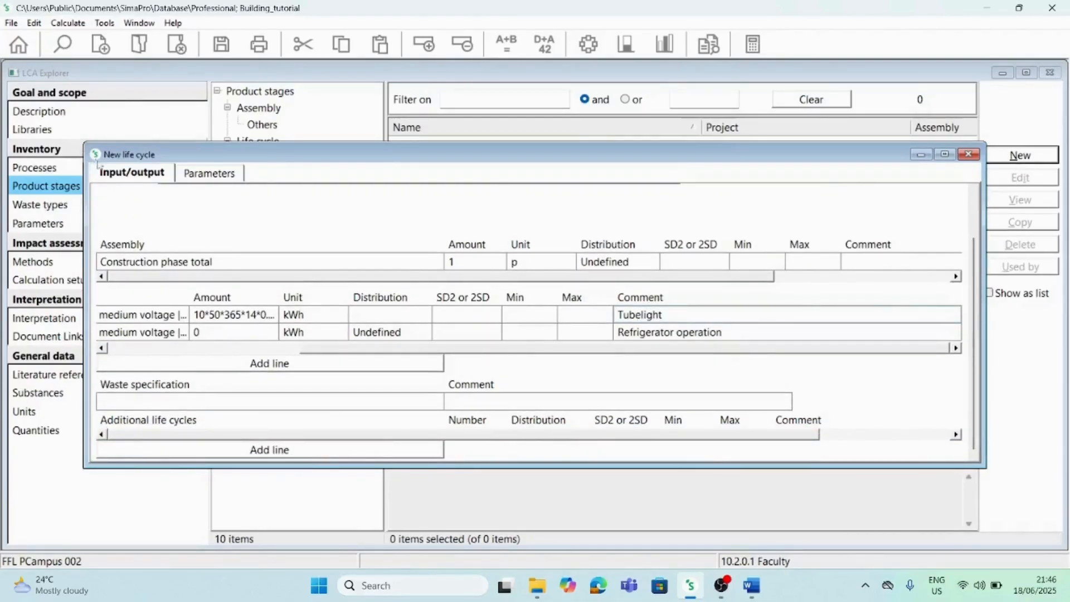
{"action": "left_click", "coordinate": [222, 44]}
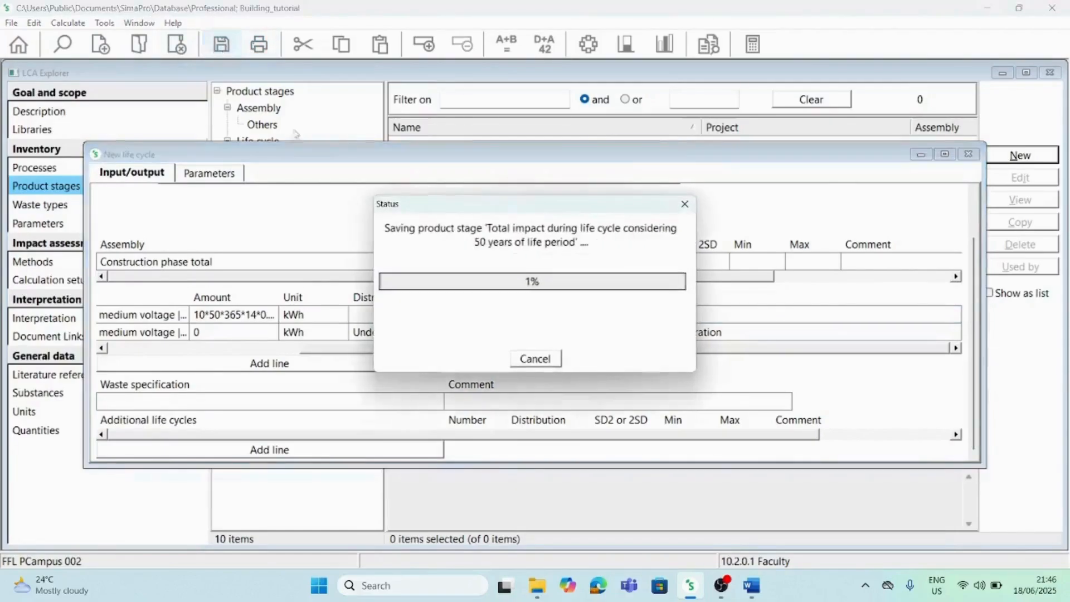
{"action": "left_click", "coordinate": [968, 155]}
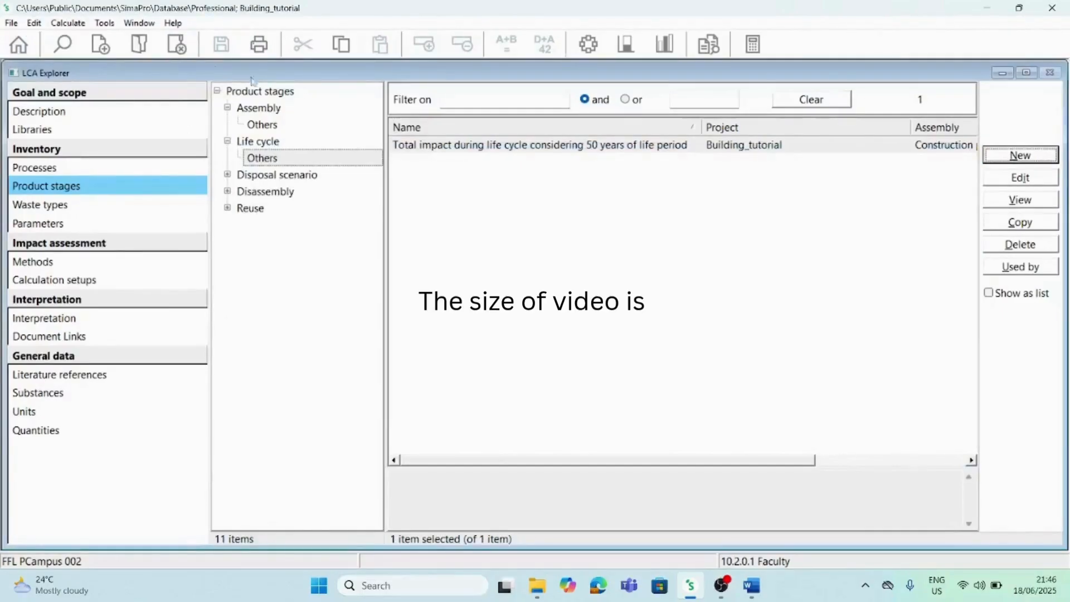
Set up an Analyze calculation for the 50-year life cycle using the ReCiPe 2016 Midpoint (E) method.
{"action": "left_click", "coordinate": [59, 25]}
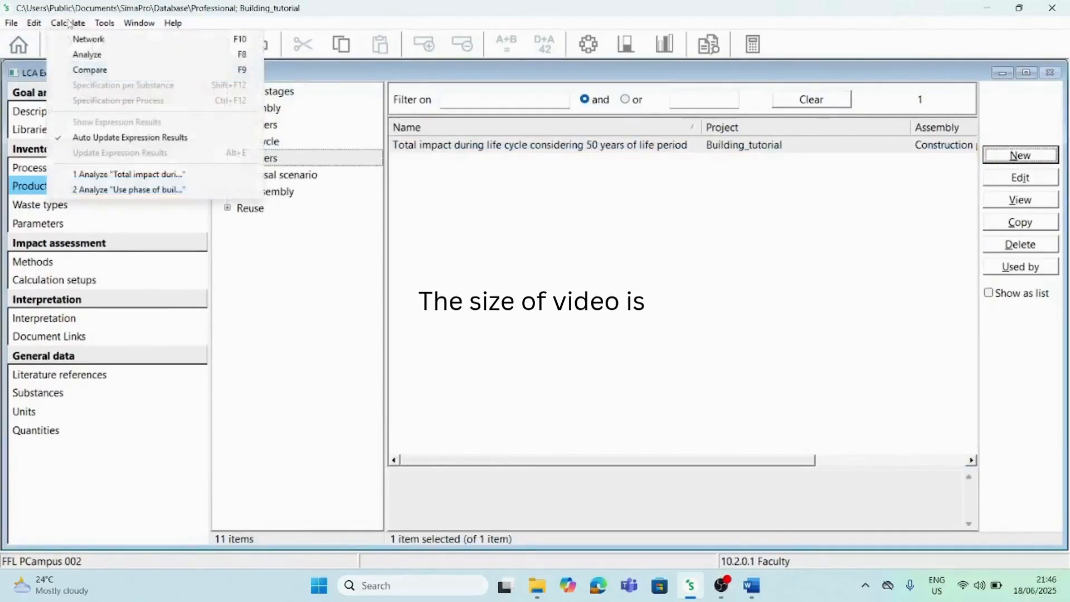
{"action": "left_click", "coordinate": [86, 54]}
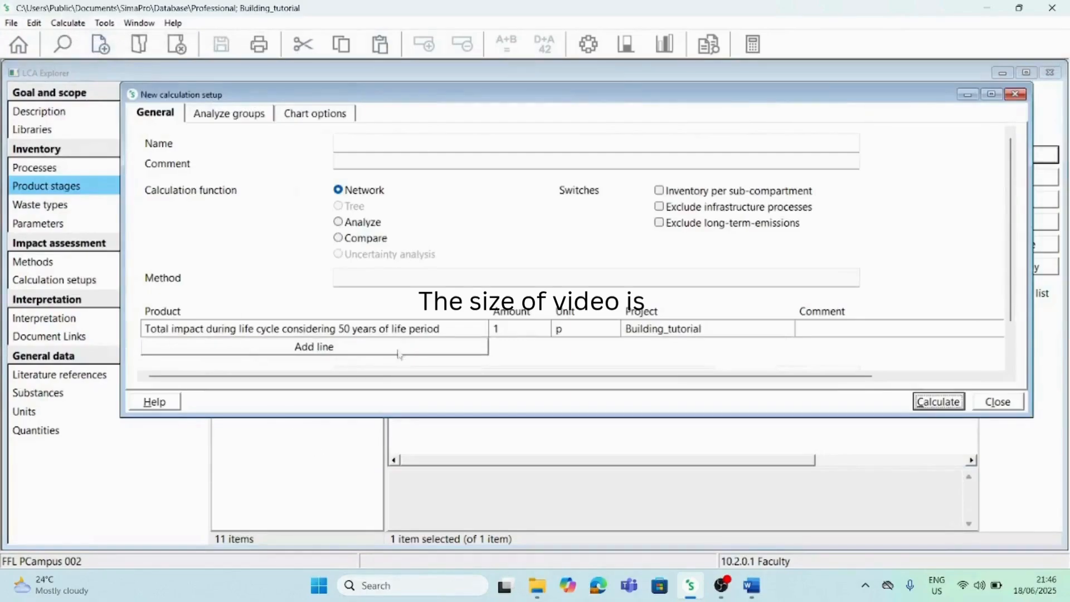
{"action": "left_click_drag", "start_coordinate": [454, 105], "coordinate": [499, 102]}
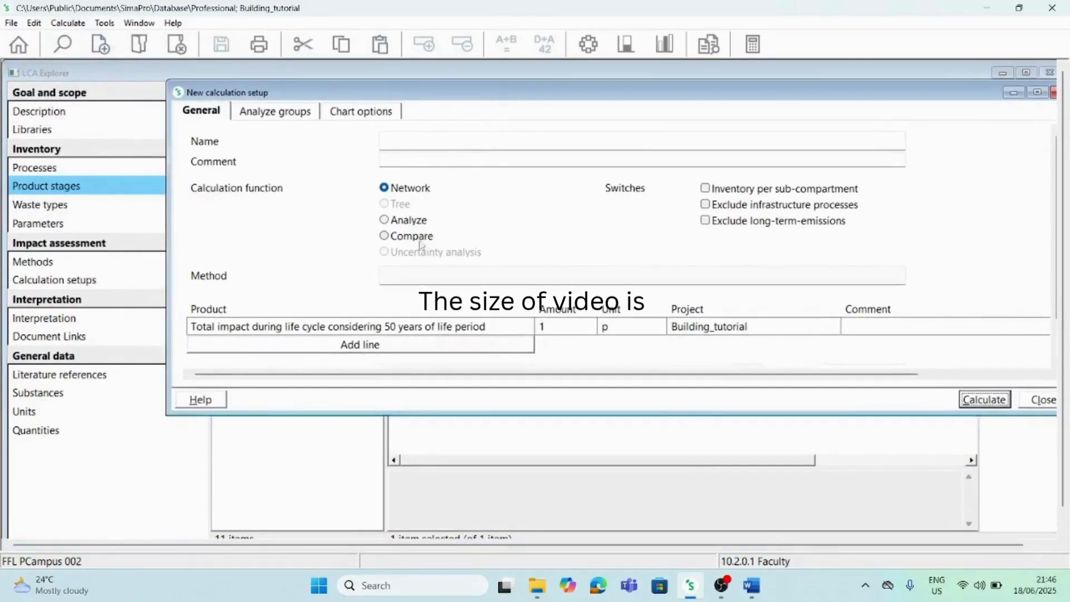
{"action": "left_click", "coordinate": [390, 220]}
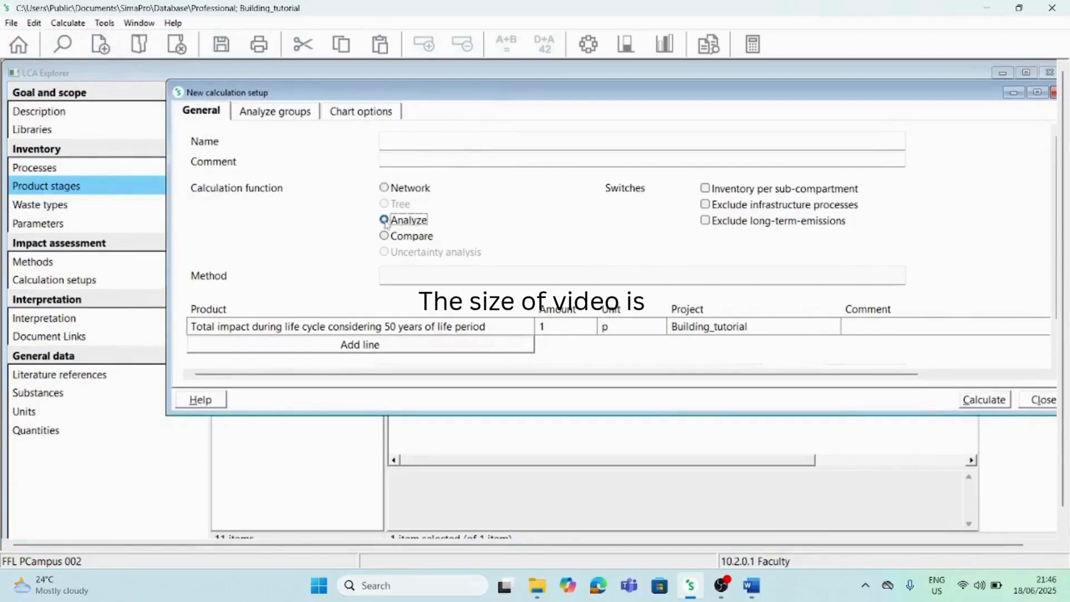
{"action": "left_click", "coordinate": [488, 278]}
{"action": "double_click", "coordinate": [361, 295]}
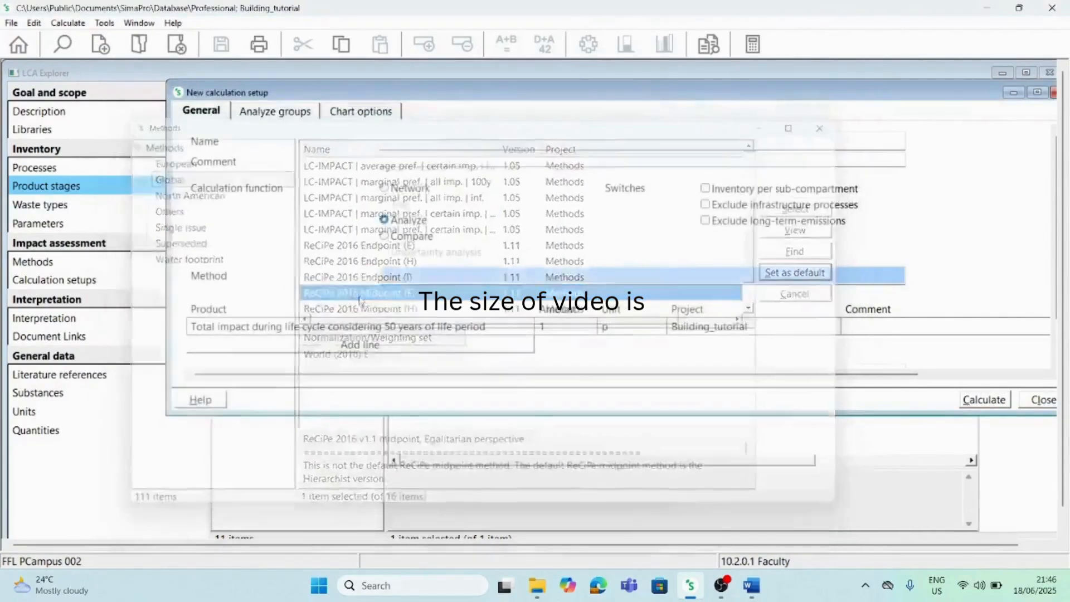
Run the calculation, continue past its warnings, and open the network diagram of the results.
{"action": "left_click", "coordinate": [986, 403]}
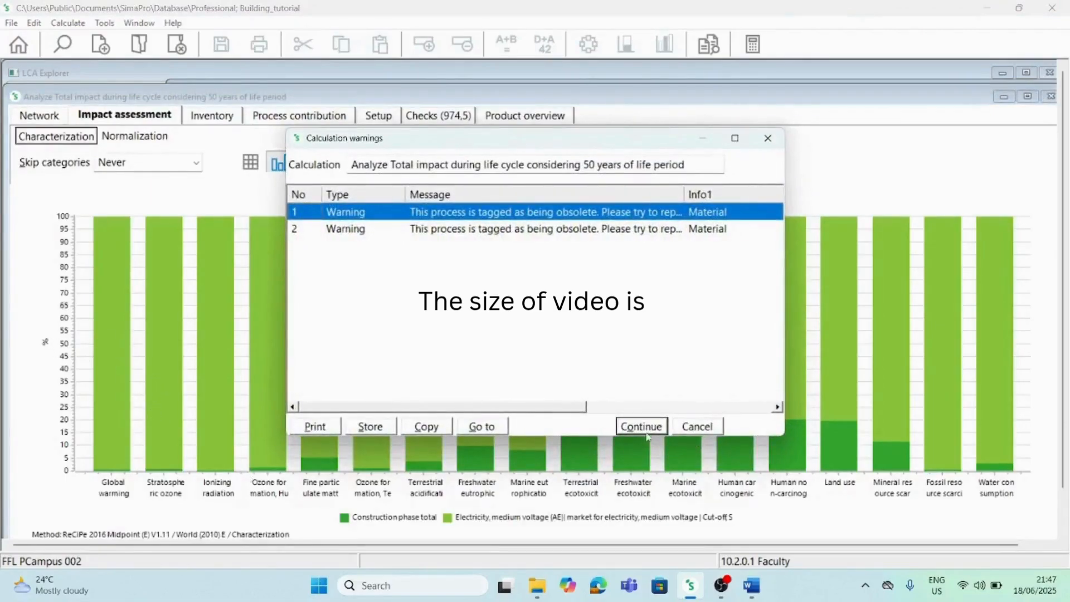
{"action": "left_click", "coordinate": [646, 433]}
{"action": "left_click", "coordinate": [57, 120]}
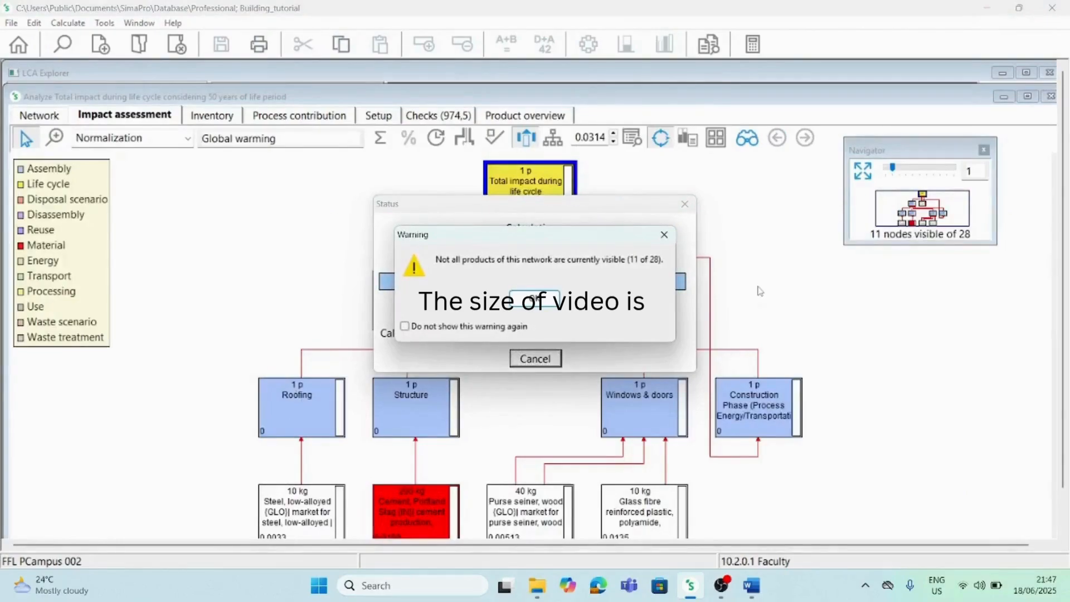
{"action": "left_click", "coordinate": [543, 307]}
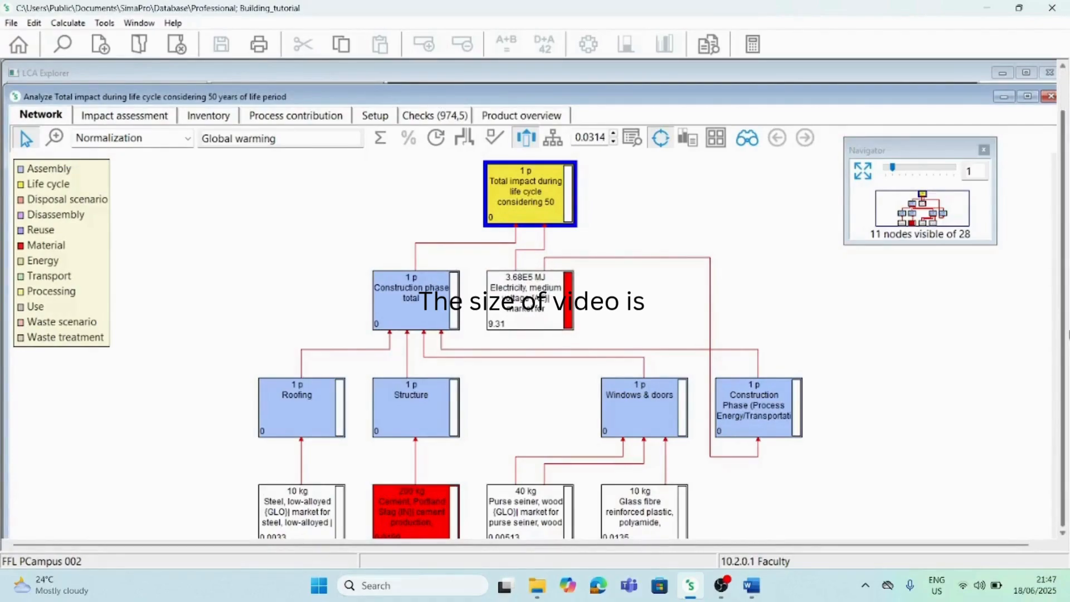
Examine the 50-year life cycle's network diagram and its characterization results as a chart and a table.
{"action": "scroll", "coordinate": [1052, 329], "scroll_direction": "down", "scroll_amount": 2}
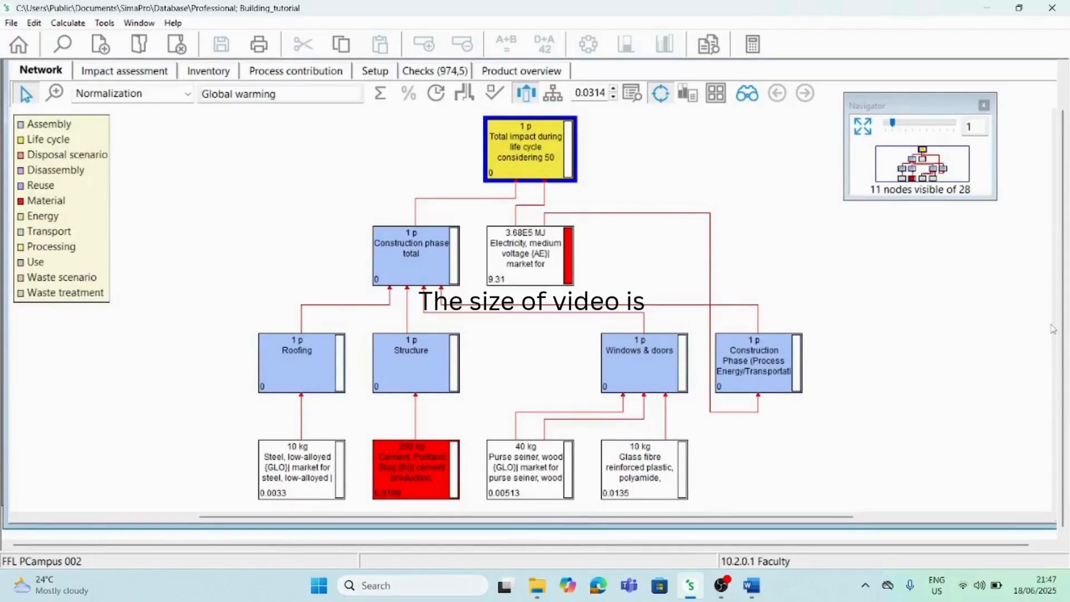
{"action": "scroll", "coordinate": [1052, 329], "scroll_direction": "down", "scroll_amount": 1}
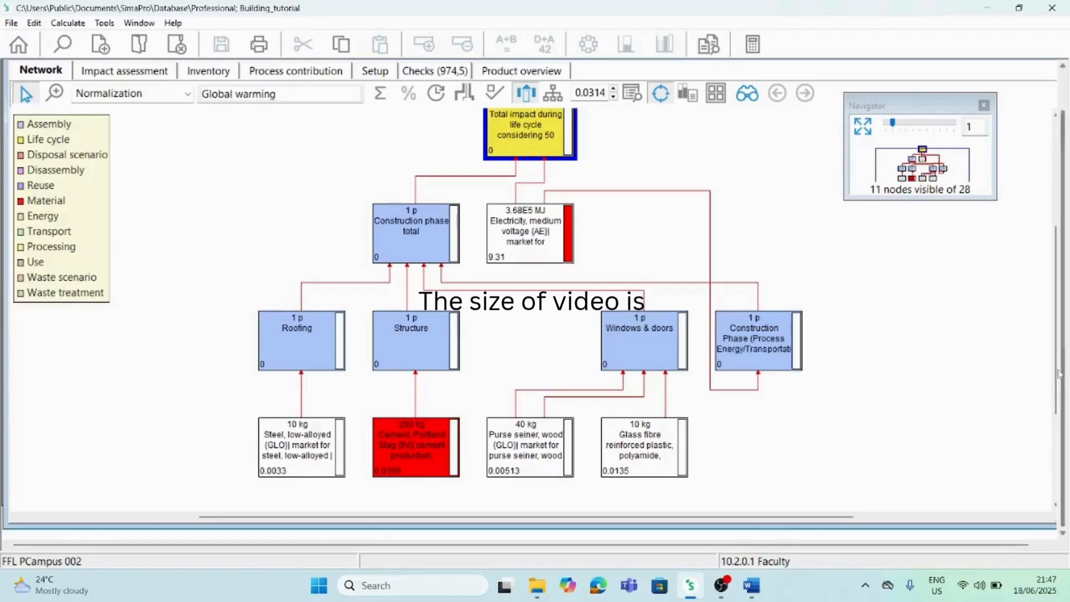
{"action": "scroll", "coordinate": [1053, 334], "scroll_direction": "up", "scroll_amount": 2}
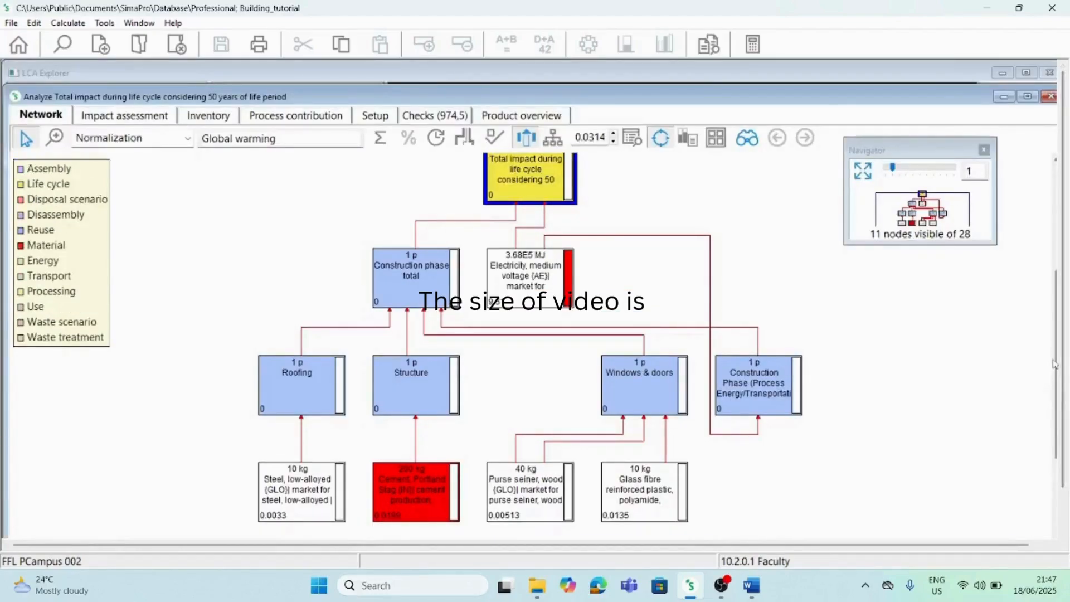
{"action": "scroll", "coordinate": [1056, 362], "scroll_direction": "down", "scroll_amount": 3}
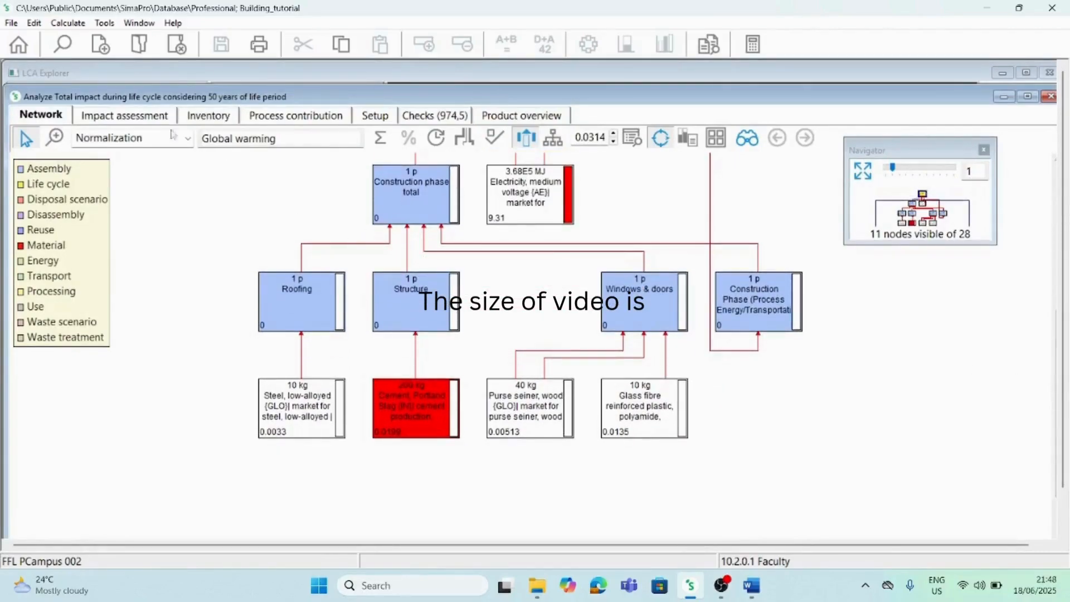
{"action": "left_click", "coordinate": [127, 115]}
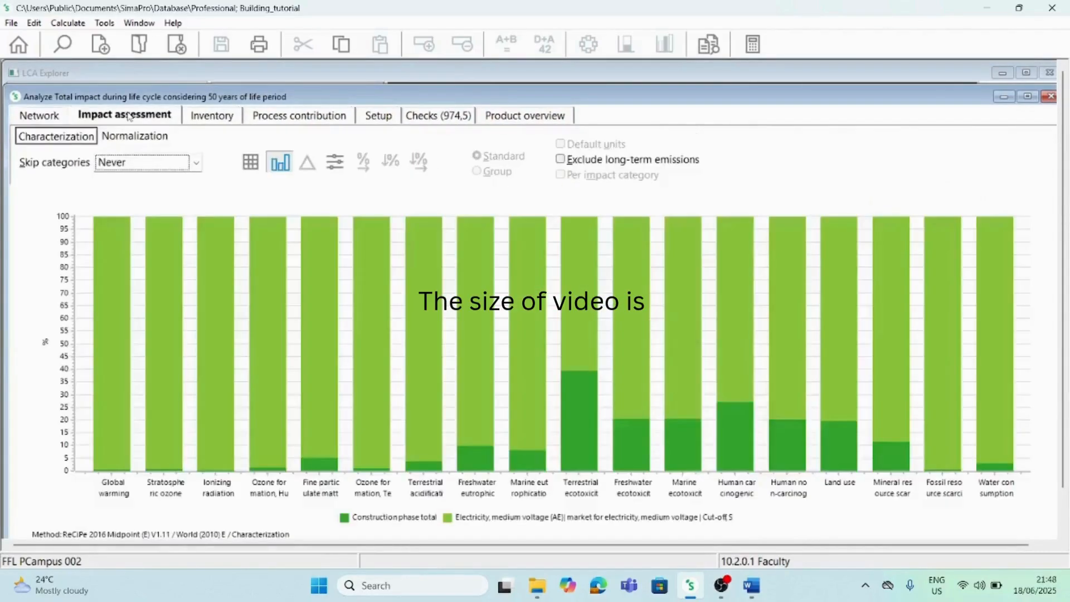
{"action": "left_click", "coordinate": [250, 163]}
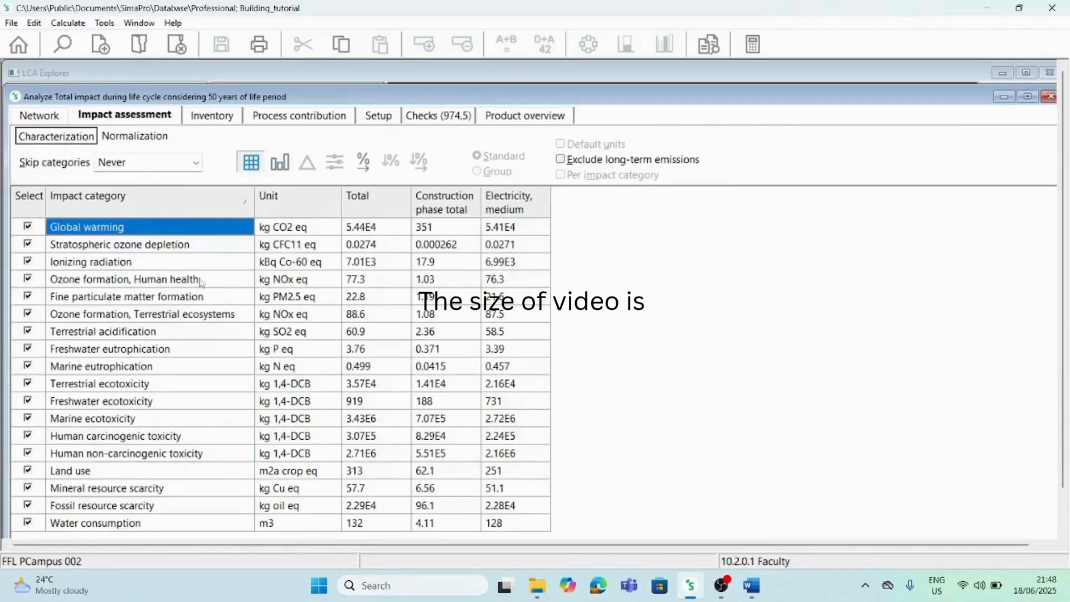
Return to the network diagram and close the life cycle's analysis results, confirming the closure.
{"action": "left_click", "coordinate": [299, 115]}
{"action": "left_click", "coordinate": [99, 117]}
{"action": "left_click", "coordinate": [31, 114]}
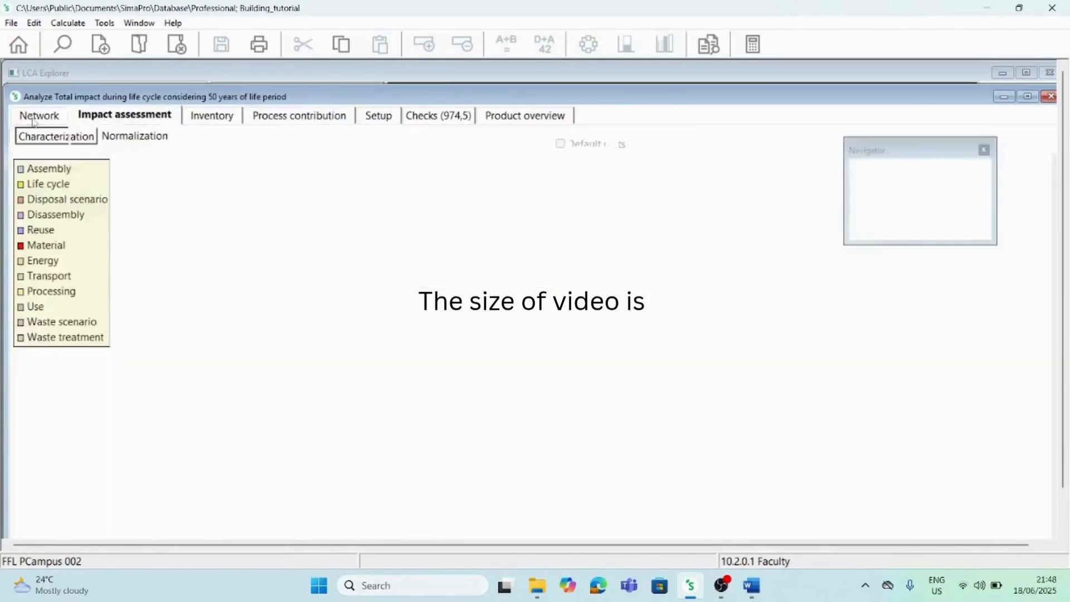
{"action": "left_click", "coordinate": [1048, 98]}
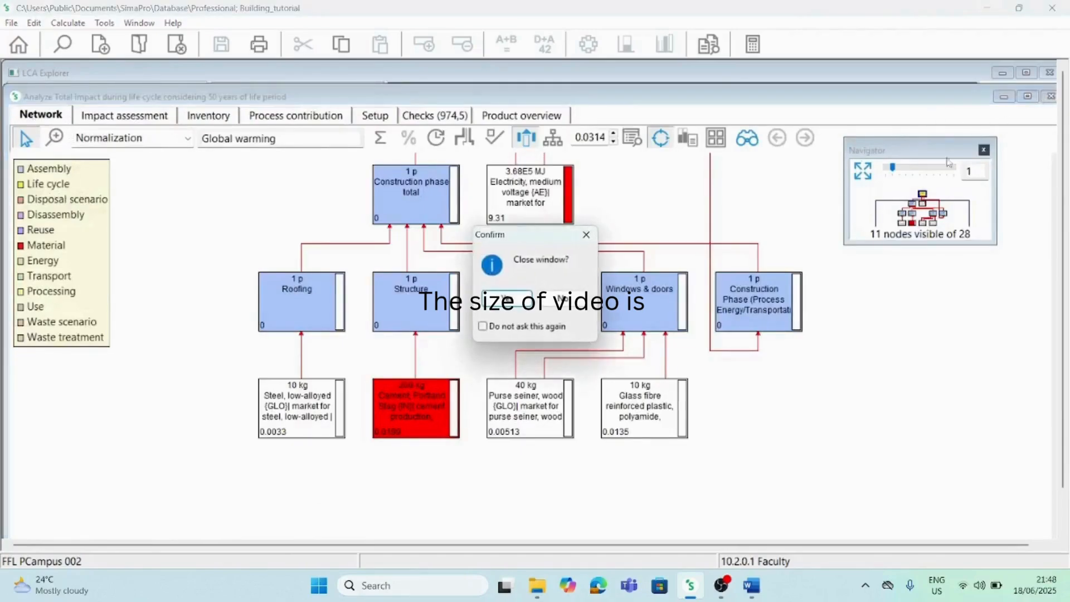
{"action": "left_click", "coordinate": [514, 298]}
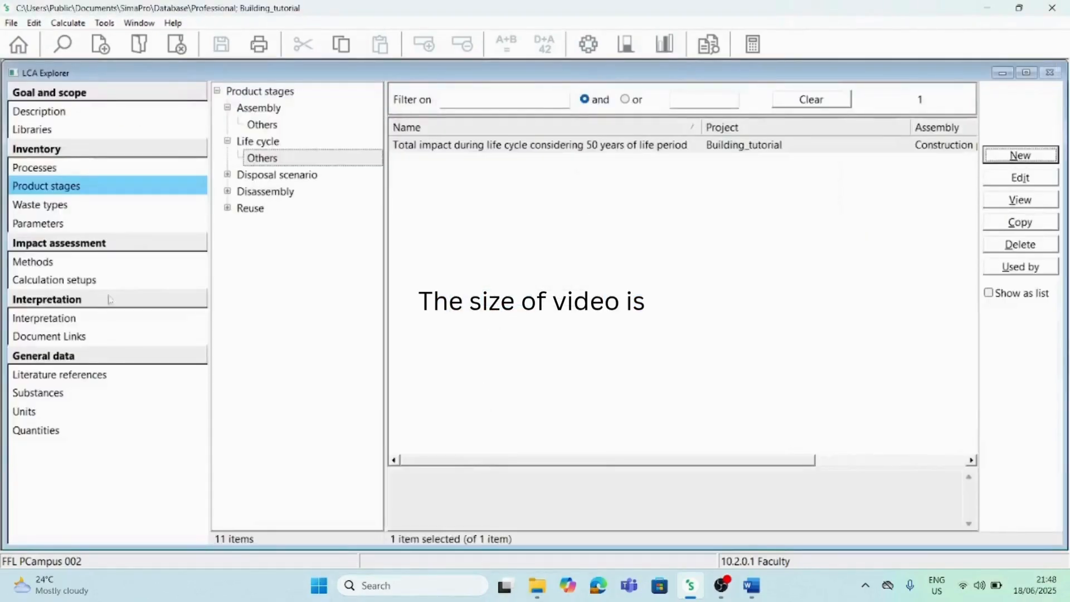
{"action": "left_click", "coordinate": [263, 160]}
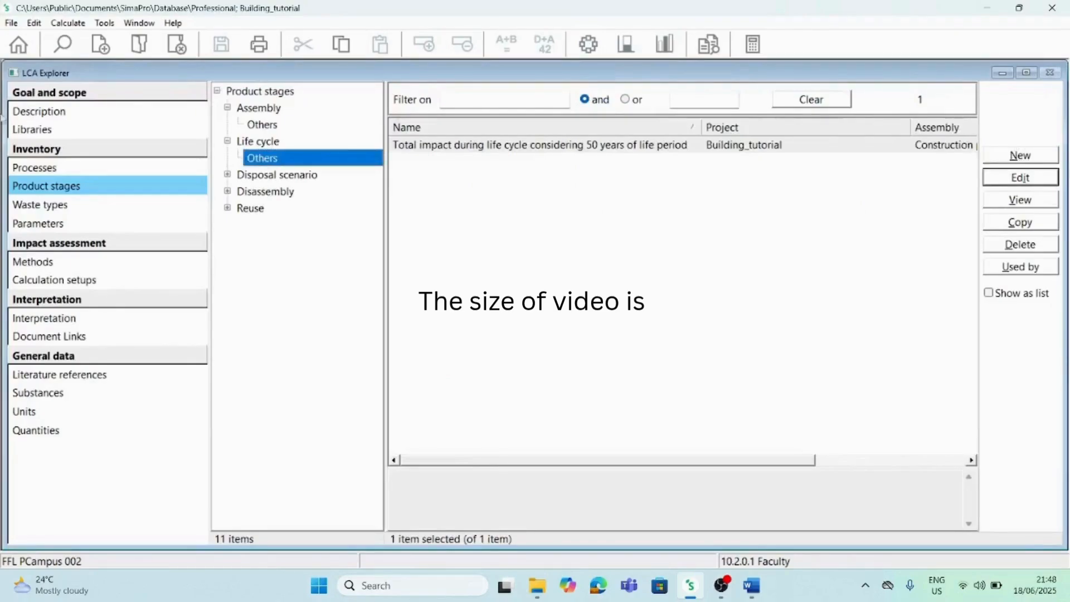
{"action": "left_click", "coordinate": [78, 25]}
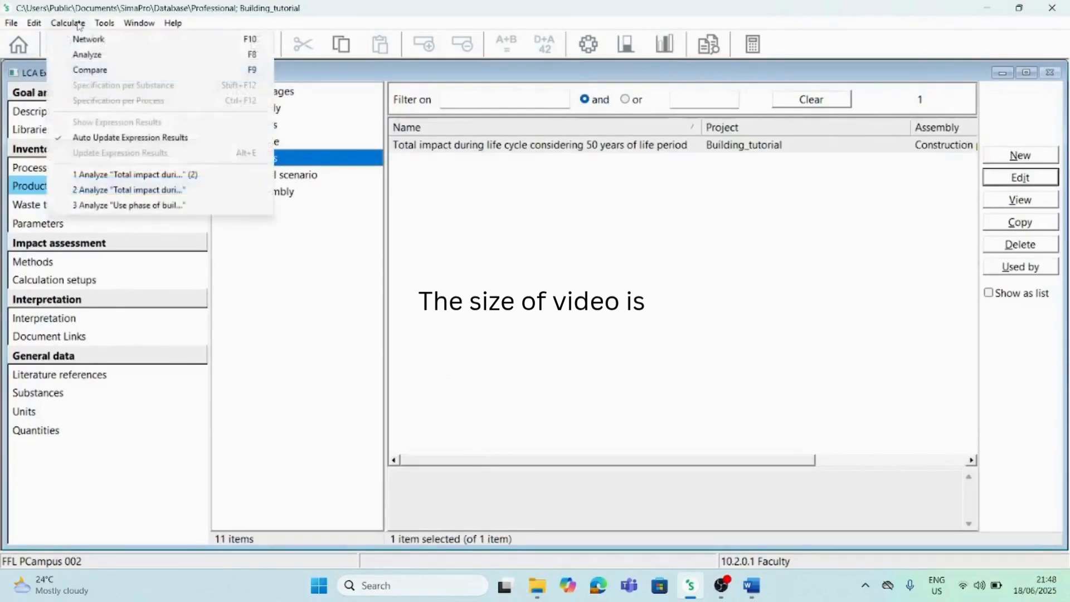
{"action": "left_click", "coordinate": [89, 56]}
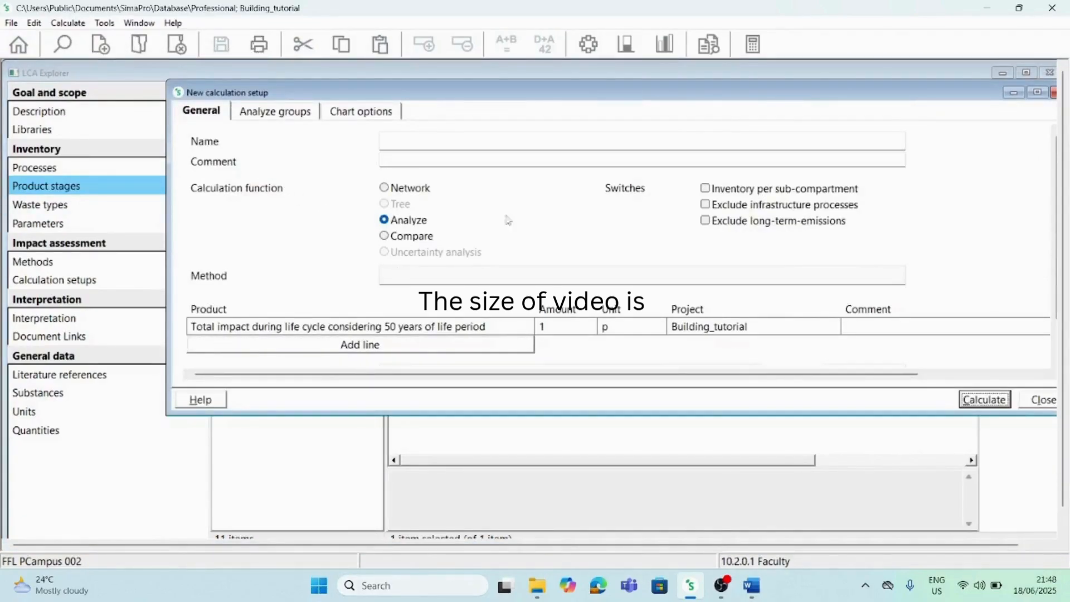
{"action": "left_click", "coordinate": [1054, 93]}
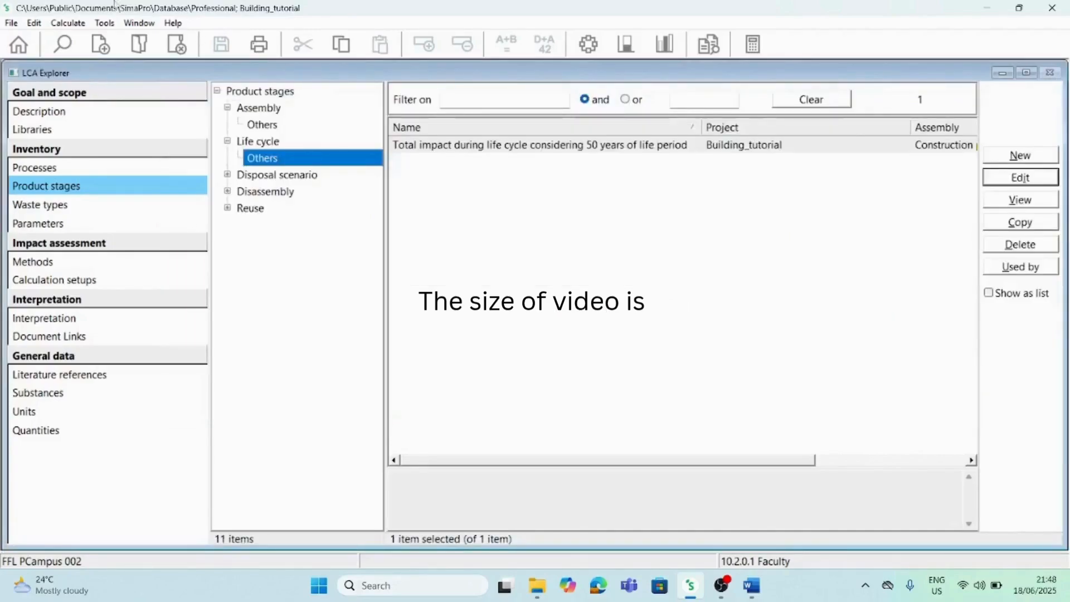
Start a Compare calculation and replace its first product with the "Construction phase total" assembly.
{"action": "left_click", "coordinate": [73, 23]}
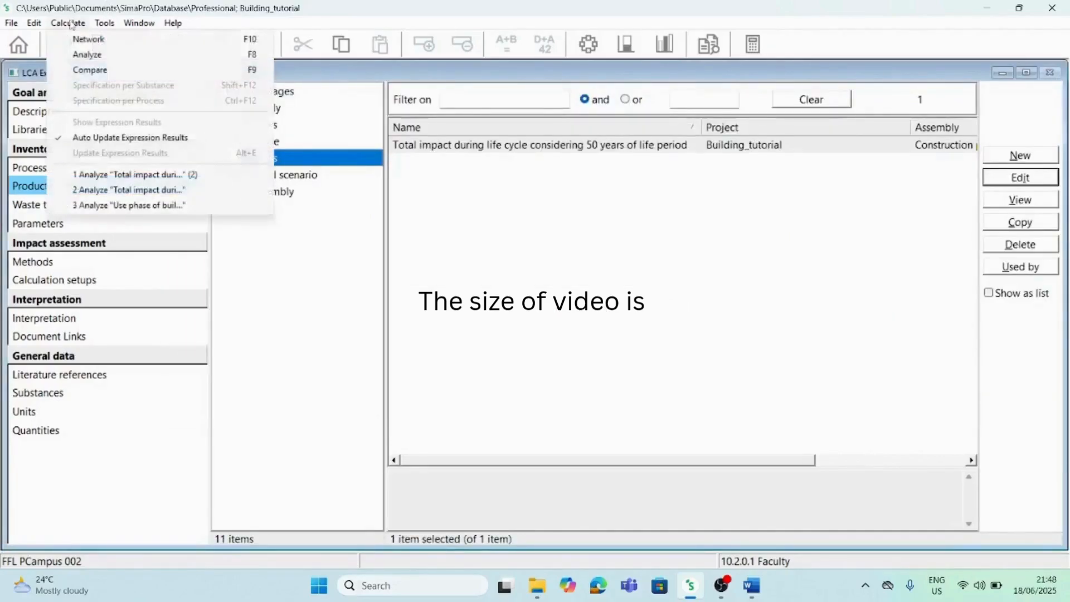
{"action": "left_click", "coordinate": [100, 71]}
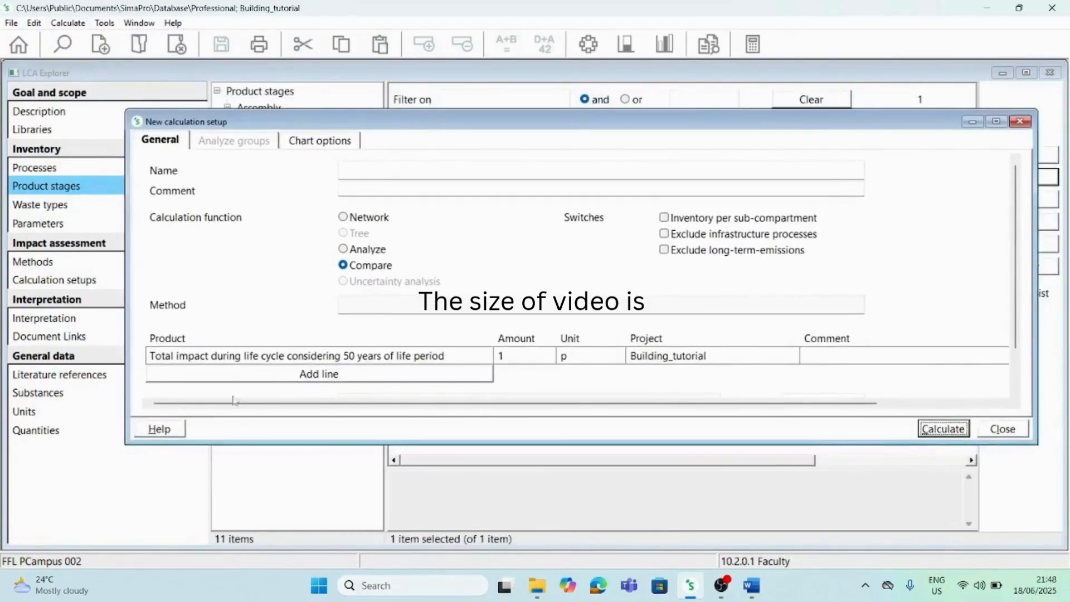
{"action": "left_click", "coordinate": [333, 359]}
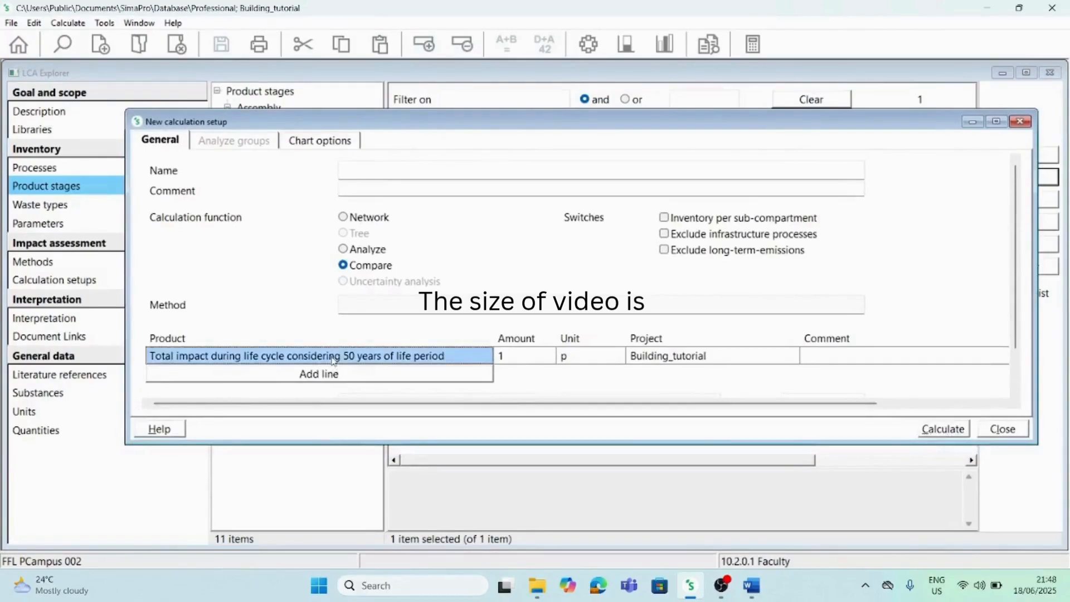
{"action": "double_click", "coordinate": [333, 359]}
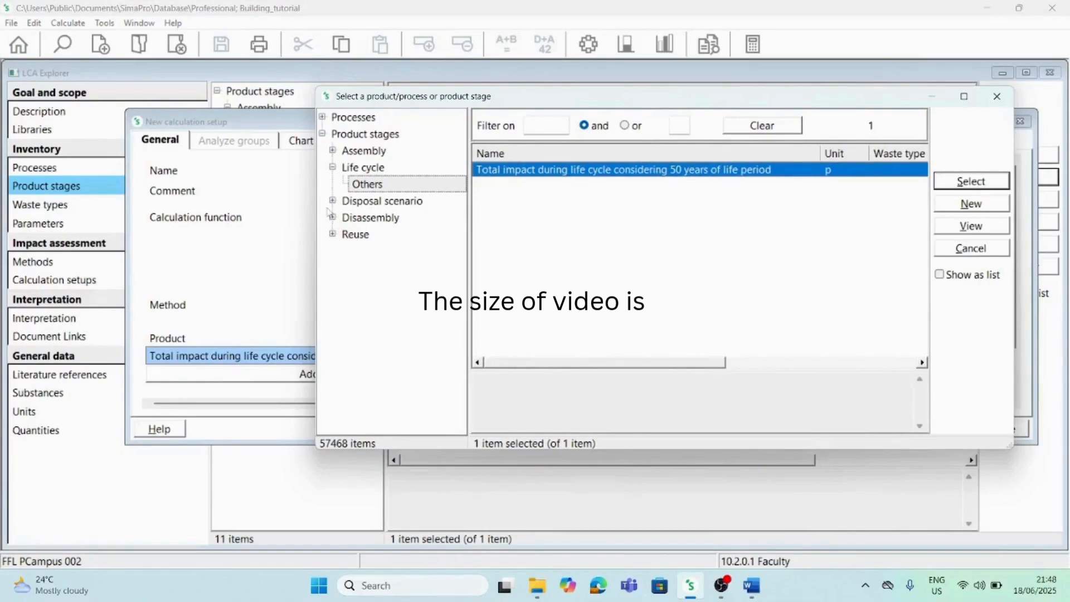
{"action": "left_click", "coordinate": [333, 151]}
{"action": "left_click", "coordinate": [368, 169]}
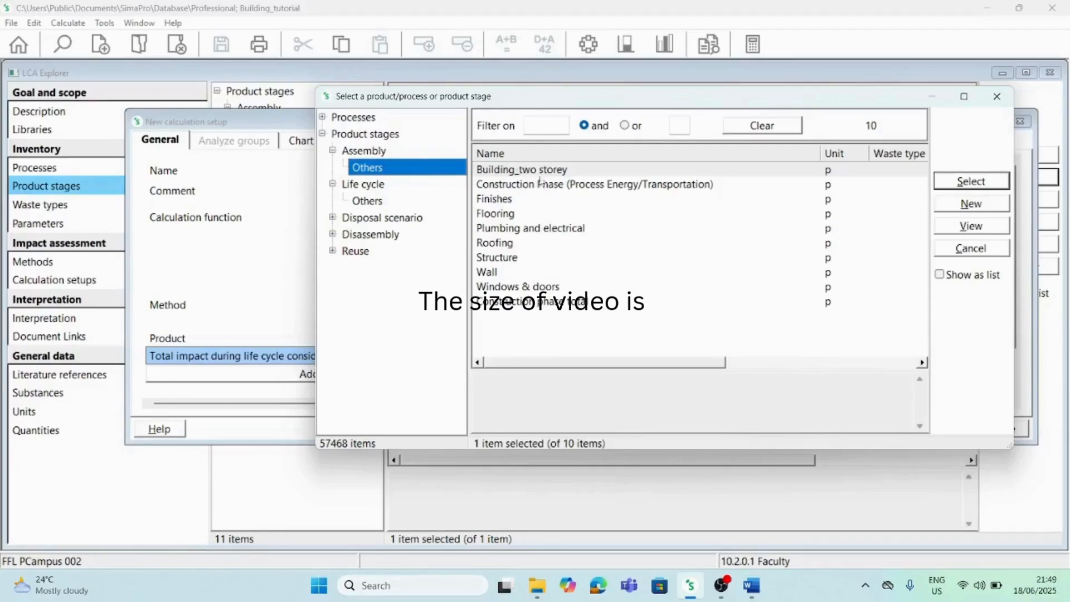
{"action": "left_click", "coordinate": [542, 308]}
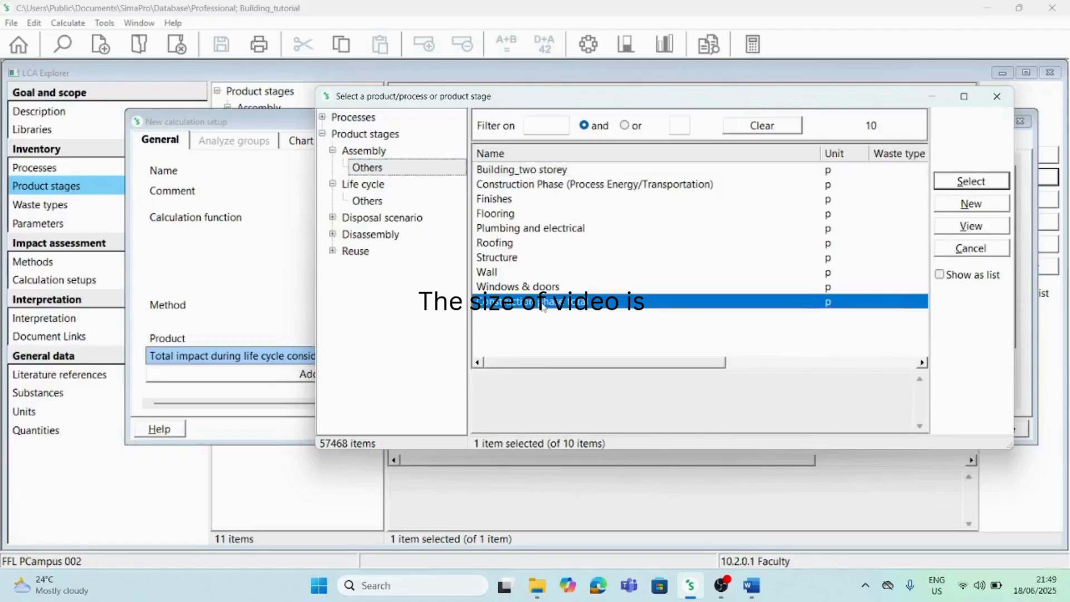
{"action": "double_click", "coordinate": [544, 308]}
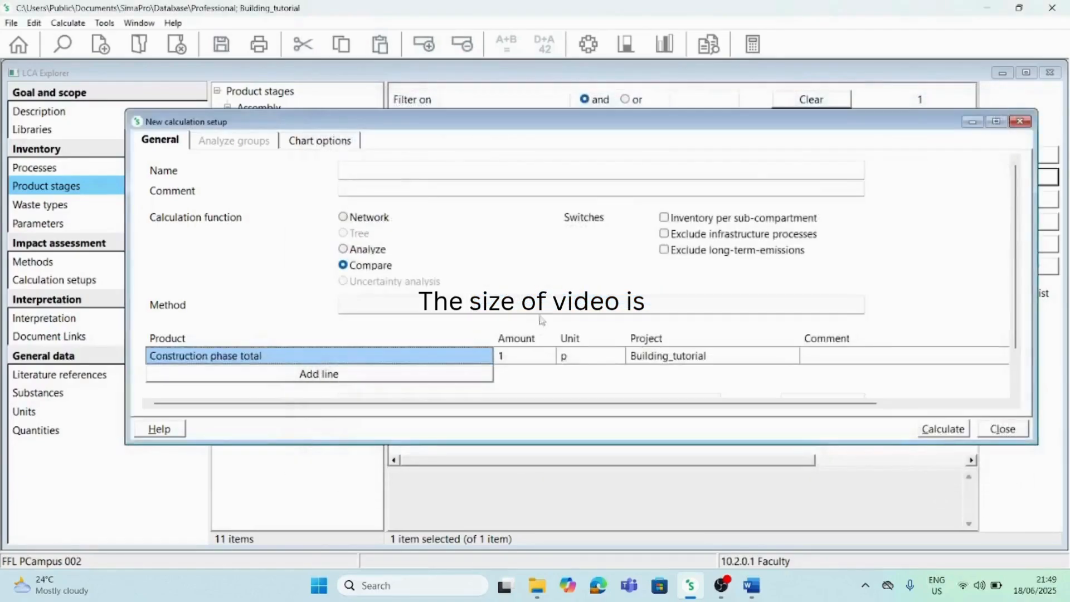
Add the life cycle "Total impact during life cycle considering 50 years of life period" as the second product to compare.
{"action": "left_click", "coordinate": [322, 374]}
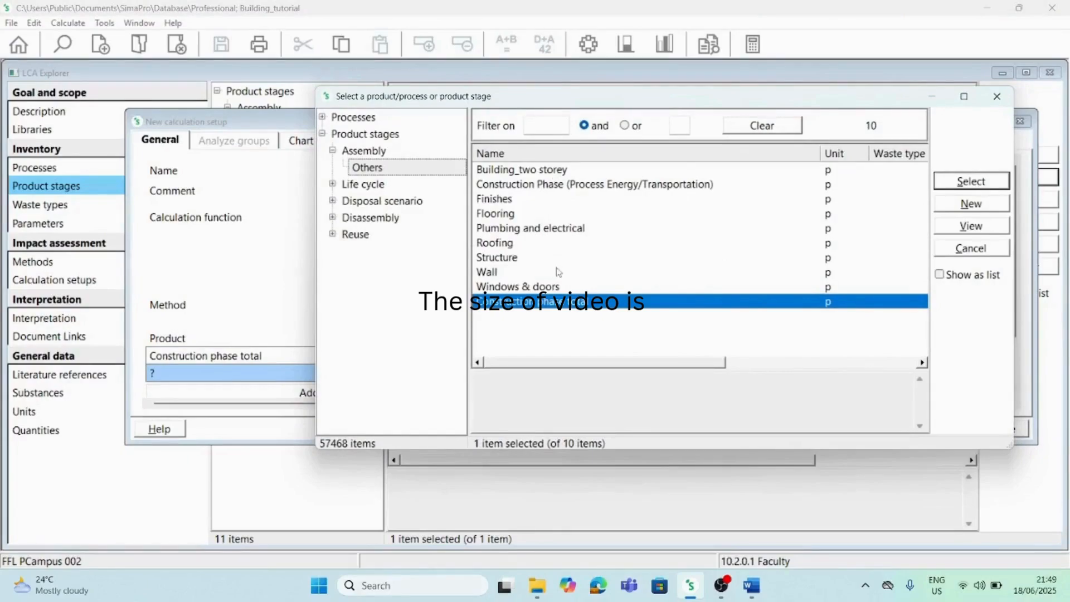
{"action": "left_click", "coordinate": [333, 184]}
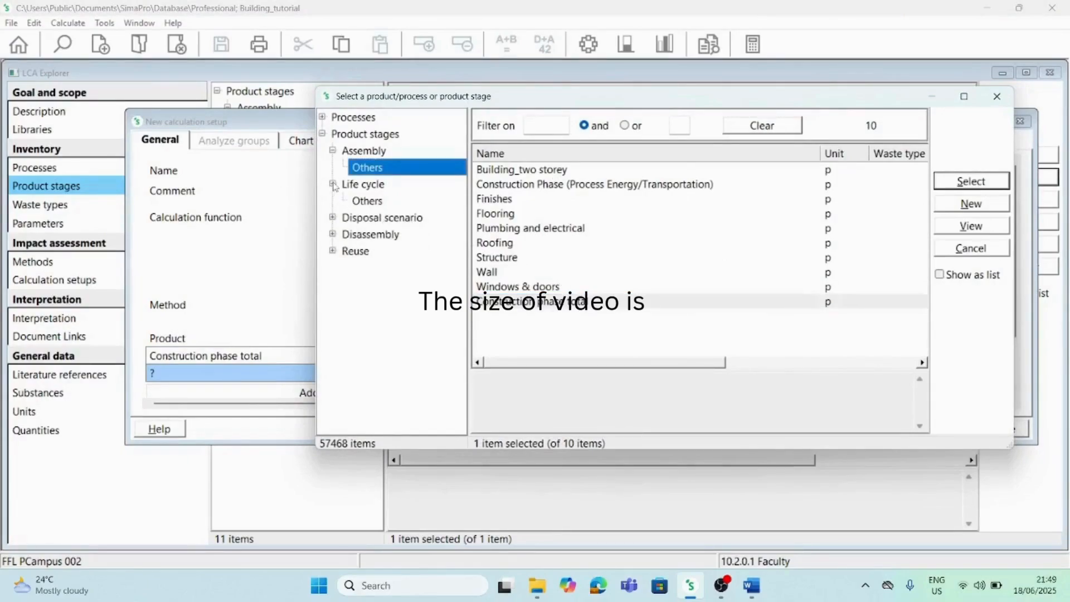
{"action": "left_click", "coordinate": [367, 200]}
{"action": "double_click", "coordinate": [512, 171]}
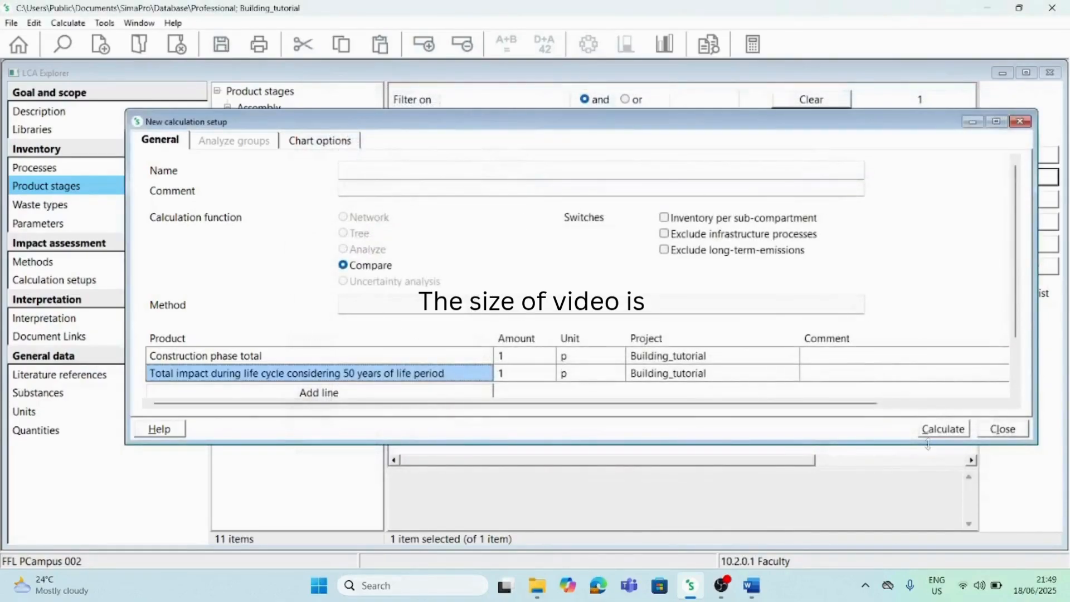
Run the comparison without a method, continue past its warnings, and close the resulting inventory window.
{"action": "left_click", "coordinate": [946, 433]}
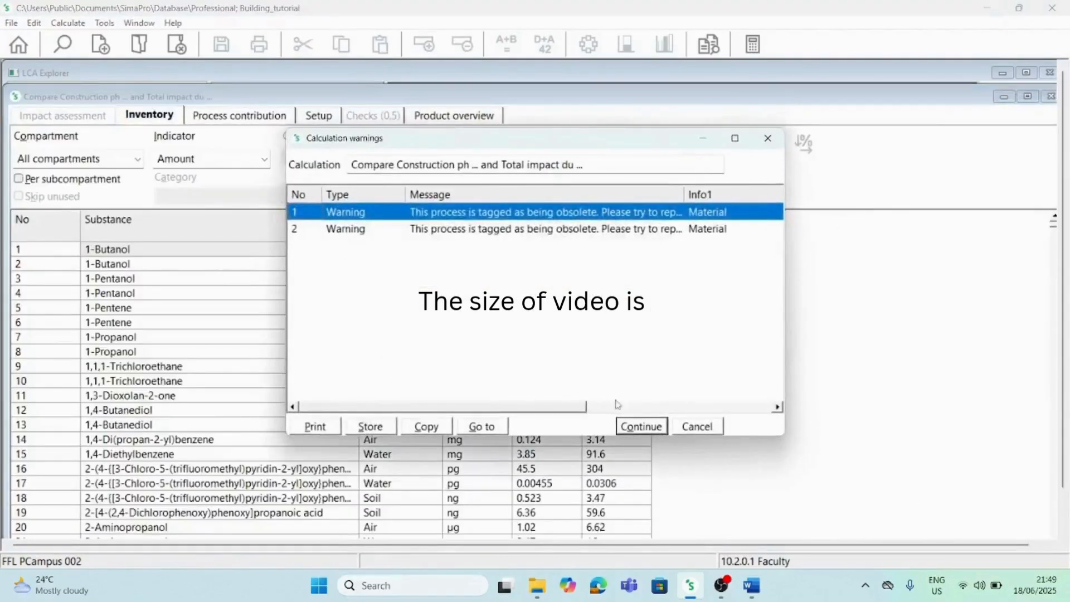
{"action": "left_click", "coordinate": [651, 427]}
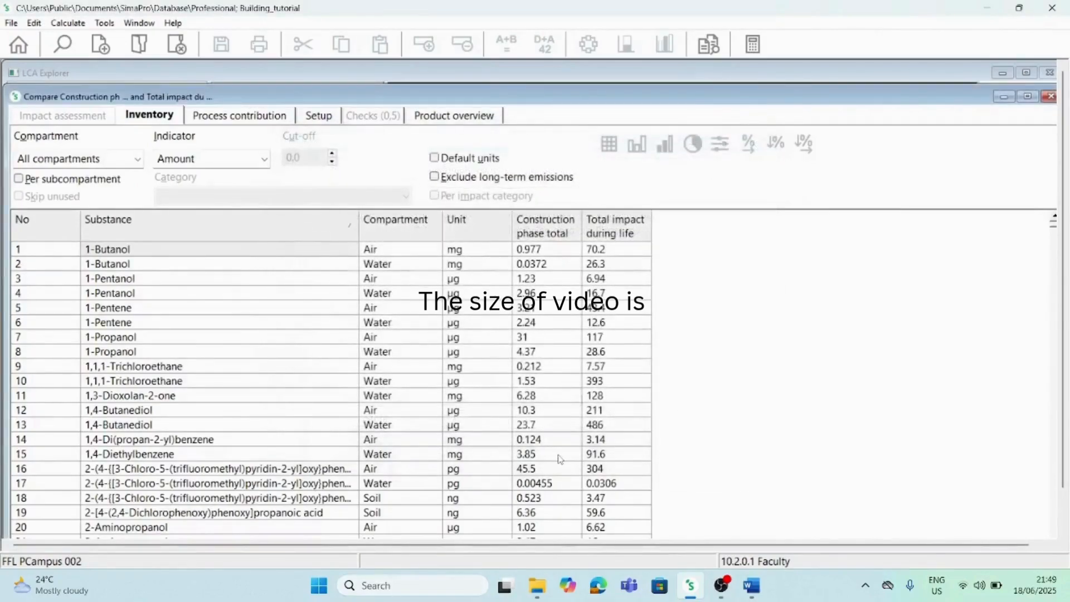
{"action": "left_click", "coordinate": [150, 115]}
{"action": "left_click", "coordinate": [1050, 96]}
{"action": "left_click", "coordinate": [514, 308]}
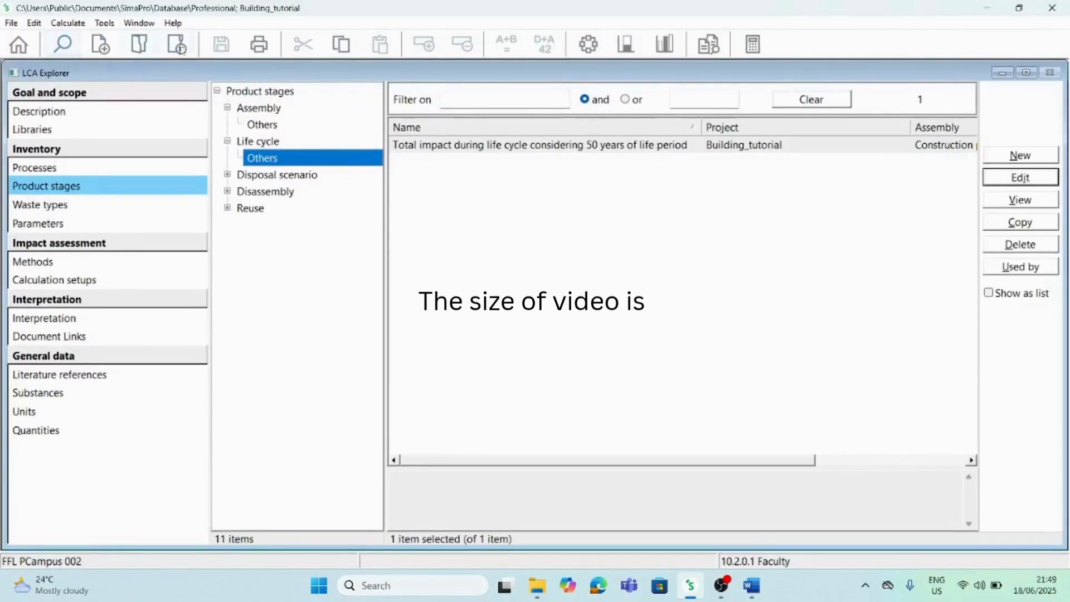
Start a new Compare calculation for the 50-year life cycle, add a second product line, and list the available assemblies for it.
{"action": "left_click", "coordinate": [70, 24]}
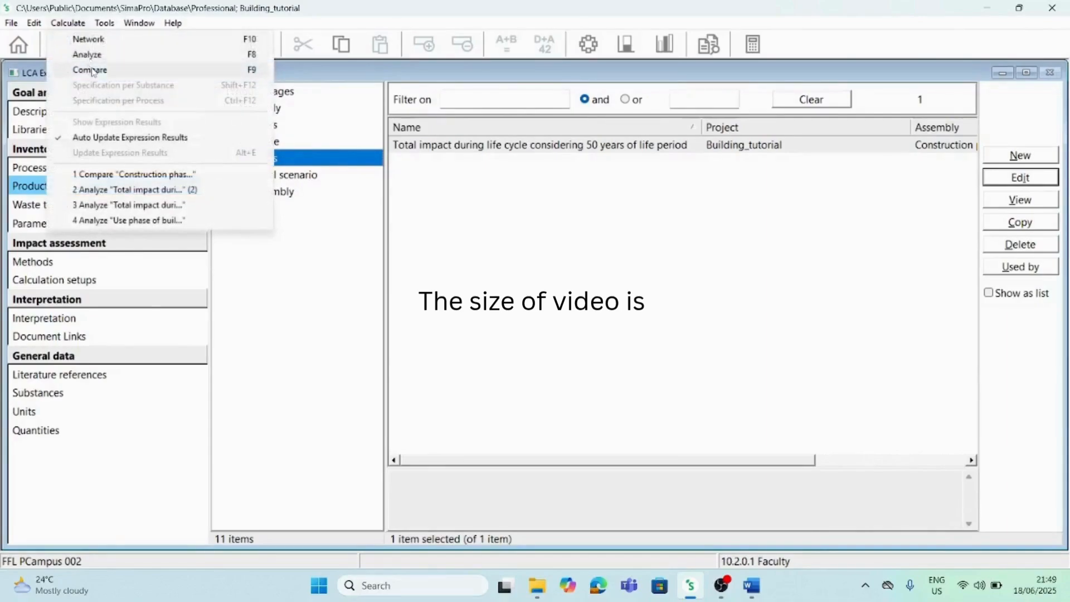
{"action": "left_click", "coordinate": [88, 69]}
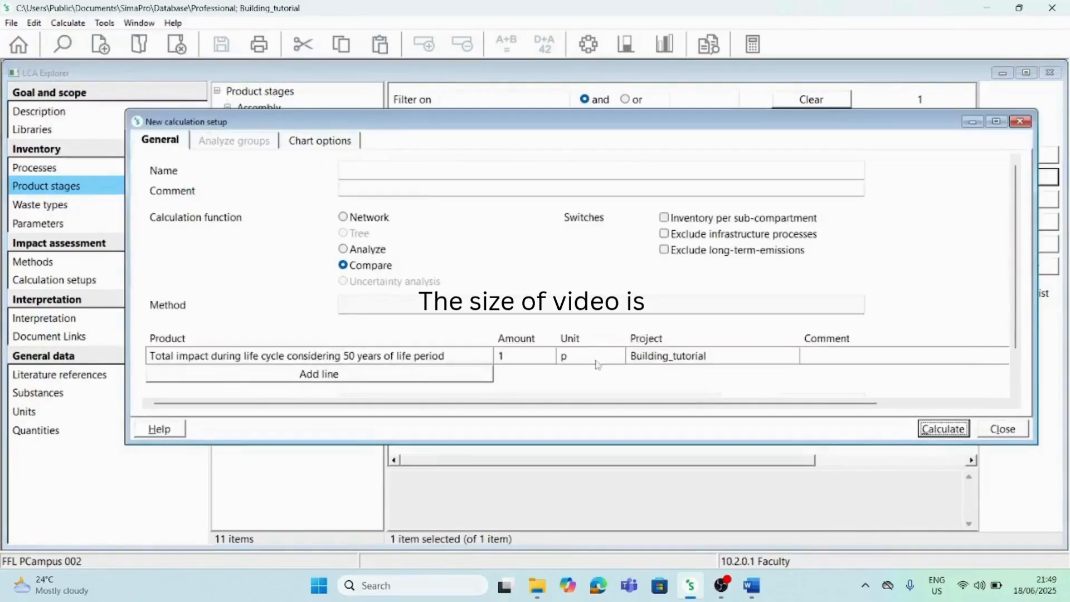
{"action": "left_click", "coordinate": [313, 374]}
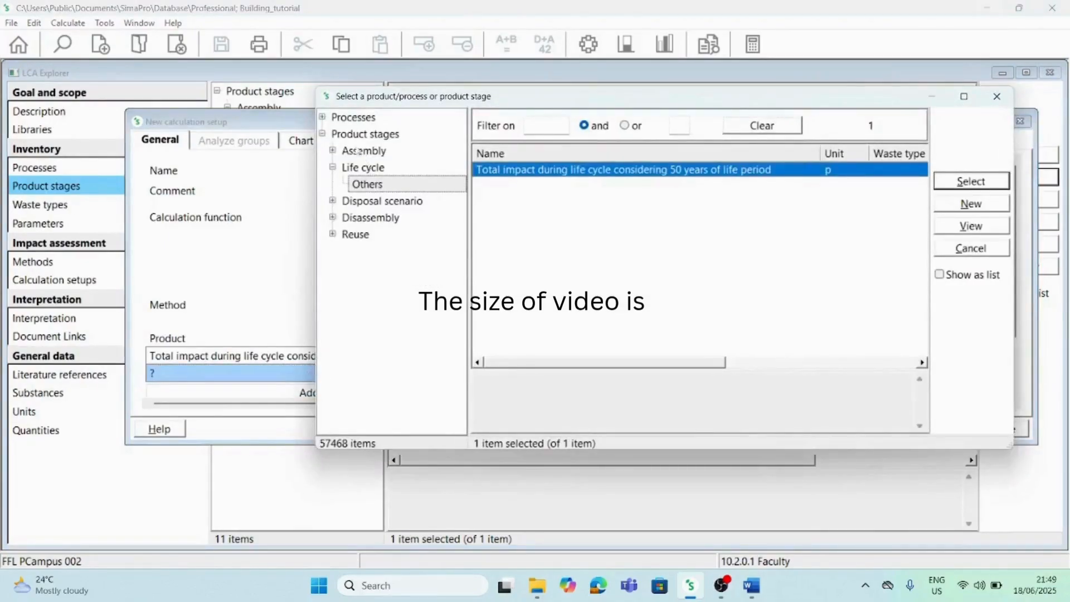
{"action": "left_click", "coordinate": [332, 150]}
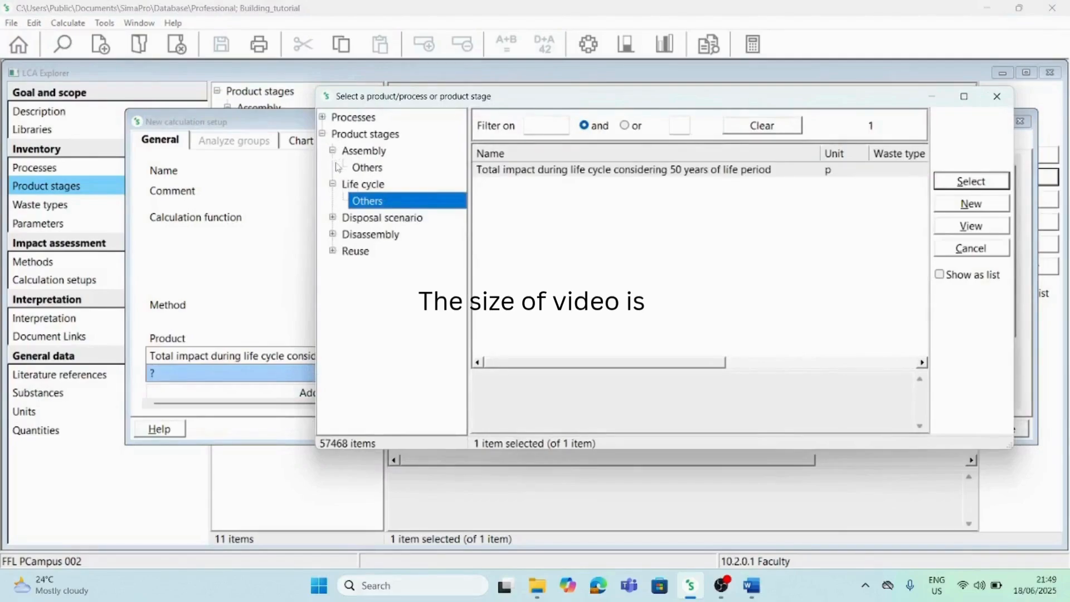
{"action": "left_click", "coordinate": [366, 168]}
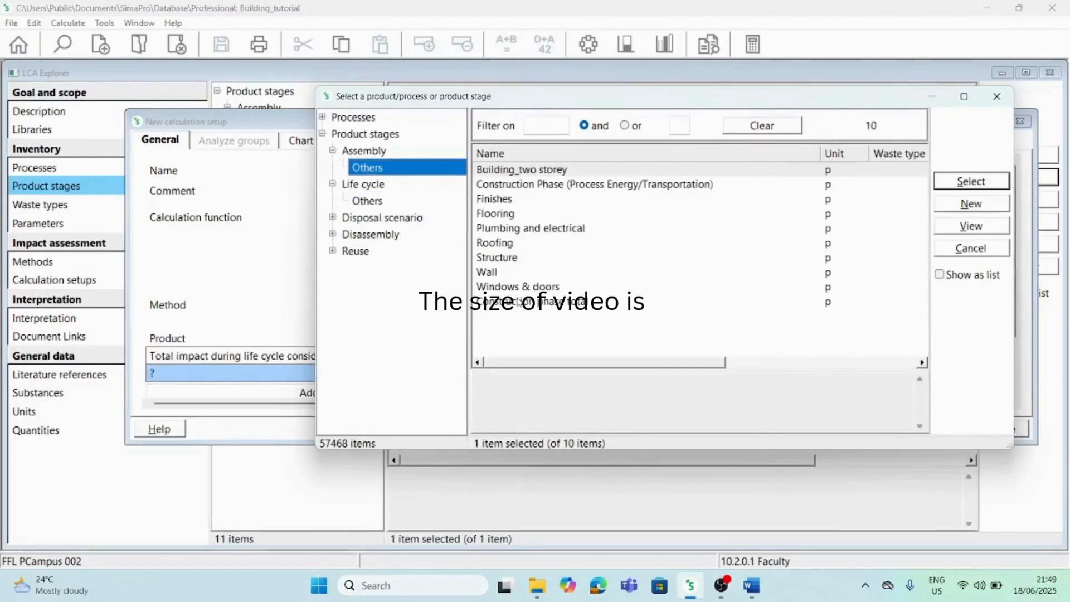